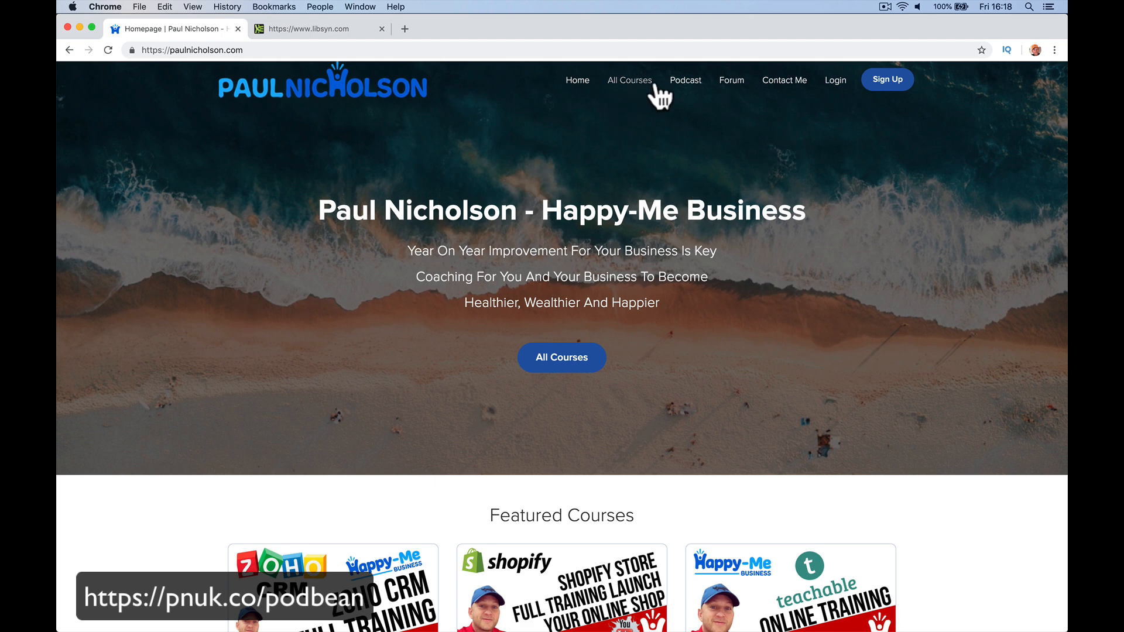
# Open the site's Podcast page, browse the episode list back to Episode 15, and open a new tab.
pyautogui.click(689, 87)
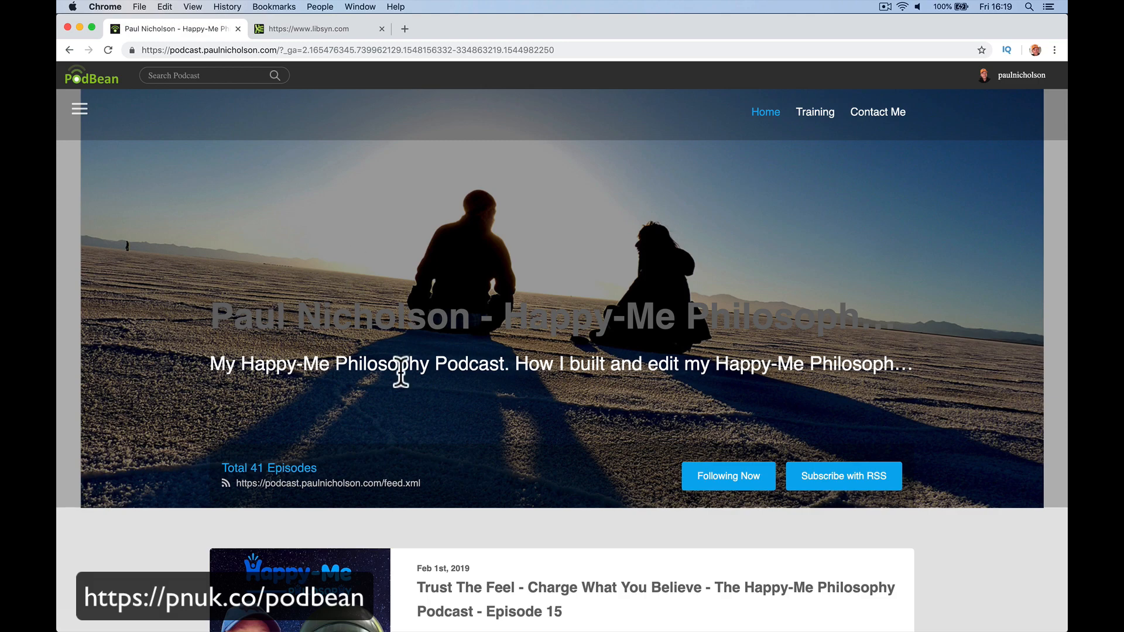
pyautogui.scroll(-20, 402, 375)
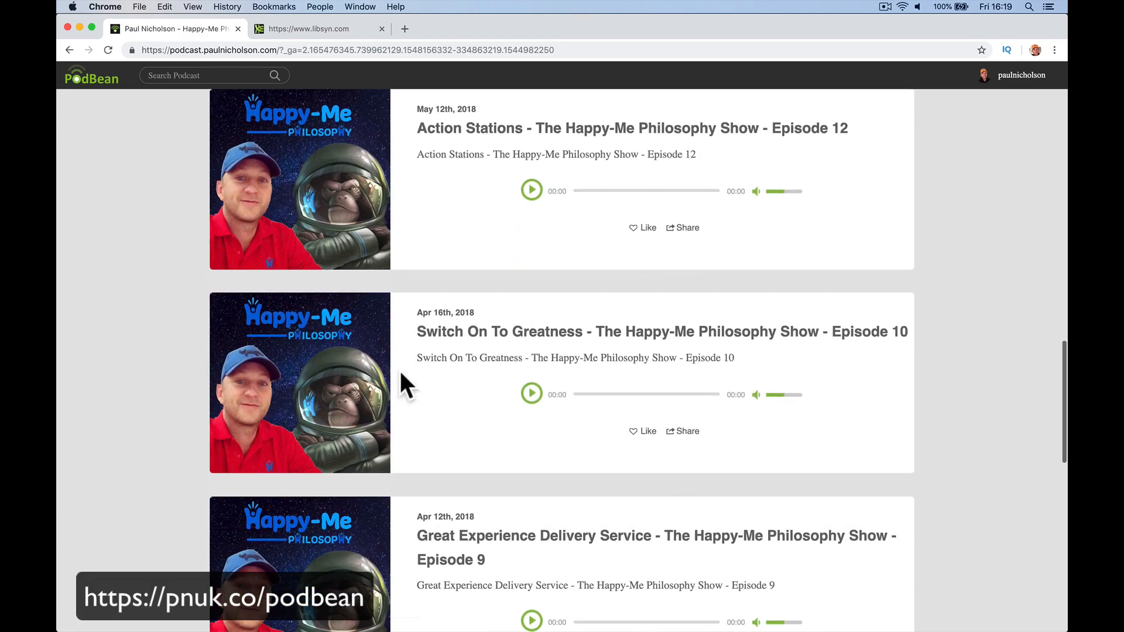
pyautogui.scroll(20, 401, 375)
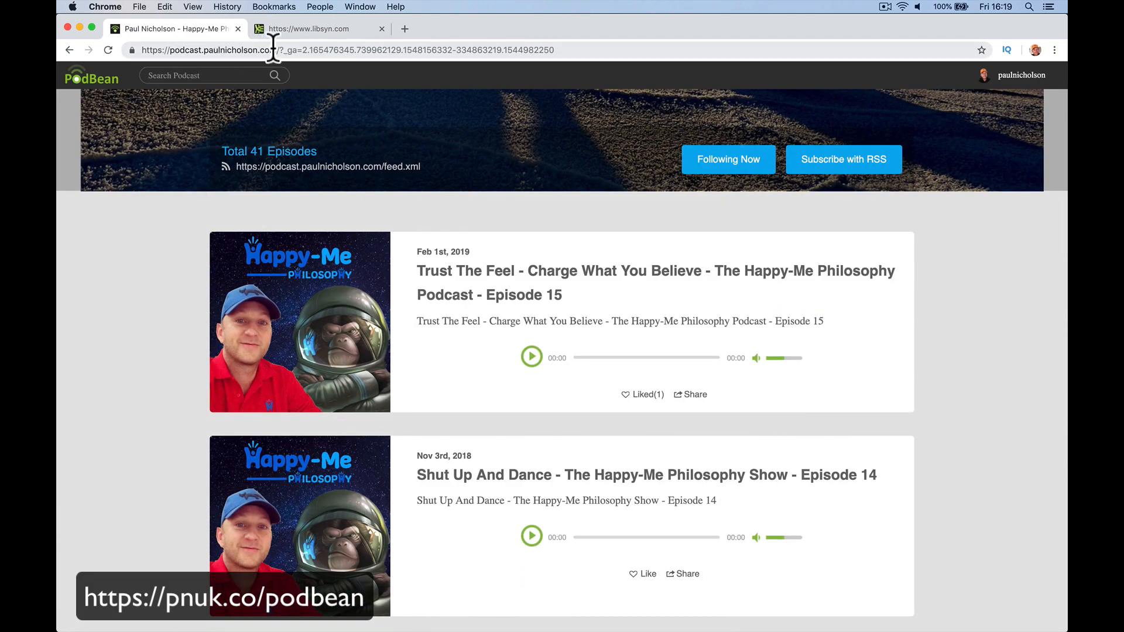
pyautogui.scroll(5, 202, 262)
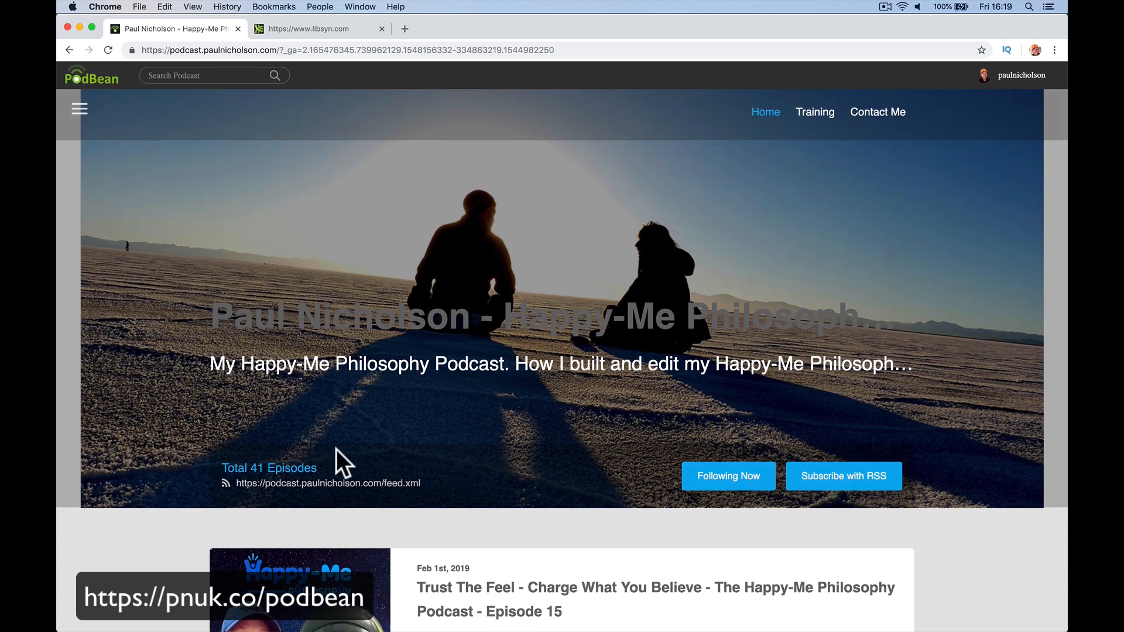
pyautogui.scroll(-3, 336, 449)
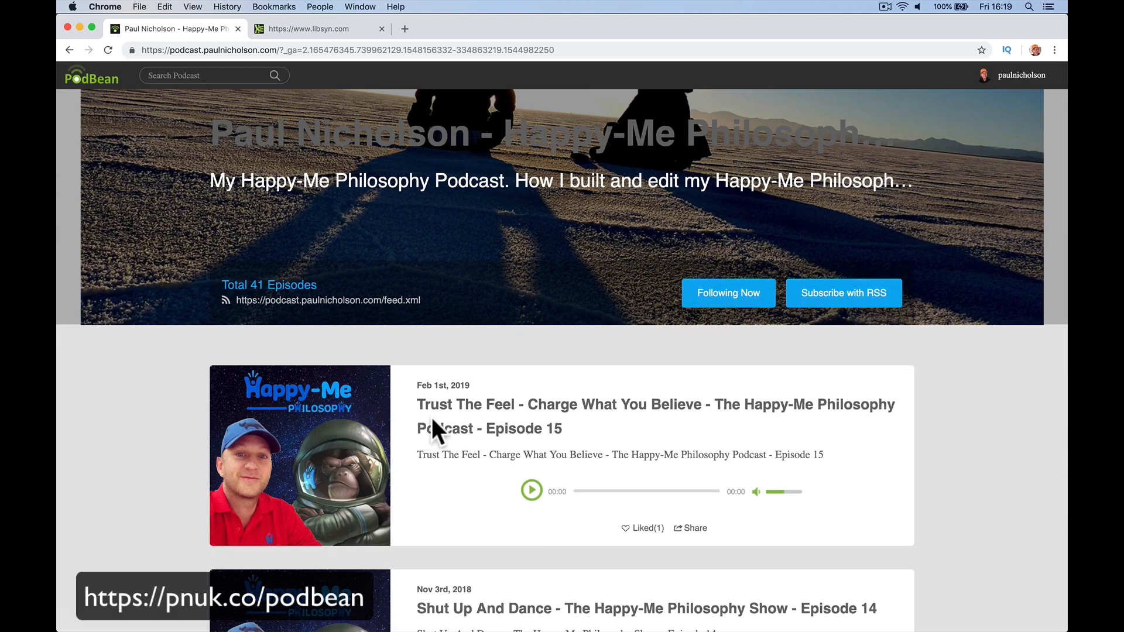
pyautogui.scroll(-3, 498, 459)
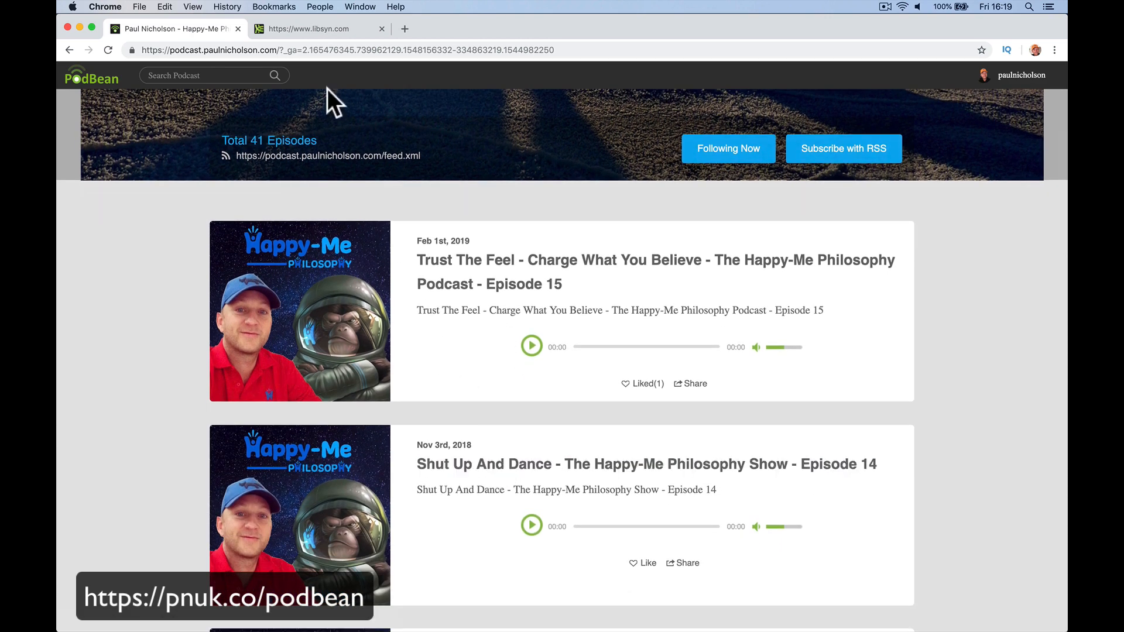
pyautogui.click(403, 30)
# Load twitter.com and go to the account's own profile.
pyautogui.write('tw')
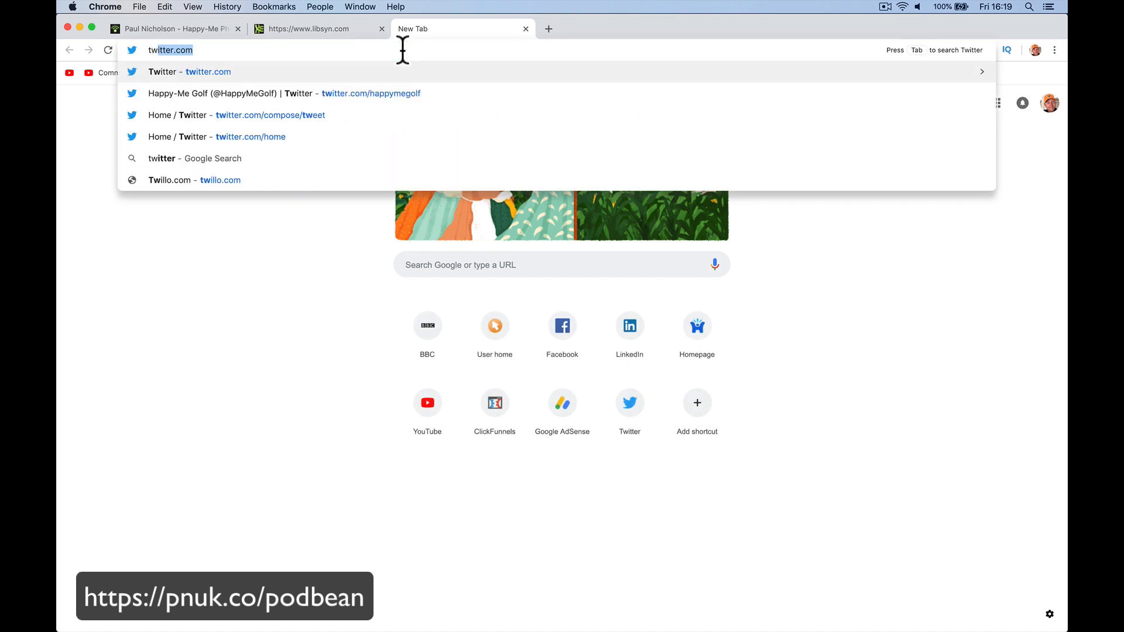
pyautogui.write('\\')
pyautogui.press('BackSpace')
pyautogui.write('i')
pyautogui.press('Return')
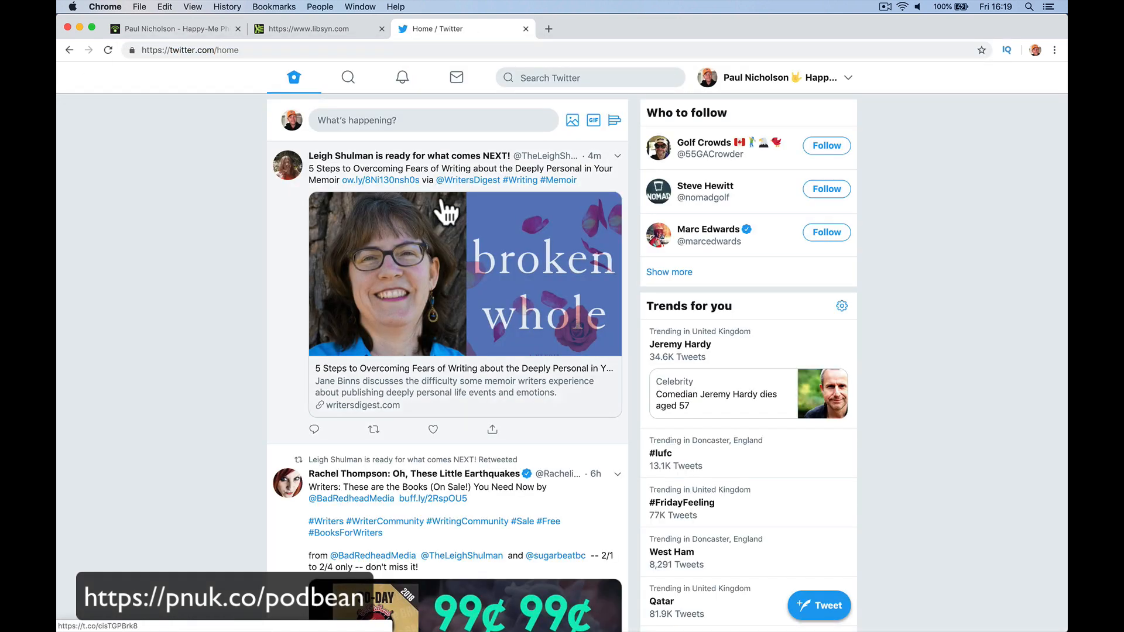
pyautogui.click(761, 85)
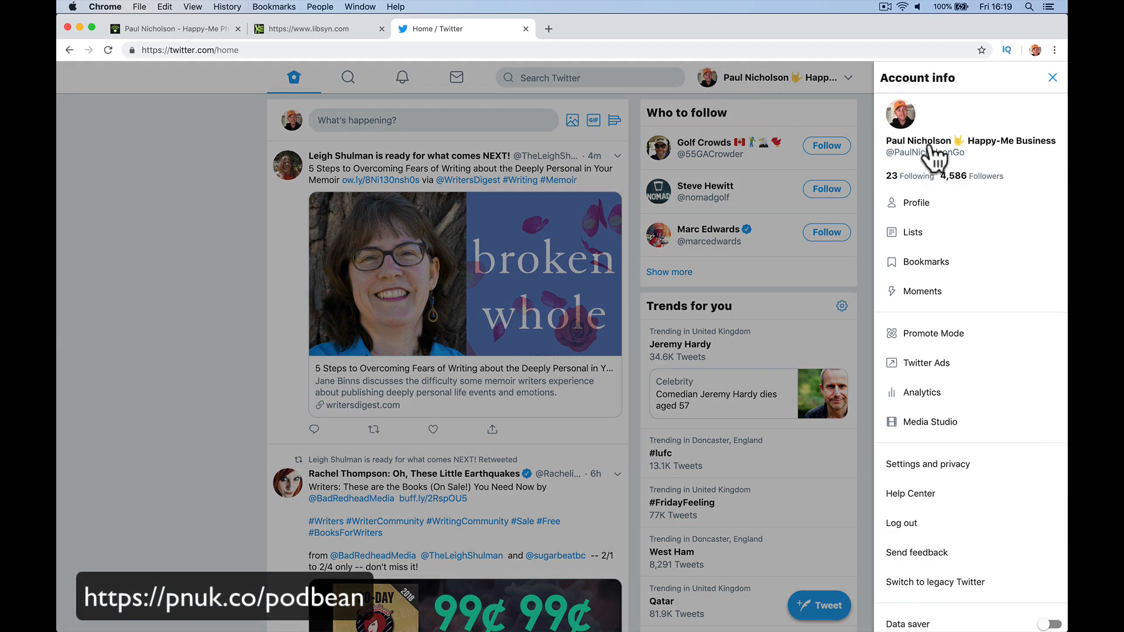
pyautogui.click(935, 154)
# Expand the Episode 15 tweet's Podbean link into an embedded player, closing the stray Spotify page.
pyautogui.scroll(-3, 410, 343)
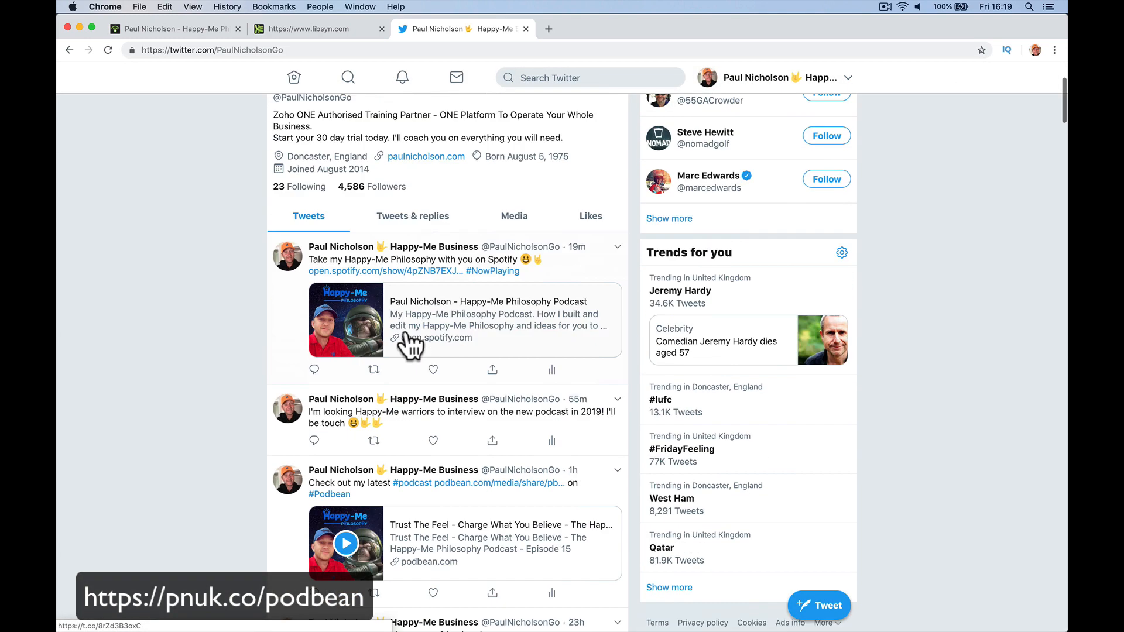
pyautogui.click(427, 238)
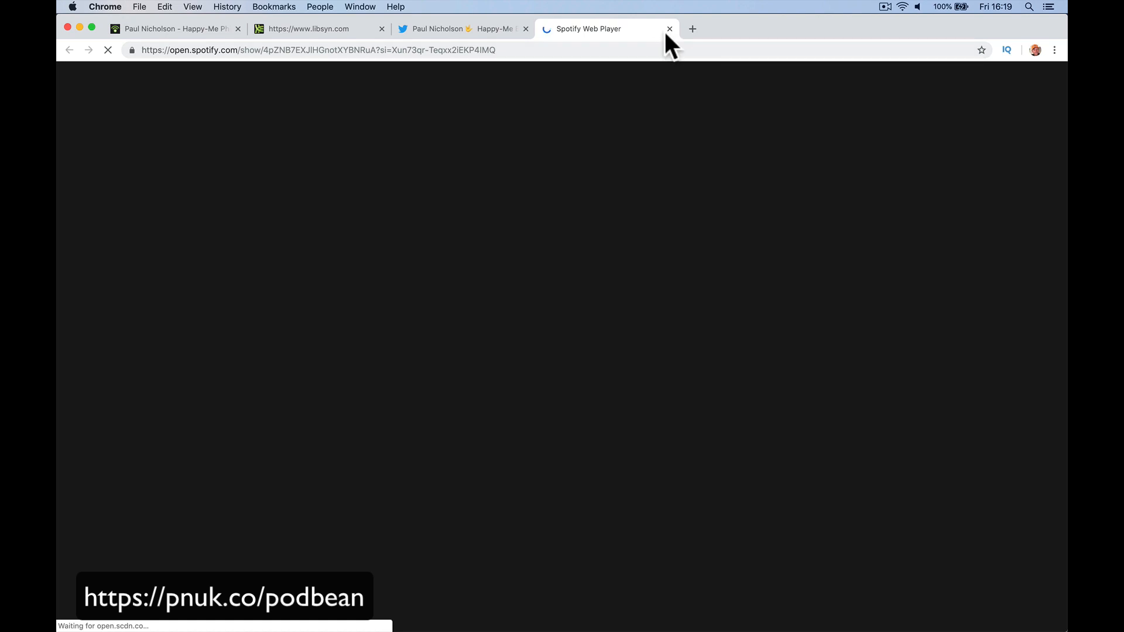
pyautogui.click(669, 28)
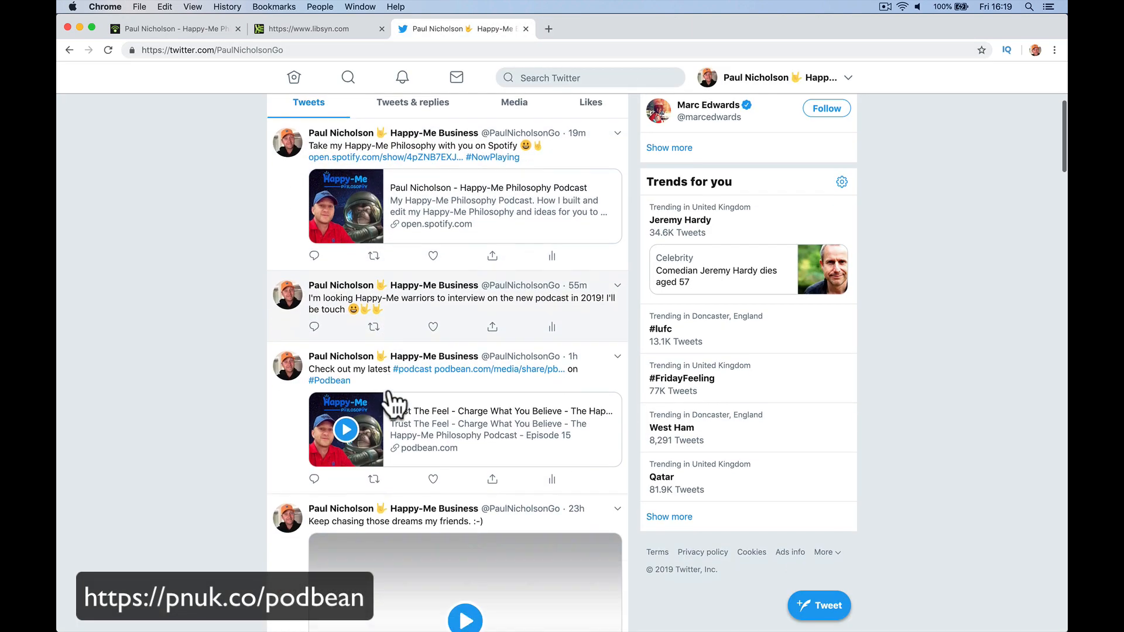
pyautogui.scroll(-1, 396, 404)
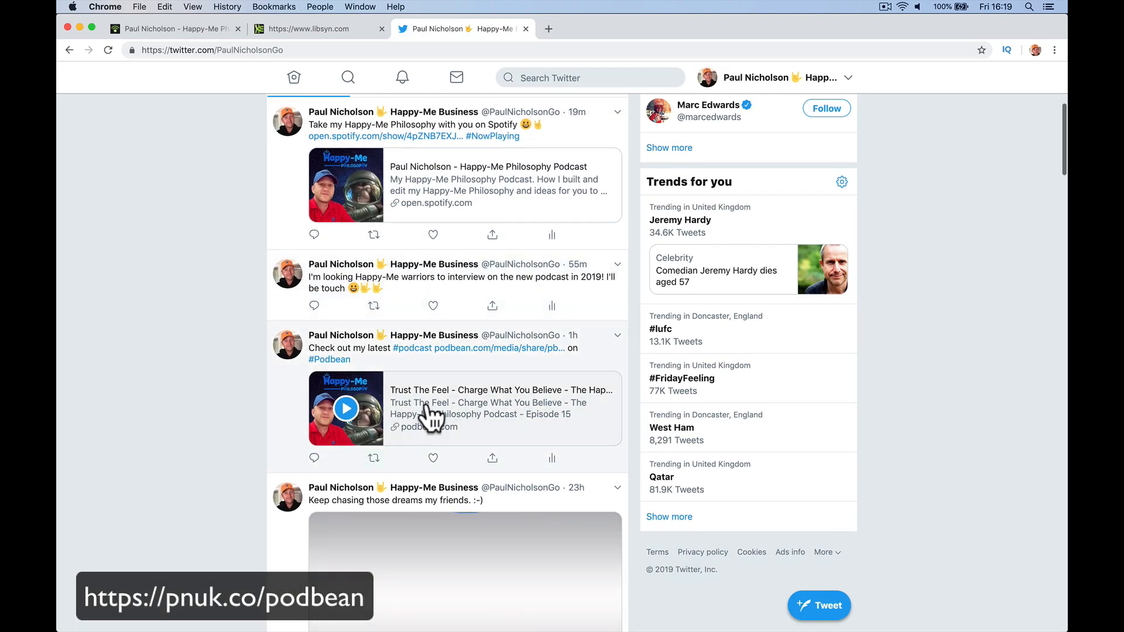
pyautogui.click(386, 409)
pyautogui.scroll(-3, 379, 502)
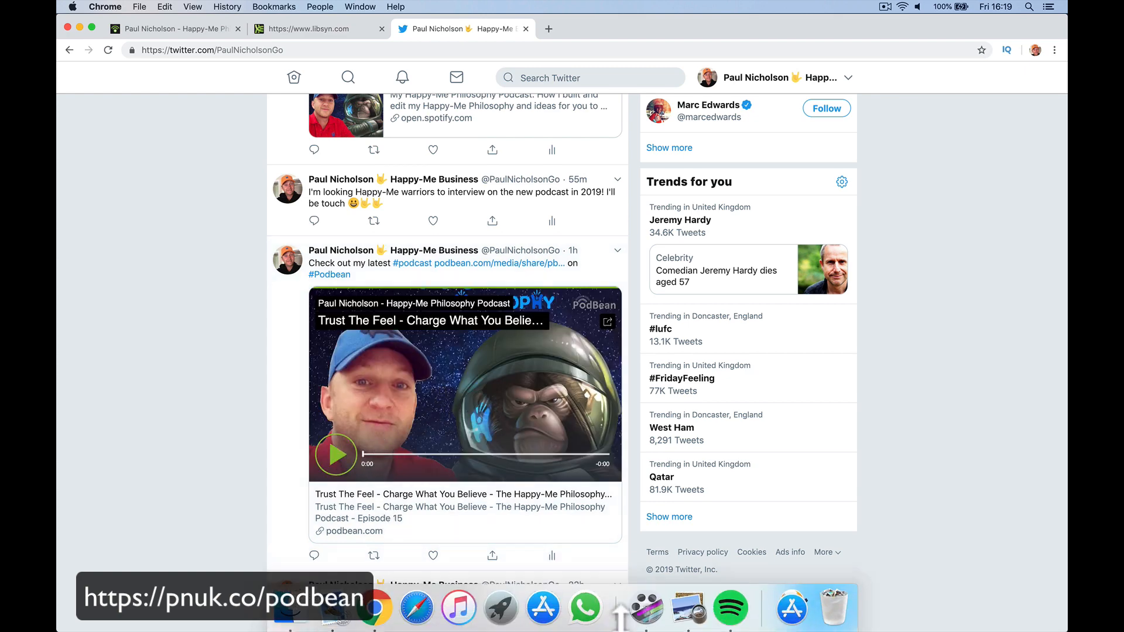
pyautogui.click(726, 603)
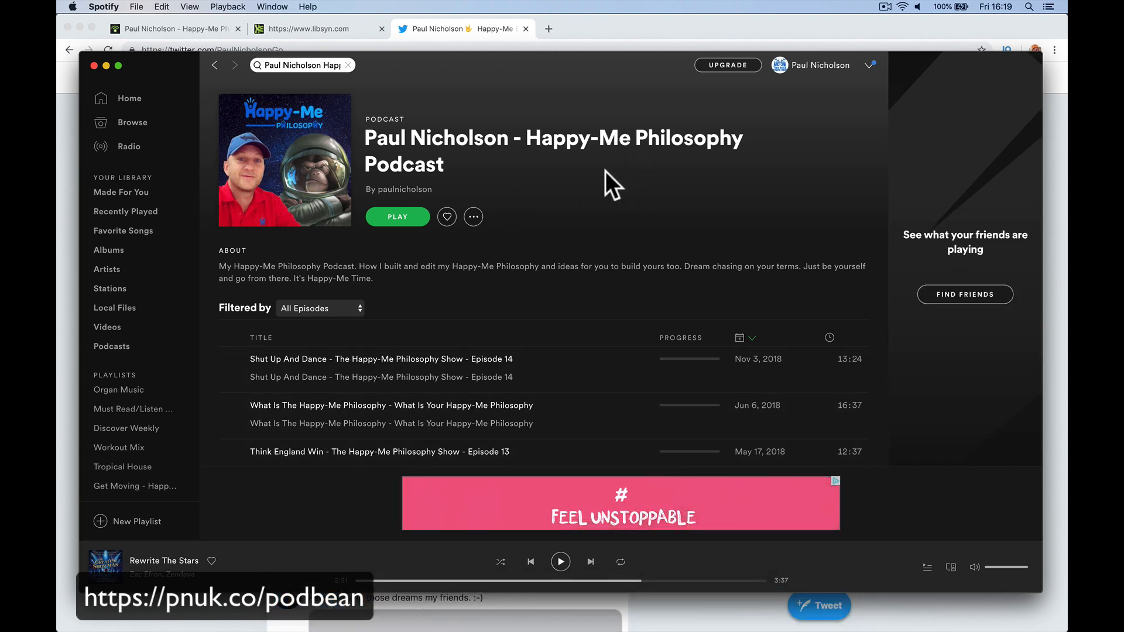
pyautogui.click(70, 349)
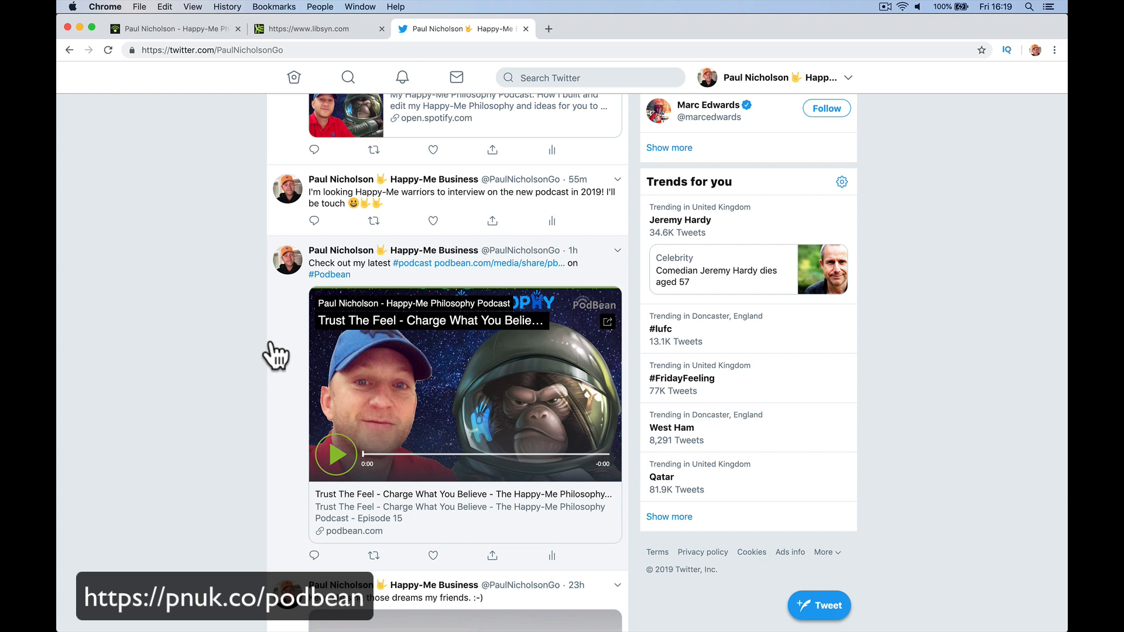
# Scroll back to the top of the profile and return to the podcast site's tab.
pyautogui.scroll(7, 224, 213)
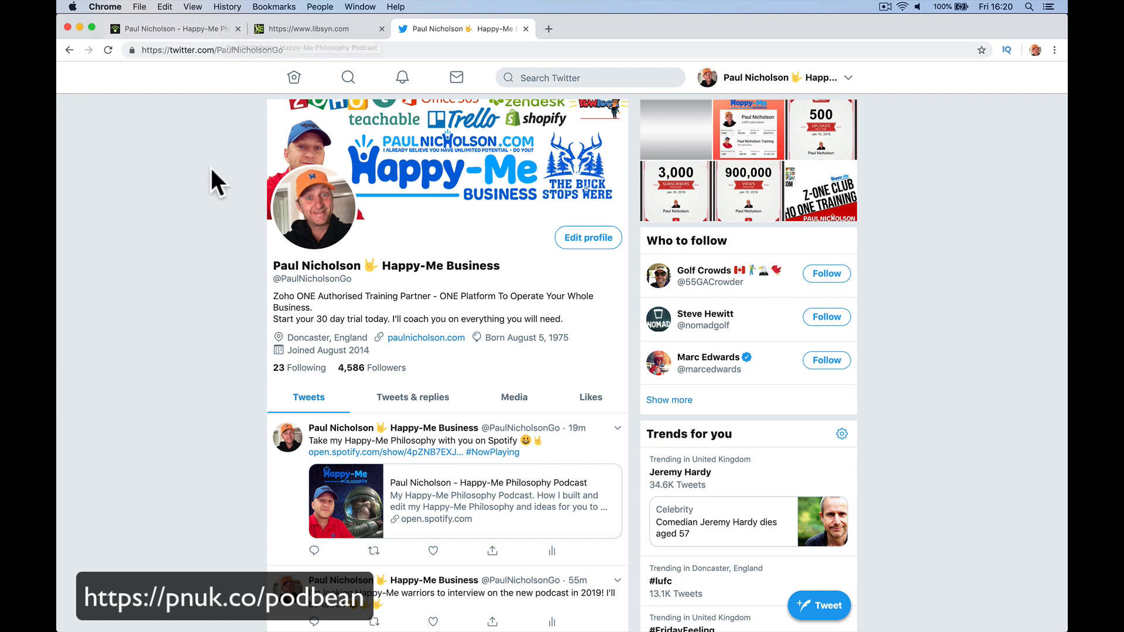
pyautogui.click(202, 32)
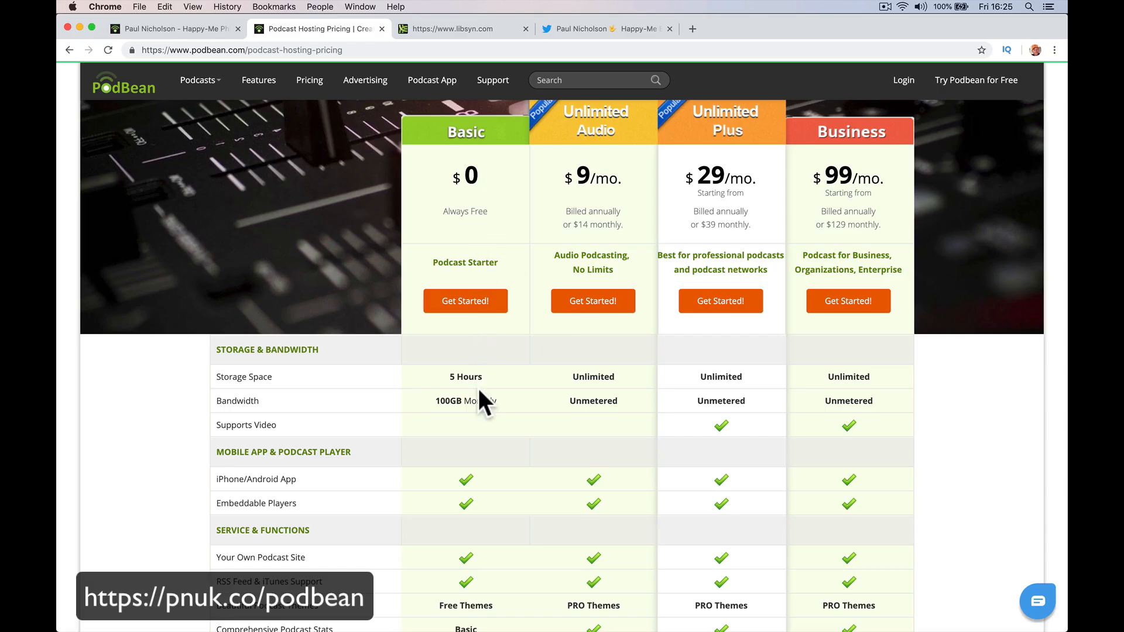
pyautogui.scroll(-5, 490, 444)
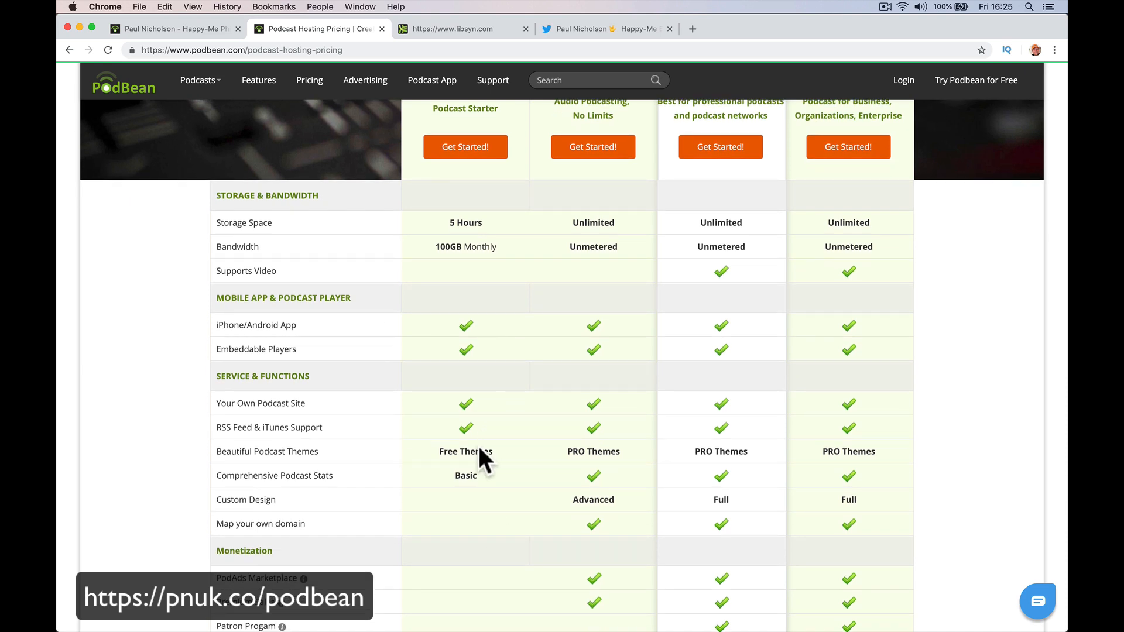
pyautogui.scroll(3, 488, 502)
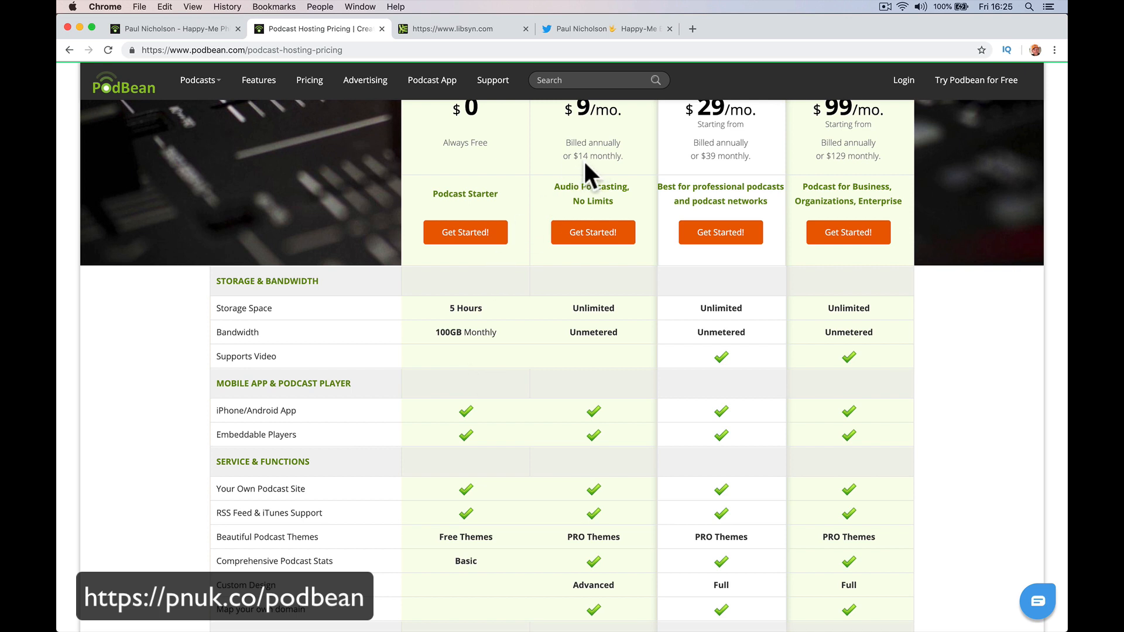
pyautogui.scroll(2, 608, 170)
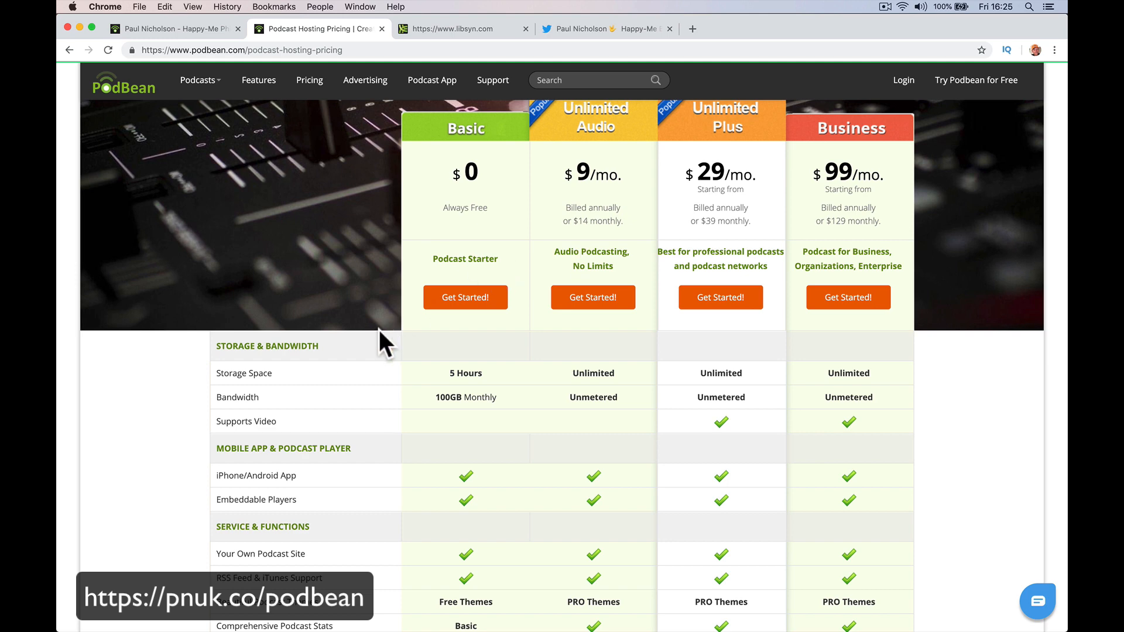
pyautogui.scroll(-3, 345, 348)
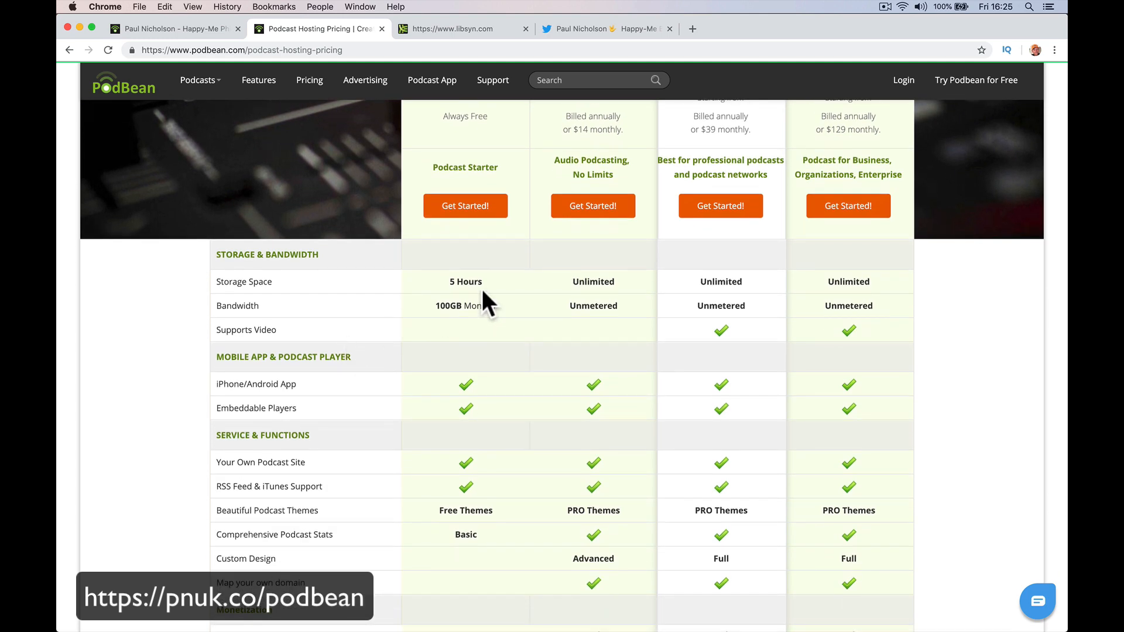
pyautogui.scroll(2, 507, 279)
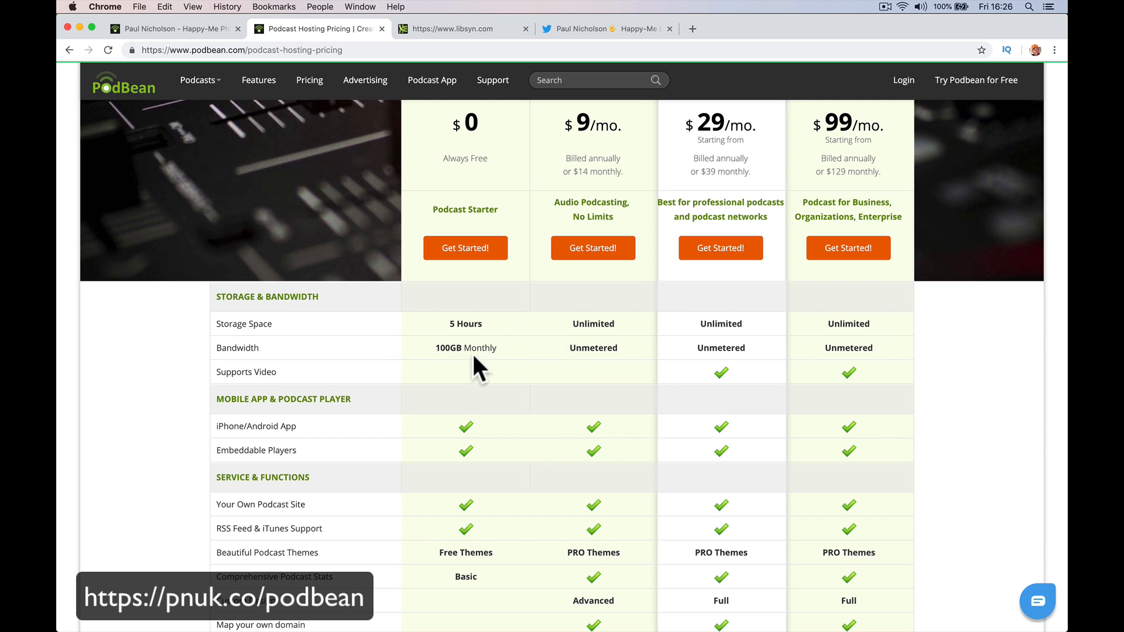
pyautogui.scroll(-2, 474, 357)
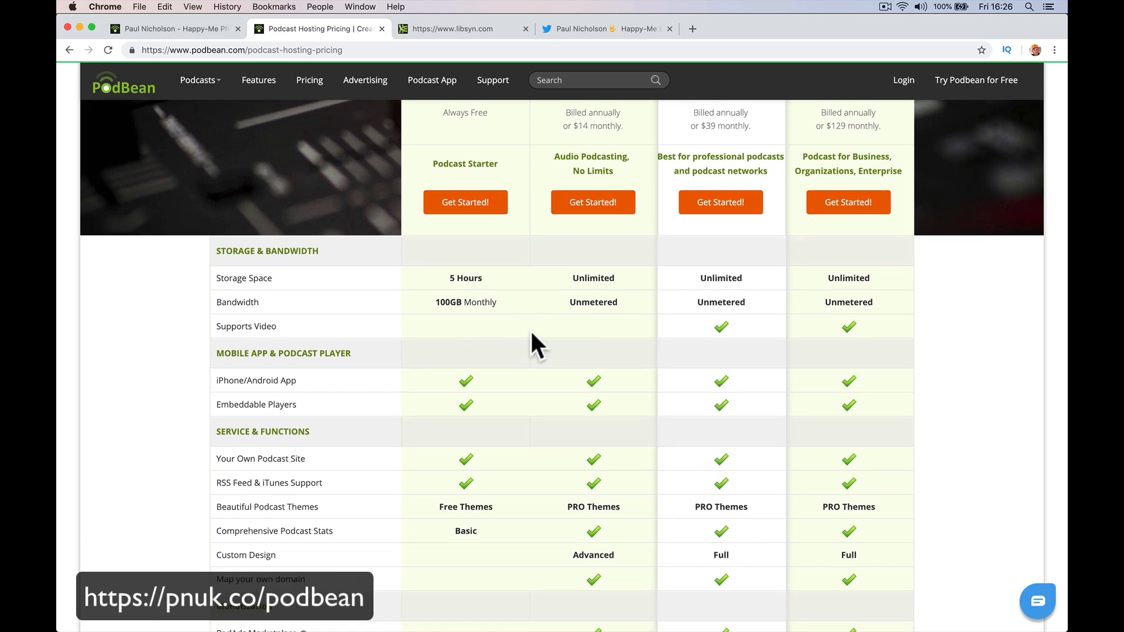
pyautogui.scroll(-5, 543, 354)
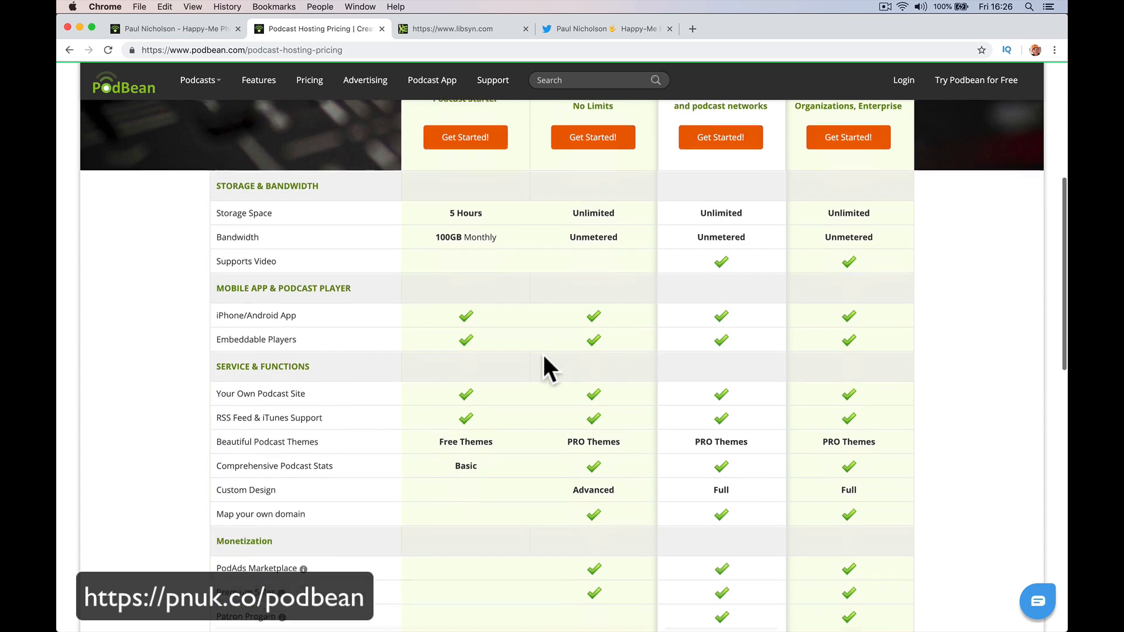
pyautogui.scroll(-4, 521, 367)
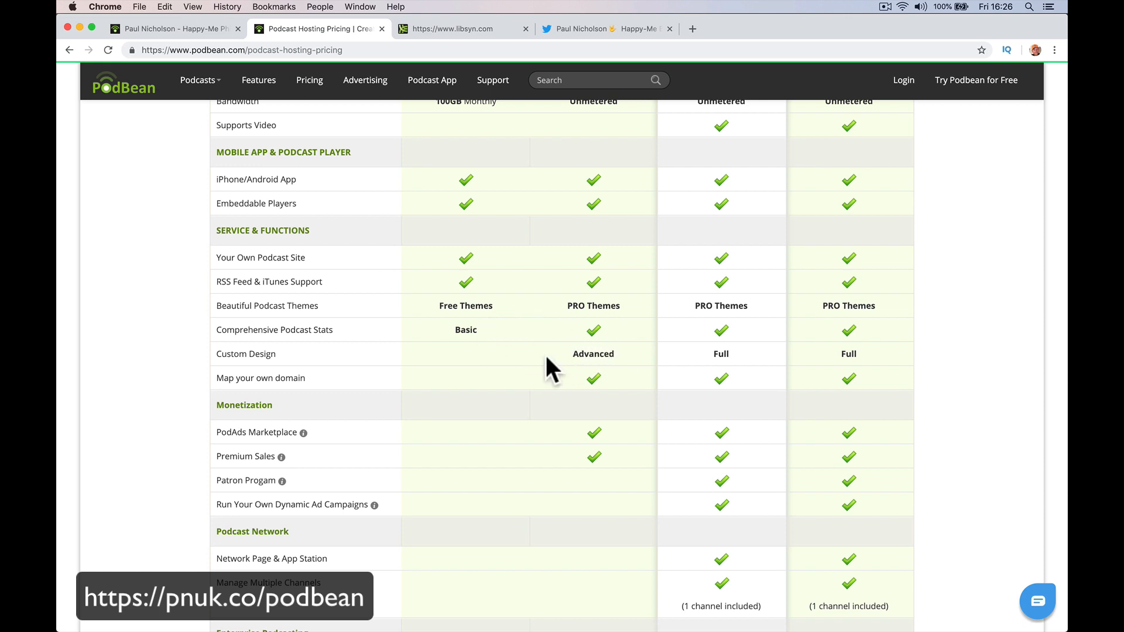
pyautogui.scroll(-3, 544, 353)
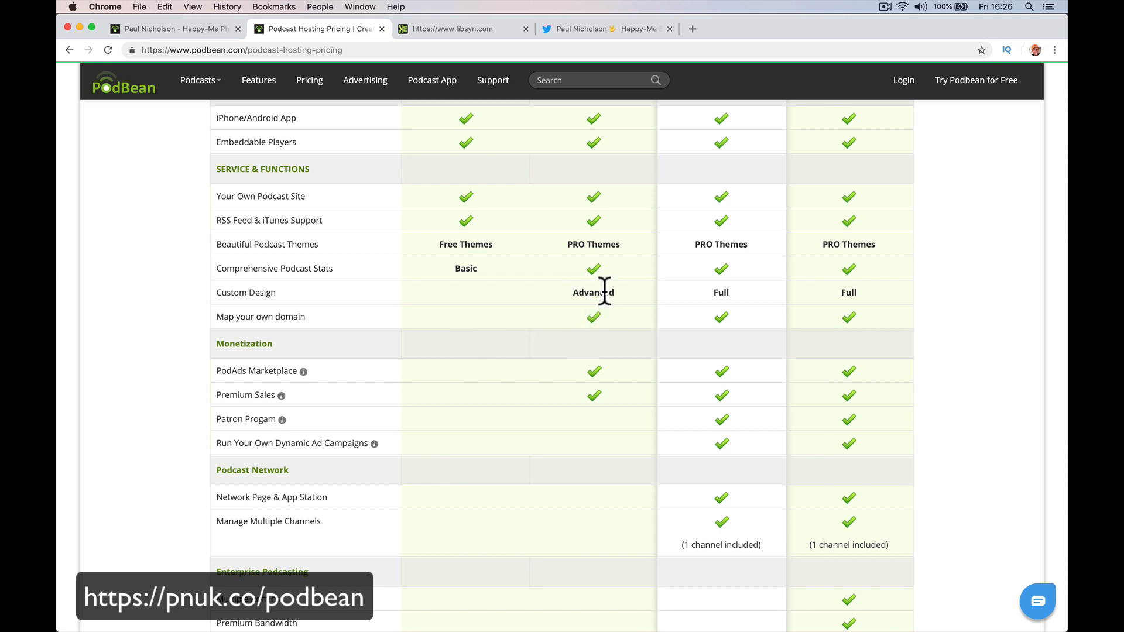
pyautogui.scroll(-2, 527, 351)
pyautogui.scroll(-1, 529, 356)
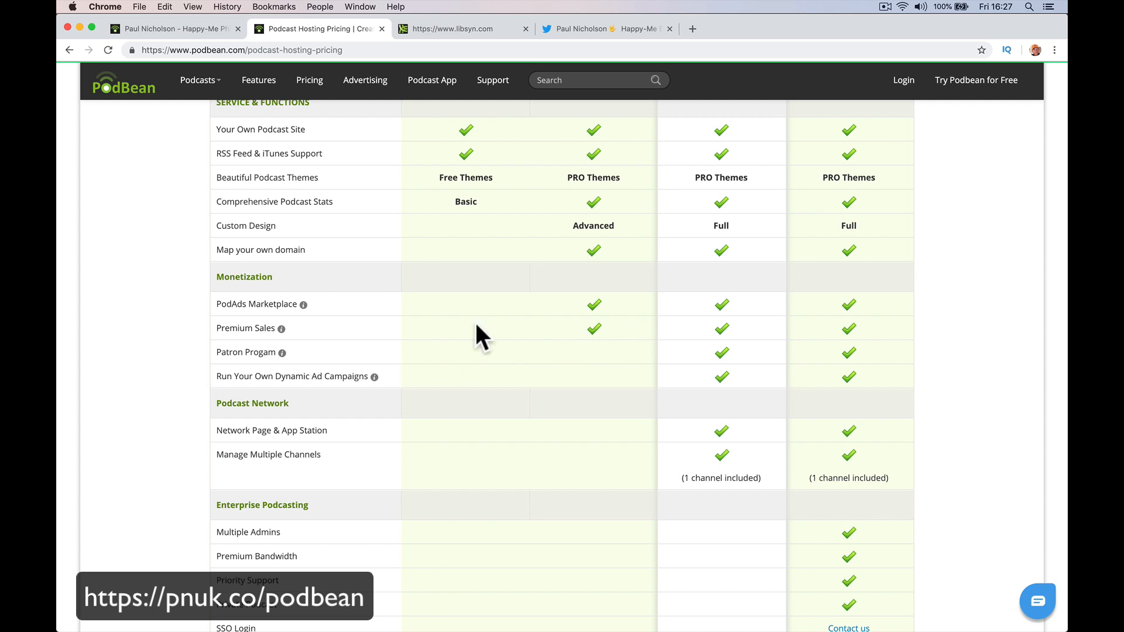
pyautogui.moveTo(282, 327)
pyautogui.scroll(7, 565, 329)
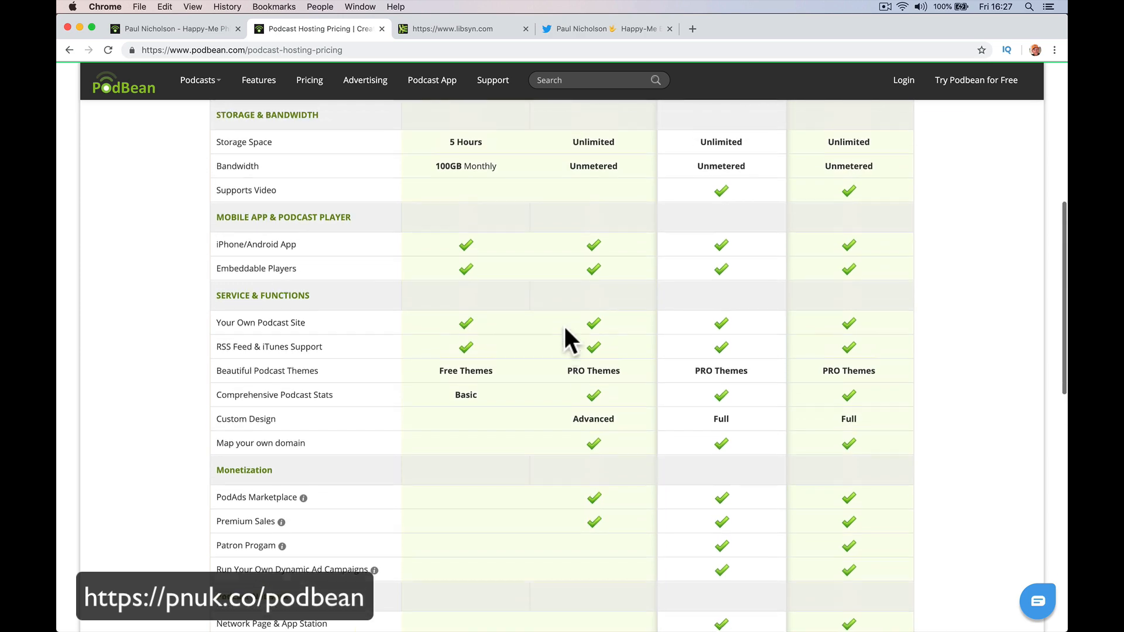
pyautogui.scroll(-1, 565, 332)
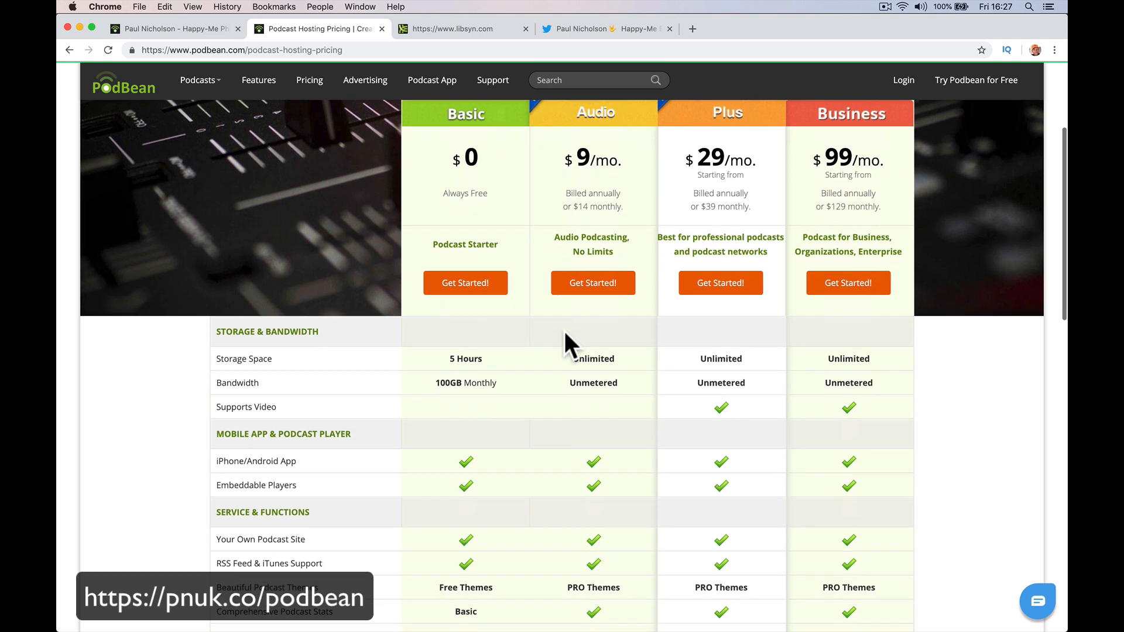
pyautogui.scroll(1, 565, 332)
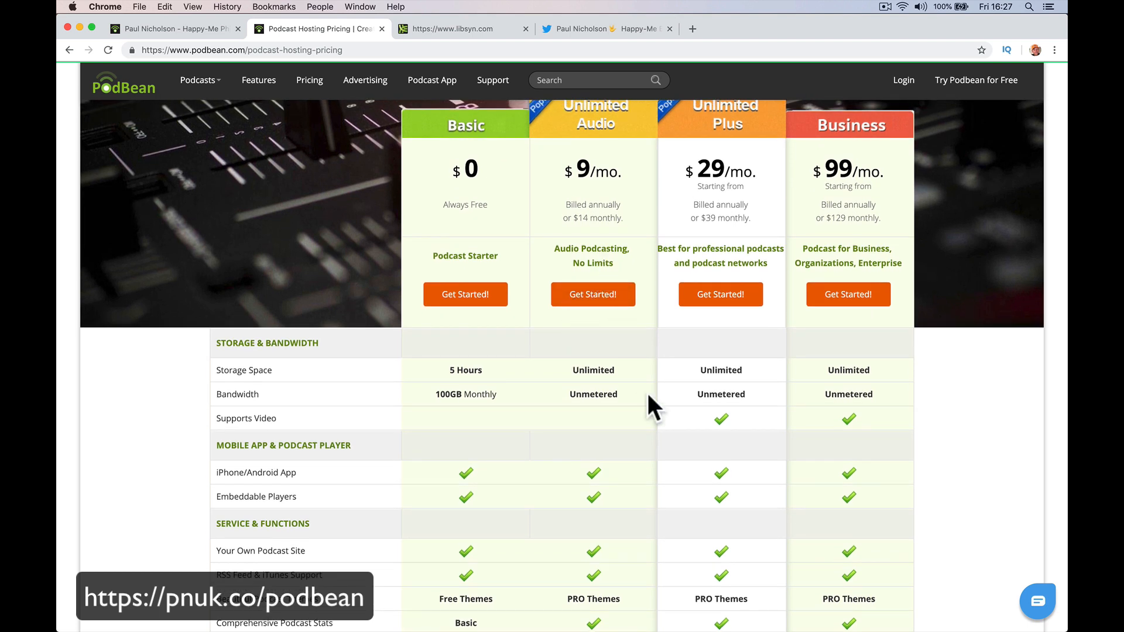
pyautogui.scroll(-1, 650, 401)
pyautogui.scroll(-3, 782, 324)
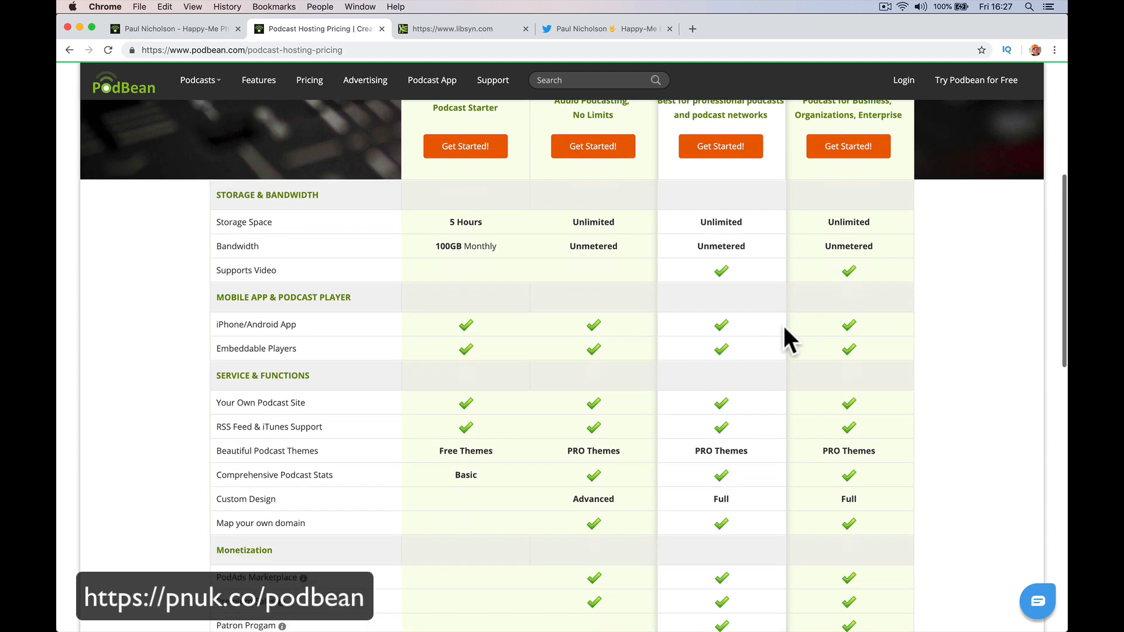
pyautogui.scroll(3, 784, 223)
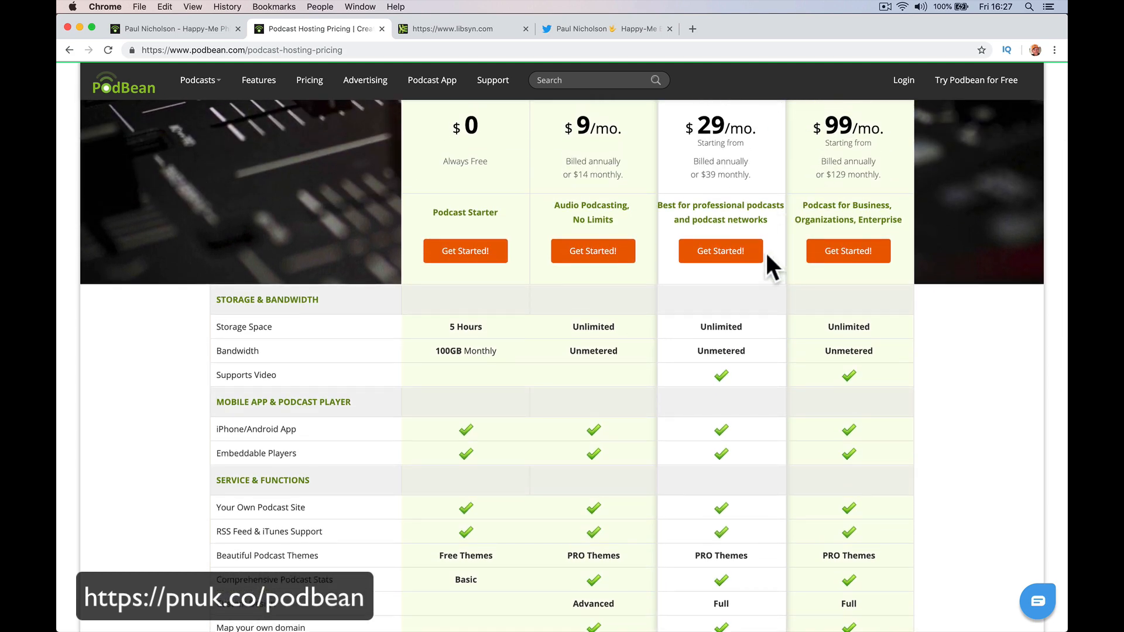
pyautogui.scroll(-3, 768, 261)
pyautogui.scroll(3, 747, 276)
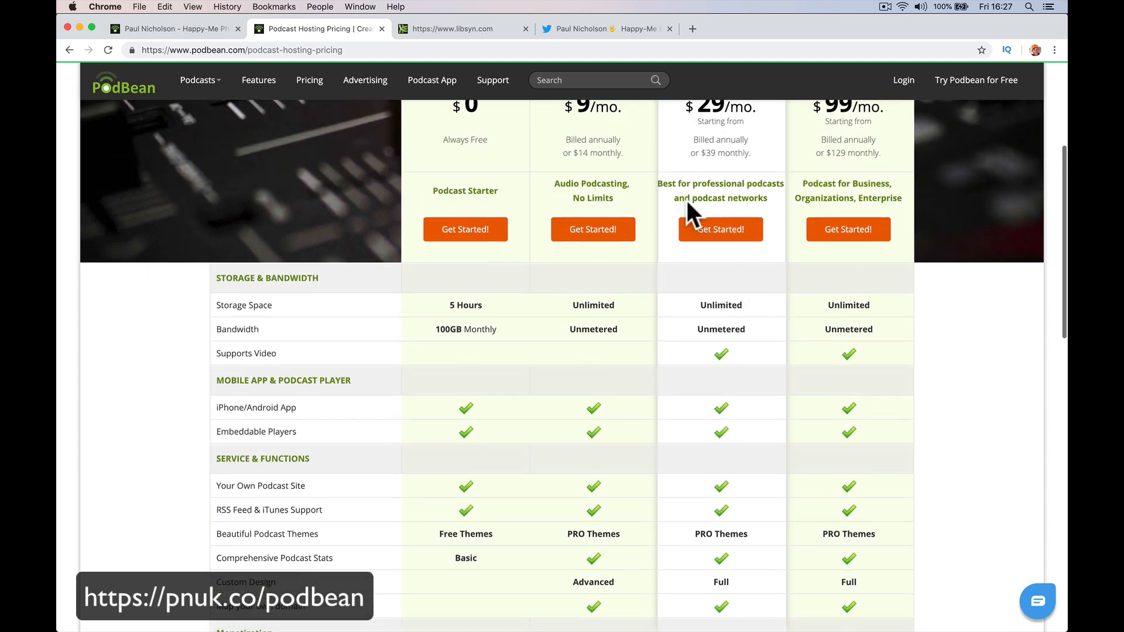
pyautogui.scroll(-9, 742, 313)
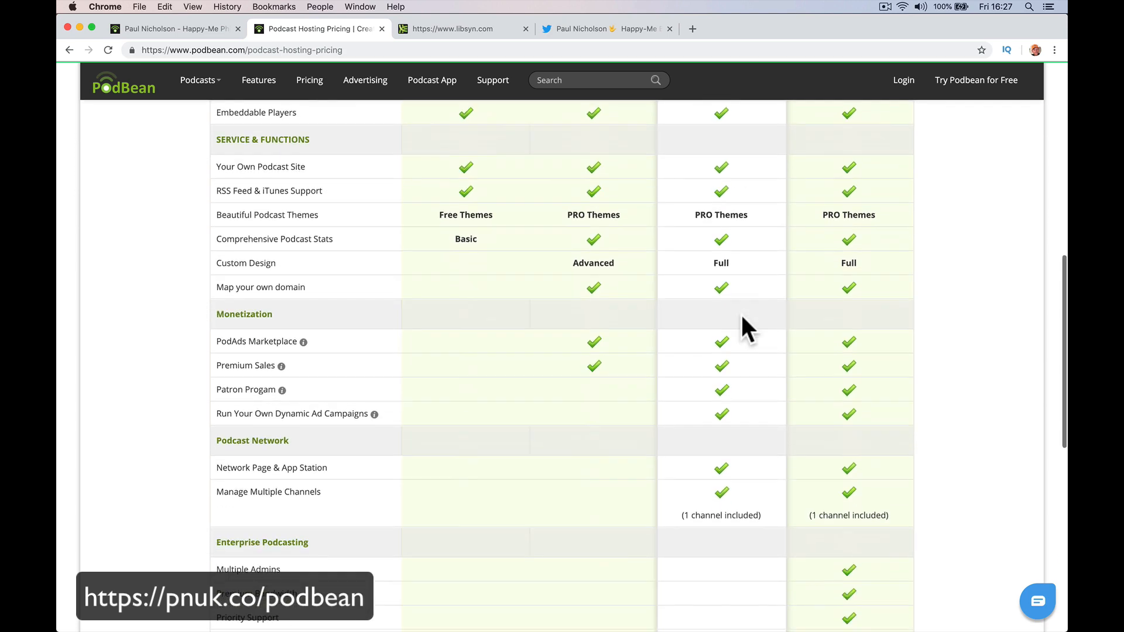
pyautogui.scroll(-3, 744, 340)
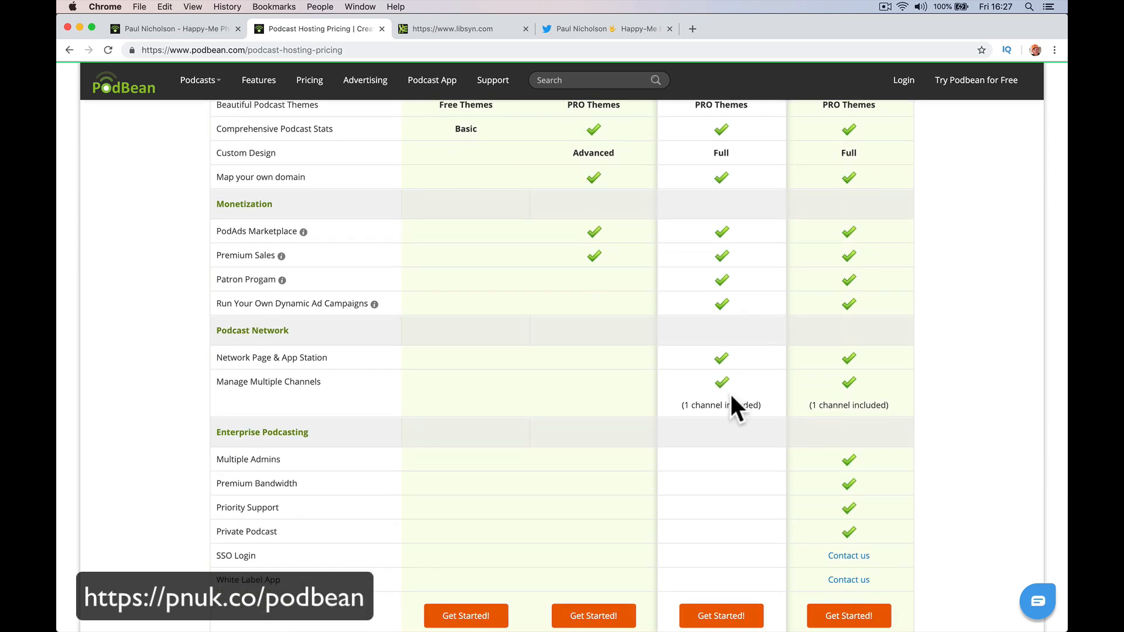
pyautogui.scroll(-1, 737, 404)
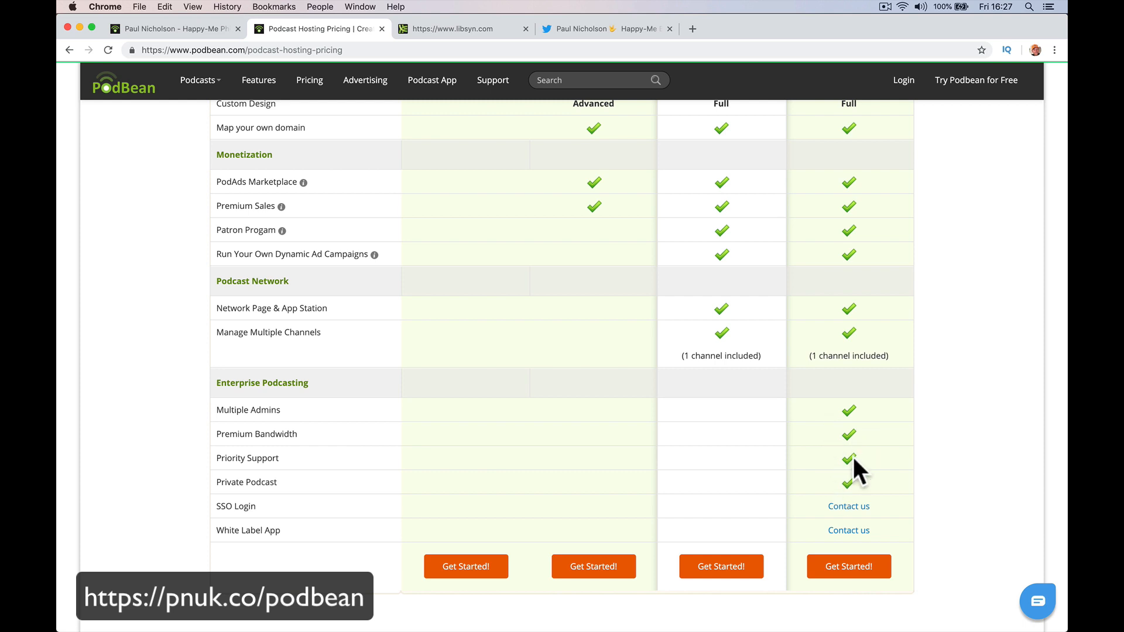
pyautogui.scroll(-2, 869, 475)
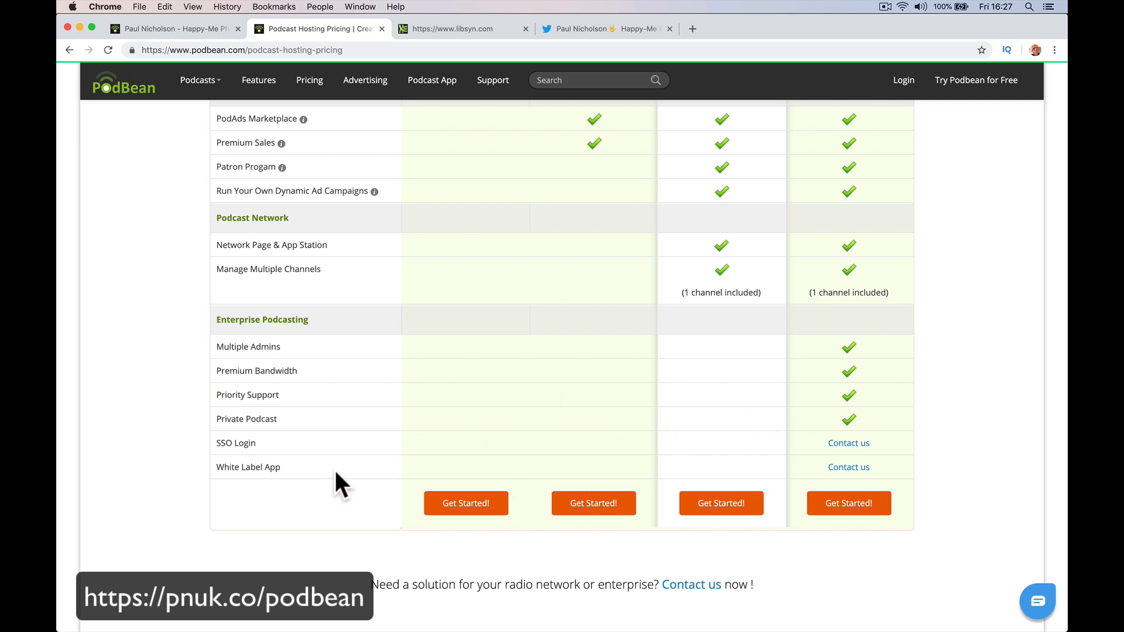
pyautogui.scroll(15, 537, 468)
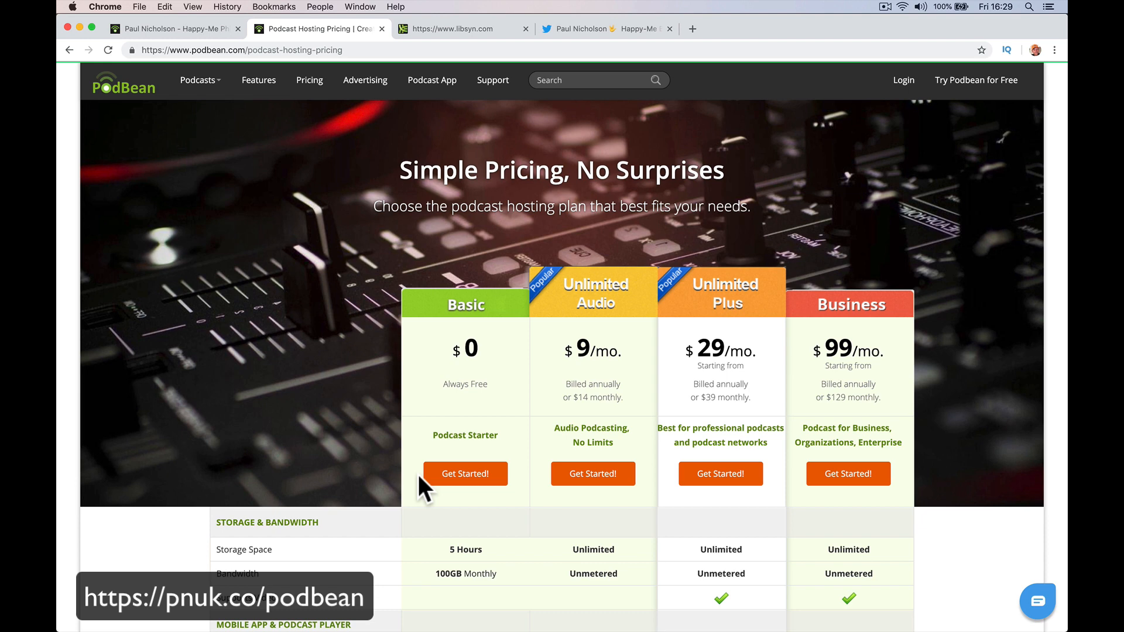
pyautogui.scroll(-5, 451, 482)
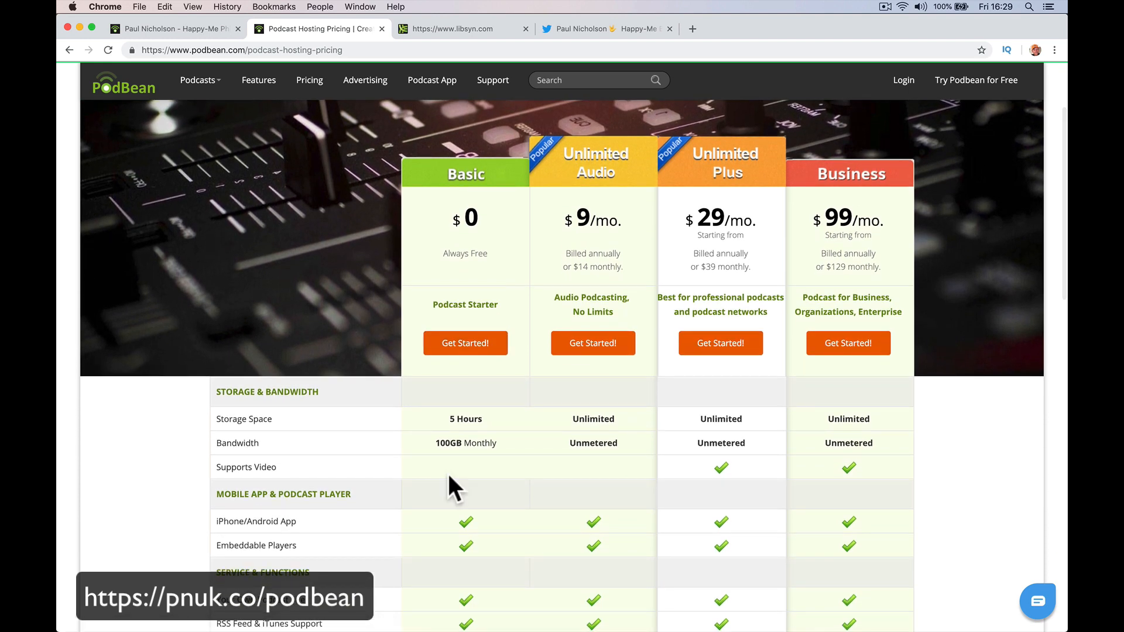
# Start the free Basic plan sign-up and enter the account e-mail and password.
pyautogui.click(474, 352)
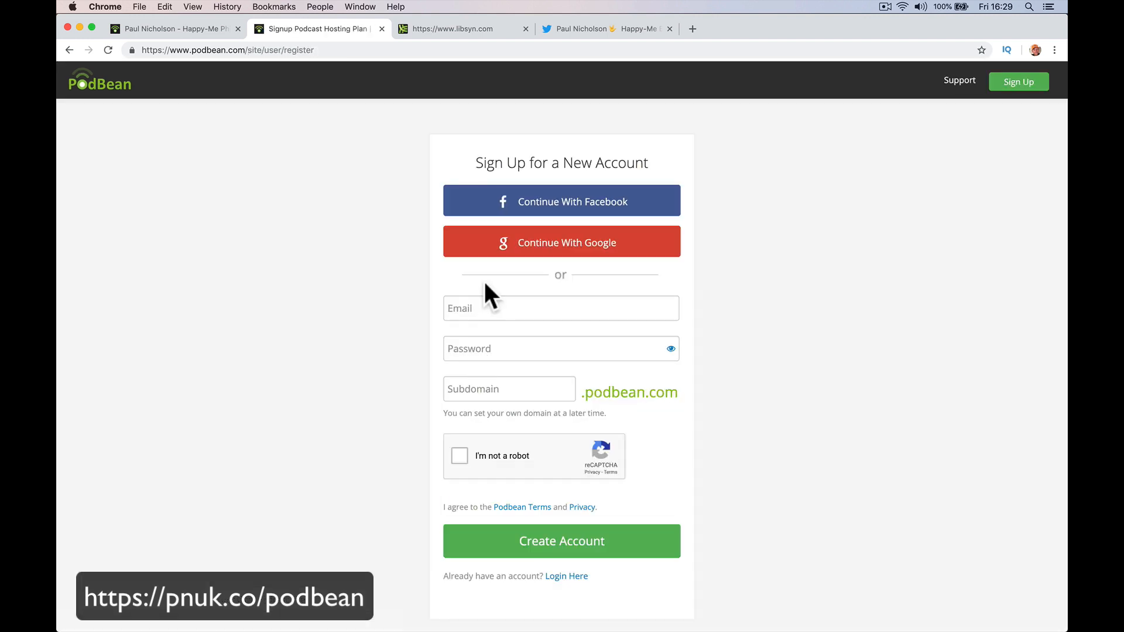
pyautogui.click(474, 307)
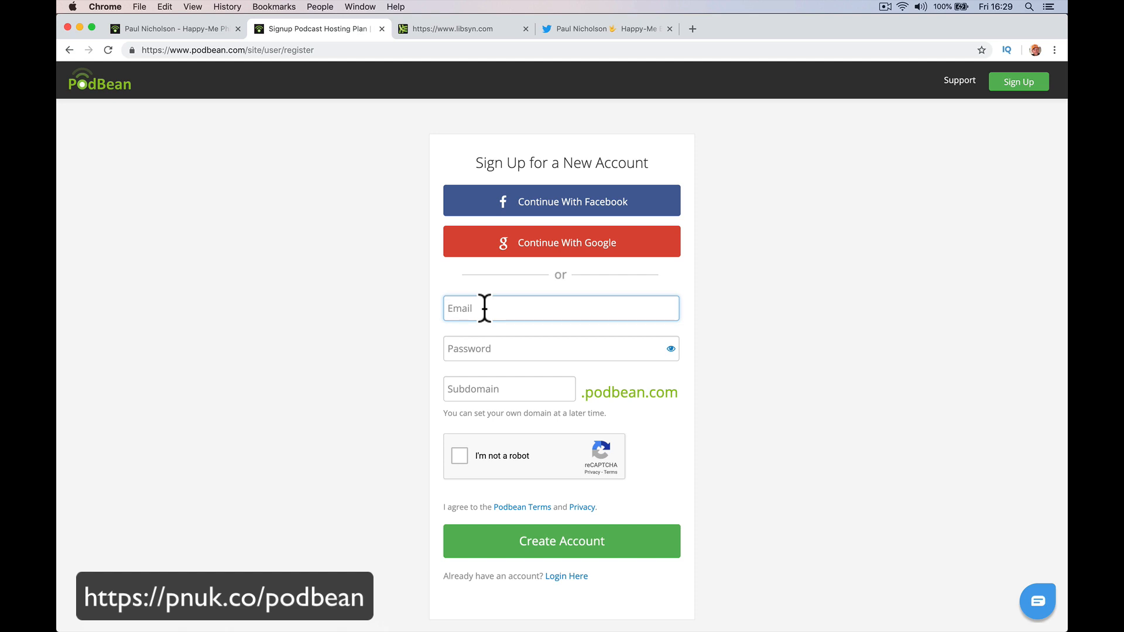
pyautogui.press('Tab')
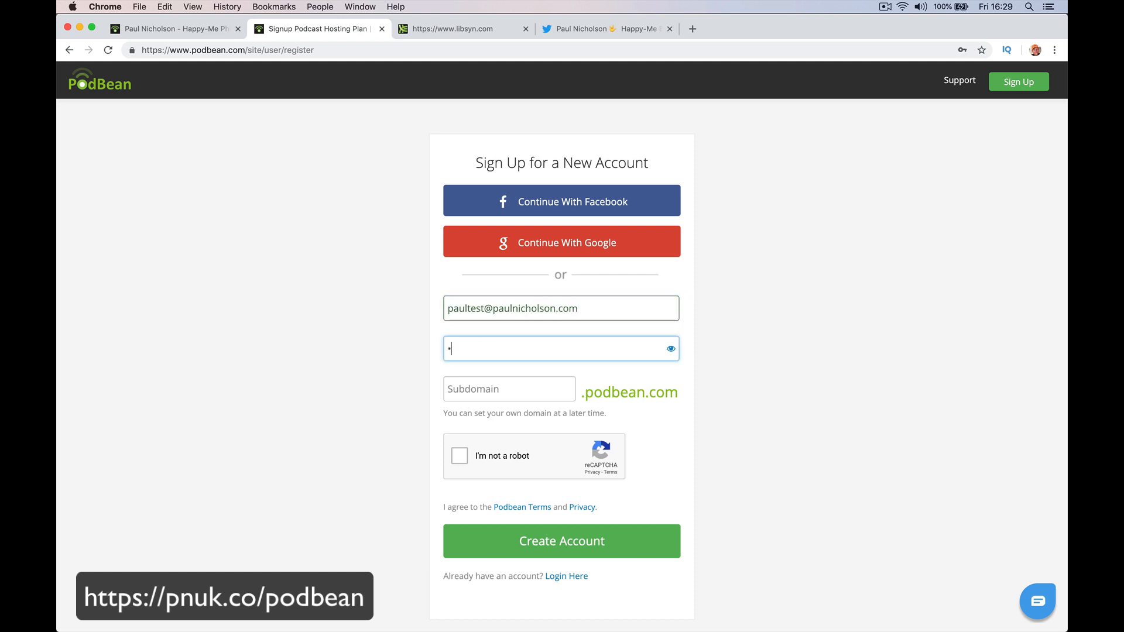
# Enter a subdomain, pass the robot check, replace the taken subdomain, and create the account.
pyautogui.click(492, 389)
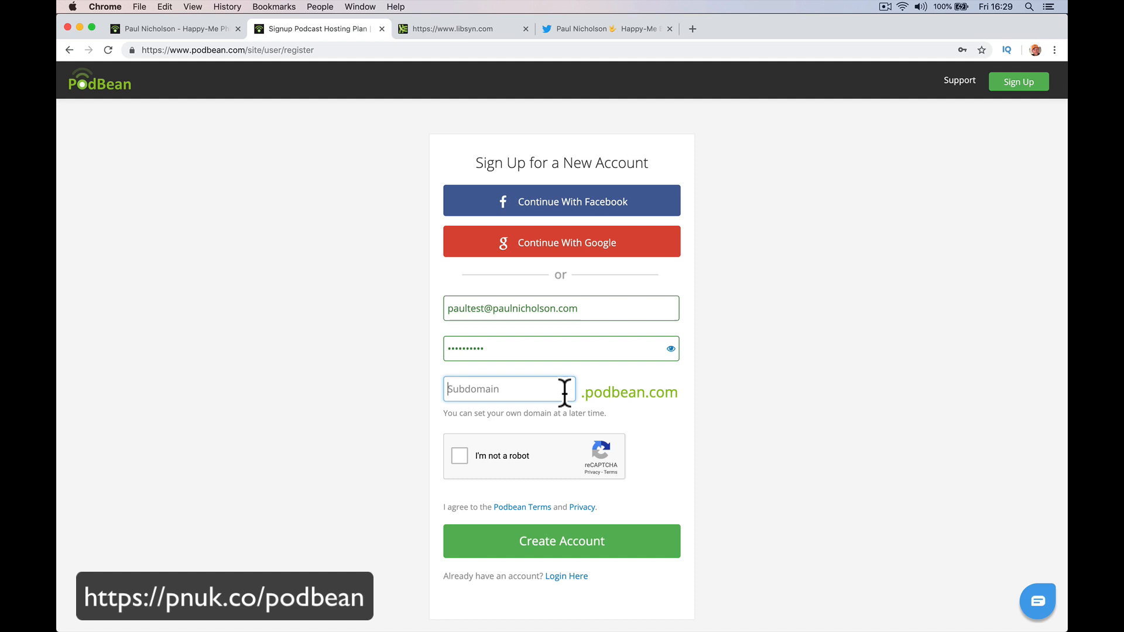
pyautogui.write('paultest')
pyautogui.click(460, 455)
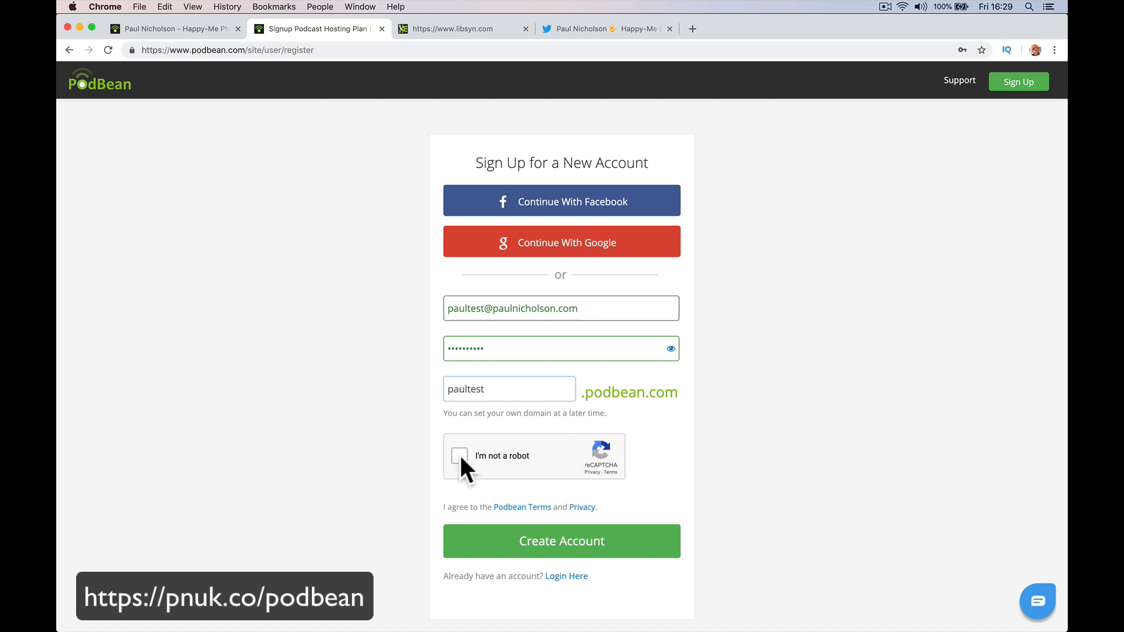
pyautogui.click(496, 398)
pyautogui.press('BackSpace')
pyautogui.press('BackSpace')
pyautogui.press('BackSpace')
pyautogui.press('BackSpace')
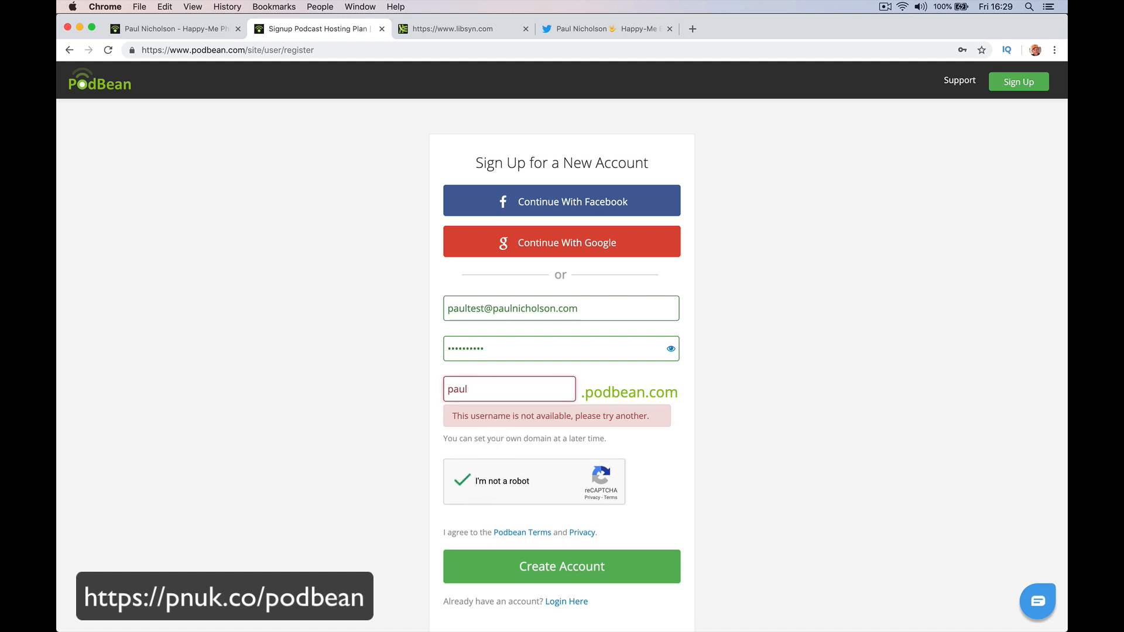
pyautogui.write('nico')
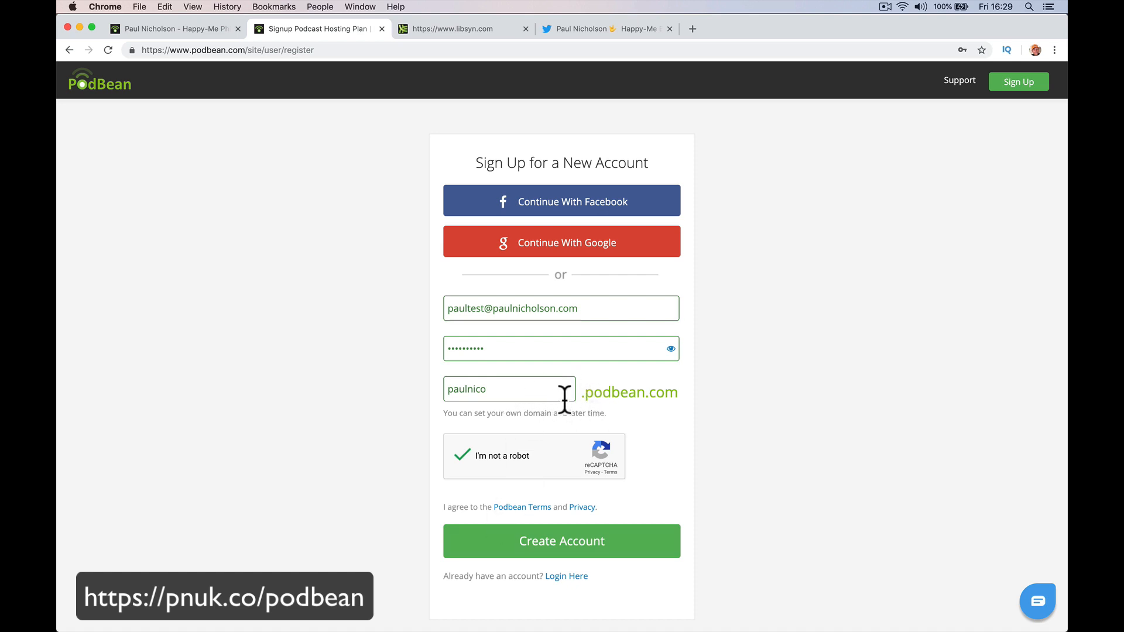
pyautogui.click(565, 552)
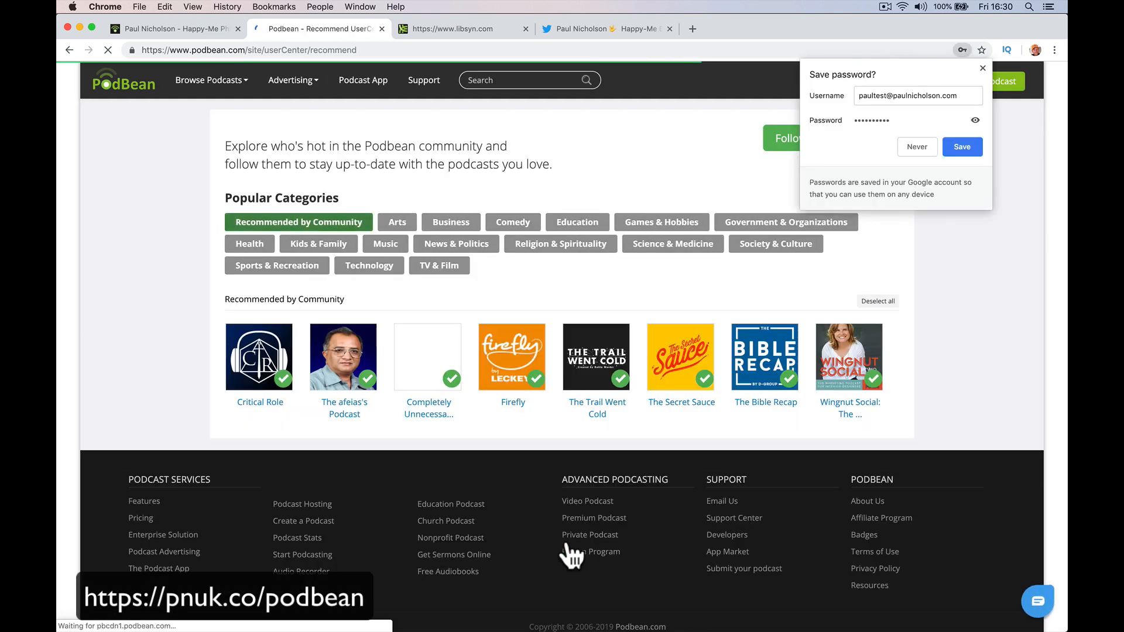
# Dismiss the save-password prompt, open My Podcast, and confirm the e-mail via Podbean's message in Mail.
pyautogui.click(982, 69)
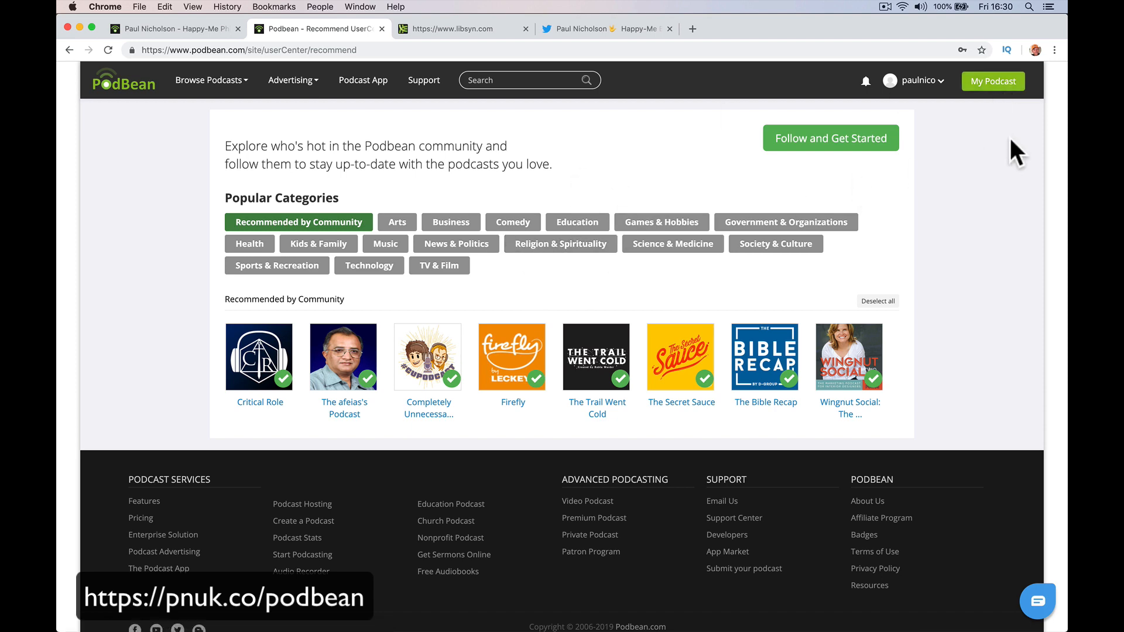
pyautogui.click(1001, 82)
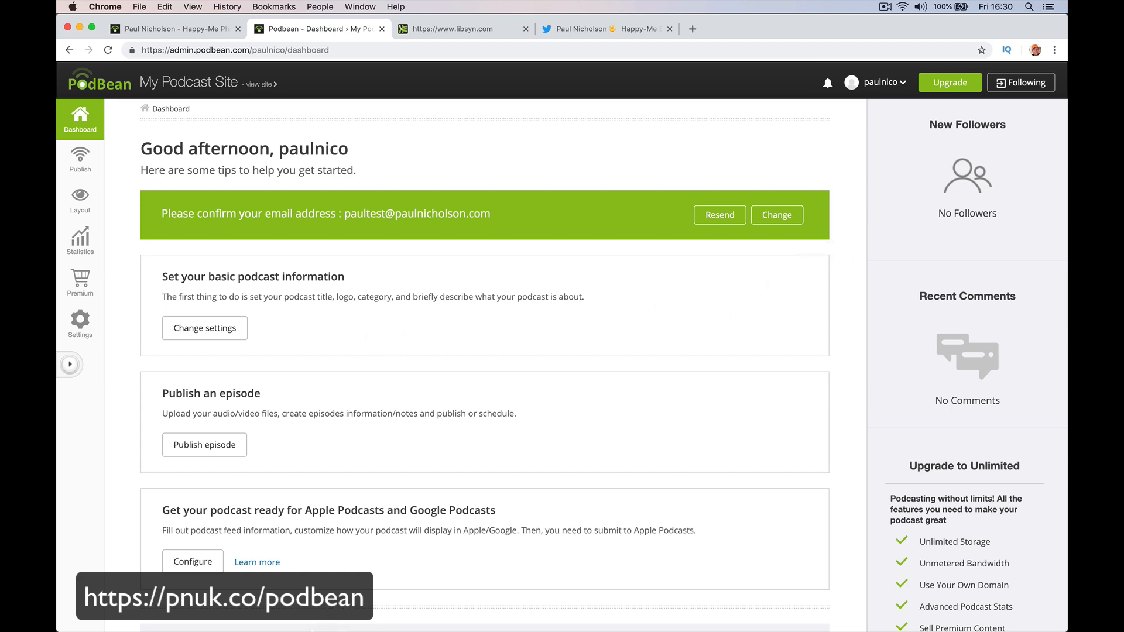
pyautogui.moveTo(312, 628)
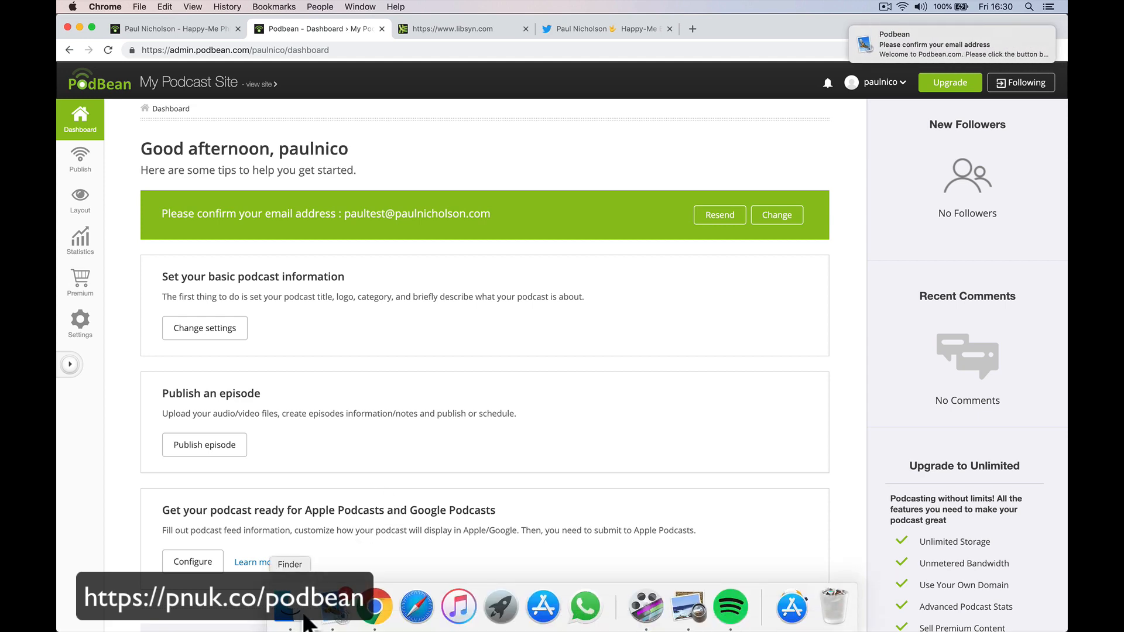
pyautogui.click(334, 612)
pyautogui.click(278, 112)
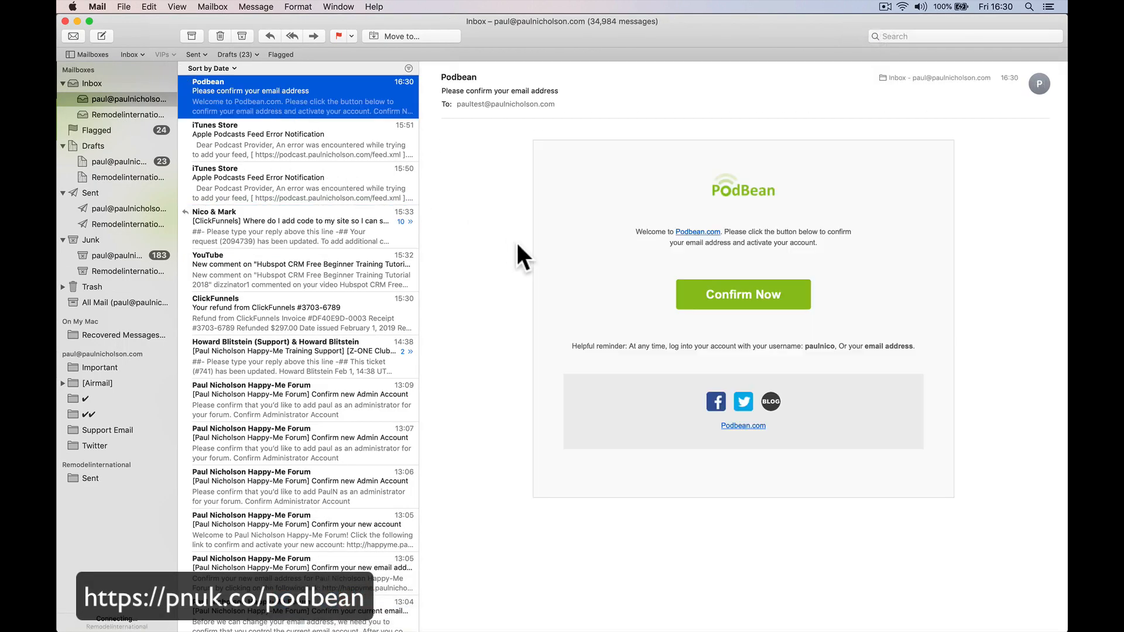
pyautogui.click(706, 293)
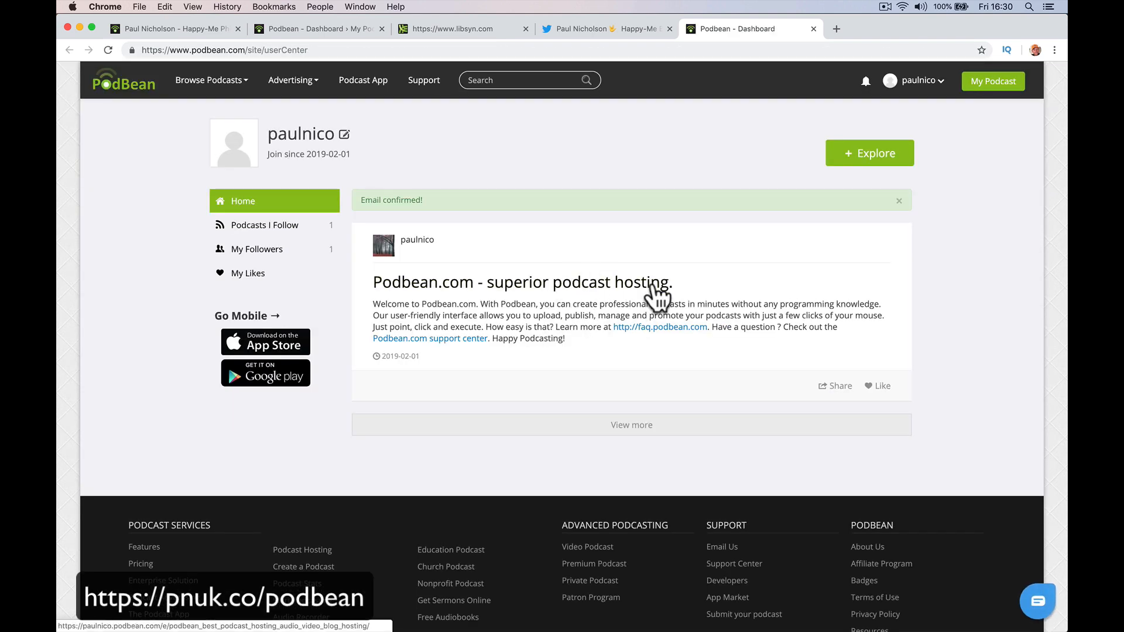
# Review the basic info, feed/iTunes, player and social sharing settings pages from the dashboard.
pyautogui.click(994, 82)
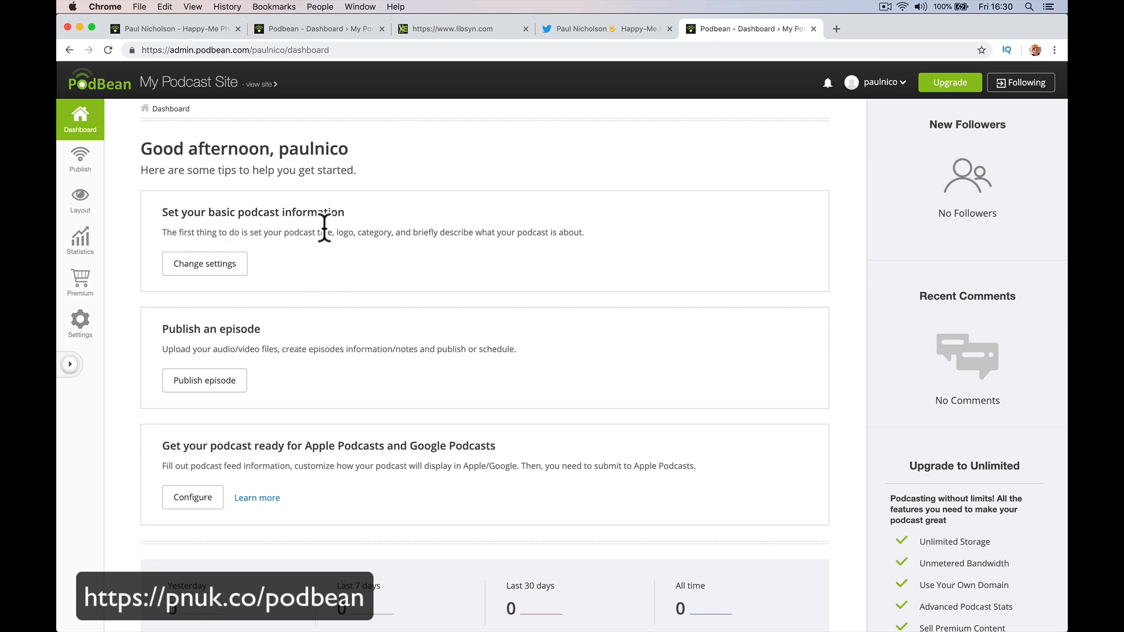
pyautogui.click(235, 273)
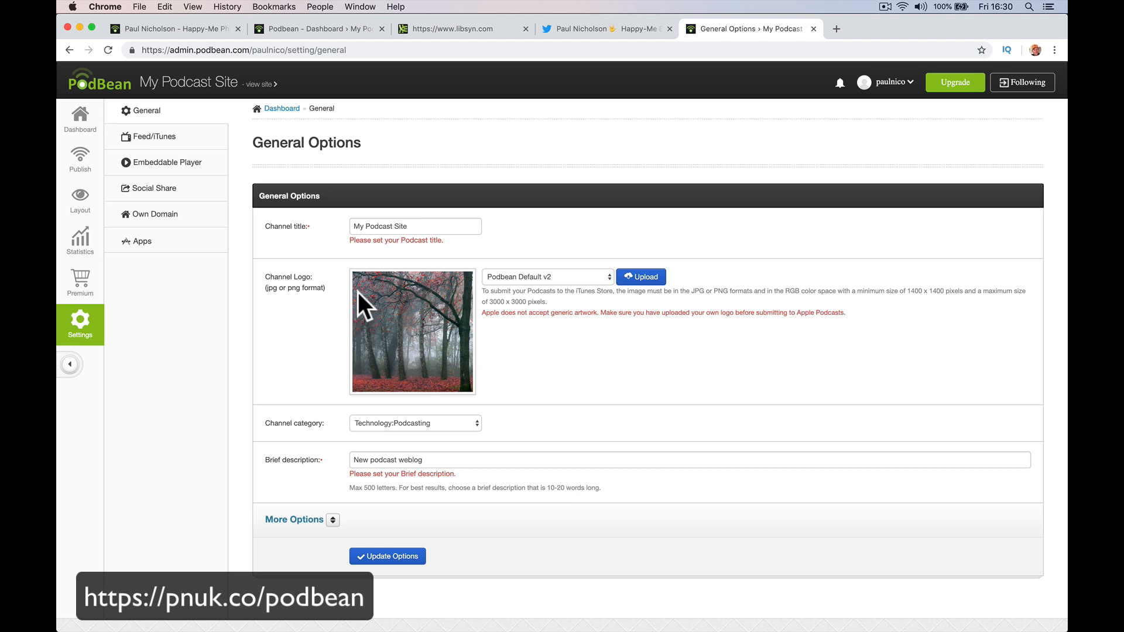
pyautogui.click(154, 138)
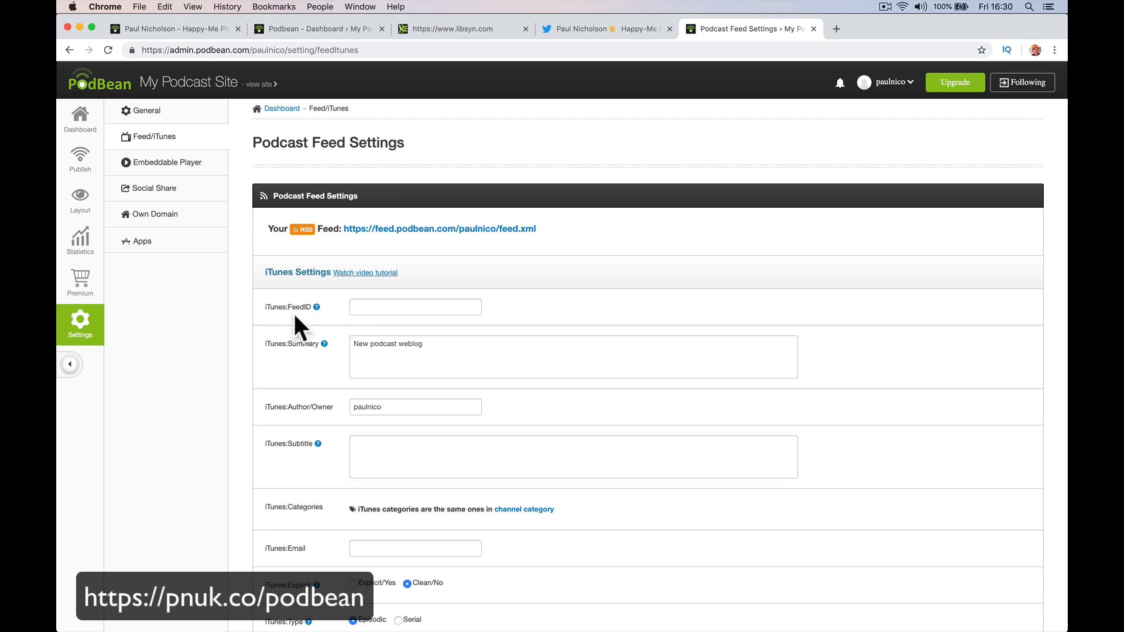
pyautogui.click(211, 166)
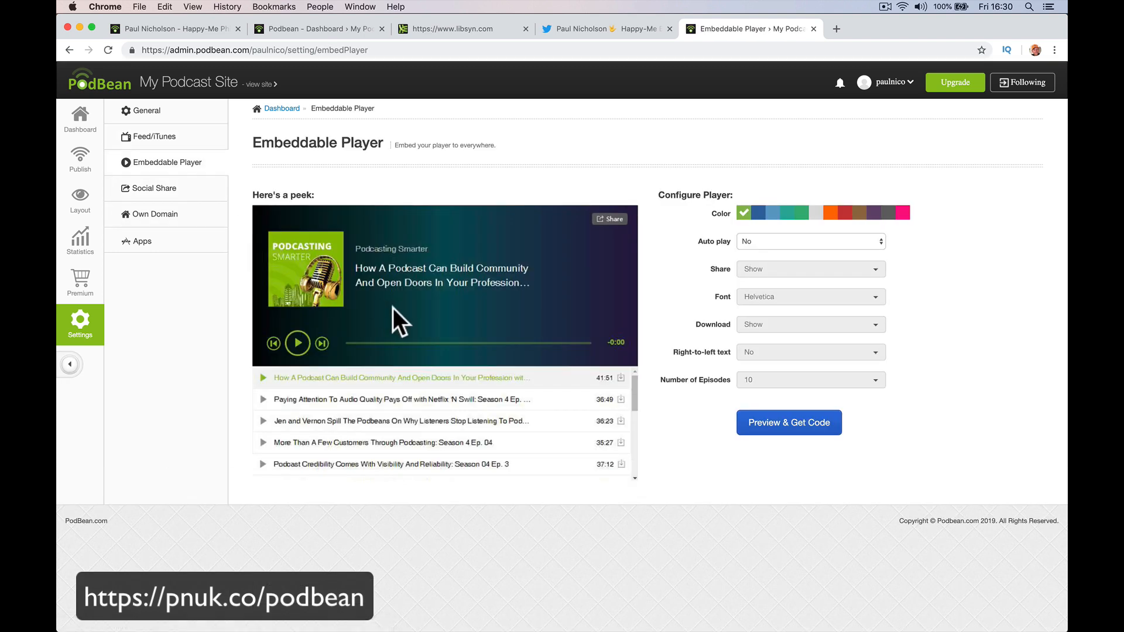
pyautogui.click(186, 191)
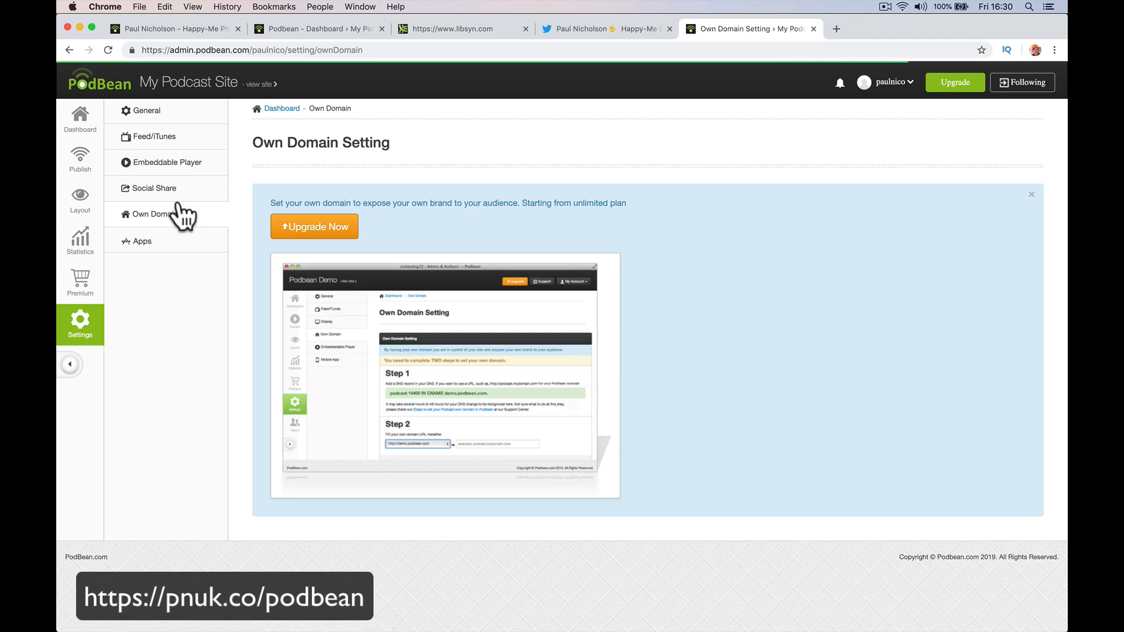
# Check the Social Share, Own Domain and Apps pages, then open the published Episodes list.
pyautogui.click(154, 188)
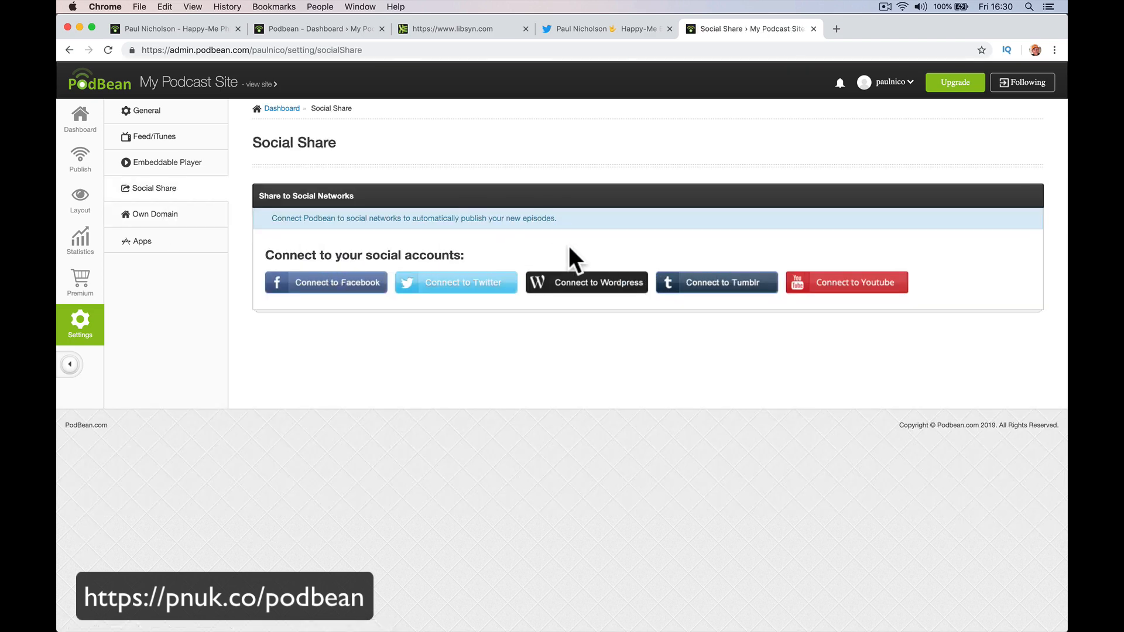
pyautogui.click(167, 215)
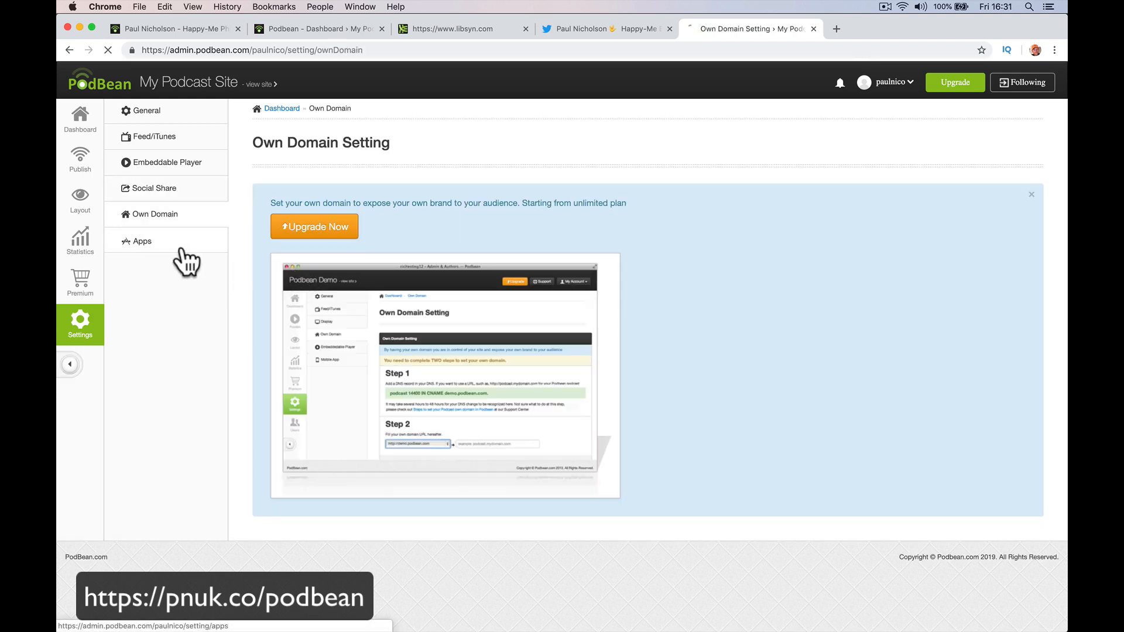
pyautogui.click(184, 250)
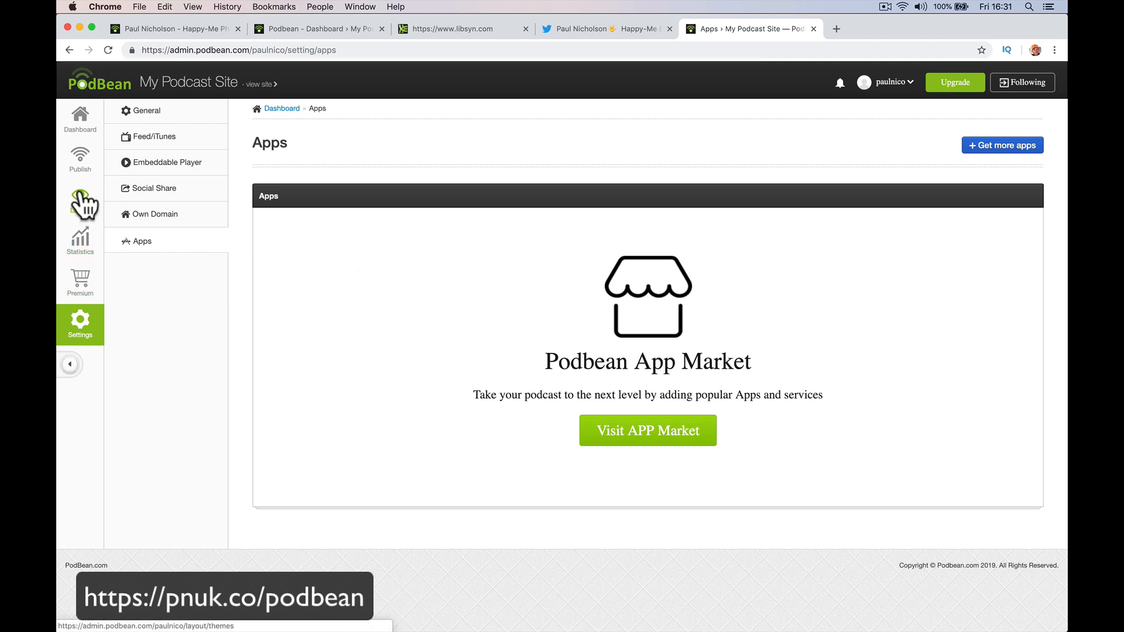
pyautogui.click(80, 165)
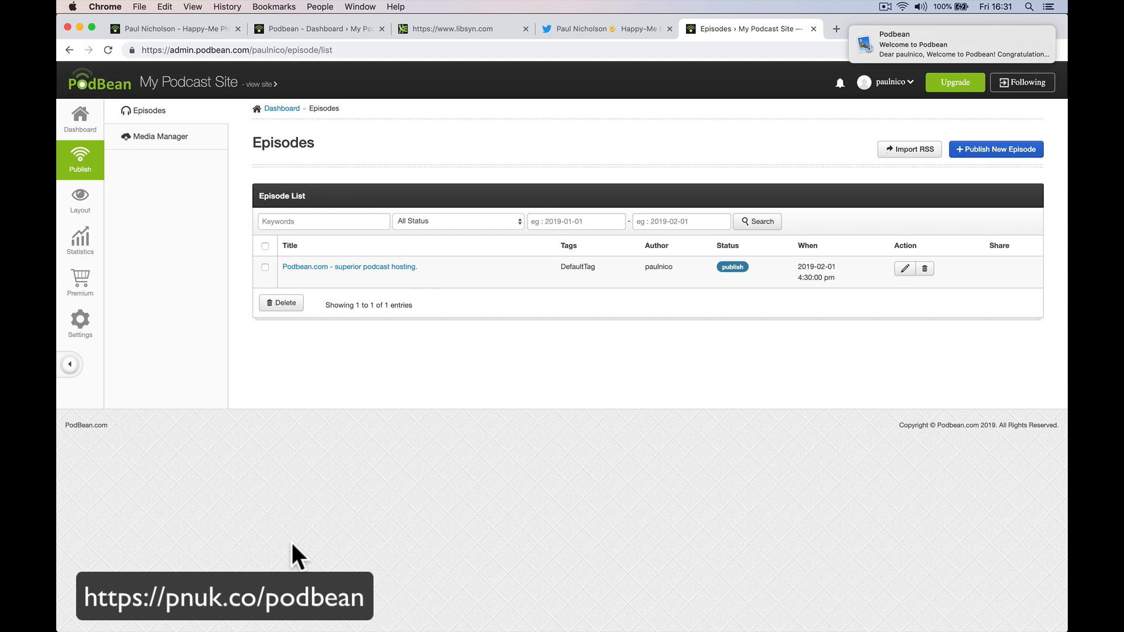
pyautogui.click(326, 612)
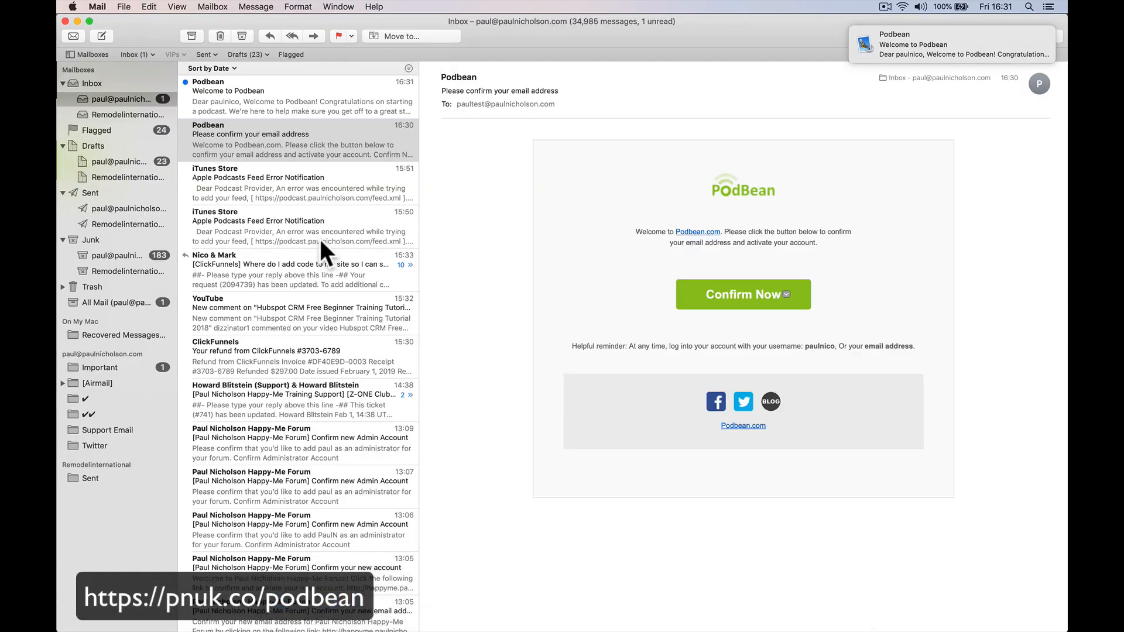
pyautogui.click(324, 99)
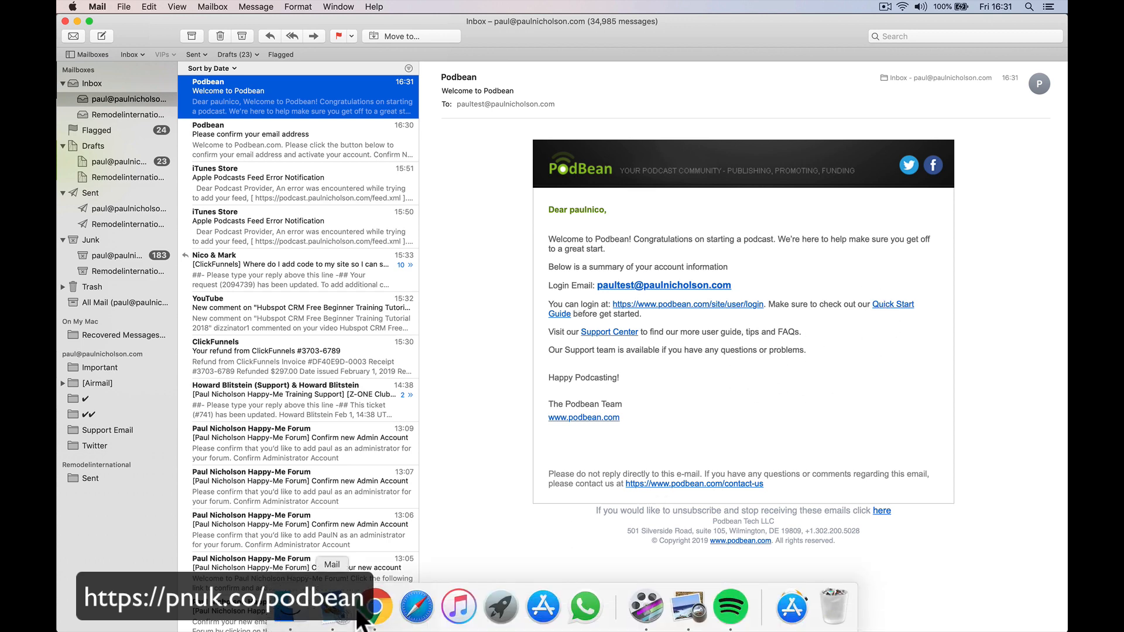
pyautogui.click(374, 623)
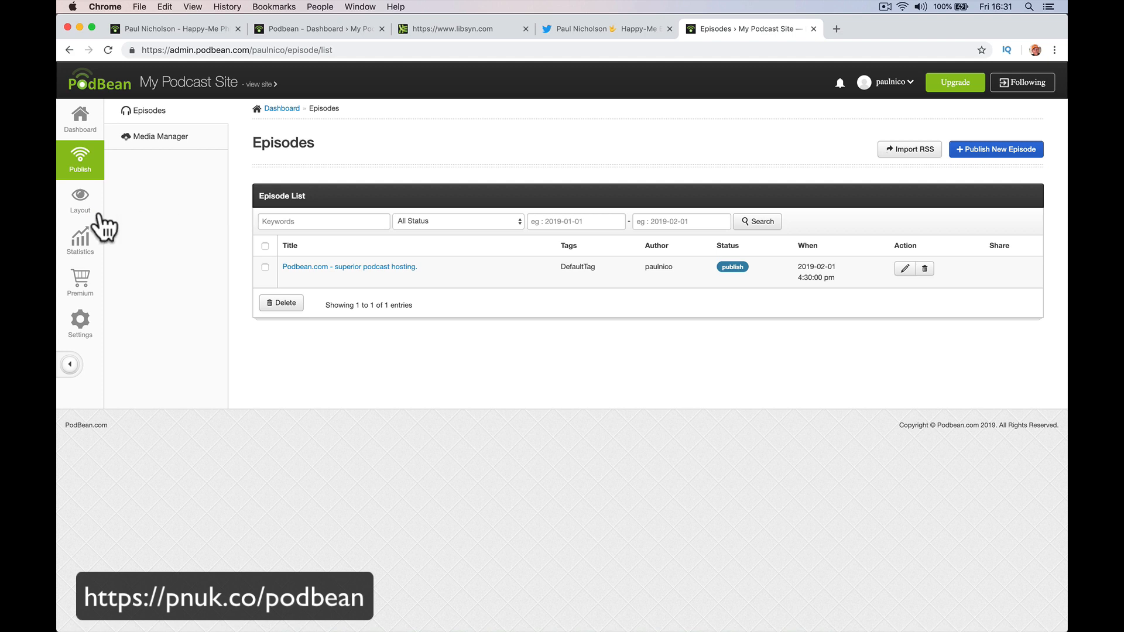
# Scroll through the available site themes on the Layout page.
pyautogui.click(81, 205)
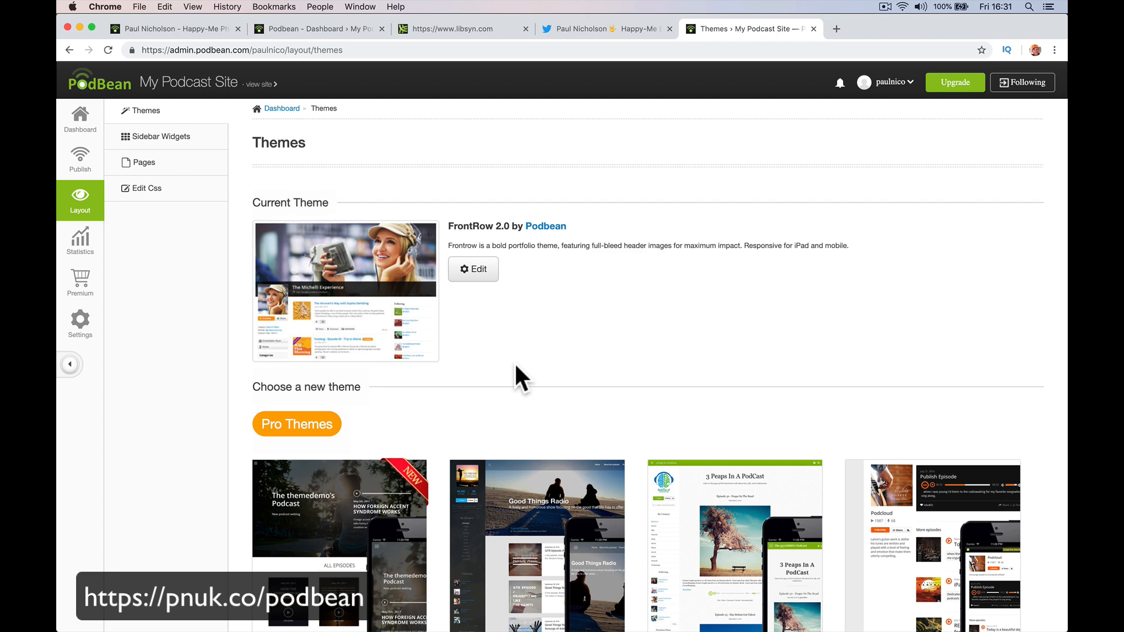
pyautogui.scroll(-5, 515, 367)
pyautogui.moveTo(569, 515)
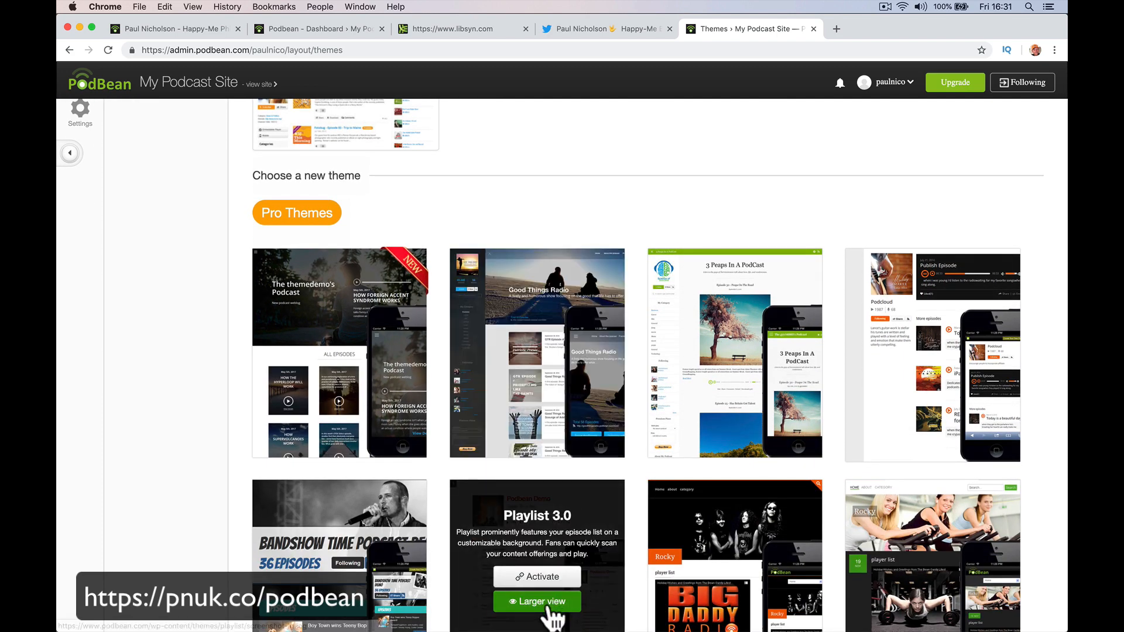
pyautogui.scroll(-15, 550, 615)
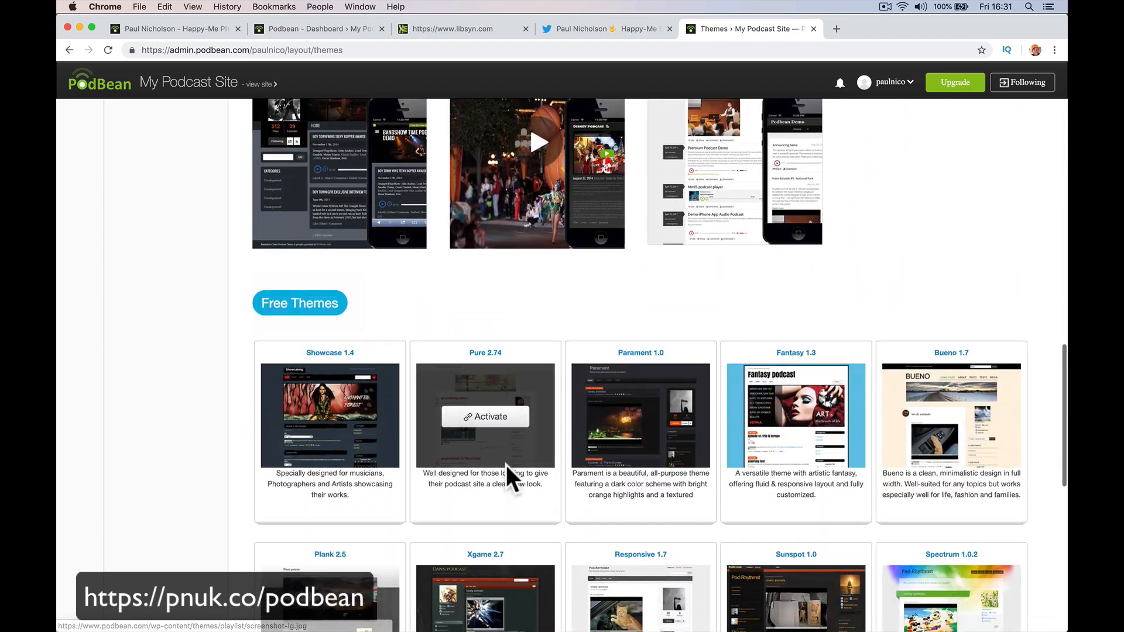
pyautogui.scroll(-8, 507, 464)
pyautogui.scroll(8, 489, 431)
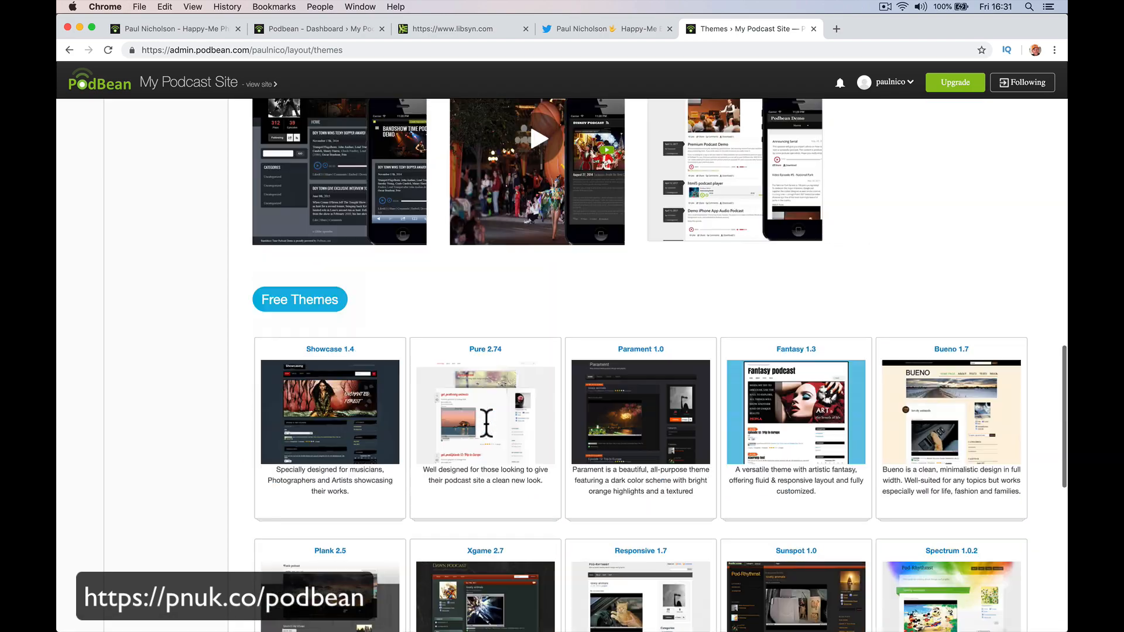
pyautogui.scroll(20, 486, 422)
# View the Statistics and Premium pages, then return to the Dashboard.
pyautogui.click(88, 249)
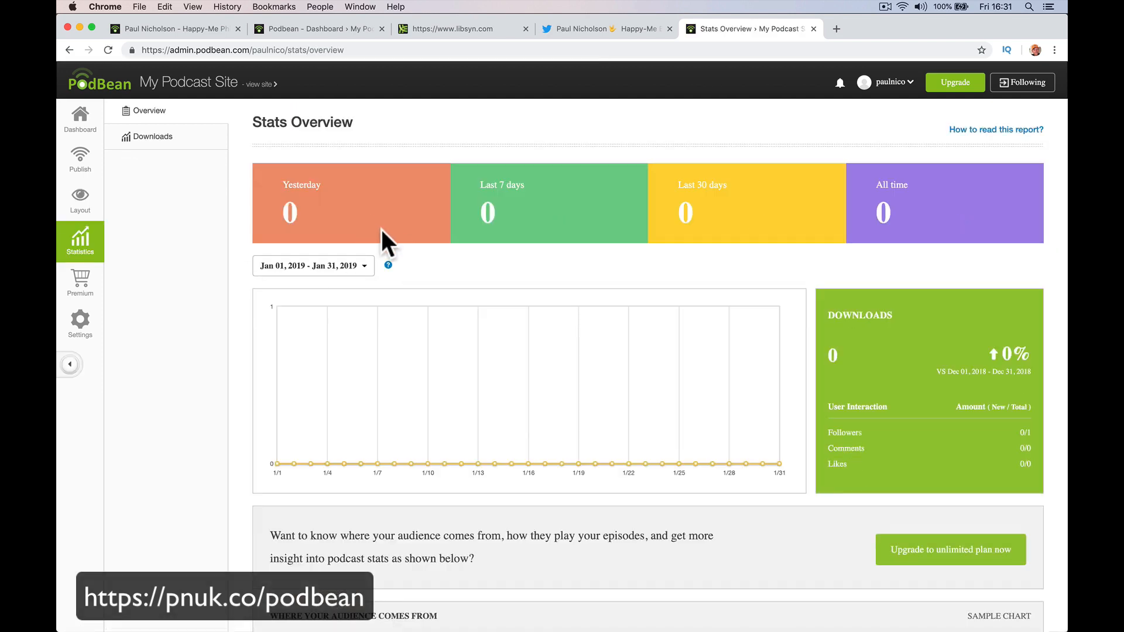
pyautogui.click(93, 296)
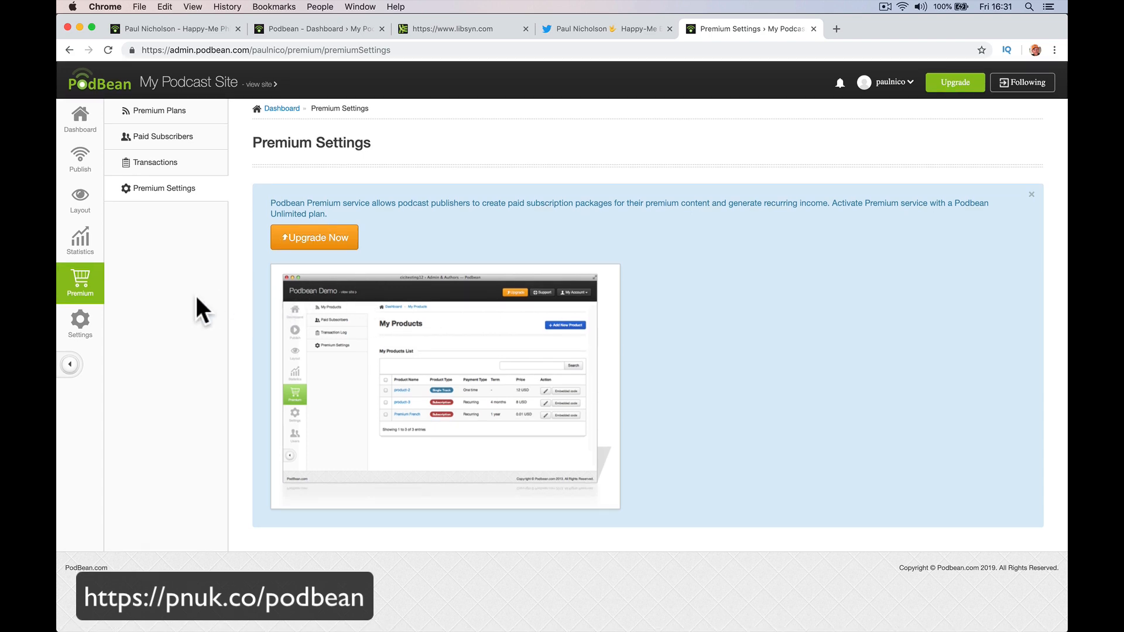
pyautogui.click(80, 123)
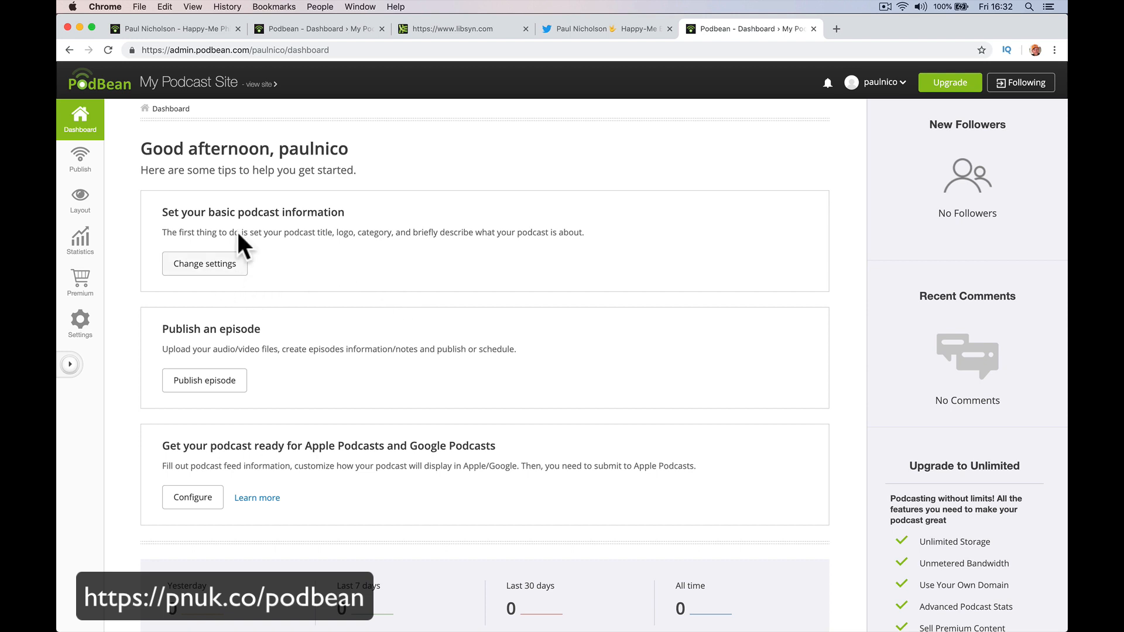
# Retitle the channel from 'My Podcast Site' to the host's name plus 'Happy-Me Philosophy Show', then start a logo upload.
pyautogui.click(80, 133)
pyautogui.click(225, 270)
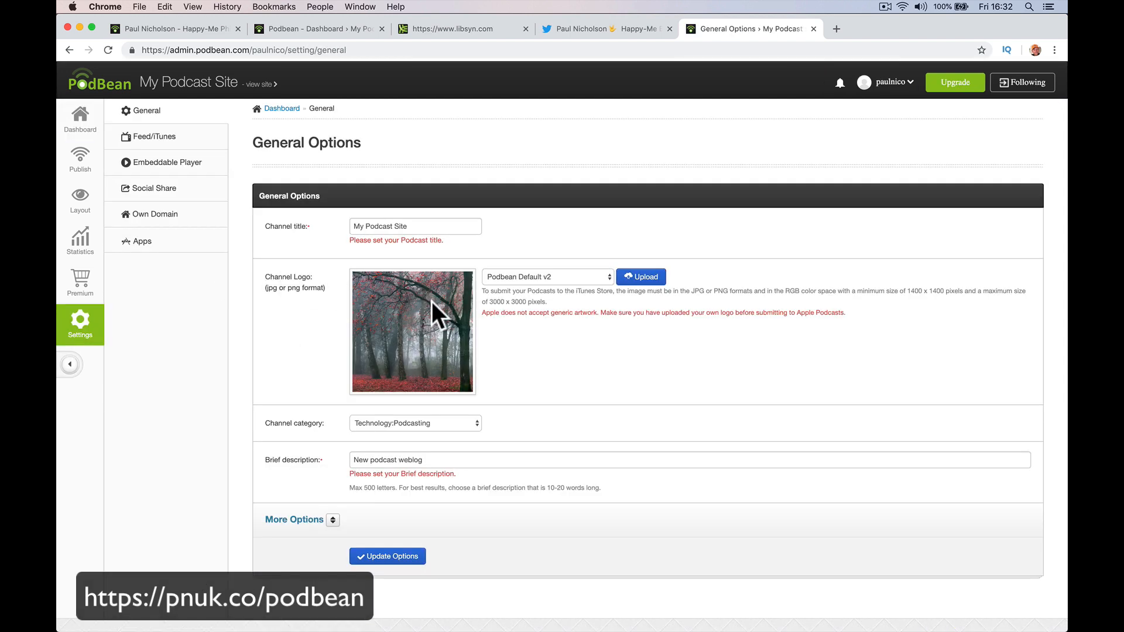
pyautogui.tripleClick(433, 225)
pyautogui.write('Paul ')
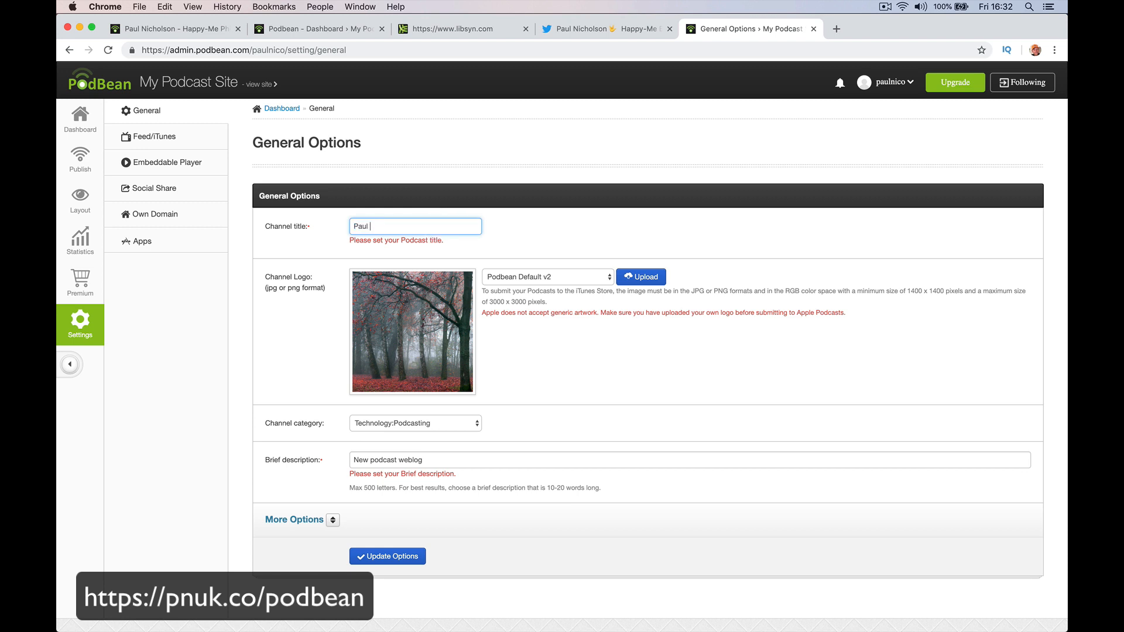
pyautogui.write("Nicholson's Happy-Me Philosophy Show")
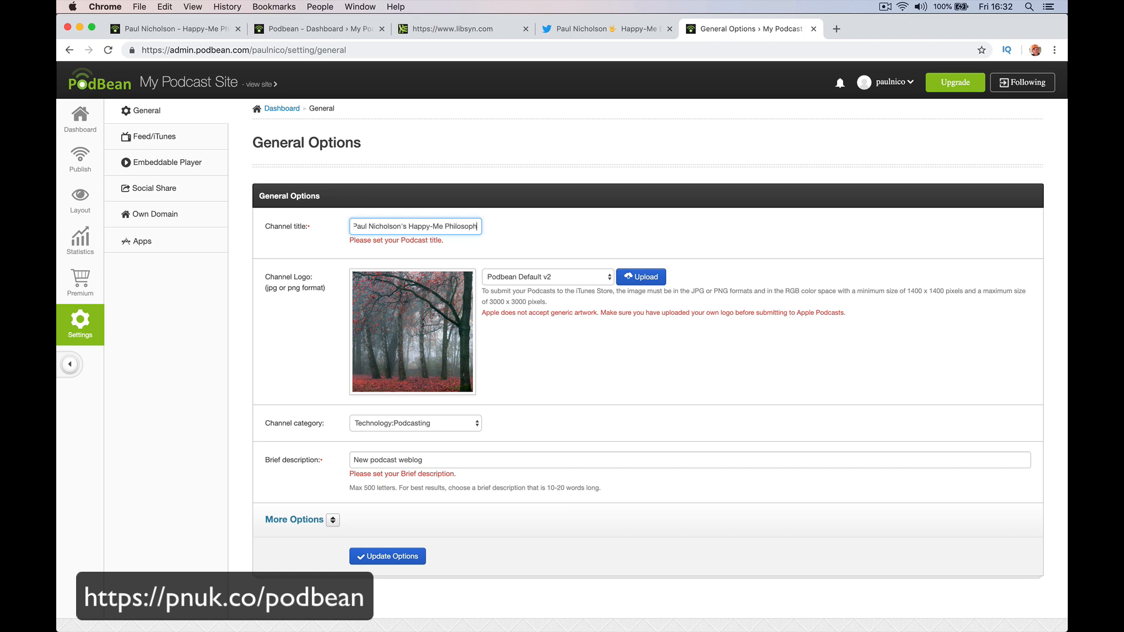
pyautogui.press('Tab')
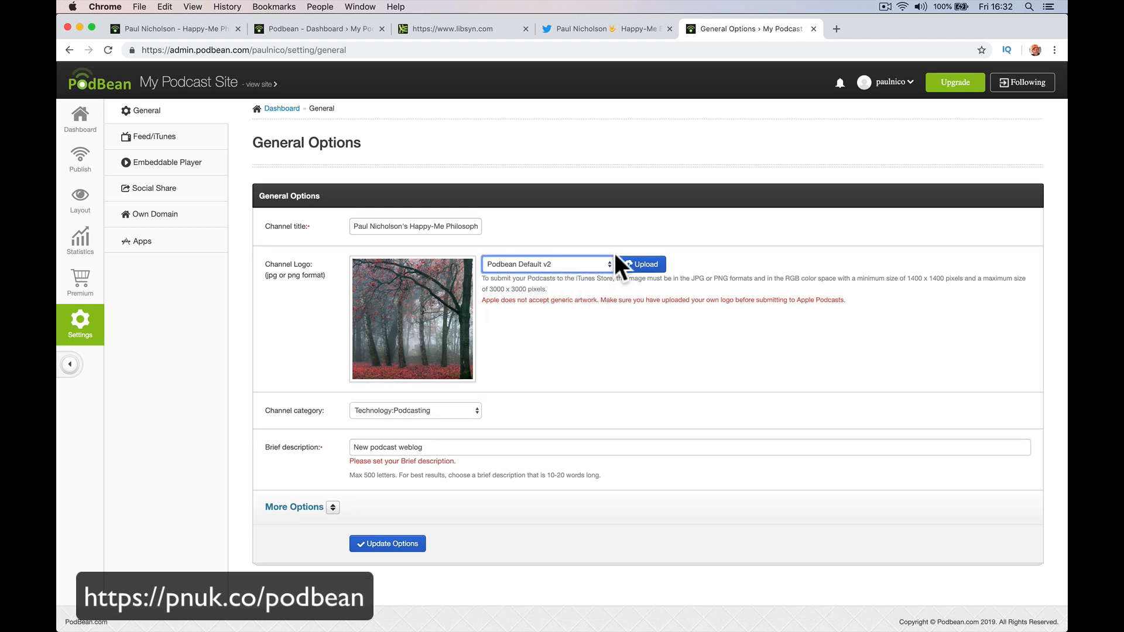
pyautogui.click(638, 264)
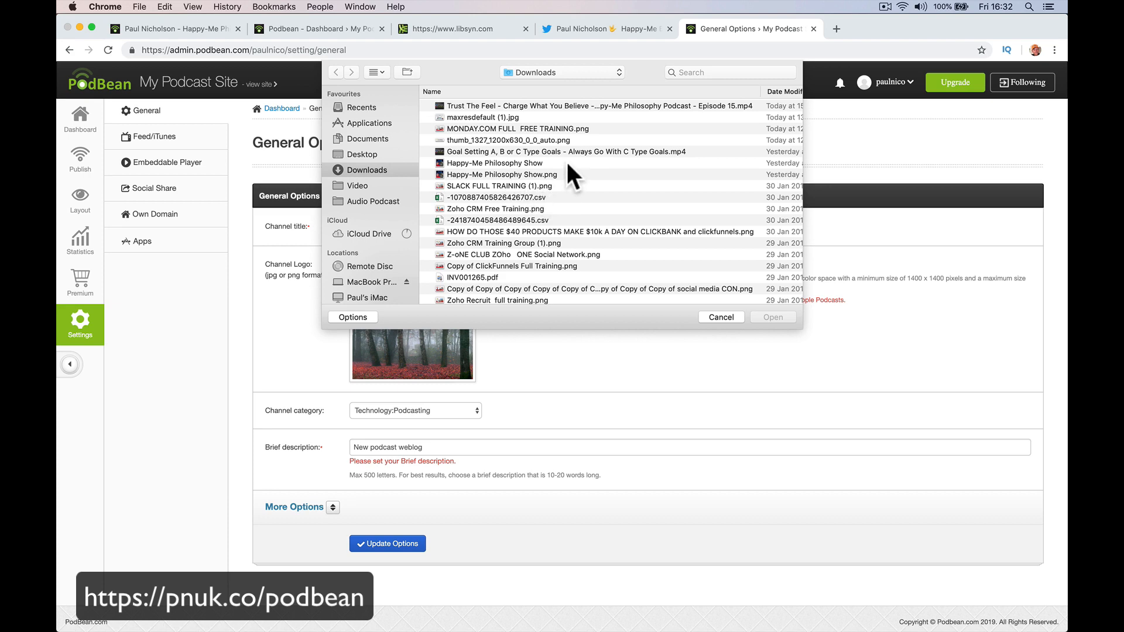
# Choose Happy-Me_Philosophy_Show.jpg from Downloads as the channel logo.
pyautogui.doubleClick(567, 163)
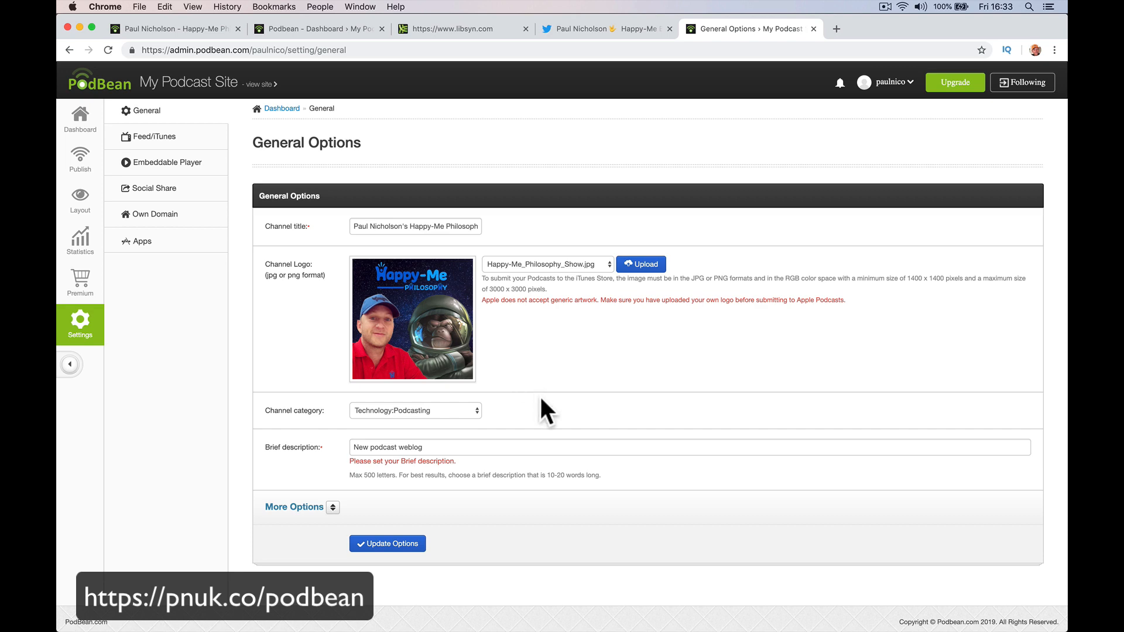
# Pick Business:Management & Marketing in the channel category list, replacing Technology:Podcasting.
pyautogui.click(439, 418)
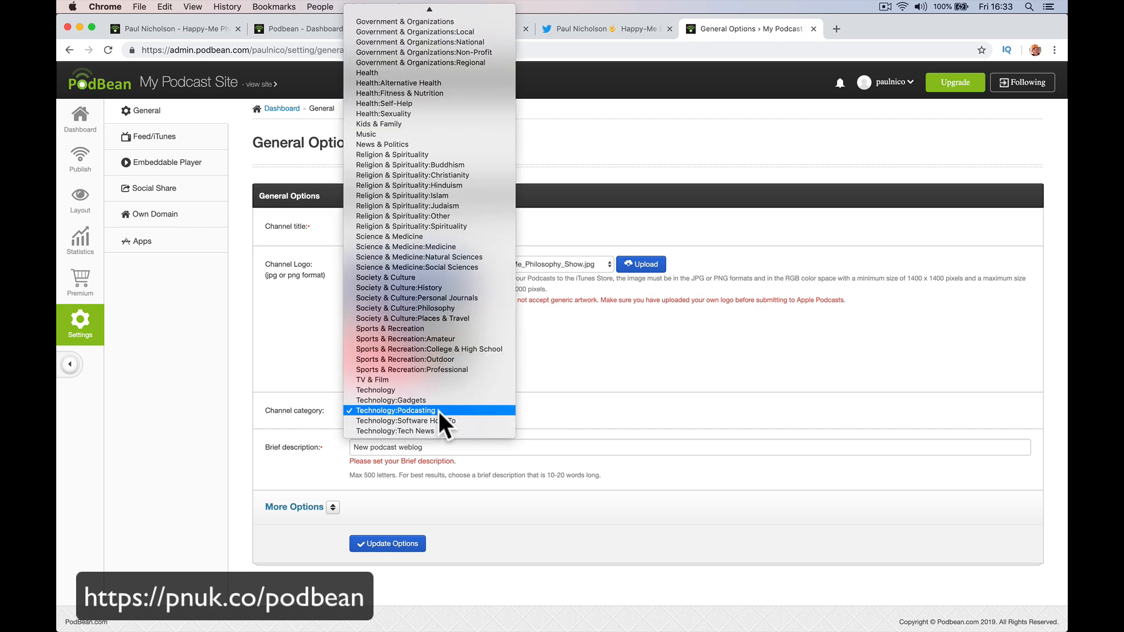
pyautogui.scroll(5, 455, 273)
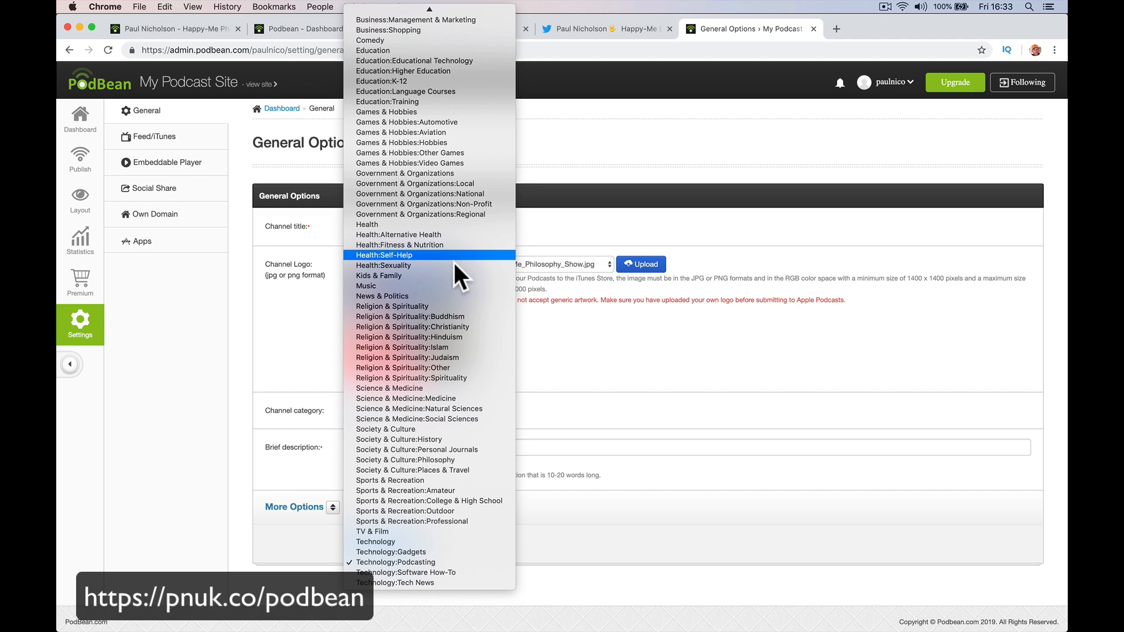
pyautogui.scroll(5, 458, 353)
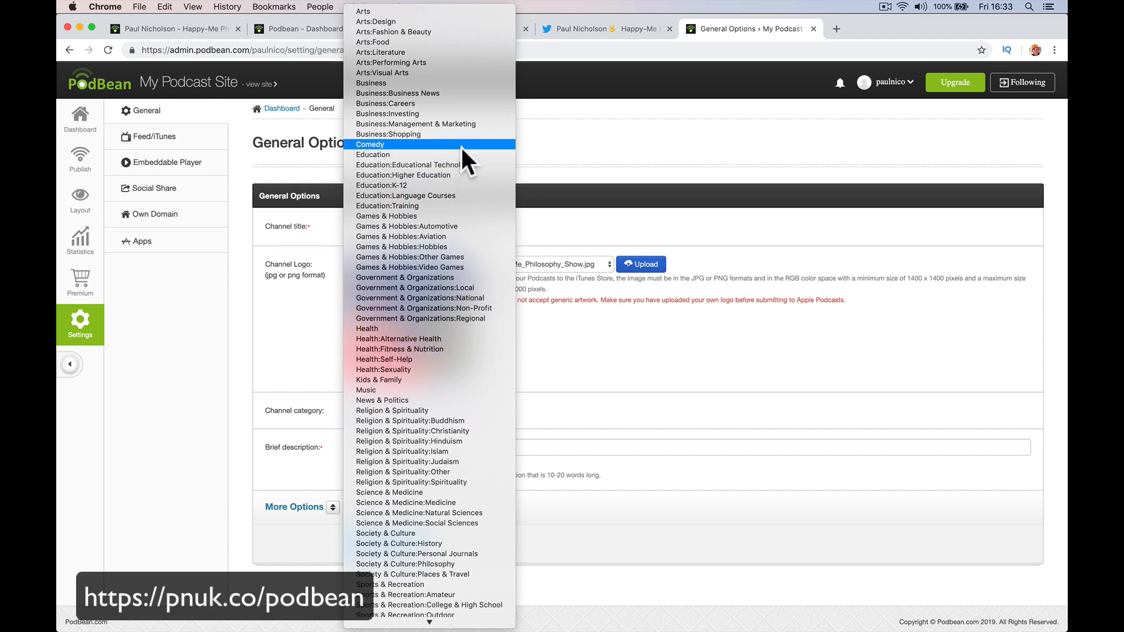
pyautogui.click(462, 124)
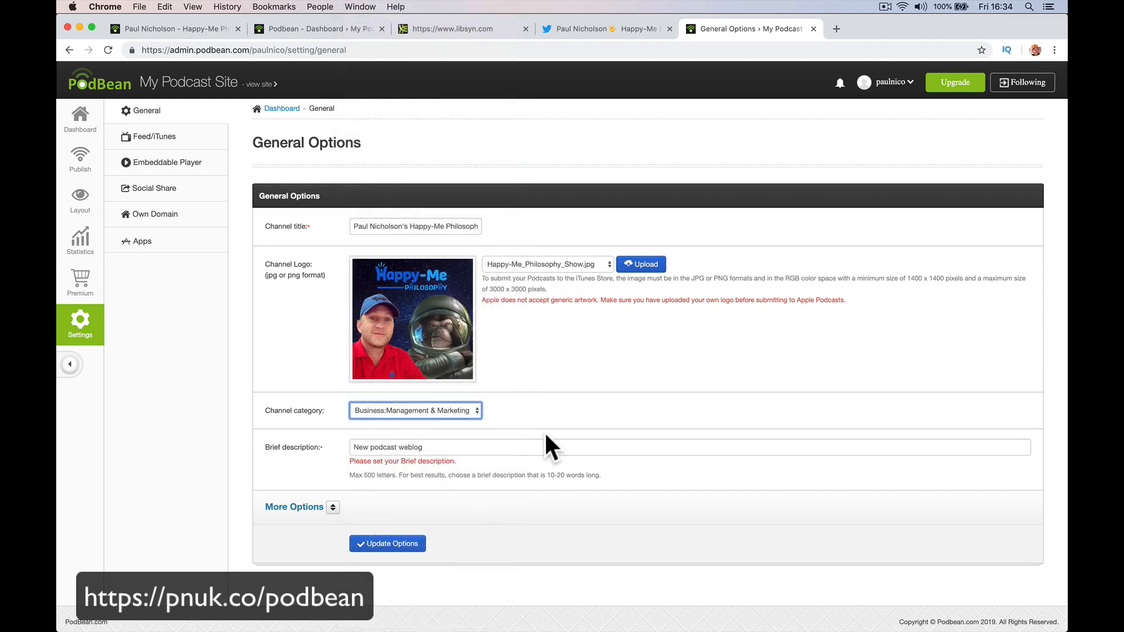
# Replace the placeholder brief description with the host's Happy-Me Philosophy line, fixing the spelling of 'Philosophy'.
pyautogui.tripleClick(511, 449)
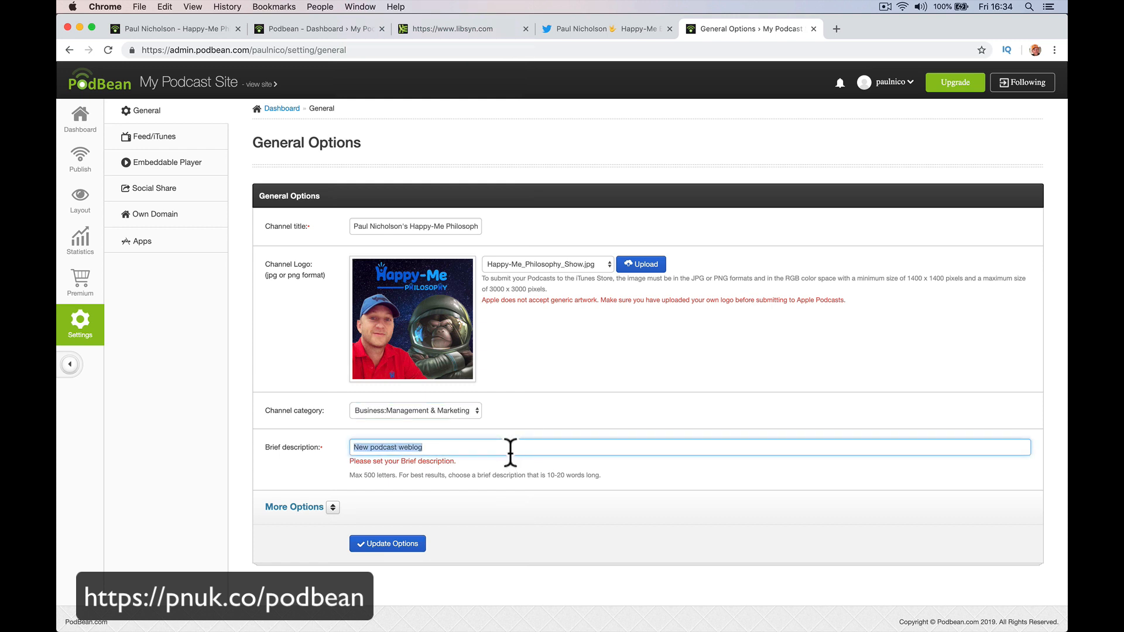
pyautogui.write('Paul Nich')
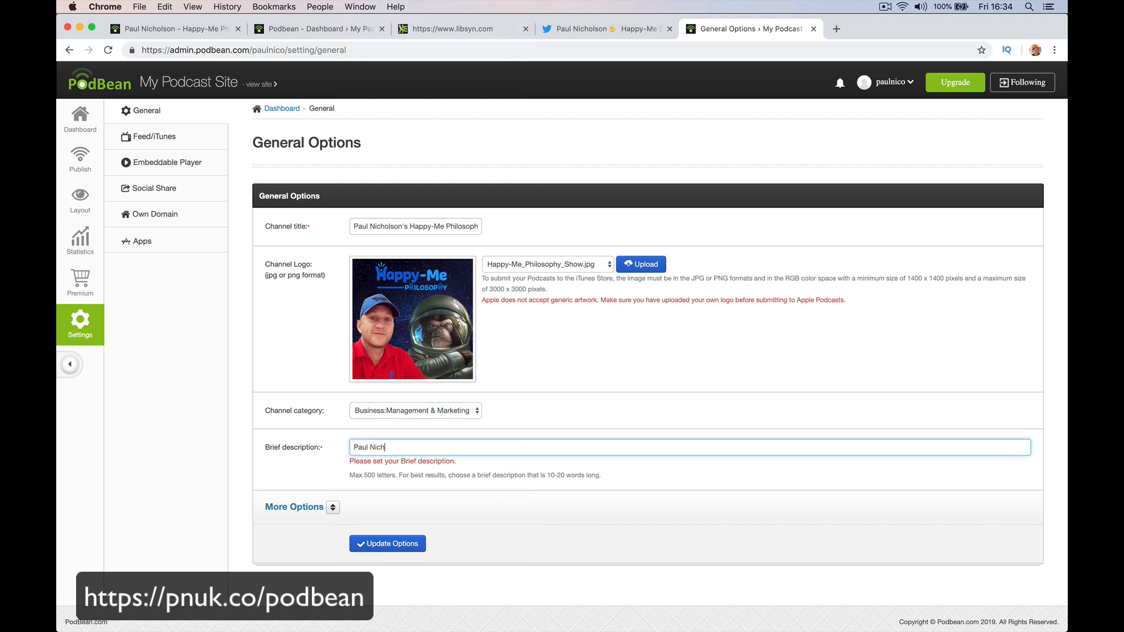
pyautogui.write("olson's Happy-Me Philiosophy.")
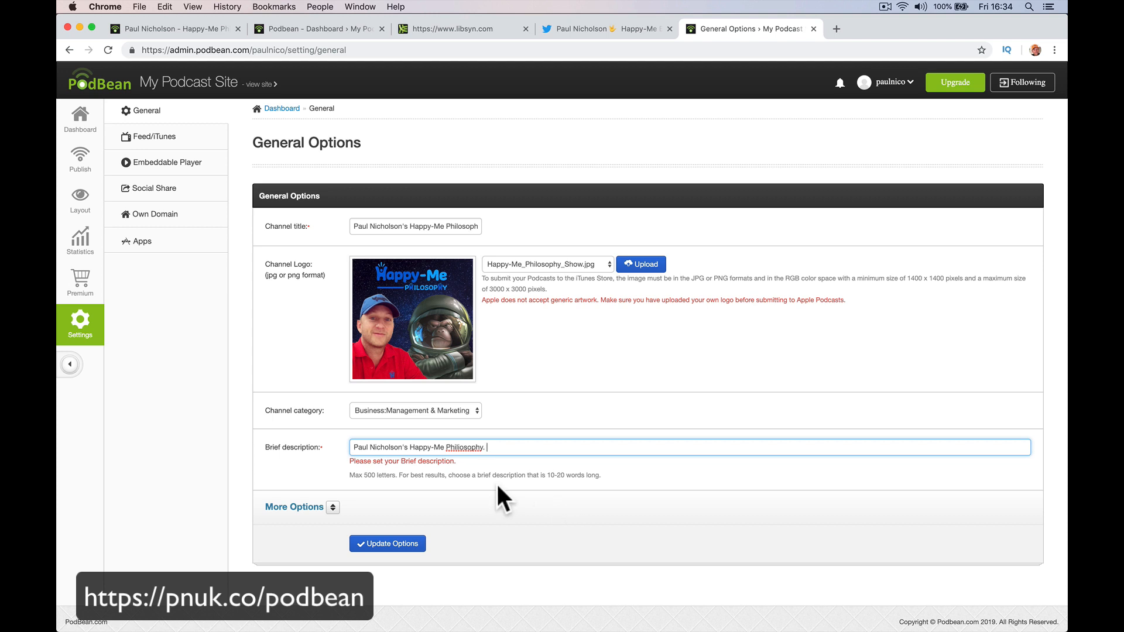
pyautogui.rightClick(472, 447)
pyautogui.click(494, 441)
# Add 'Learn from my Happy-me Philosophy to help build your own' and expand More Options.
pyautogui.write('Learn from my Happy-m')
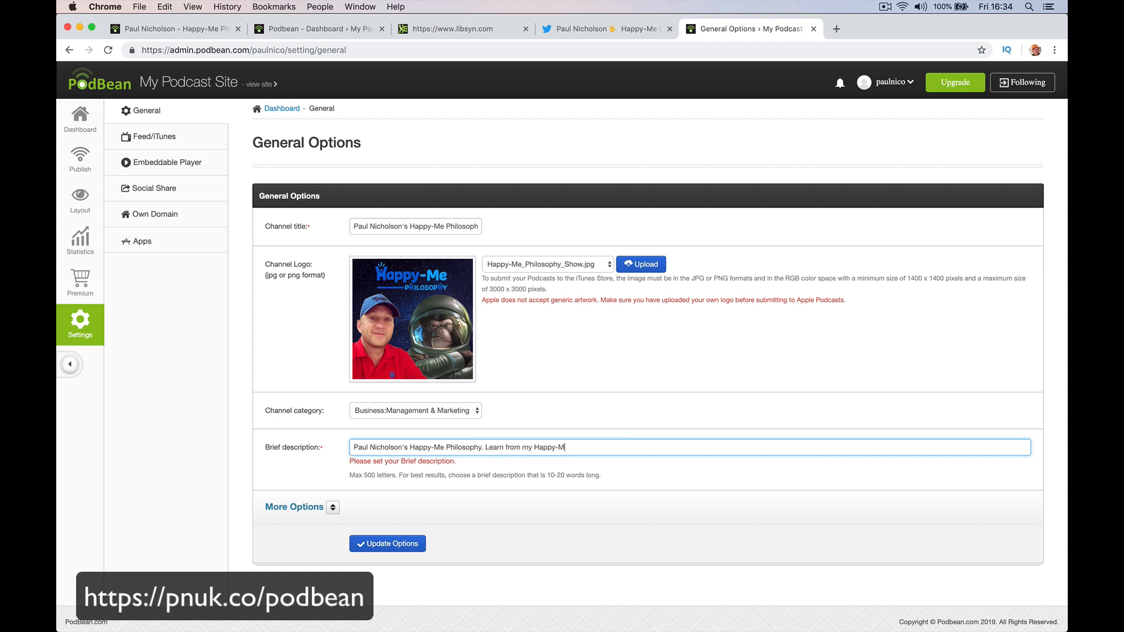
pyautogui.write('e Philosophy to help build your own')
pyautogui.click(335, 512)
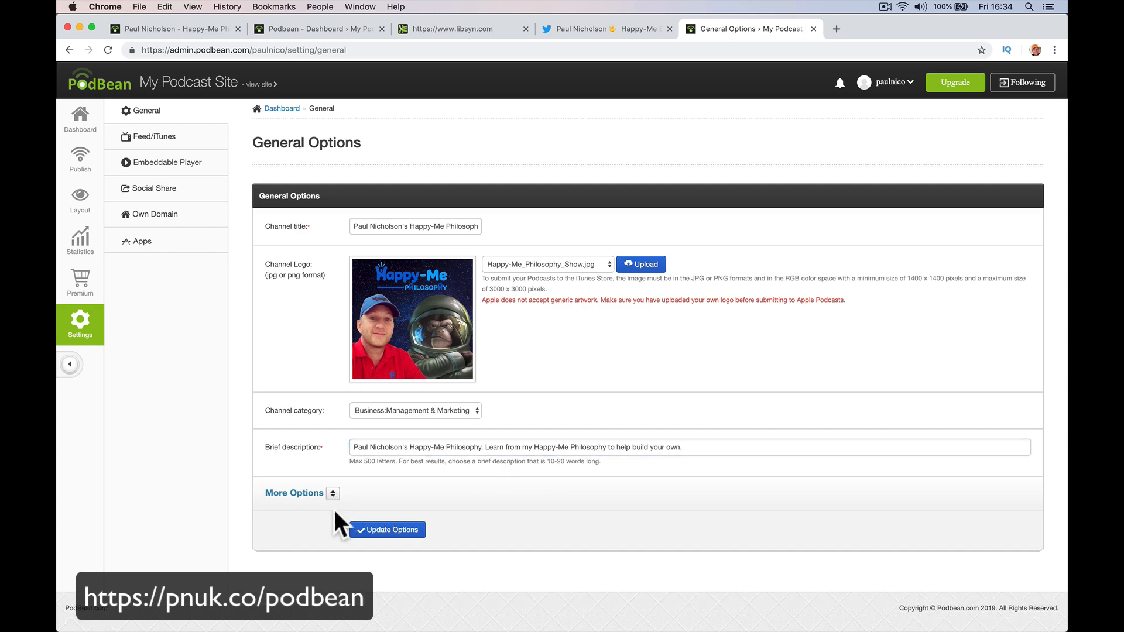
pyautogui.click(333, 497)
# Review the favicon choices and append 'Happy-Me Ltd.' to the copyright line.
pyautogui.scroll(-5, 349, 515)
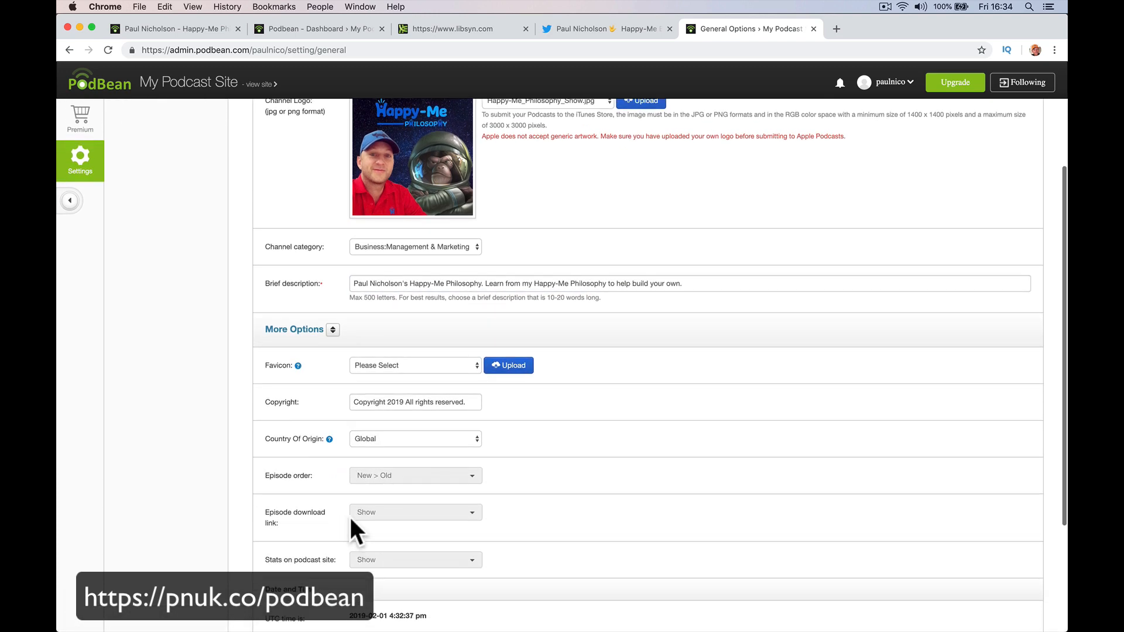
pyautogui.click(438, 223)
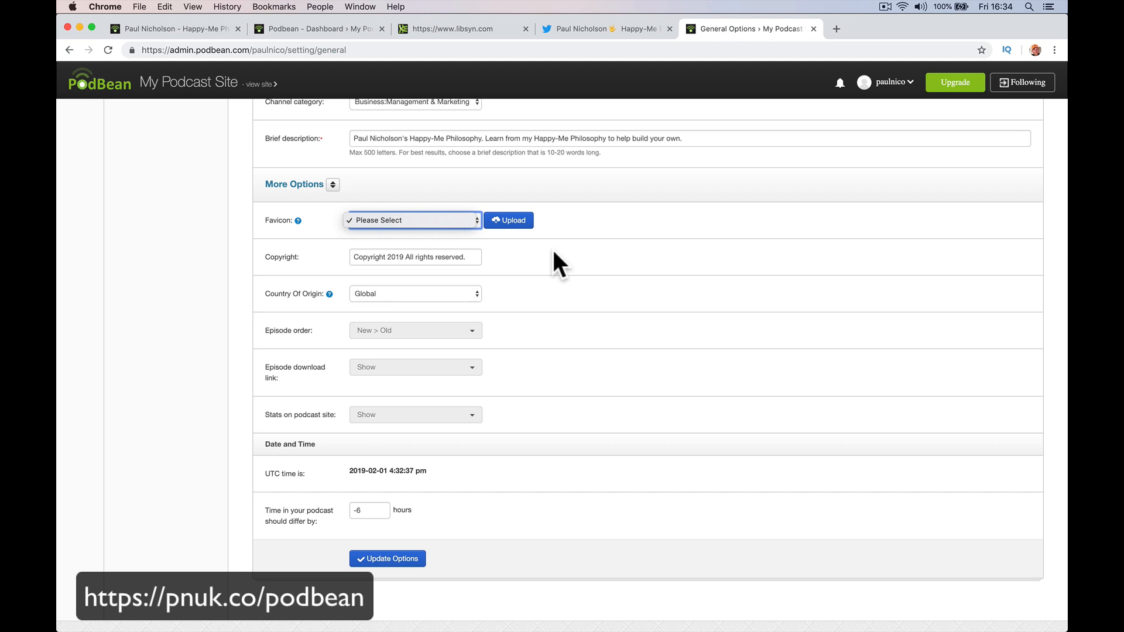
pyautogui.click(470, 258)
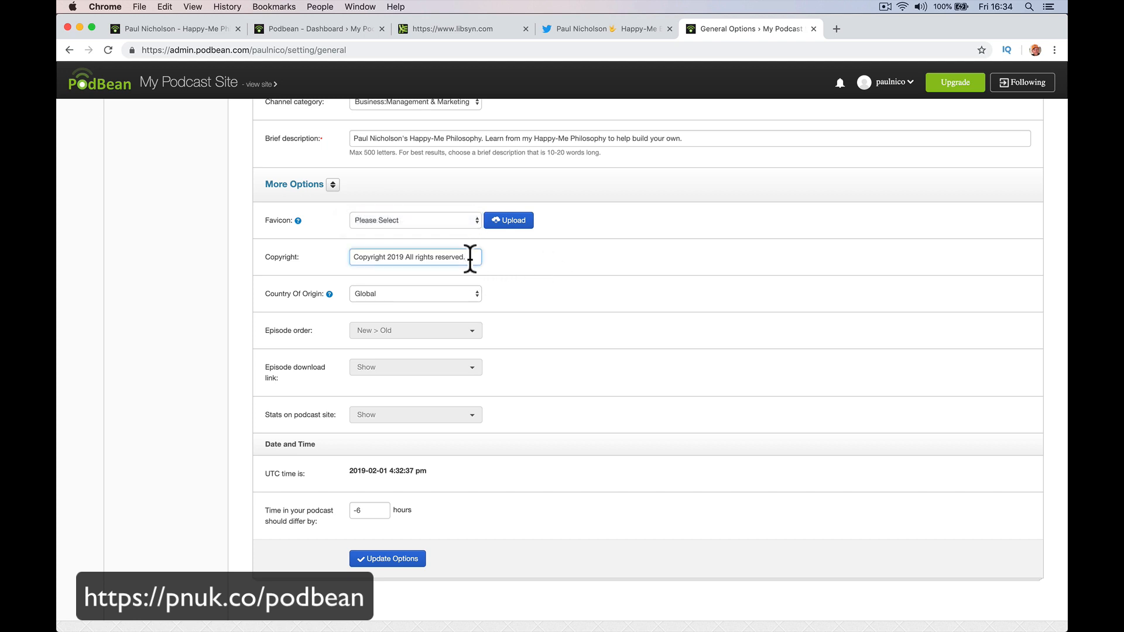
pyautogui.write('Happy-Me Ltd.')
# Keep Global as the country of origin and save the general options.
pyautogui.click(398, 292)
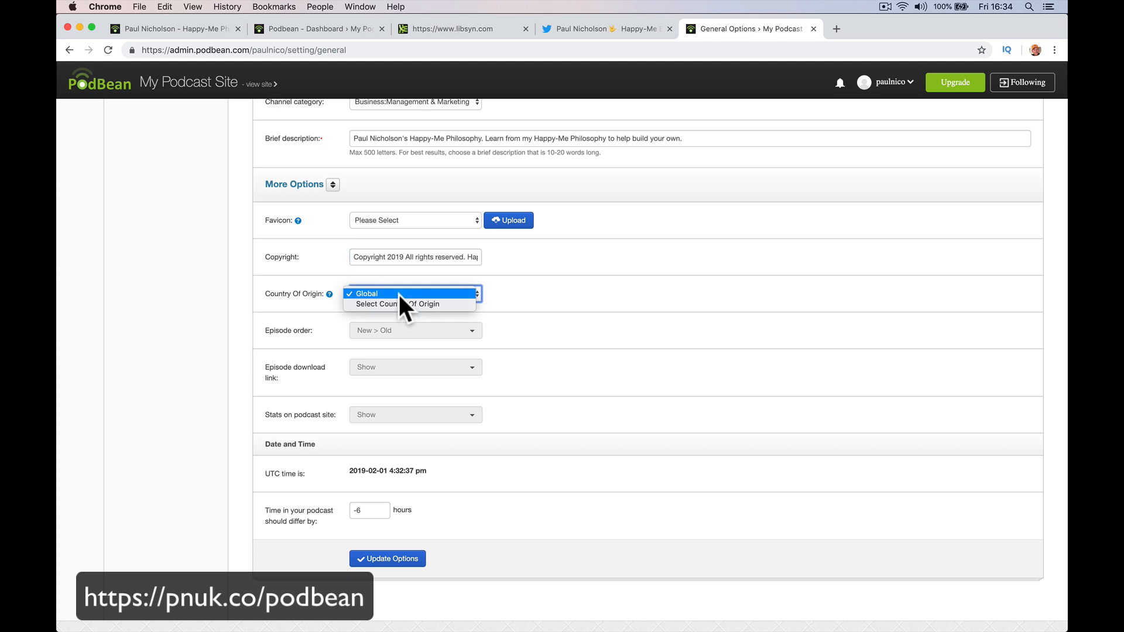
pyautogui.click(392, 305)
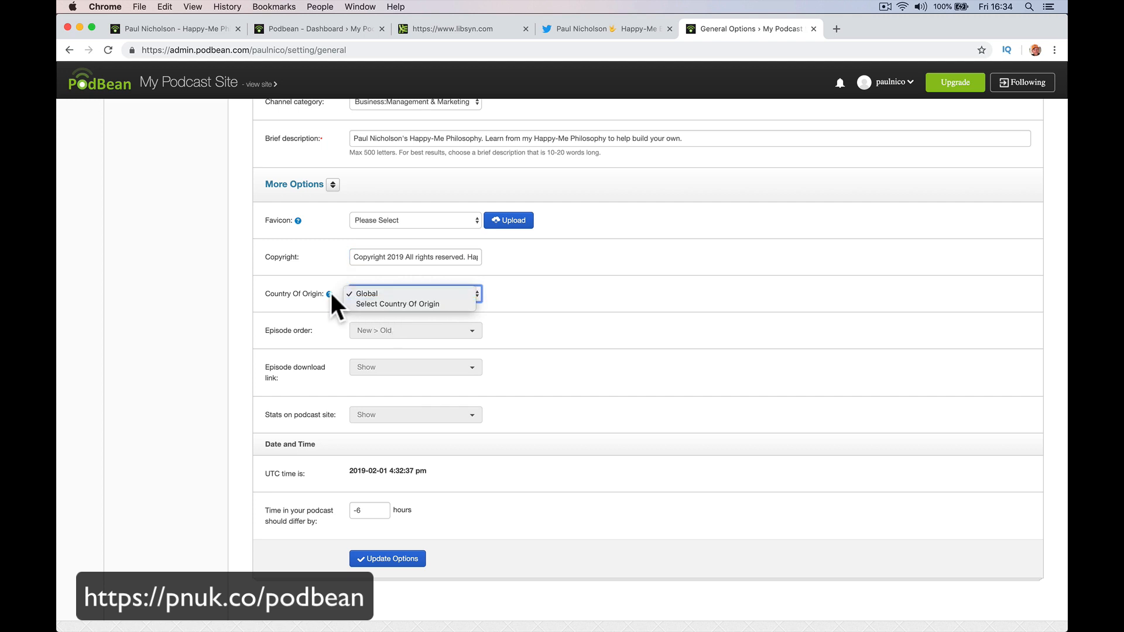
pyautogui.moveTo(329, 294)
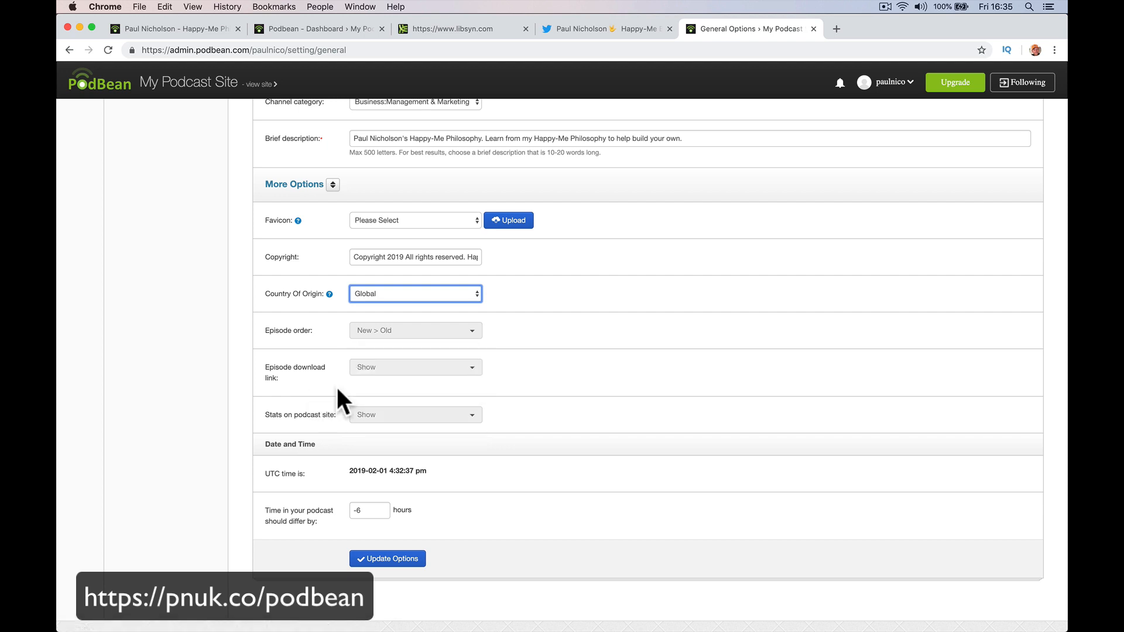
pyautogui.click(555, 379)
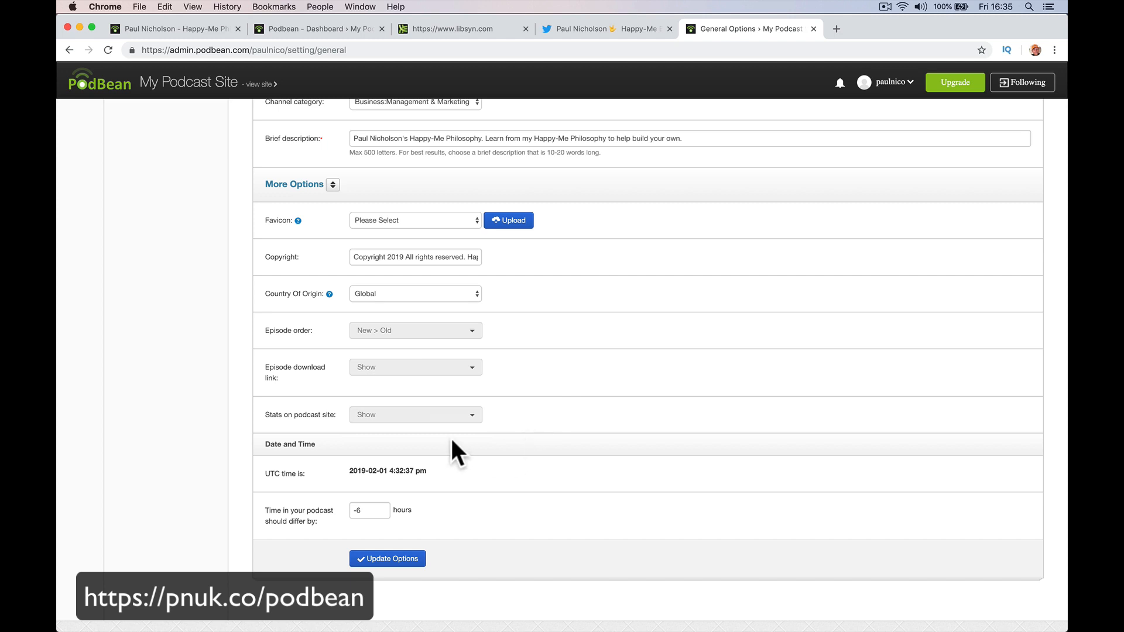
pyautogui.moveTo(423, 416)
pyautogui.click(387, 559)
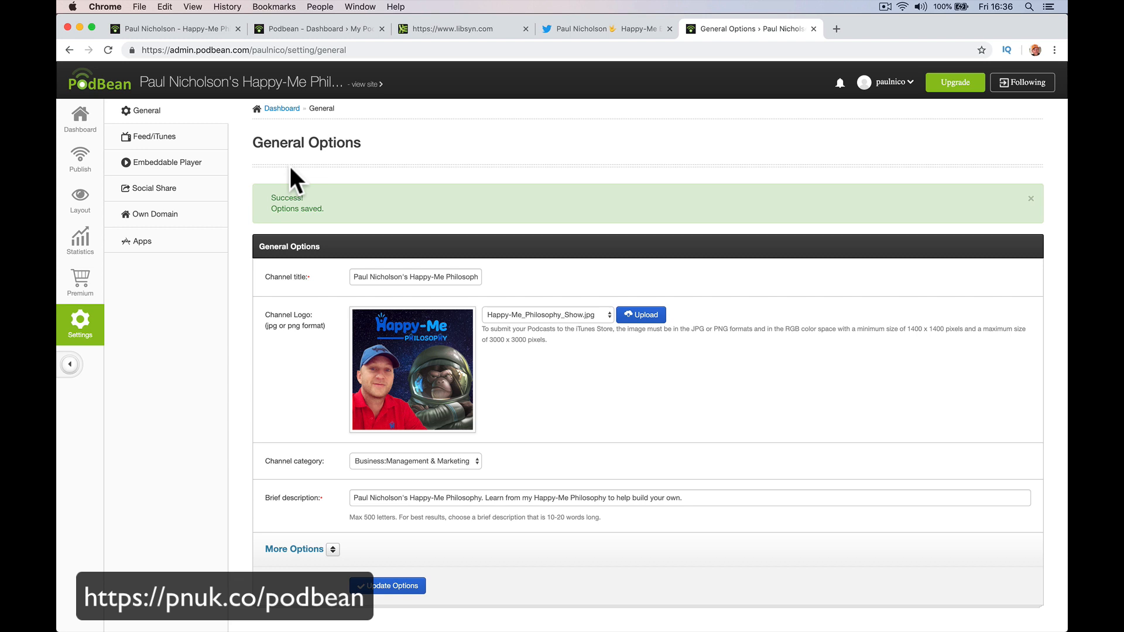
# Preview the sample episode's public page from the published episodes list, then close that tab.
pyautogui.click(77, 166)
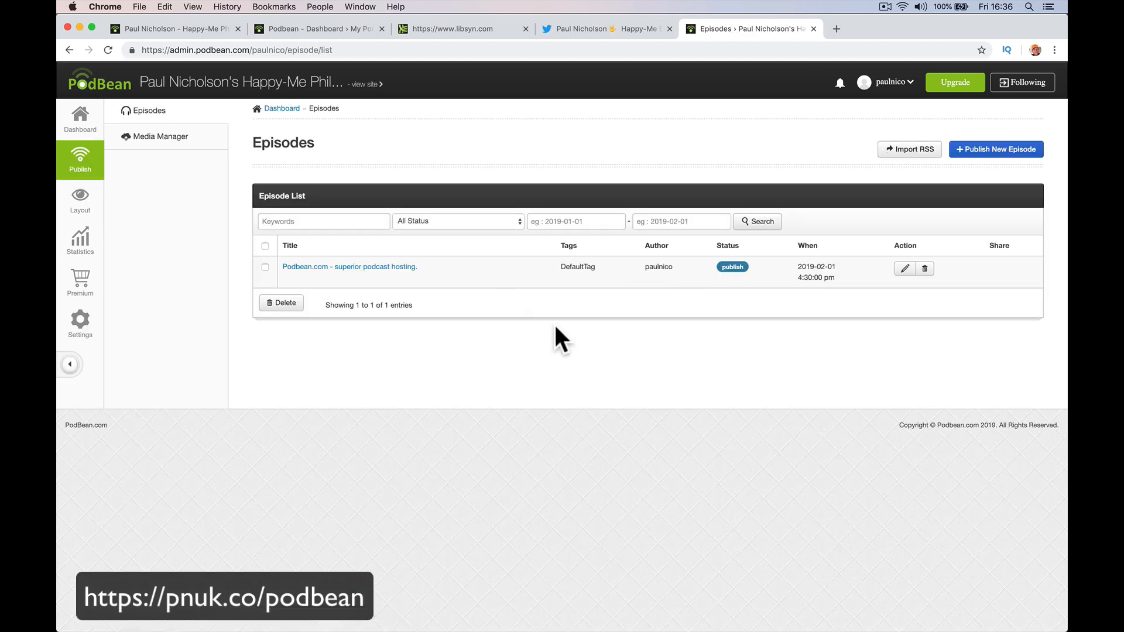
pyautogui.click(395, 267)
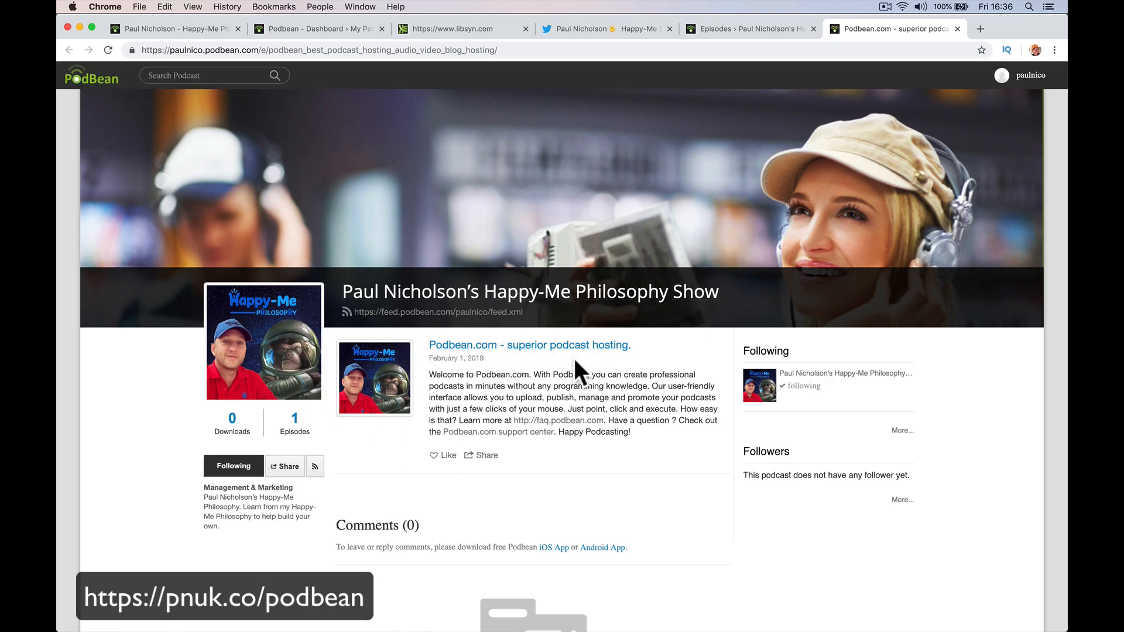
pyautogui.moveTo(632, 348); pyautogui.dragTo(529, 354)
pyautogui.click(529, 350)
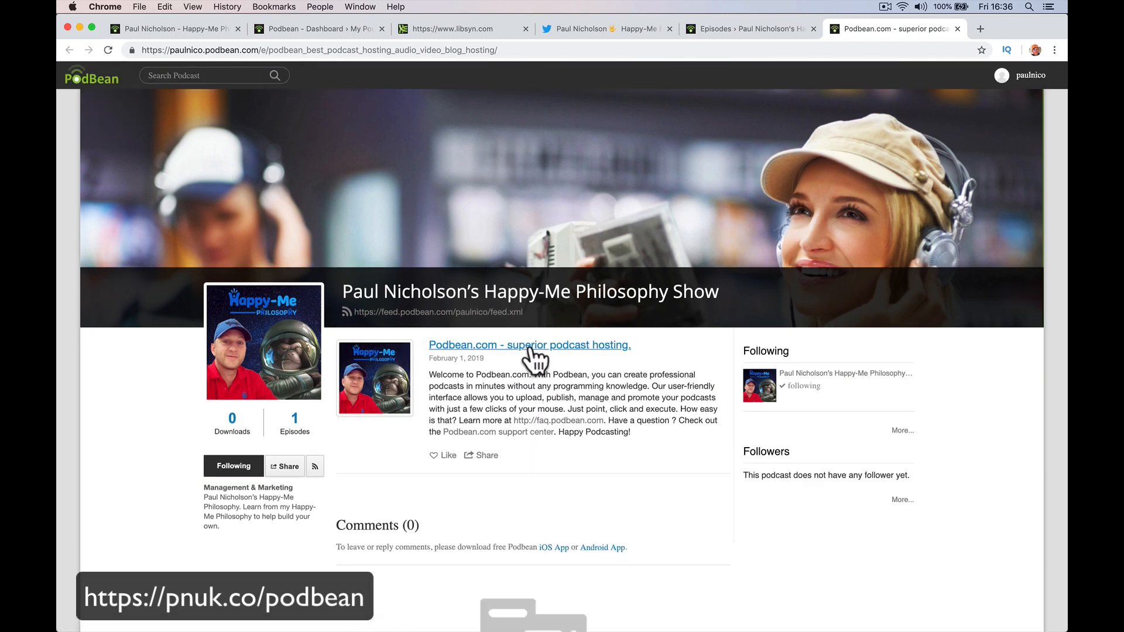
pyautogui.click(958, 29)
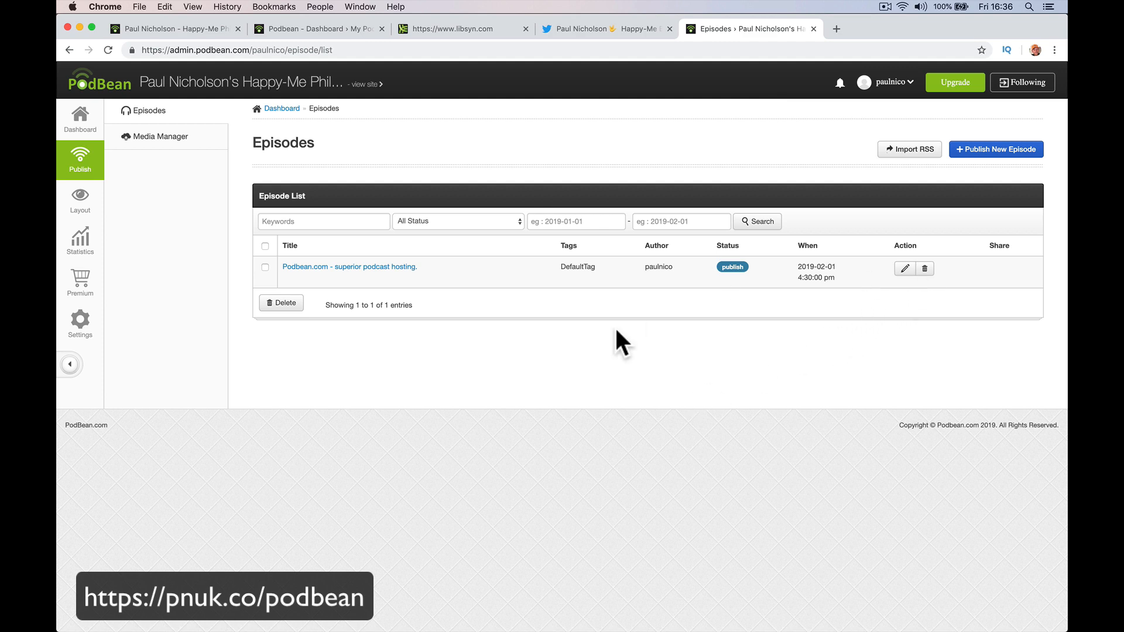
# Open the sample episode in the editor to review it, then leave without saving.
pyautogui.click(903, 270)
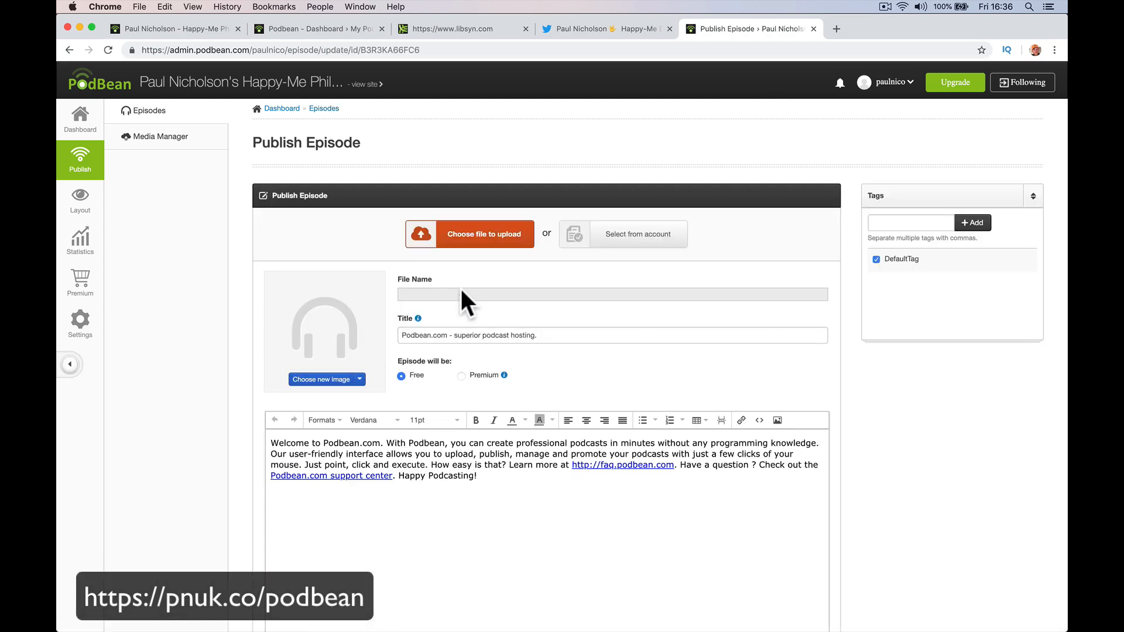
pyautogui.click(421, 337)
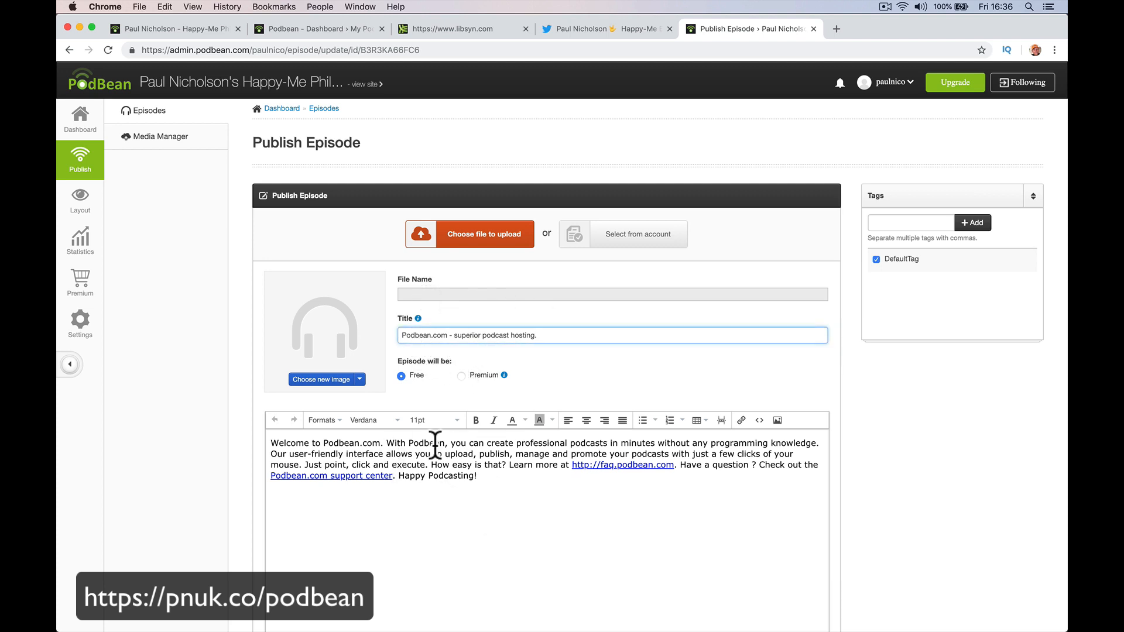
pyautogui.scroll(-1, 466, 495)
pyautogui.scroll(-5, 465, 490)
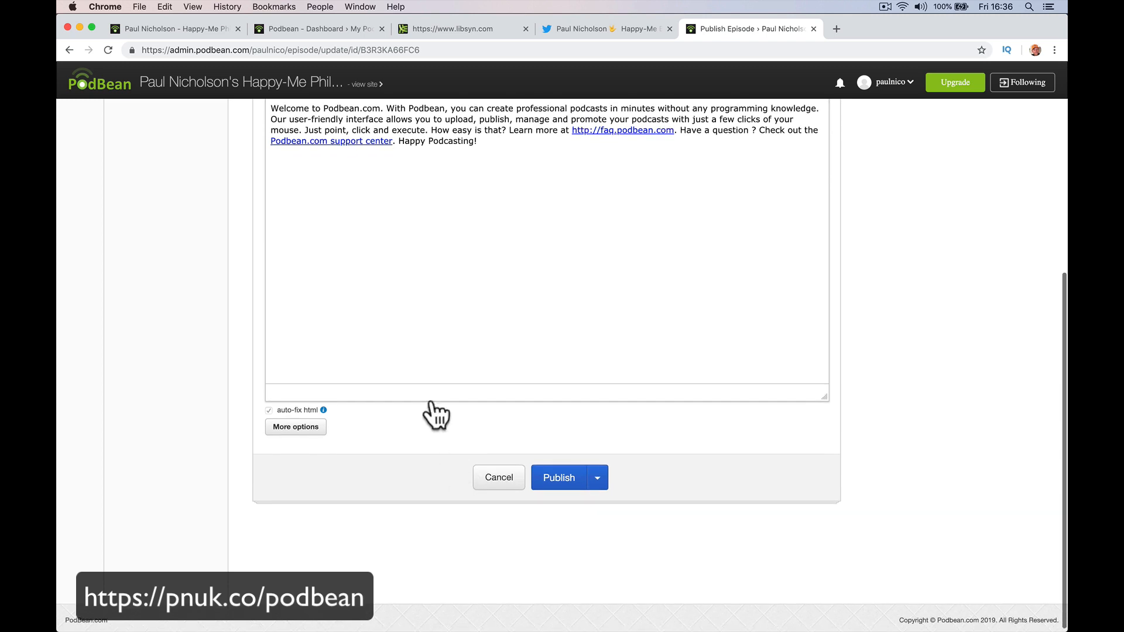
pyautogui.scroll(-1, 447, 431)
pyautogui.click(501, 486)
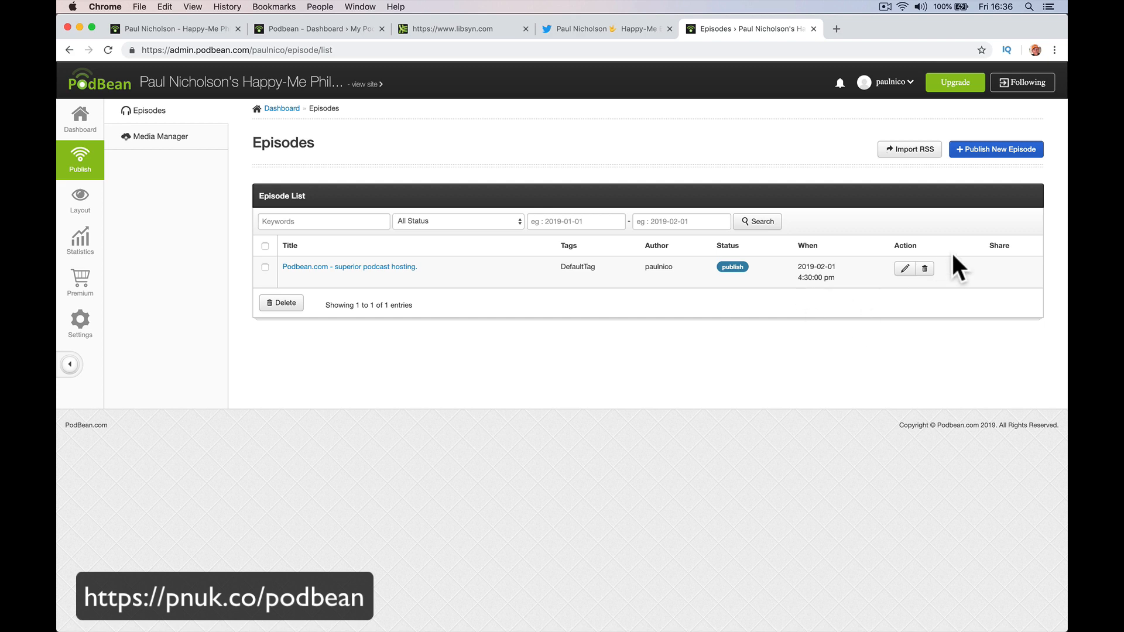
# Delete the sample episode and begin publishing a new episode.
pyautogui.click(925, 269)
pyautogui.click(633, 386)
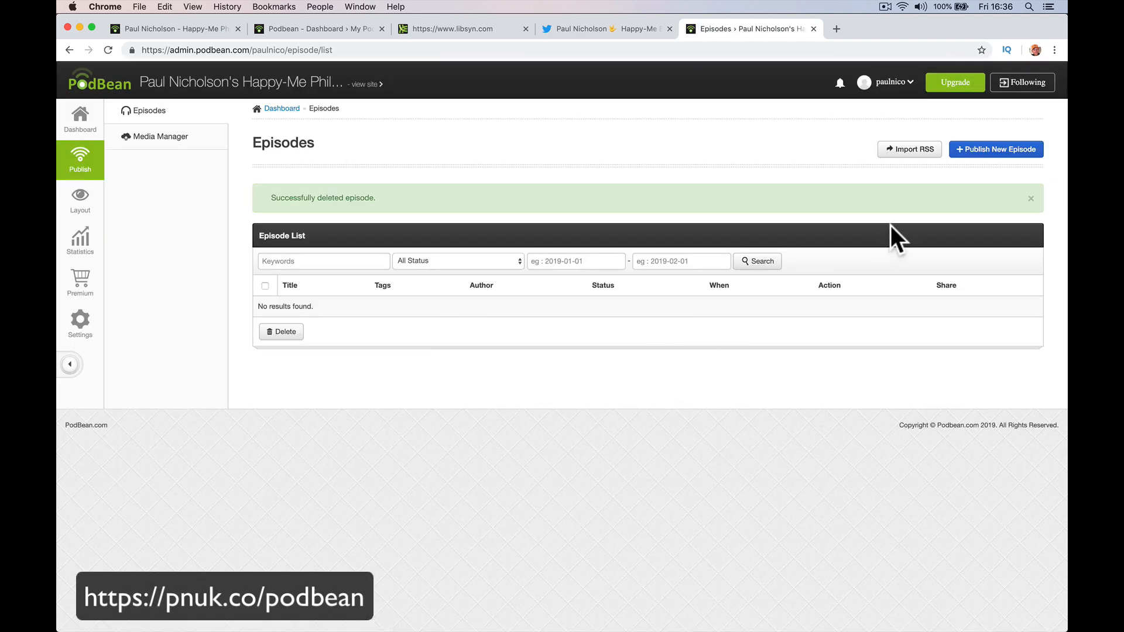
pyautogui.click(979, 154)
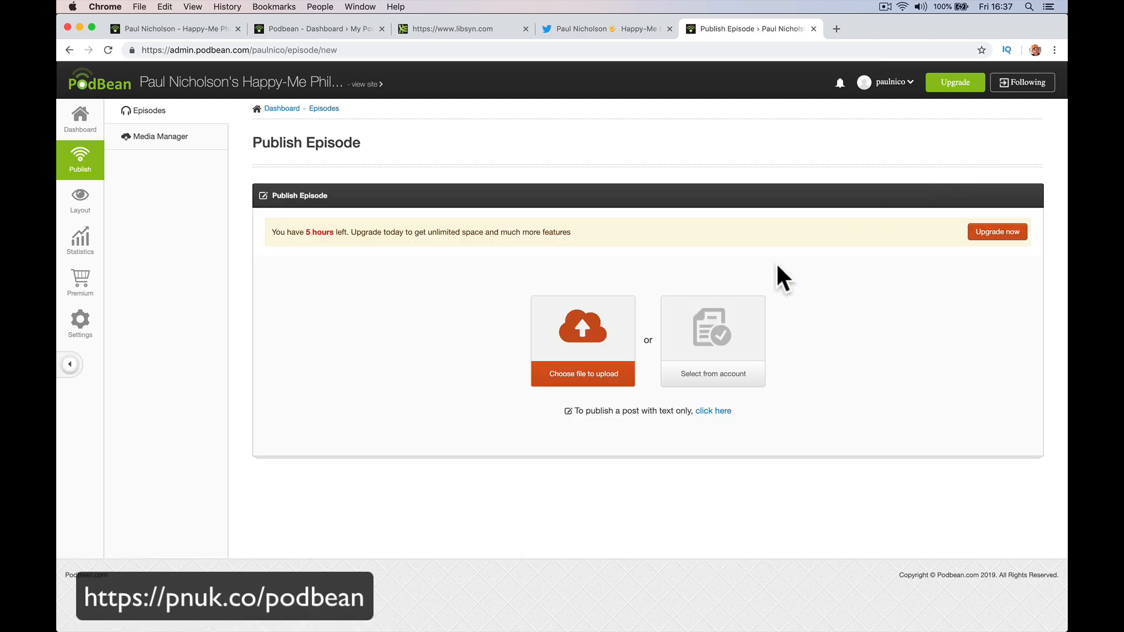
# Upload the Episode 15 .m4a from Audio Podcast and set Happy-Me_Philosophy_Show.jpg as the episode image.
pyautogui.click(572, 329)
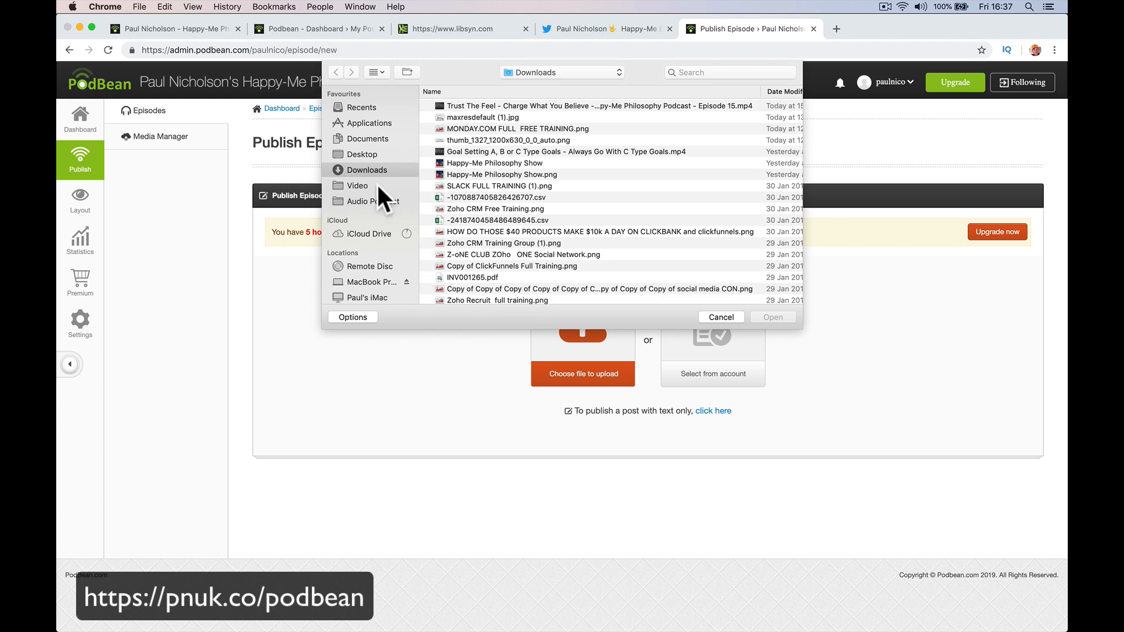
pyautogui.click(386, 201)
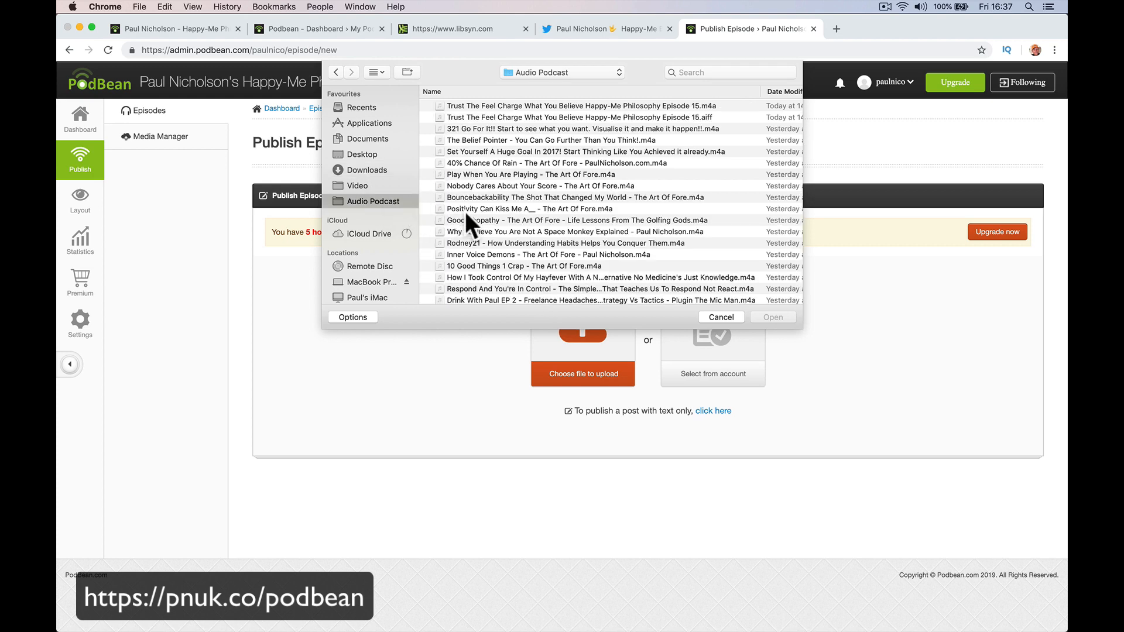
pyautogui.doubleClick(535, 104)
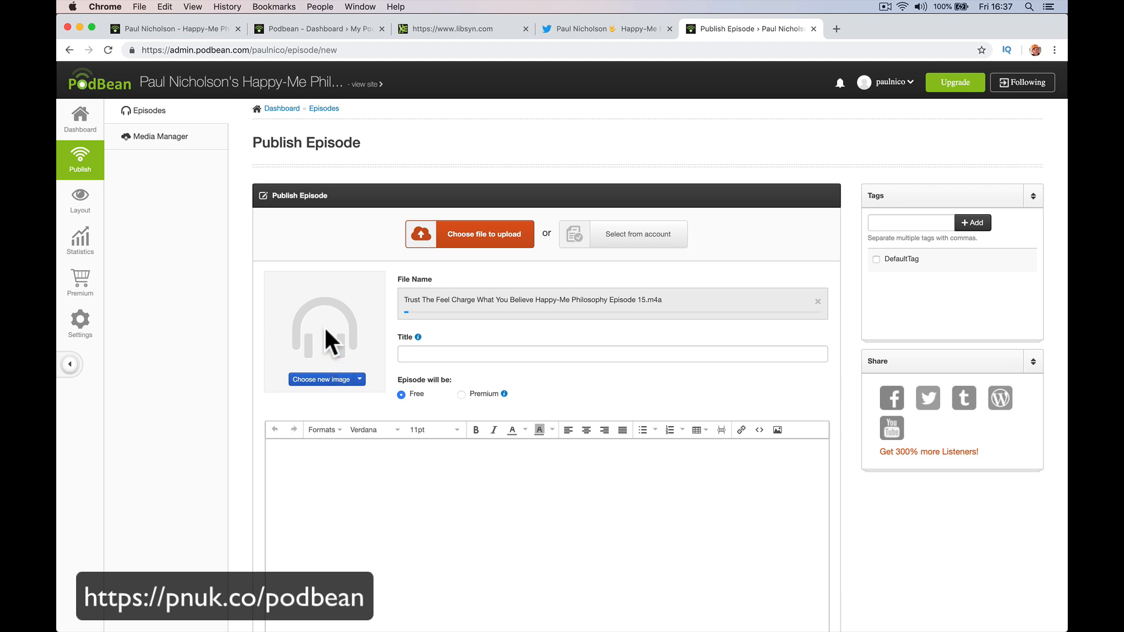
pyautogui.click(361, 380)
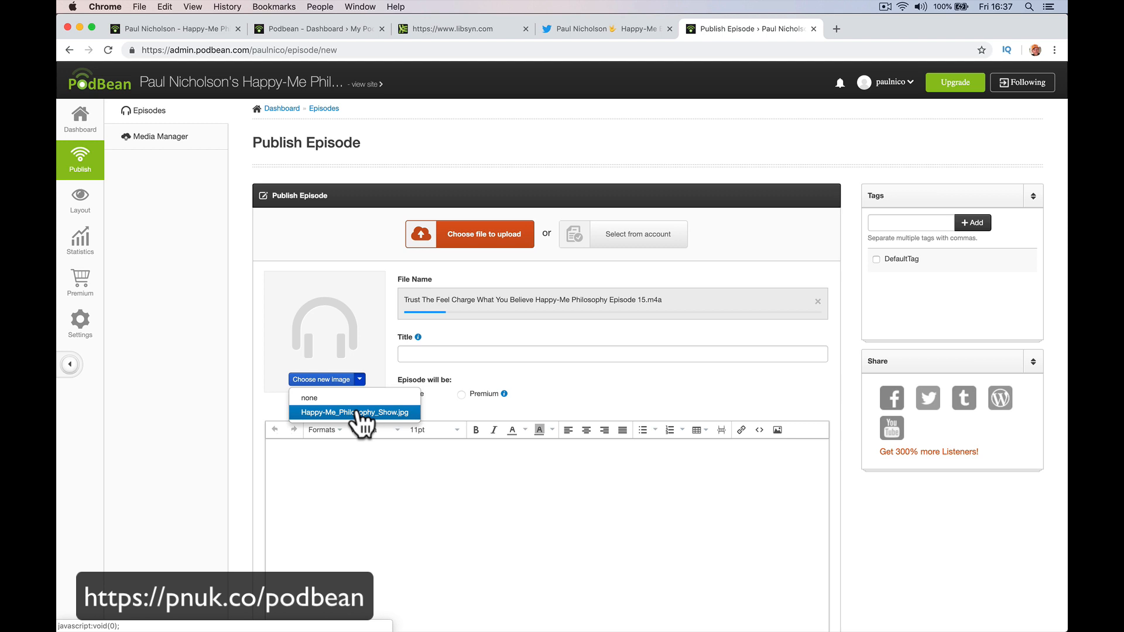
pyautogui.click(358, 412)
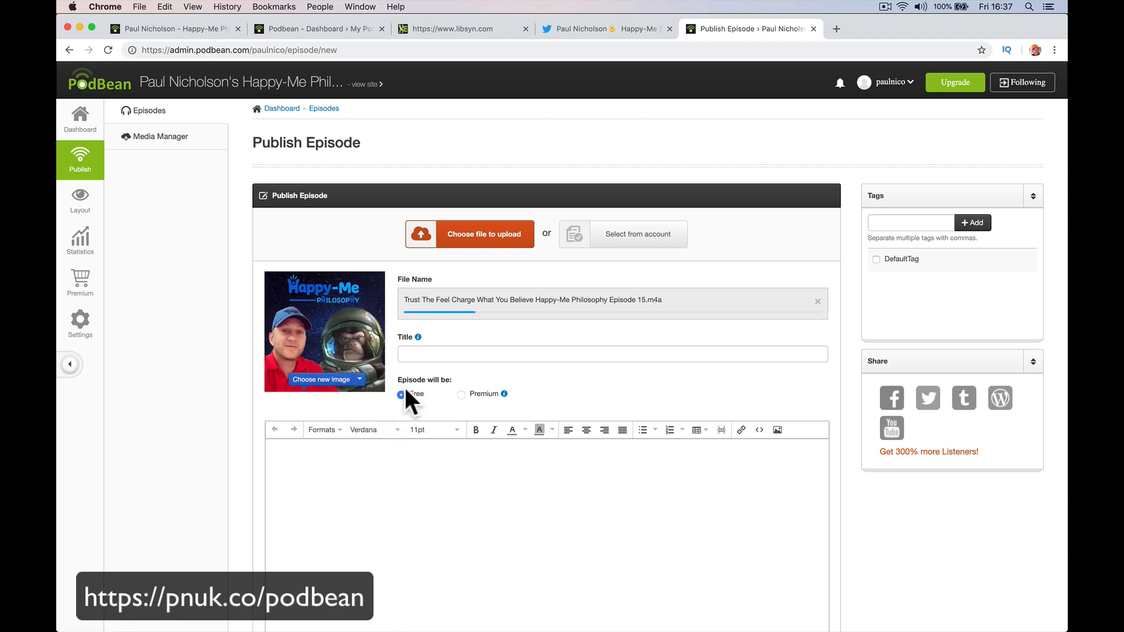
# Title the episode 'Trust The Feel Charge What You Believe - Happy-Me Philosophy Podcast Episode'.
pyautogui.click(432, 355)
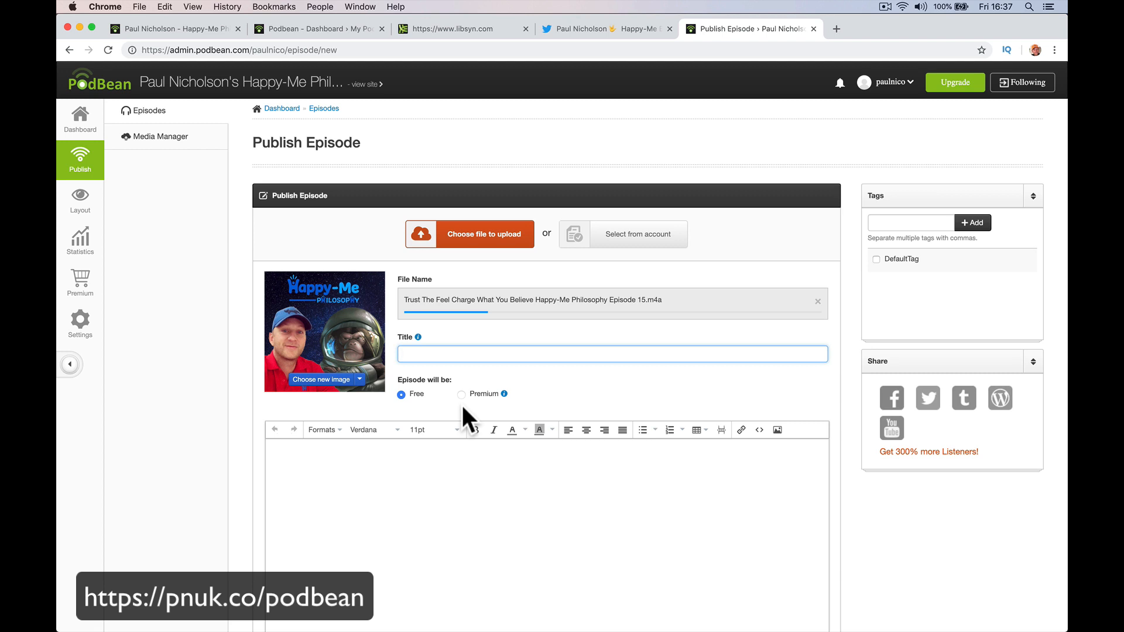
pyautogui.write('Trust The Feel Charge What You B')
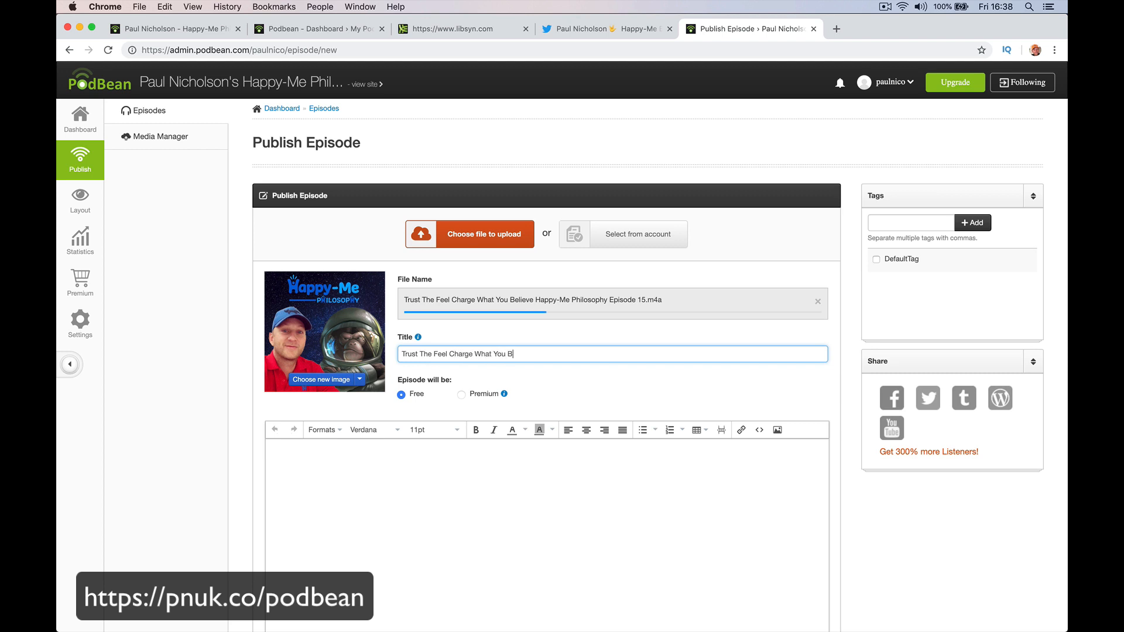
pyautogui.write('elieve - Happy-Me Philosophy S')
pyautogui.press('BackSpace')
pyautogui.write('Podcast')
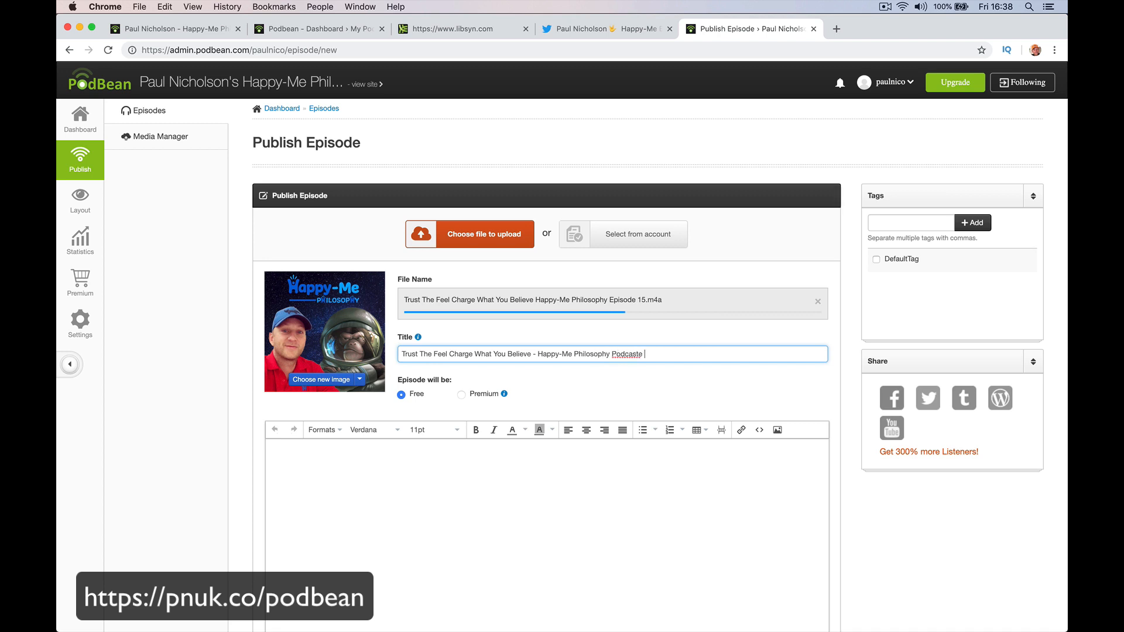
pyautogui.write(' Episode 1')
pyautogui.press('Tab')
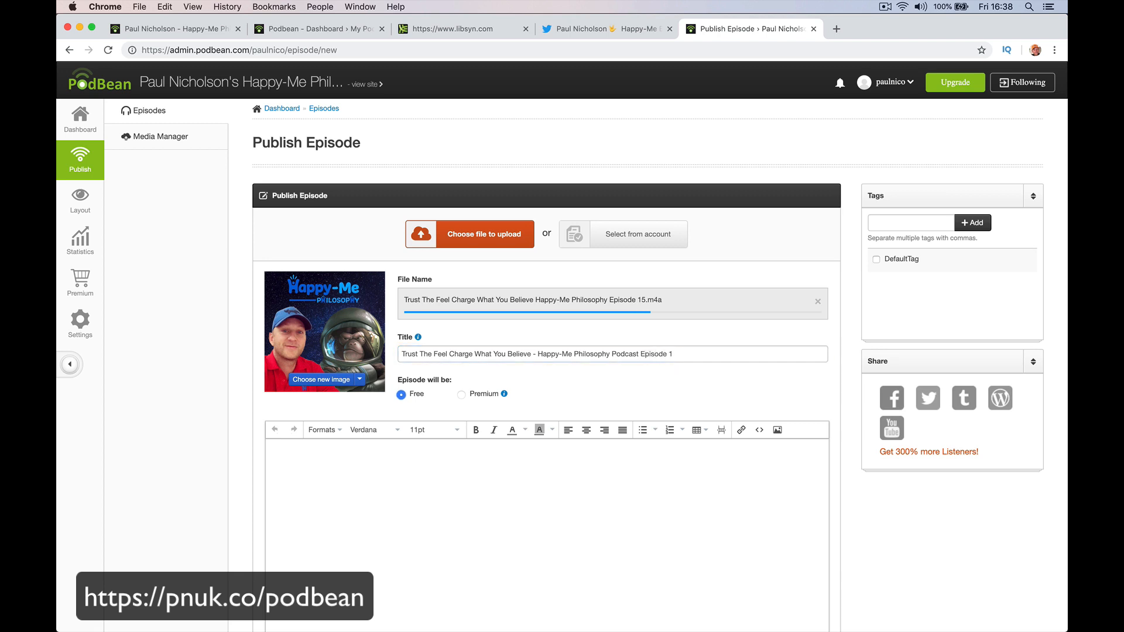
# Copy the episode title into the description as its first line.
pyautogui.click(455, 451)
pyautogui.scroll(-5, 449, 454)
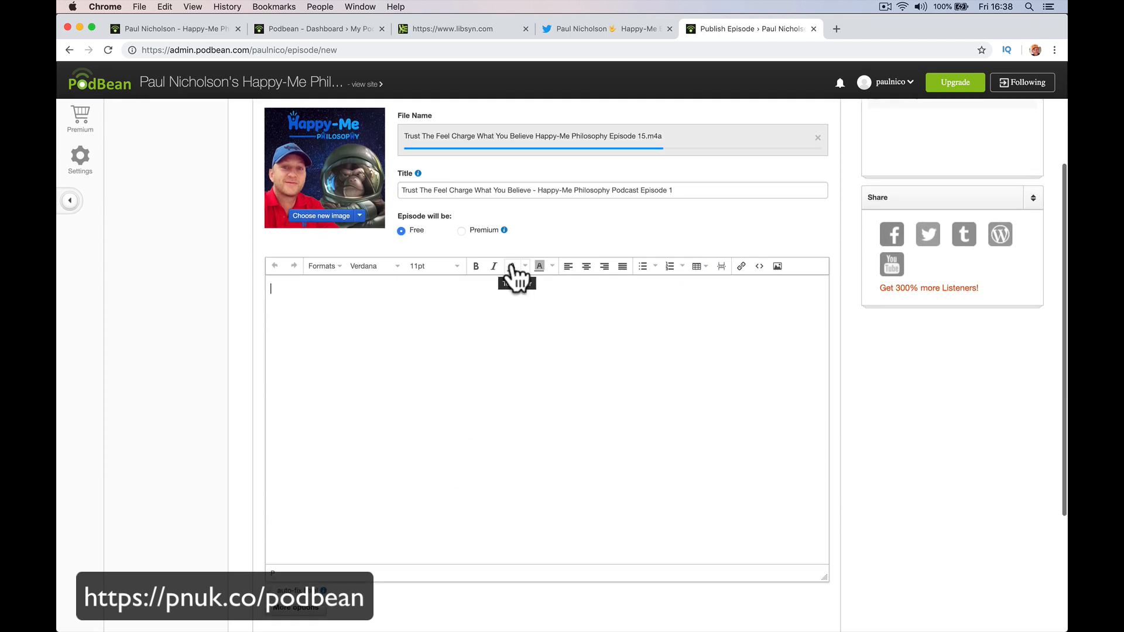
pyautogui.click(517, 189)
pyautogui.press('super+a')
pyautogui.press('super+c')
pyautogui.click(439, 283)
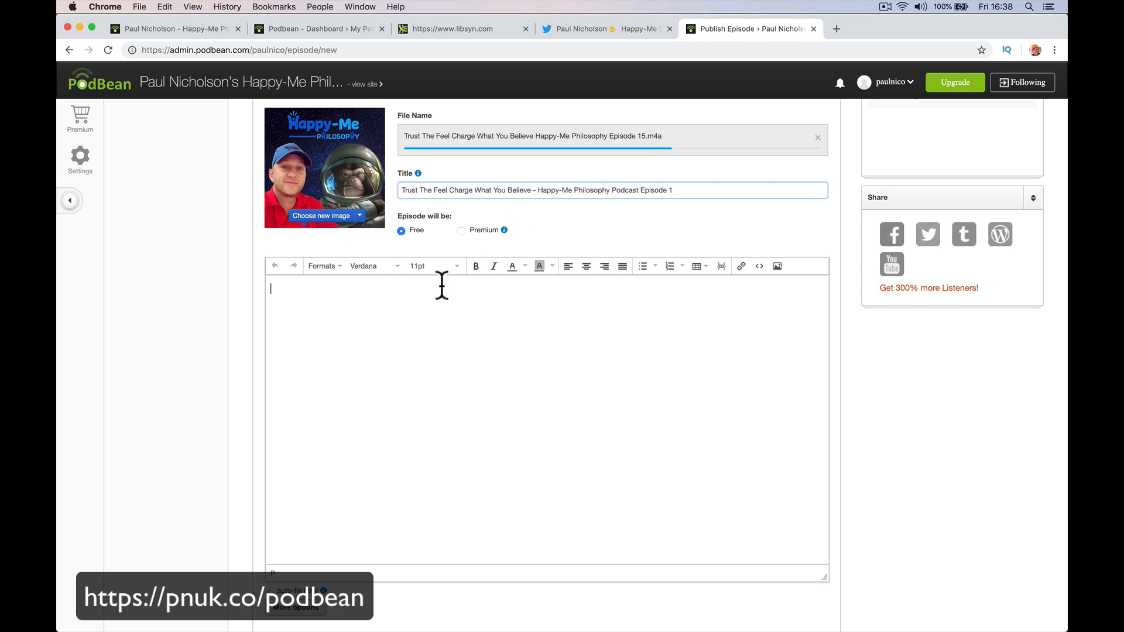
pyautogui.press('super+v')
pyautogui.press('Return')
# Add a 'Come visit' line with the podcast website's https address below the title.
pyautogui.write('Come vid')
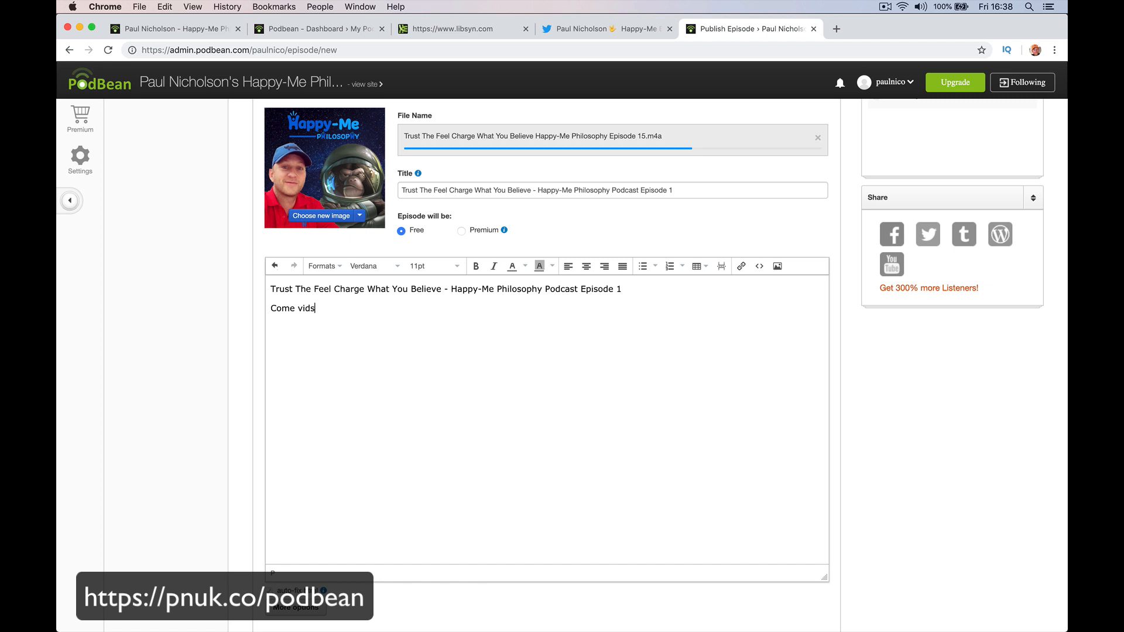
pyautogui.press('BackSpace')
pyautogui.write('sit http')
pyautogui.press('BackSpace')
pyautogui.press('BackSpace')
pyautogui.press('BackSpace')
pyautogui.press('BackSpace')
pyautogui.write('https:/paulnicholson.com')
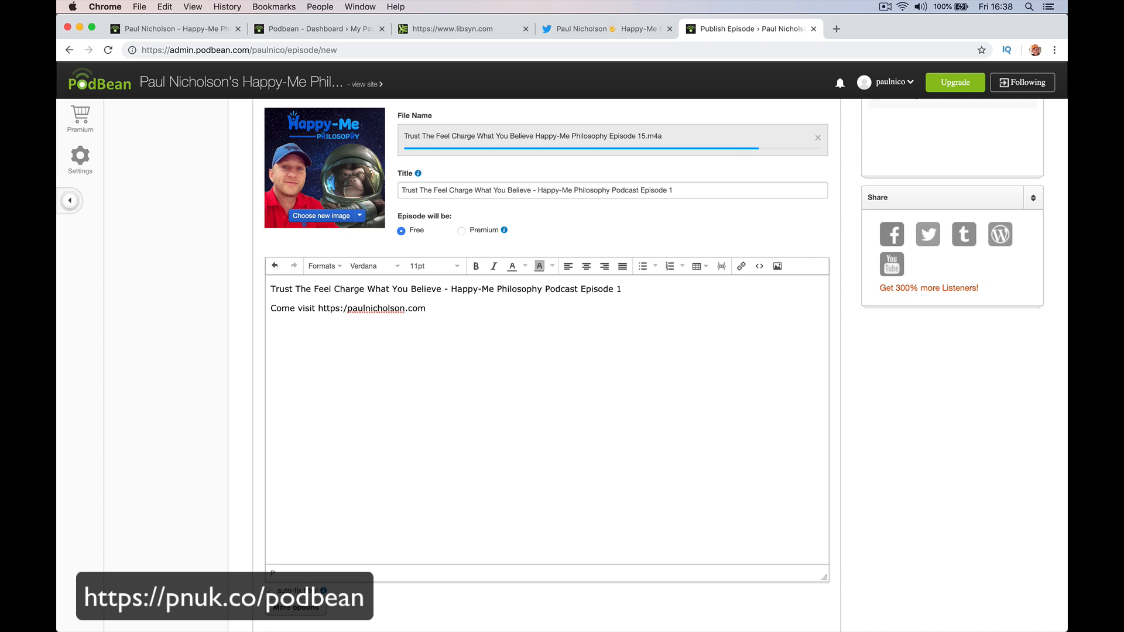
pyautogui.press('Return')
pyautogui.click(350, 307)
pyautogui.write('podcast.p')
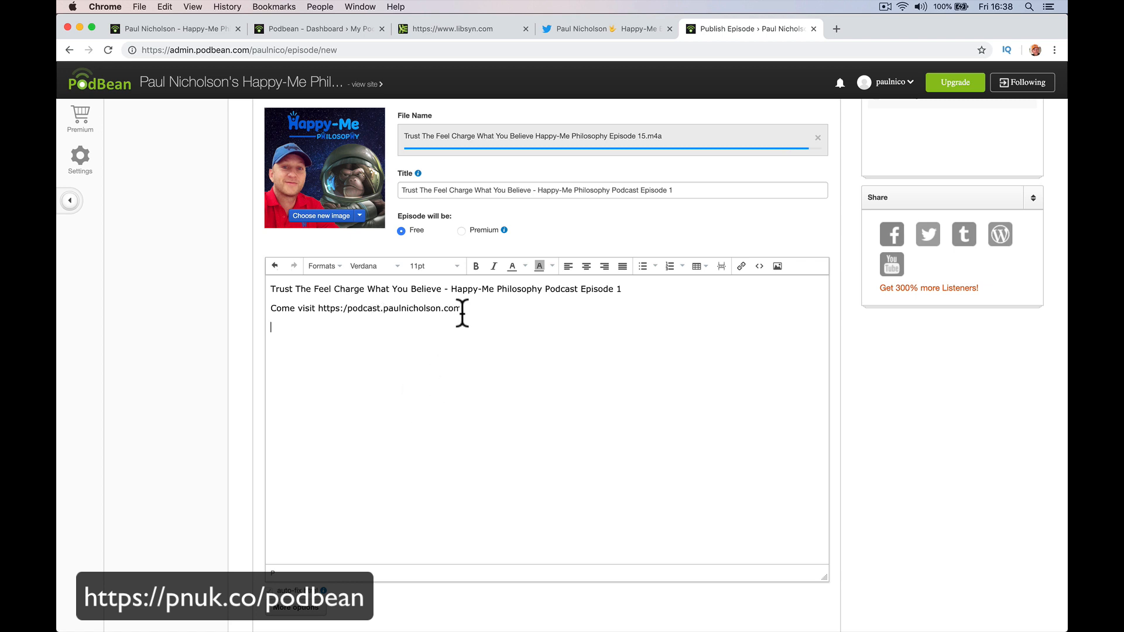
pyautogui.scroll(1, 472, 305)
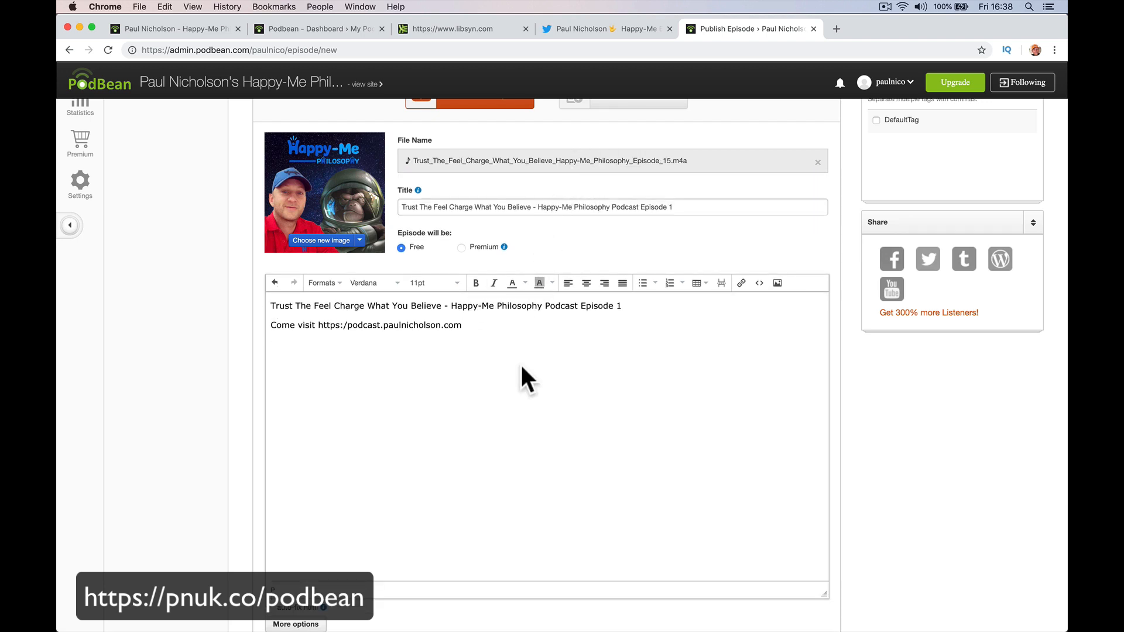
pyautogui.scroll(-4, 521, 374)
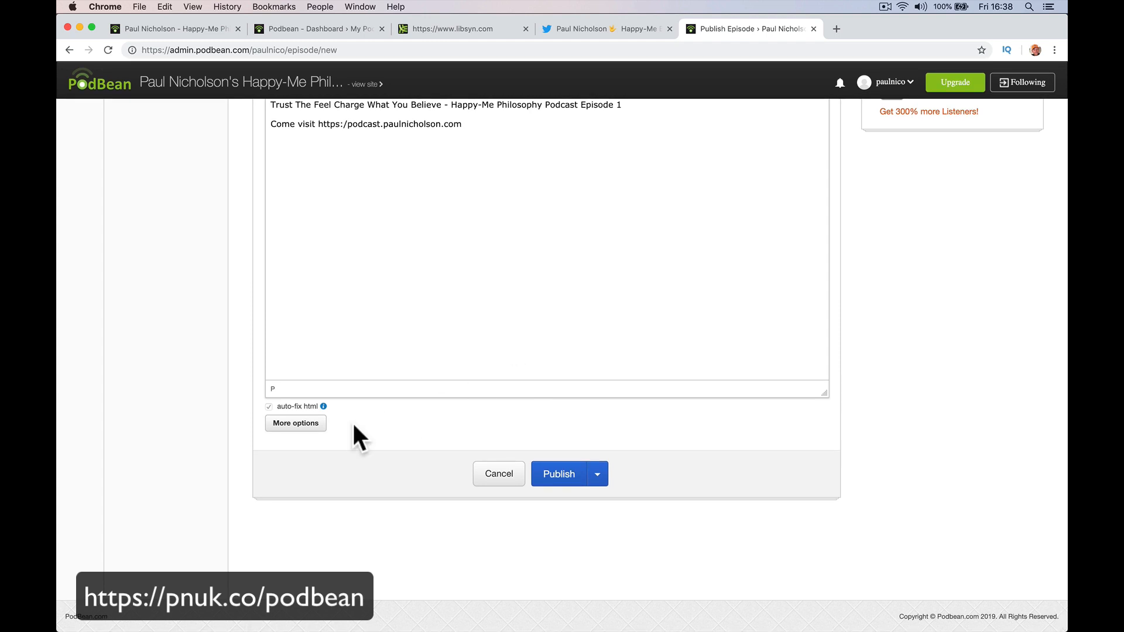
# Show the extra episode options and set the permalink ending to episode1.
pyautogui.click(310, 424)
pyautogui.scroll(-1, 339, 445)
pyautogui.scroll(-5, 345, 457)
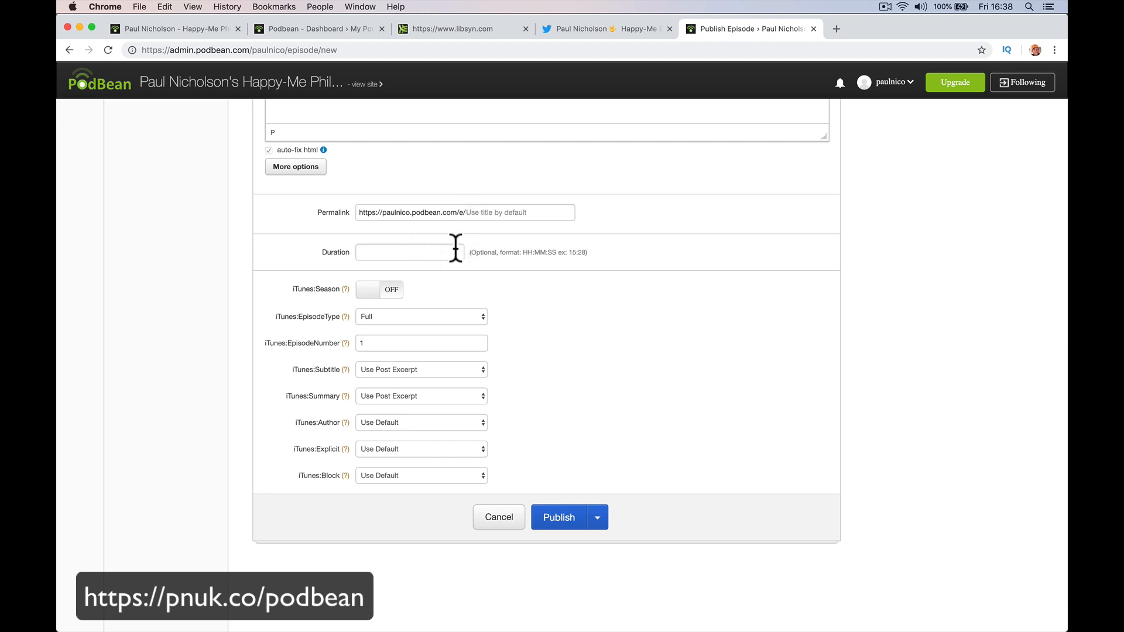
pyautogui.click(491, 213)
pyautogui.write('episode1')
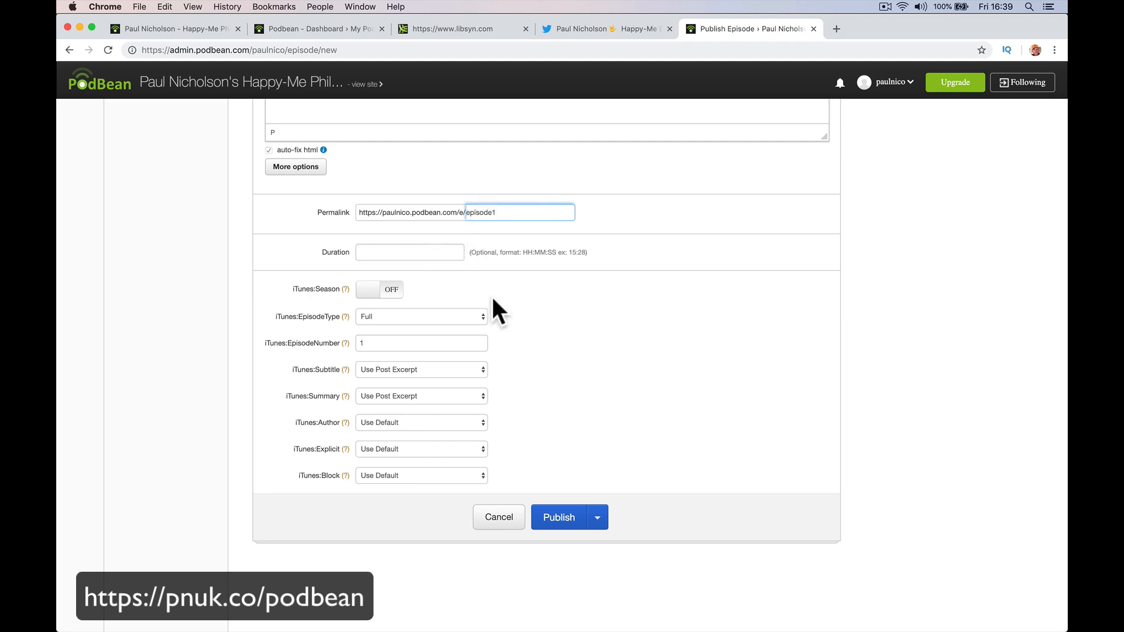
pyautogui.click(516, 317)
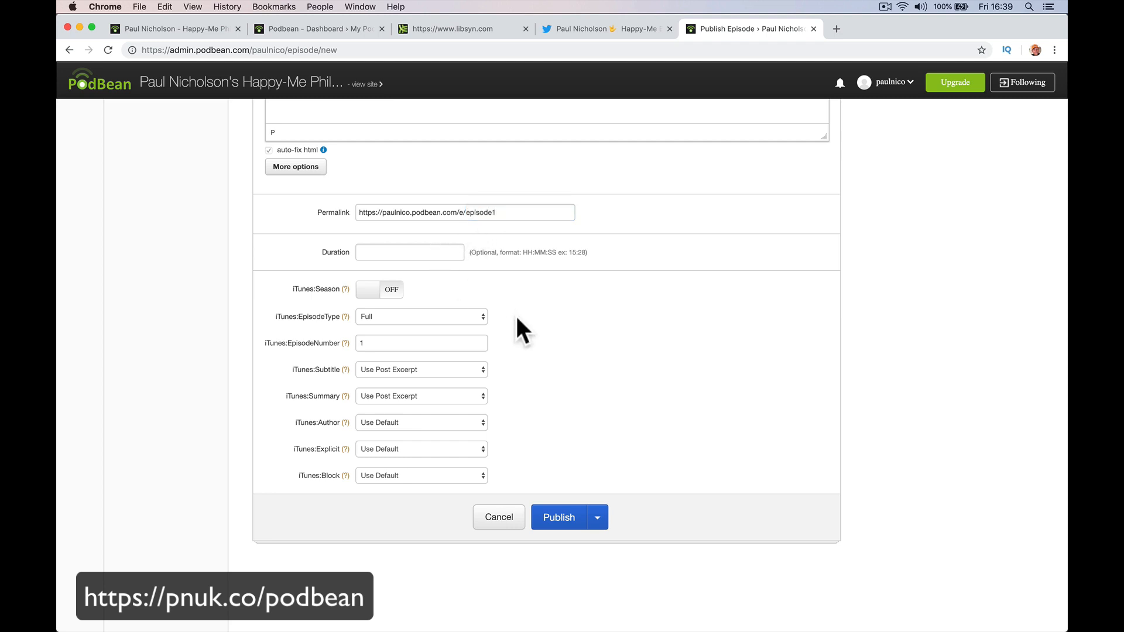
# Toggle the iTunes season setting on and back off, and check the episode number.
pyautogui.click(391, 292)
pyautogui.click(391, 293)
pyautogui.click(391, 343)
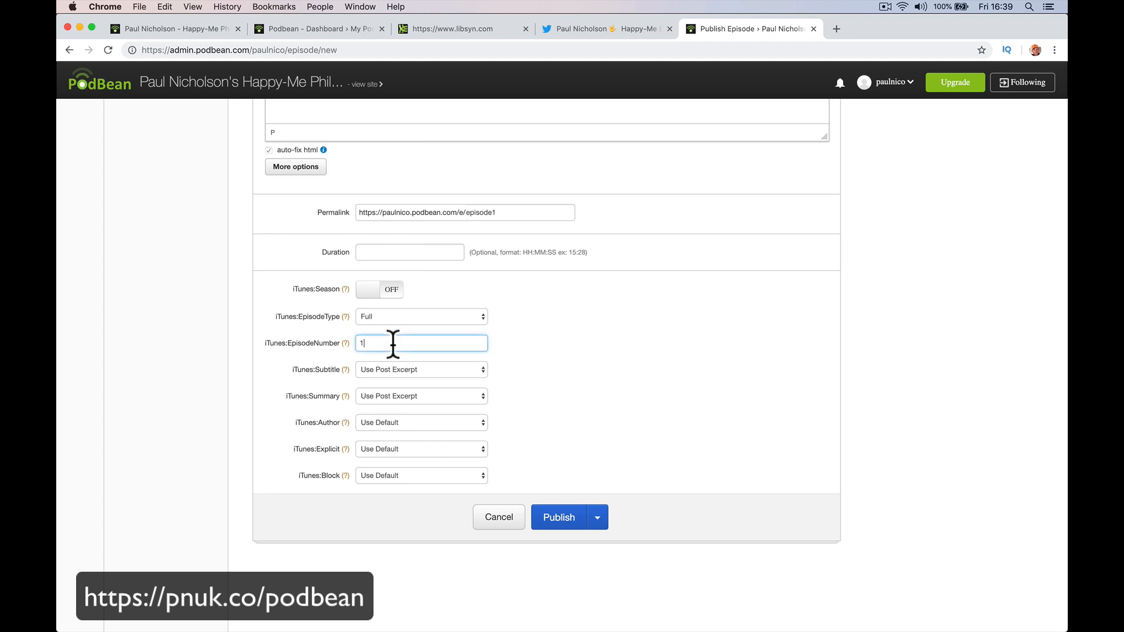
# Publish the episode and open its public episode page from the embedded player.
pyautogui.click(556, 516)
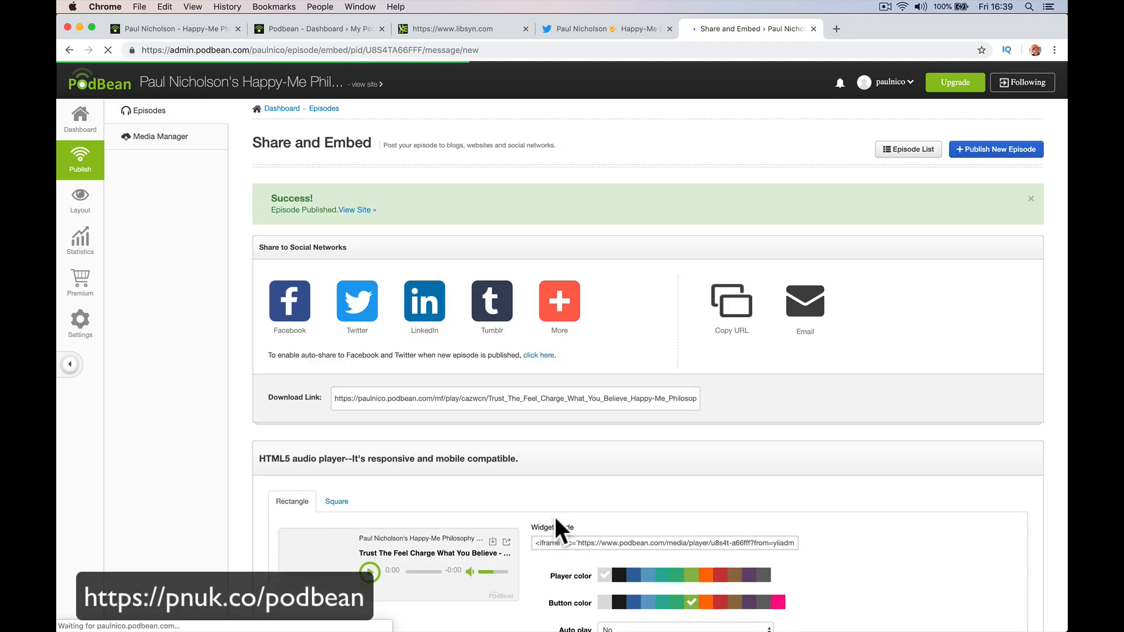
pyautogui.scroll(-1, 526, 427)
pyautogui.scroll(-4, 526, 428)
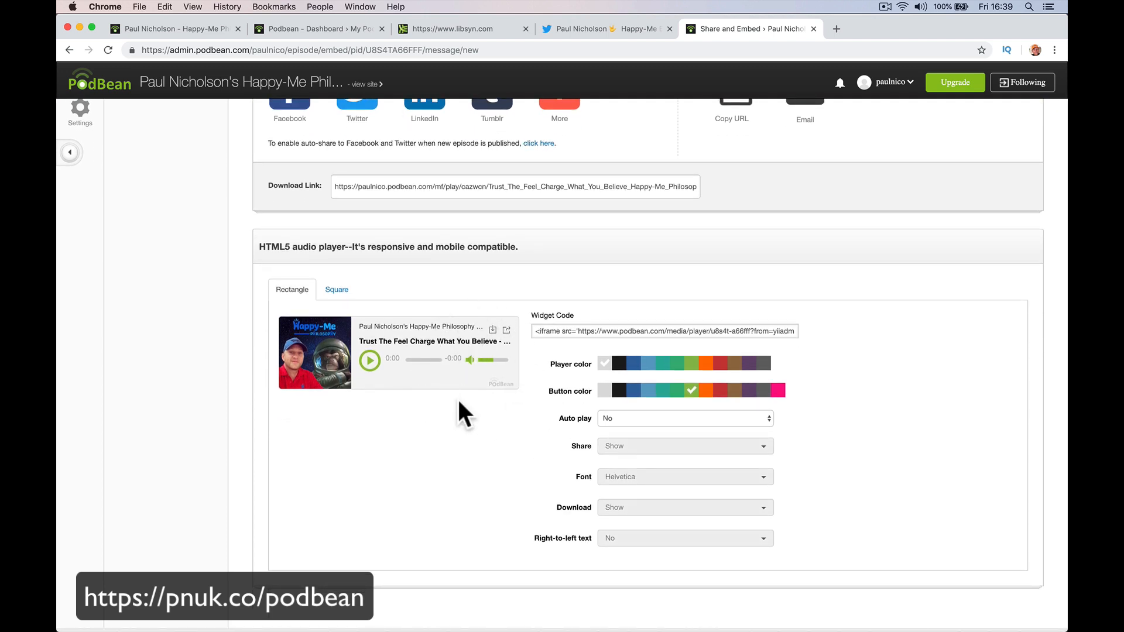
pyautogui.click(448, 325)
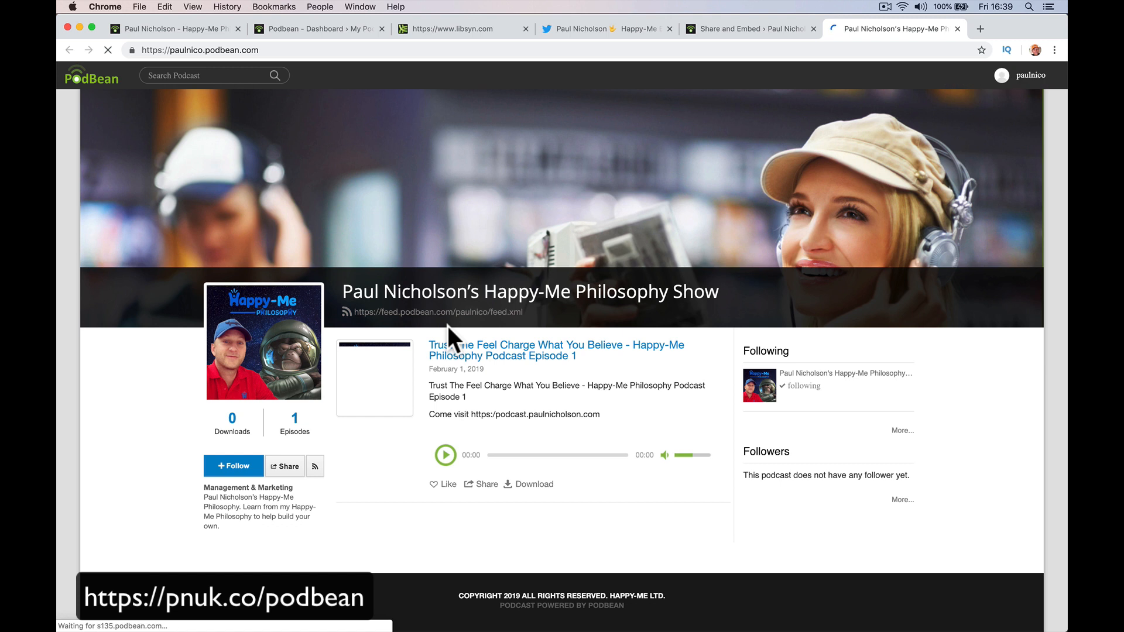
pyautogui.click(477, 356)
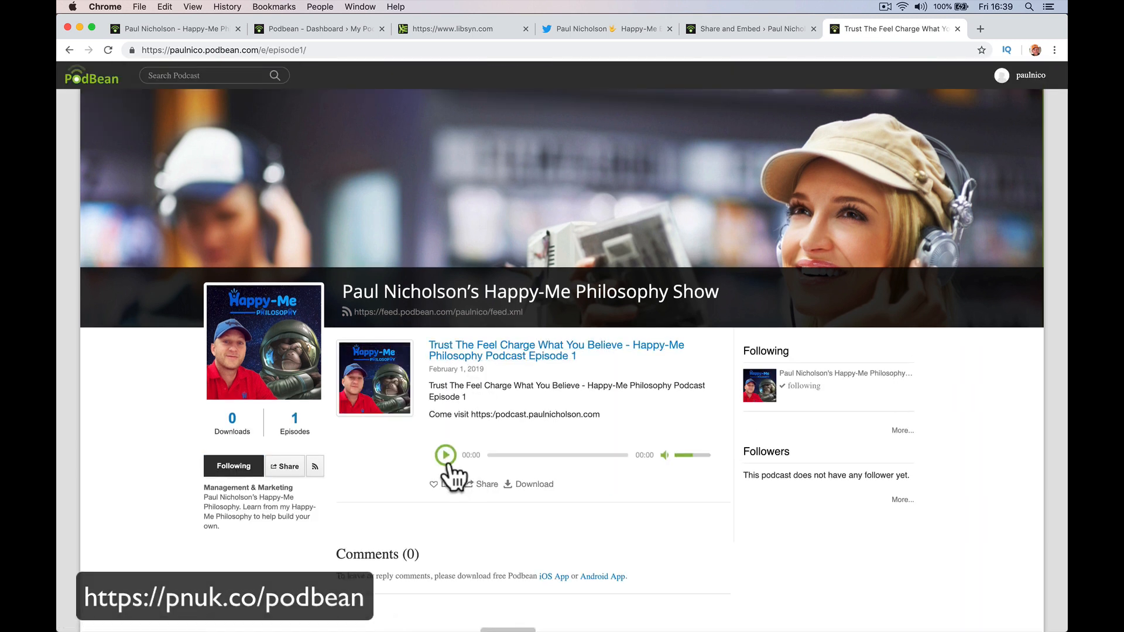
# Play and pause the episode, then return to the Share and Embed page.
pyautogui.click(446, 457)
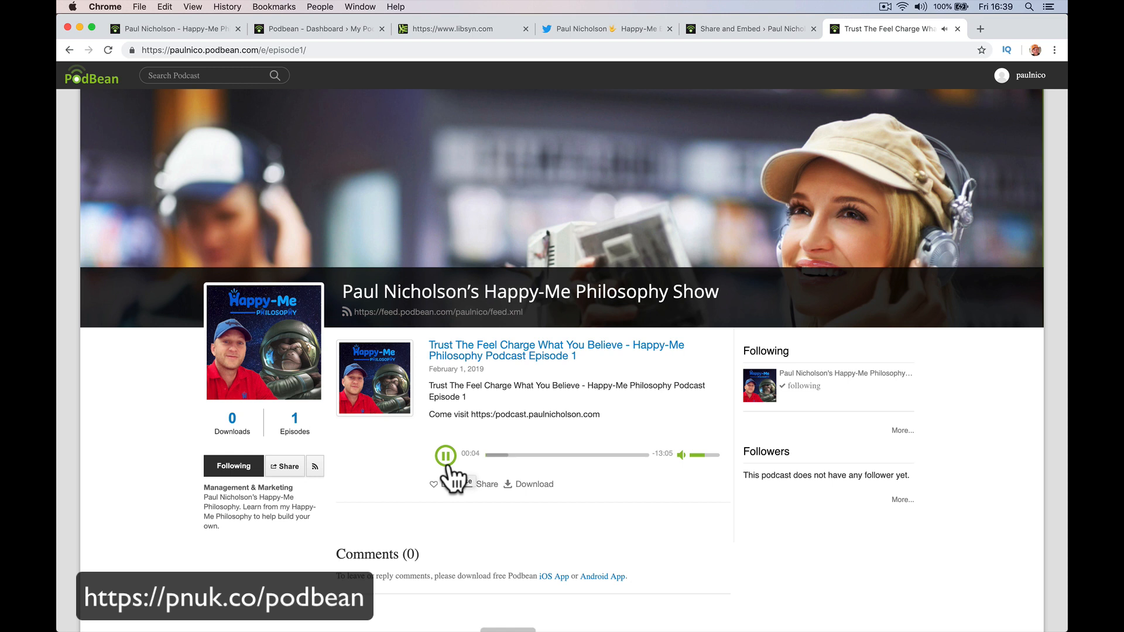
pyautogui.click(447, 463)
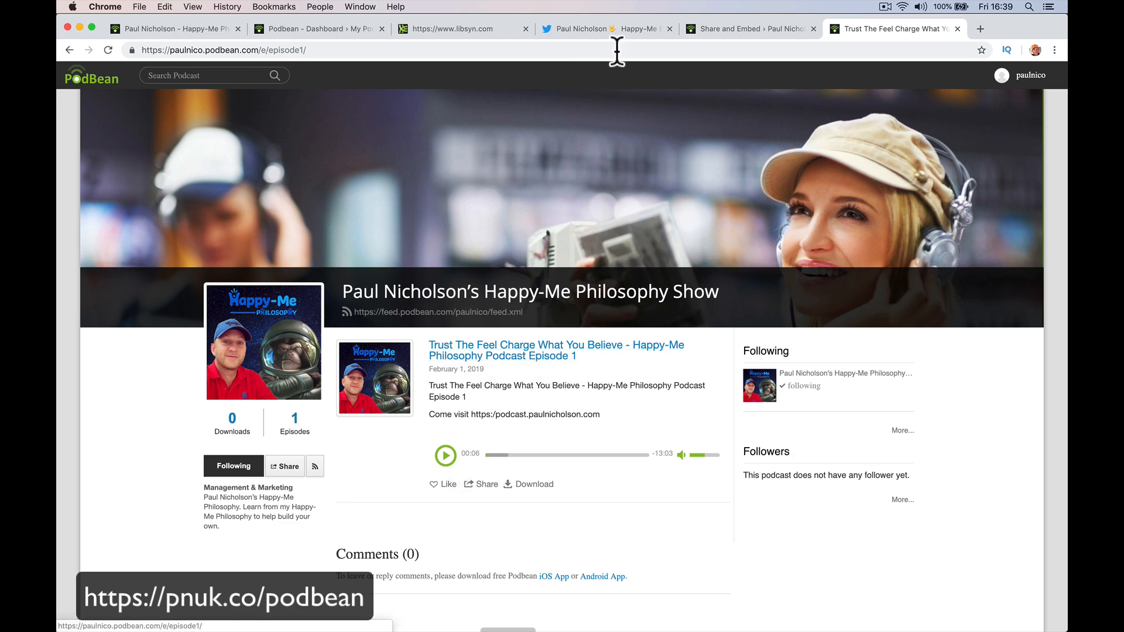
pyautogui.click(718, 28)
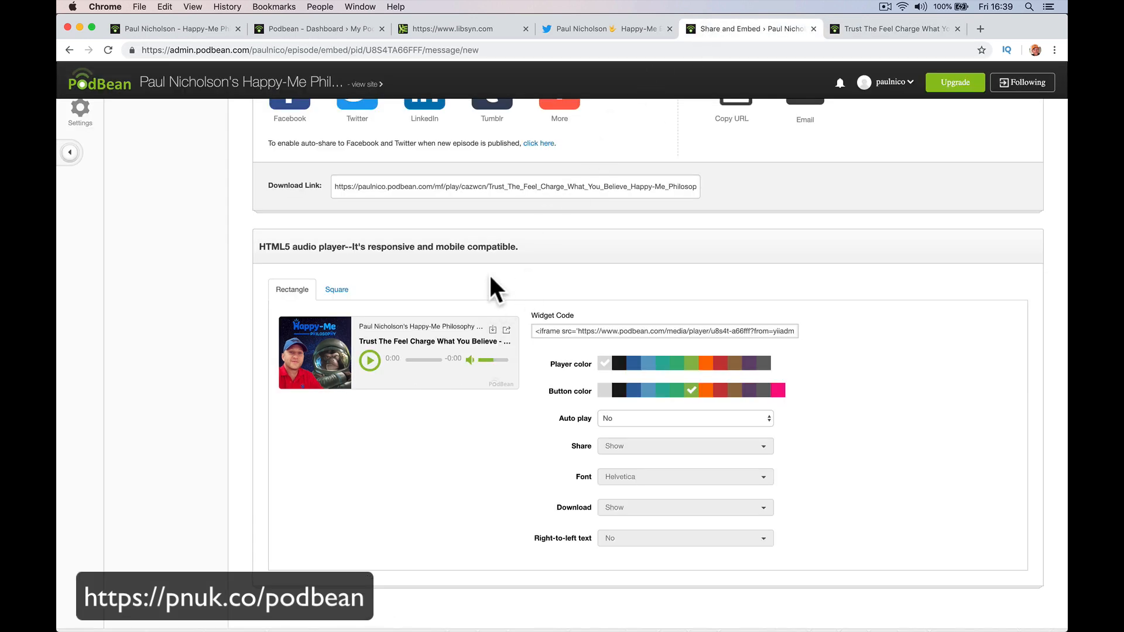
pyautogui.scroll(5, 490, 272)
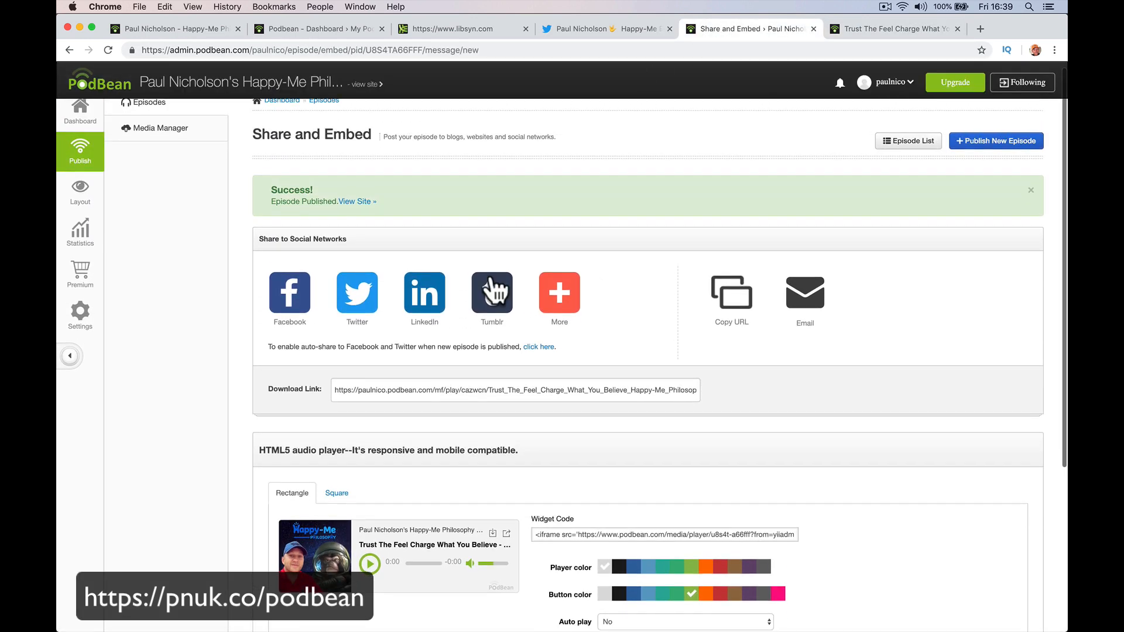
pyautogui.scroll(-3, 491, 275)
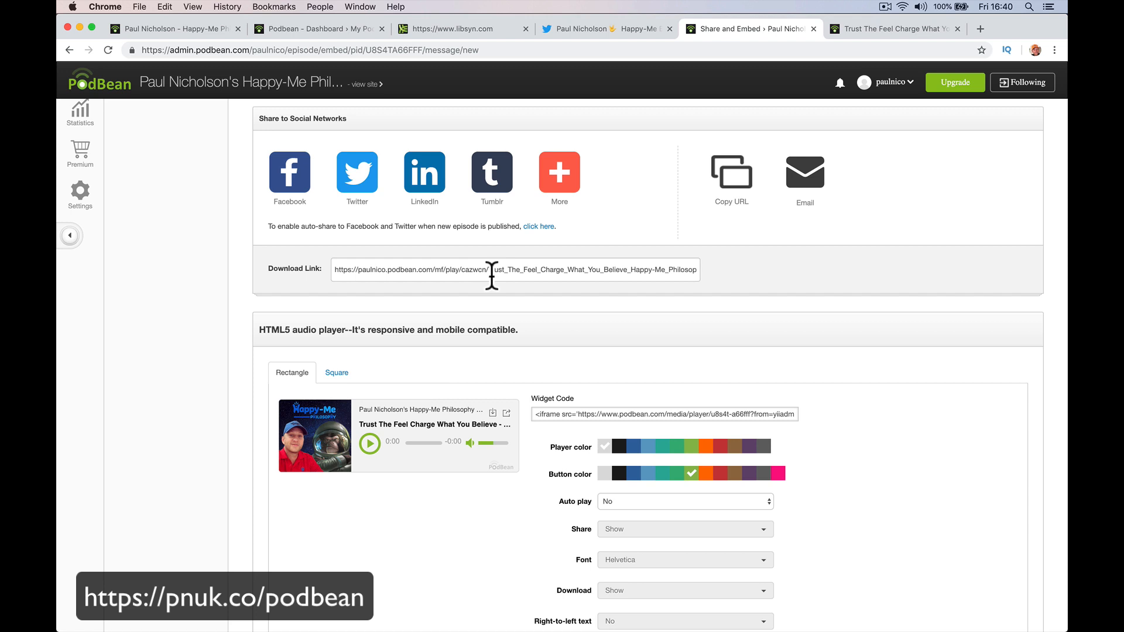
pyautogui.scroll(3, 224, 271)
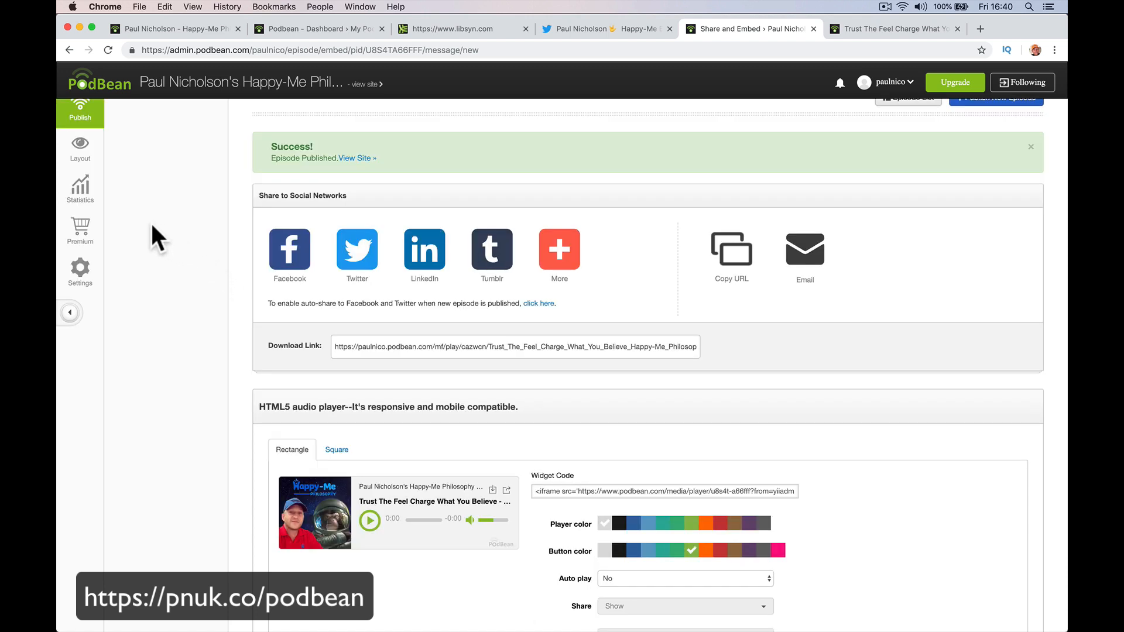
# Pass through the Layout, Publish and Dashboard pages, then open the Social Share settings.
pyautogui.click(90, 157)
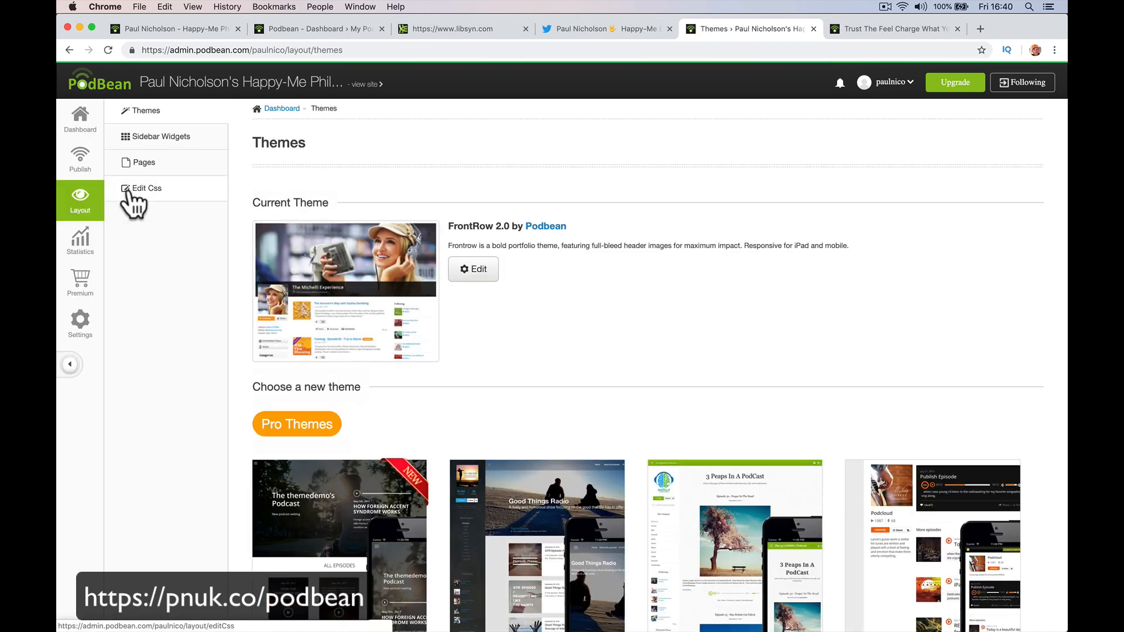
pyautogui.click(89, 164)
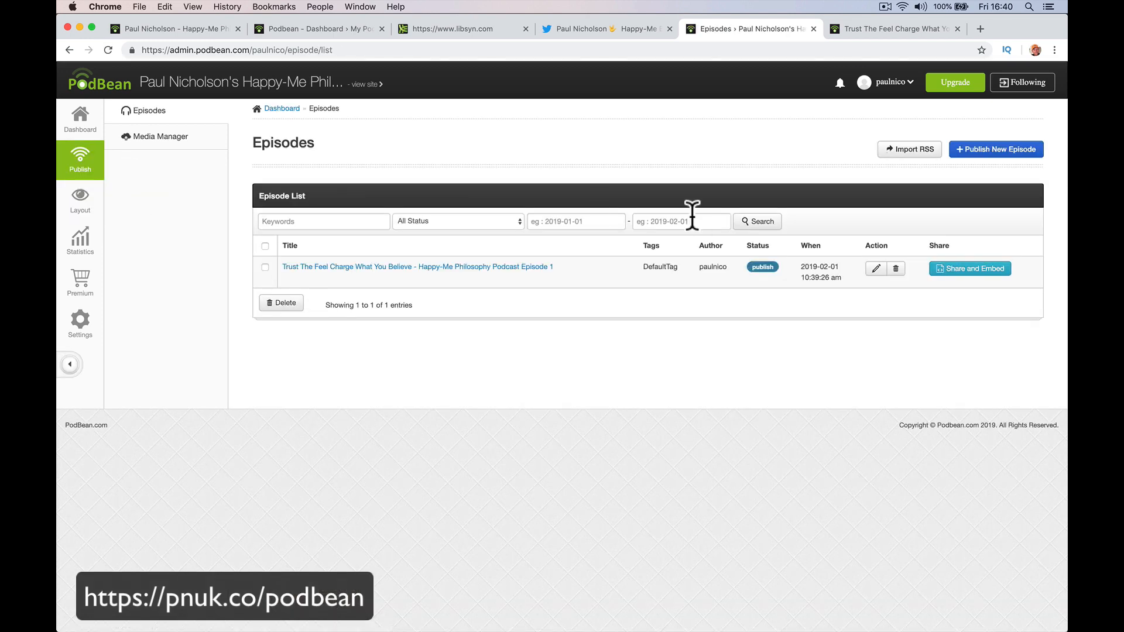
pyautogui.click(80, 116)
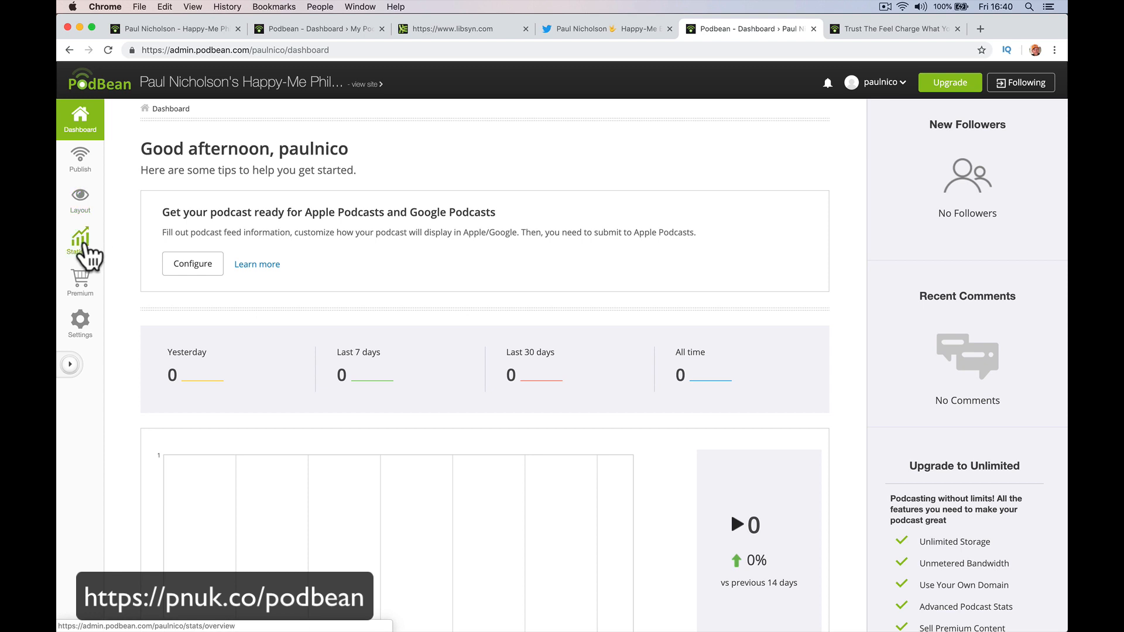
pyautogui.click(83, 323)
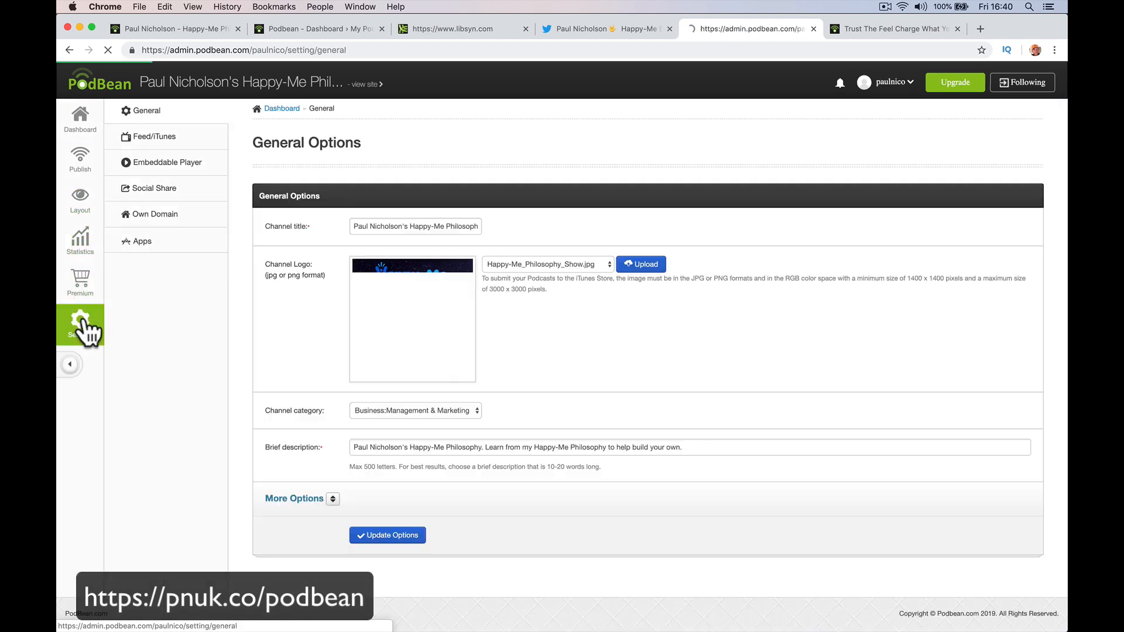
pyautogui.click(181, 192)
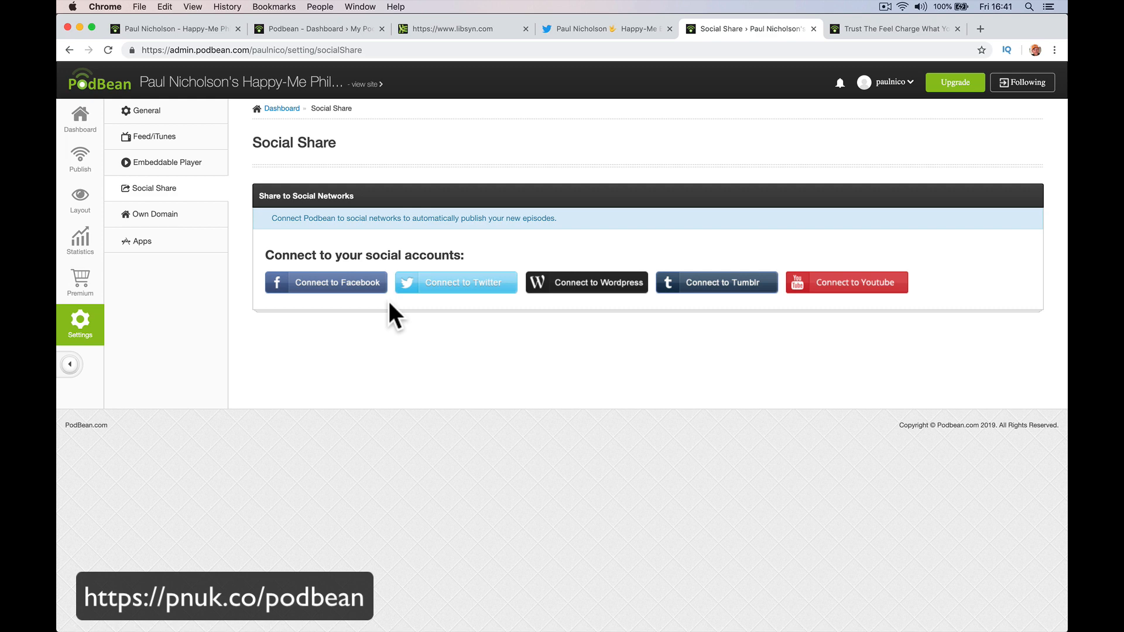
# Connect a Facebook account and untick all six auto-share pages, closing without saving.
pyautogui.click(337, 287)
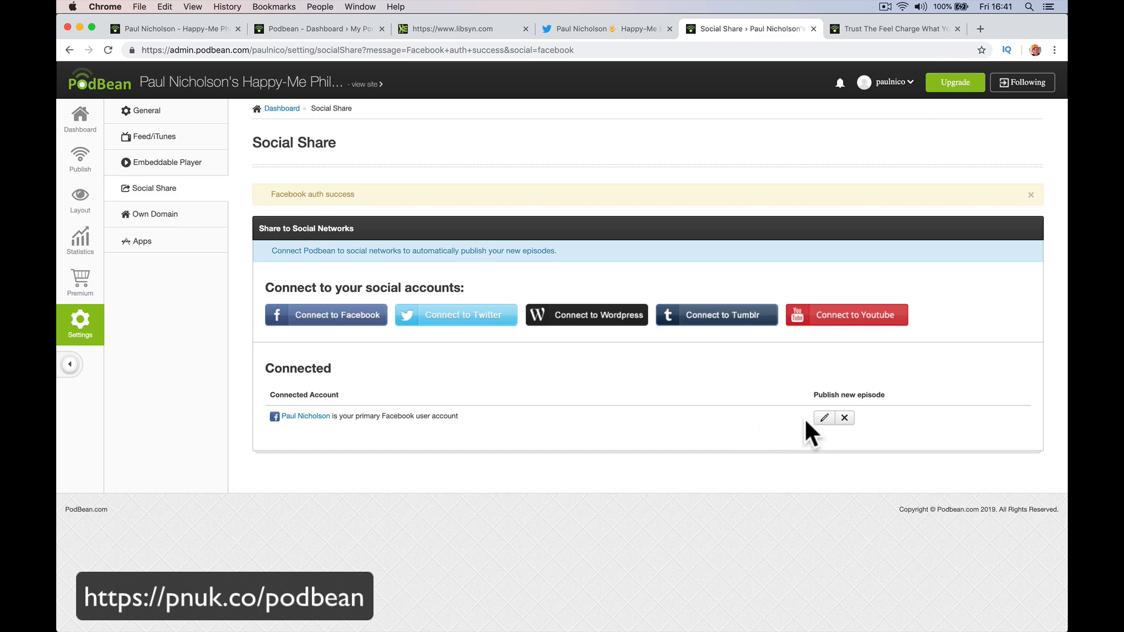
pyautogui.click(825, 417)
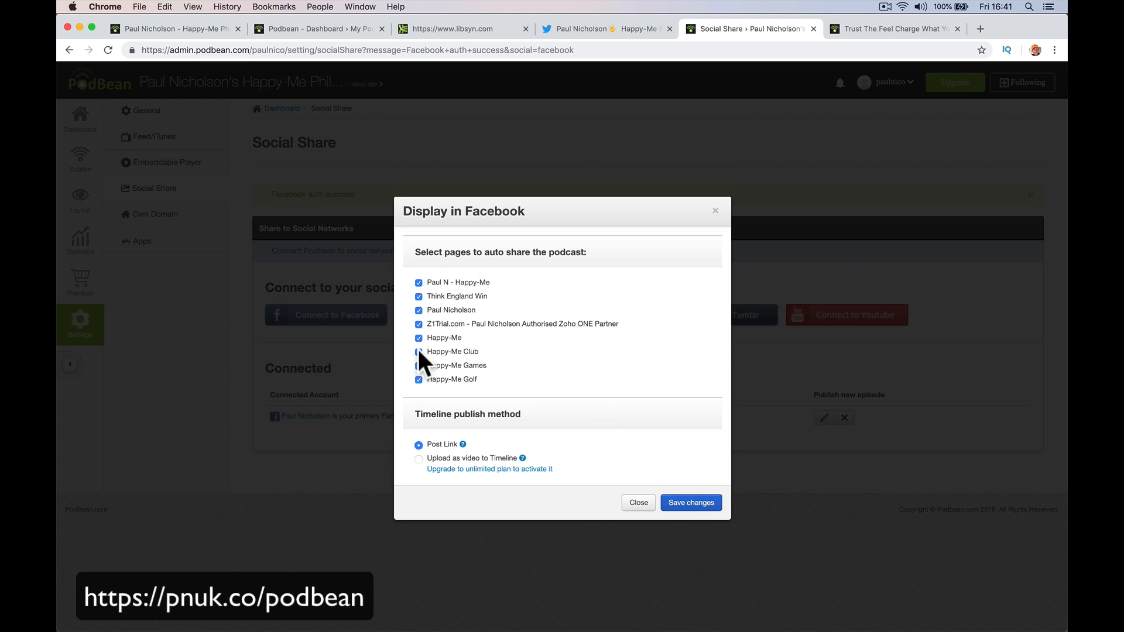
pyautogui.click(425, 297)
pyautogui.click(429, 311)
pyautogui.click(418, 352)
pyautogui.click(419, 380)
pyautogui.click(420, 367)
pyautogui.click(420, 341)
pyautogui.click(625, 505)
# Disconnect the Facebook account and attempt to connect YouTube.
pyautogui.click(842, 419)
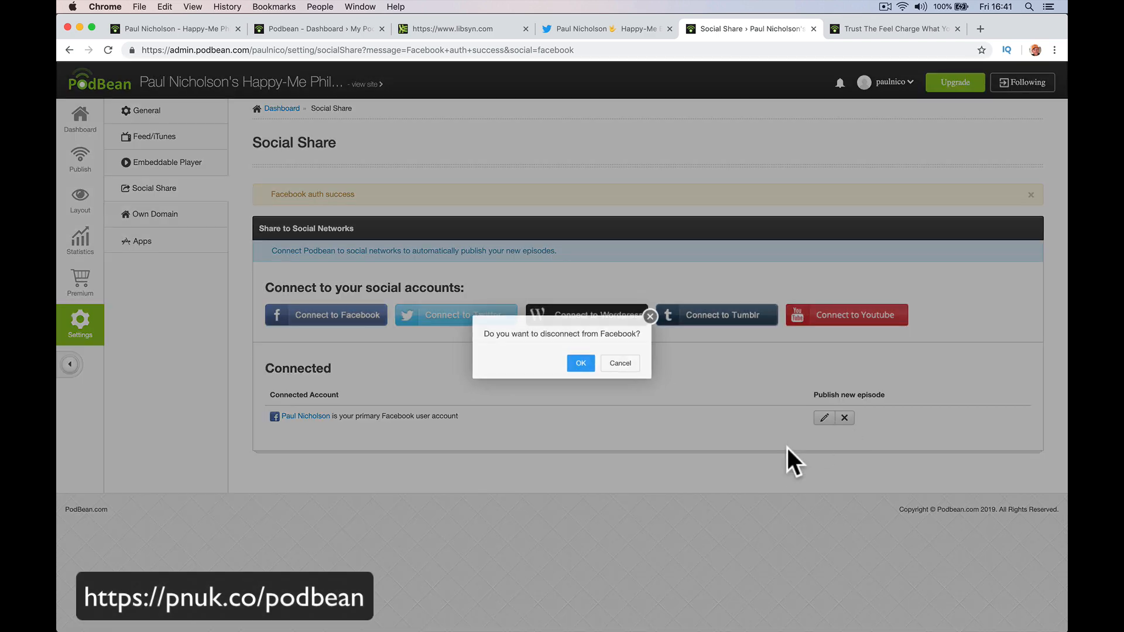
pyautogui.click(580, 364)
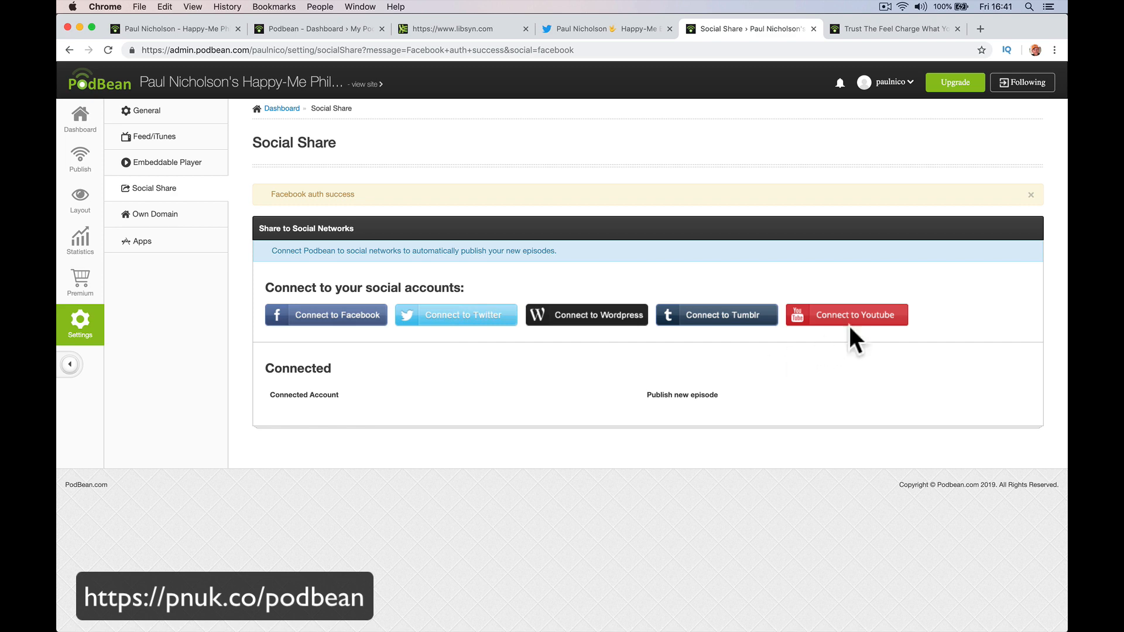
pyautogui.click(848, 323)
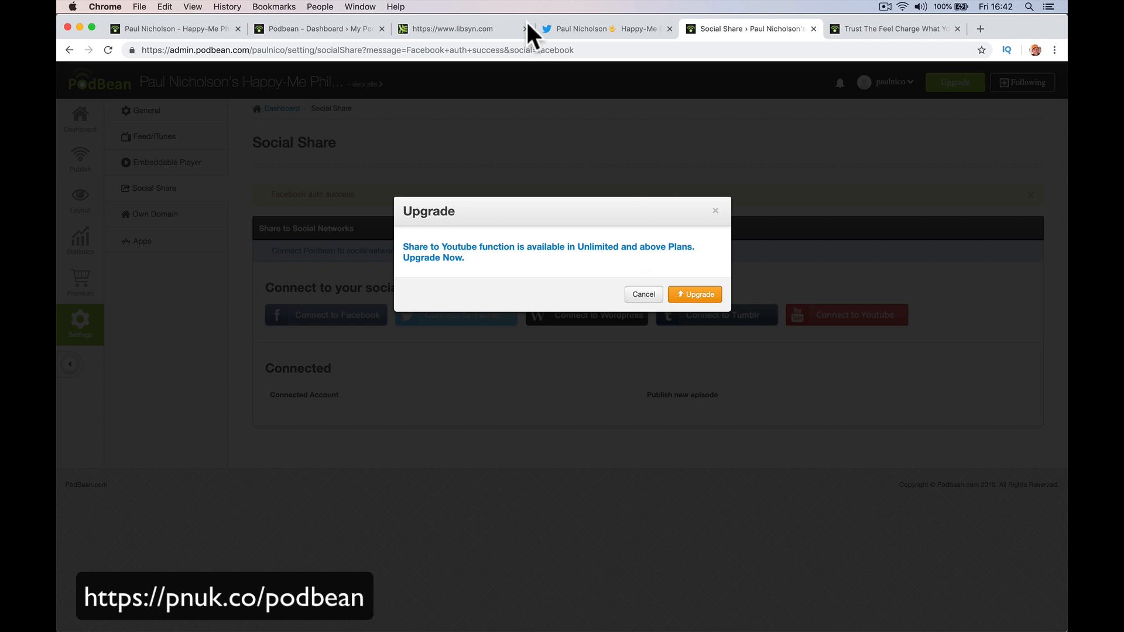
# Go to youtube.com in the Podbean dashboard tab.
pyautogui.click(346, 36)
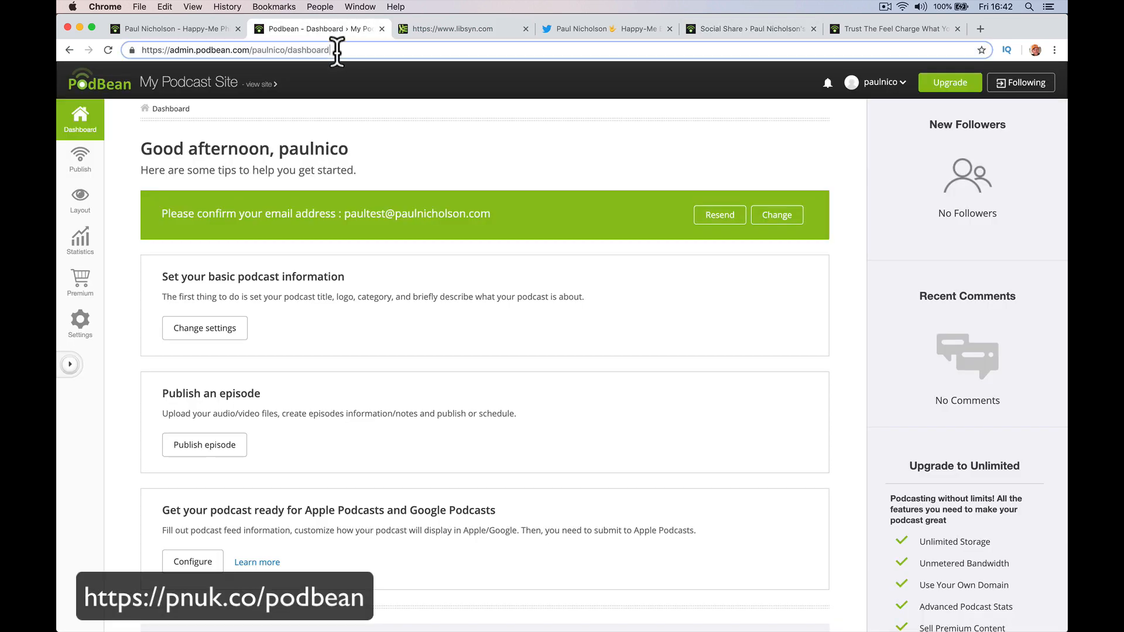
pyautogui.click(337, 49)
pyautogui.write('you')
pyautogui.press('Return')
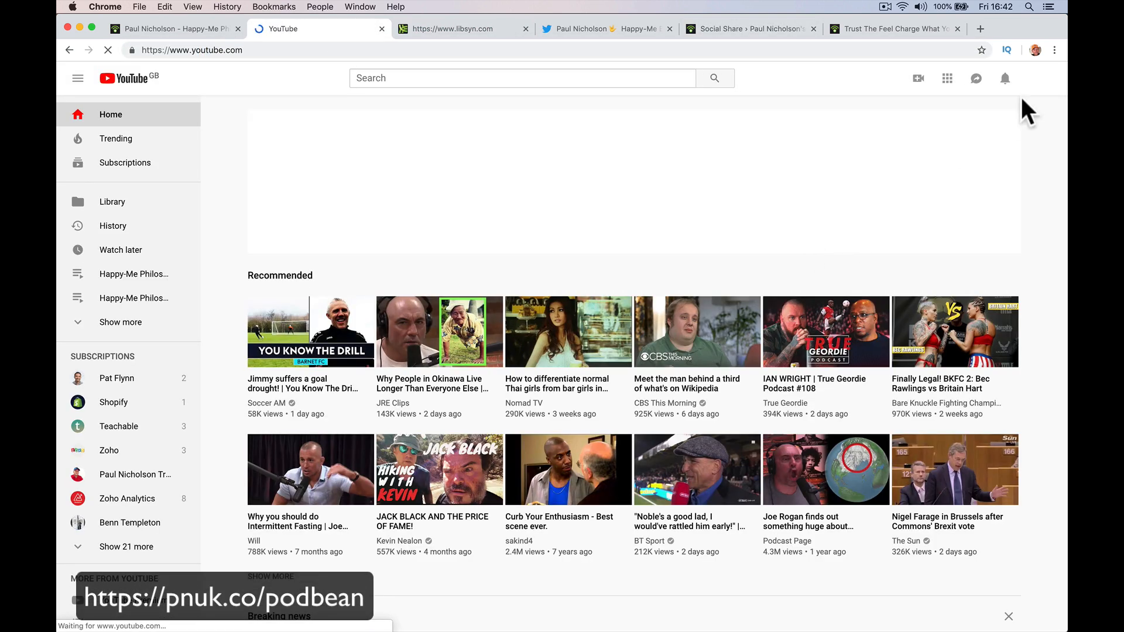
# From your channel's Videos, play the Trust The Feel episode unmuted, then pause it.
pyautogui.click(1035, 82)
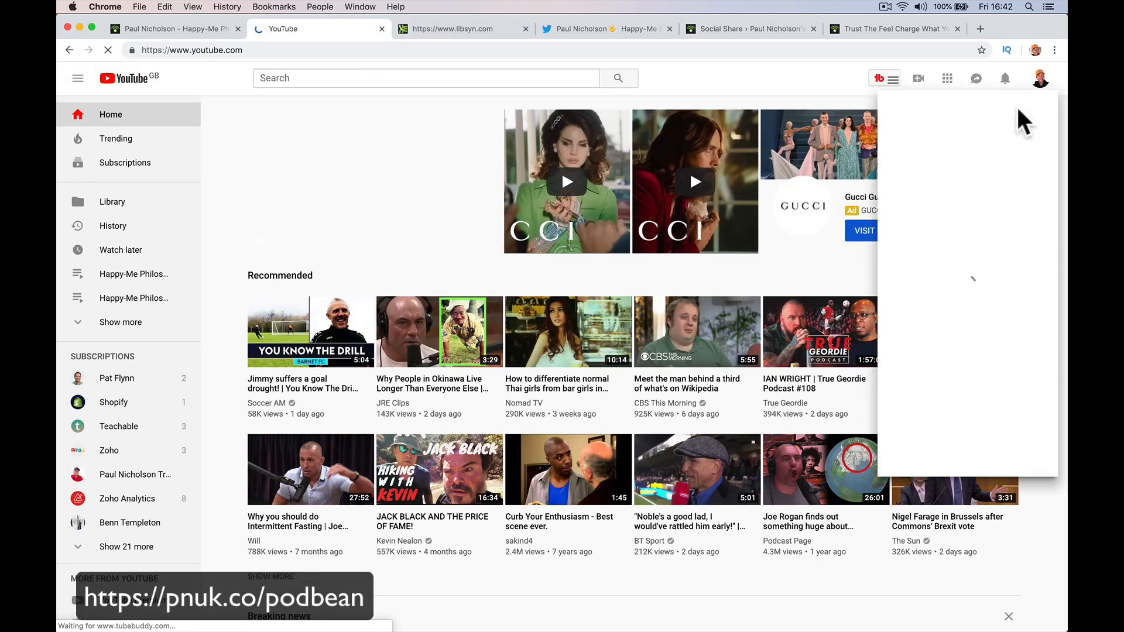
pyautogui.click(943, 153)
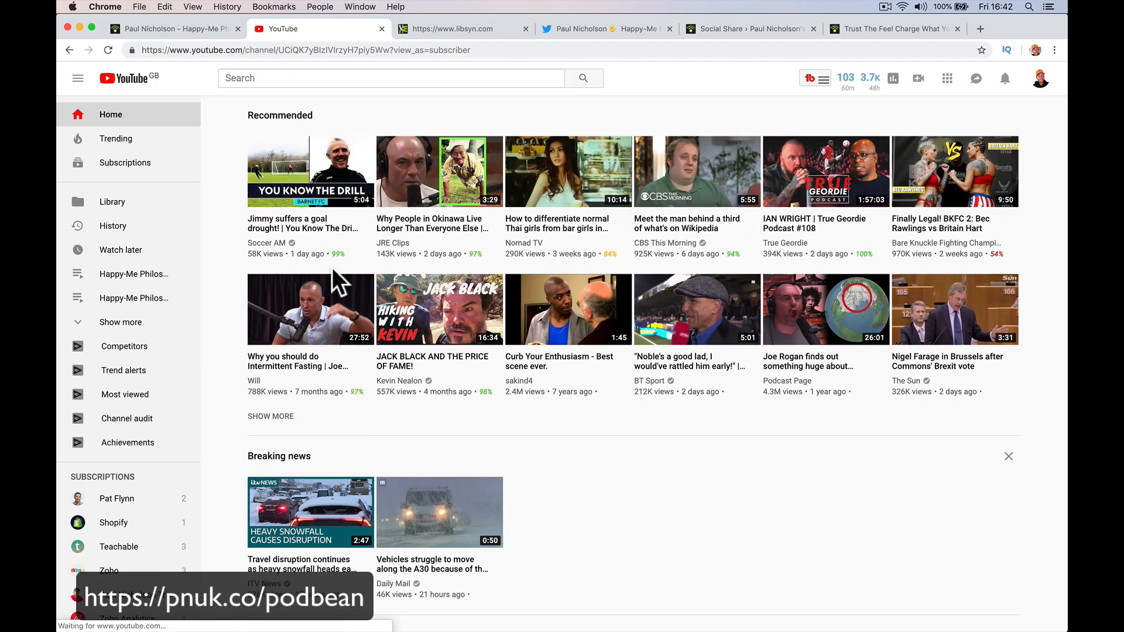
pyautogui.click(344, 312)
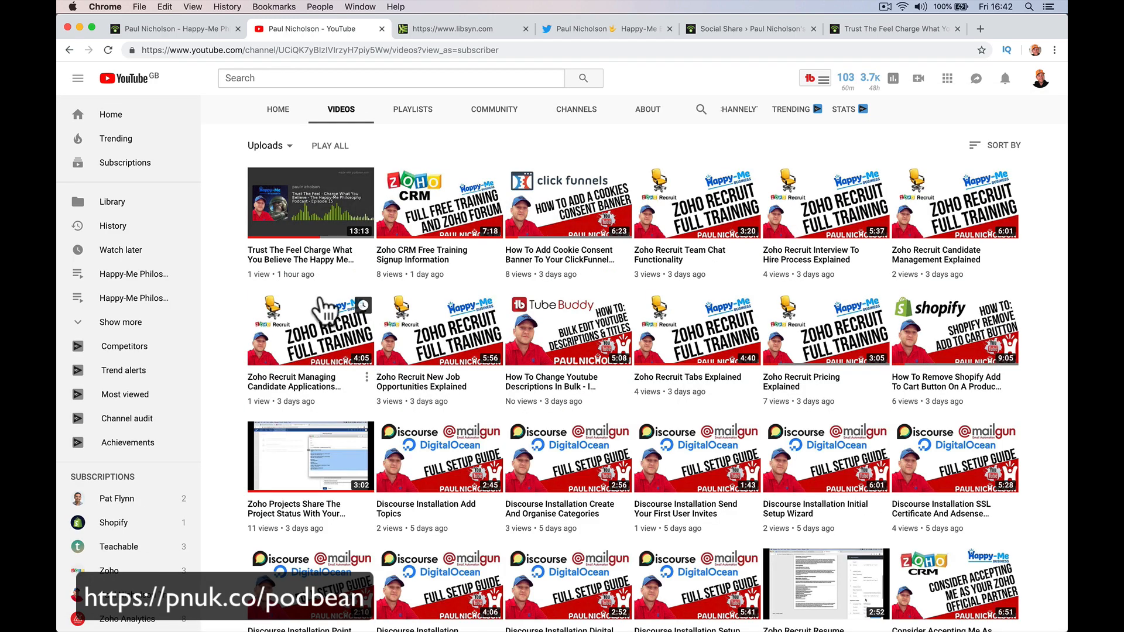
pyautogui.click(321, 176)
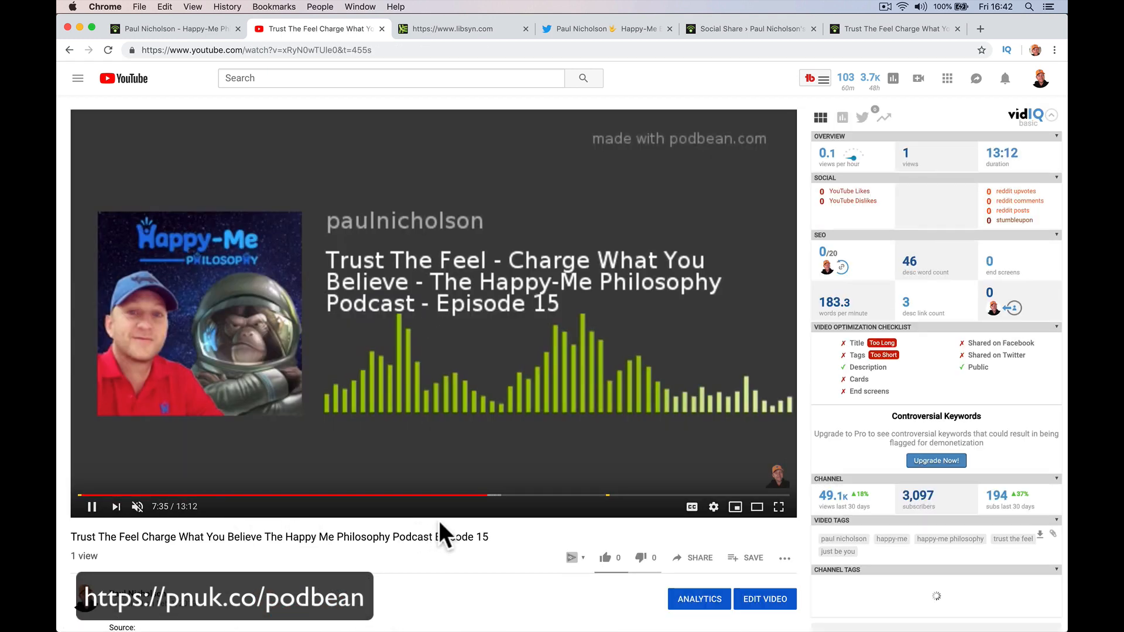
pyautogui.click(138, 508)
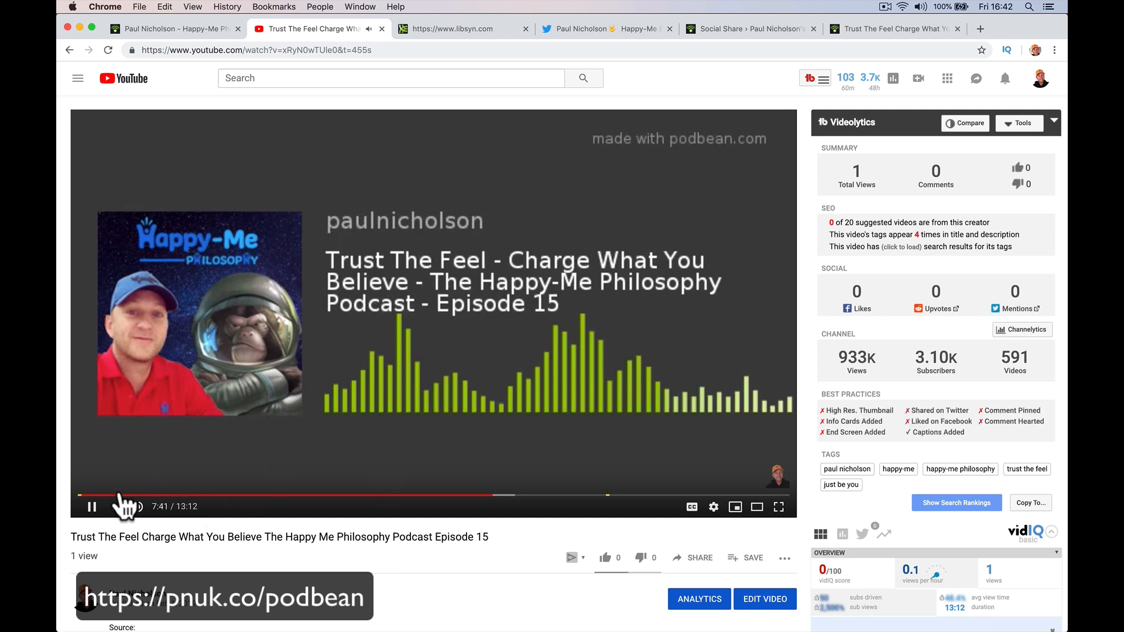
pyautogui.click(92, 506)
# Return to Podbean's Social Share settings tab.
pyautogui.click(441, 27)
pyautogui.click(194, 27)
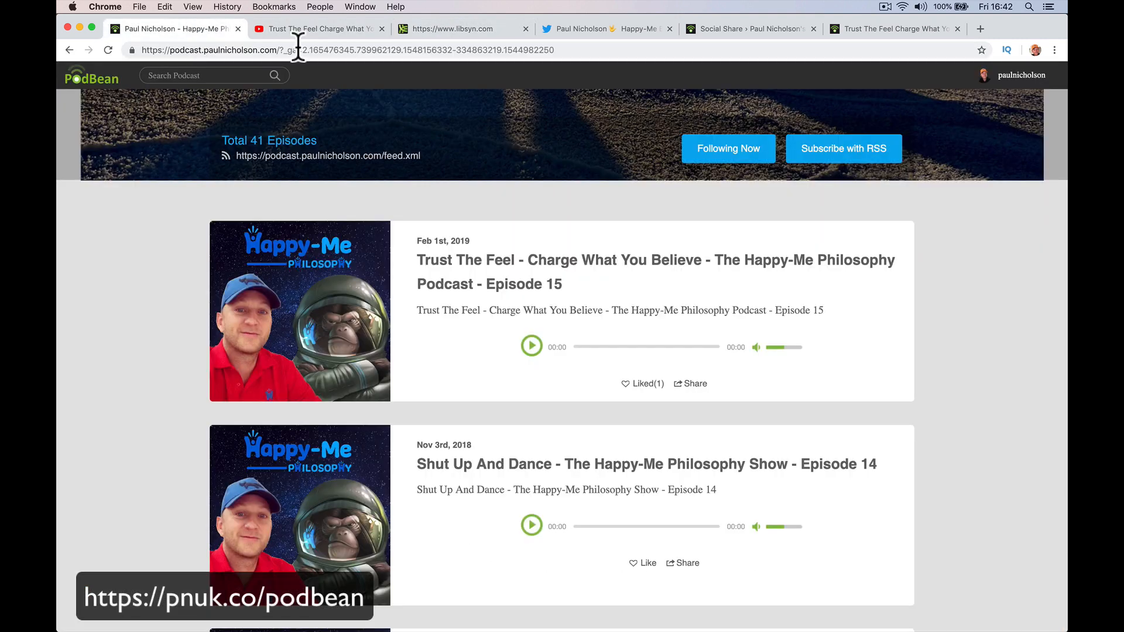
pyautogui.click(857, 24)
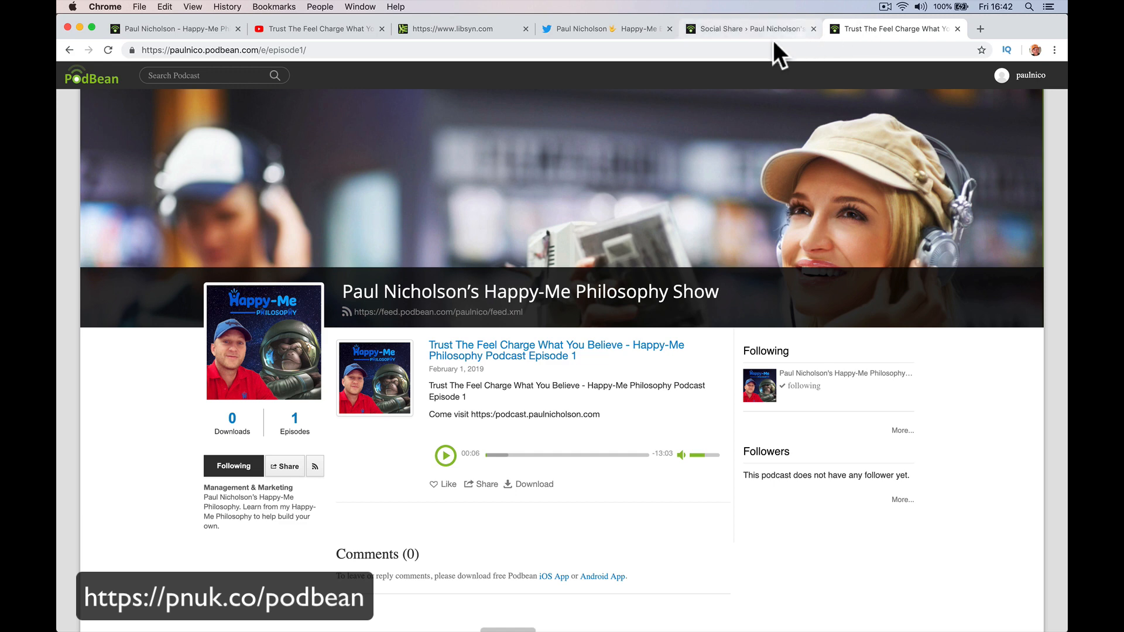
pyautogui.click(747, 31)
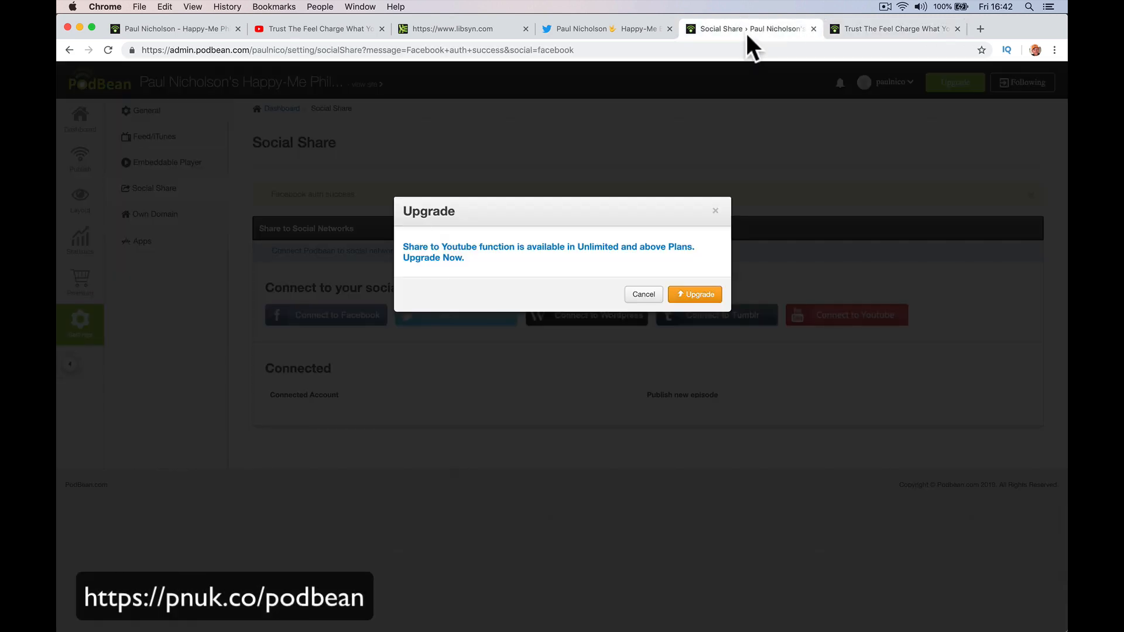
# Cancel the YouTube upgrade notice, connect Twitter for sharing, then scroll the Twitter profile.
pyautogui.click(643, 294)
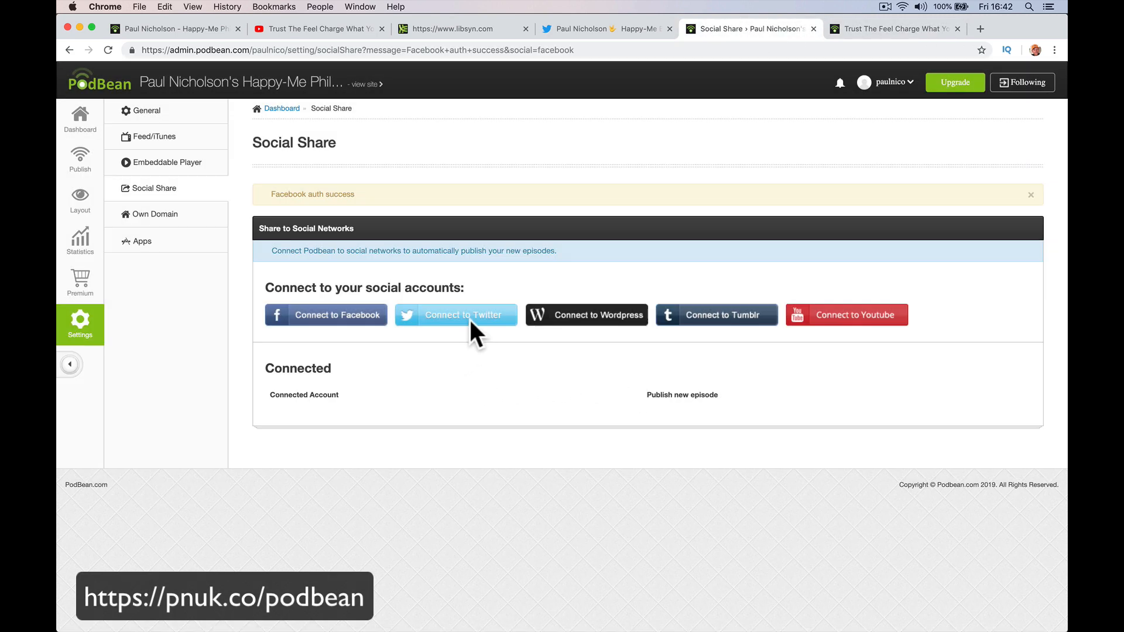
pyautogui.click(469, 317)
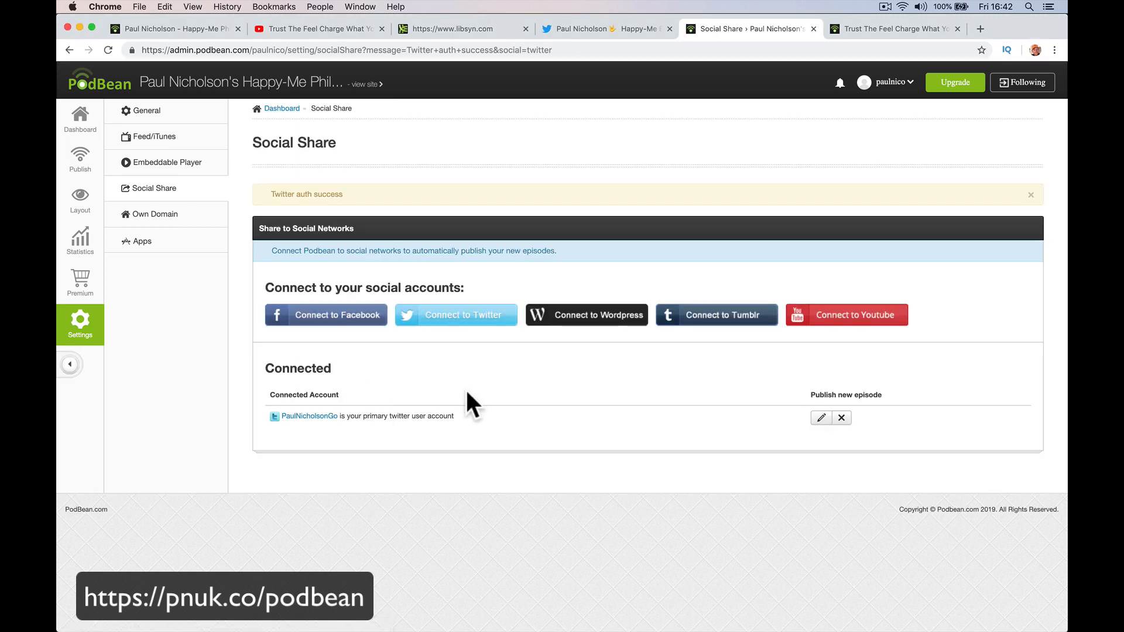
pyautogui.click(592, 33)
pyautogui.scroll(-10, 471, 302)
pyautogui.scroll(-1, 472, 302)
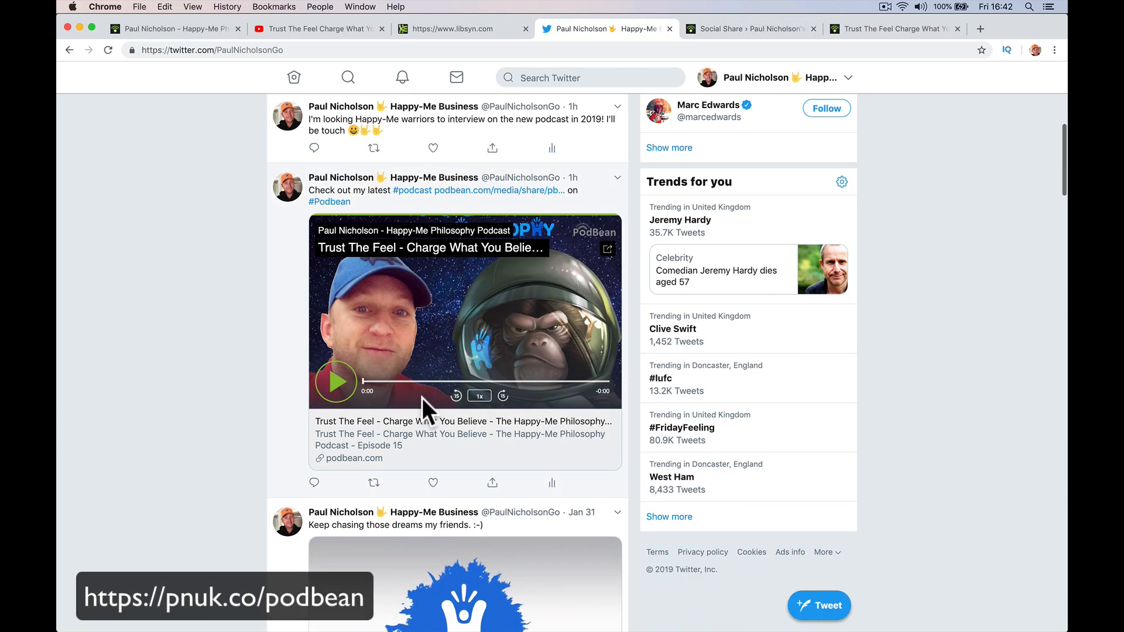
# Play Episode 15 in the tweet's Podbean player, then switch to the Libsyn homepage.
pyautogui.click(350, 382)
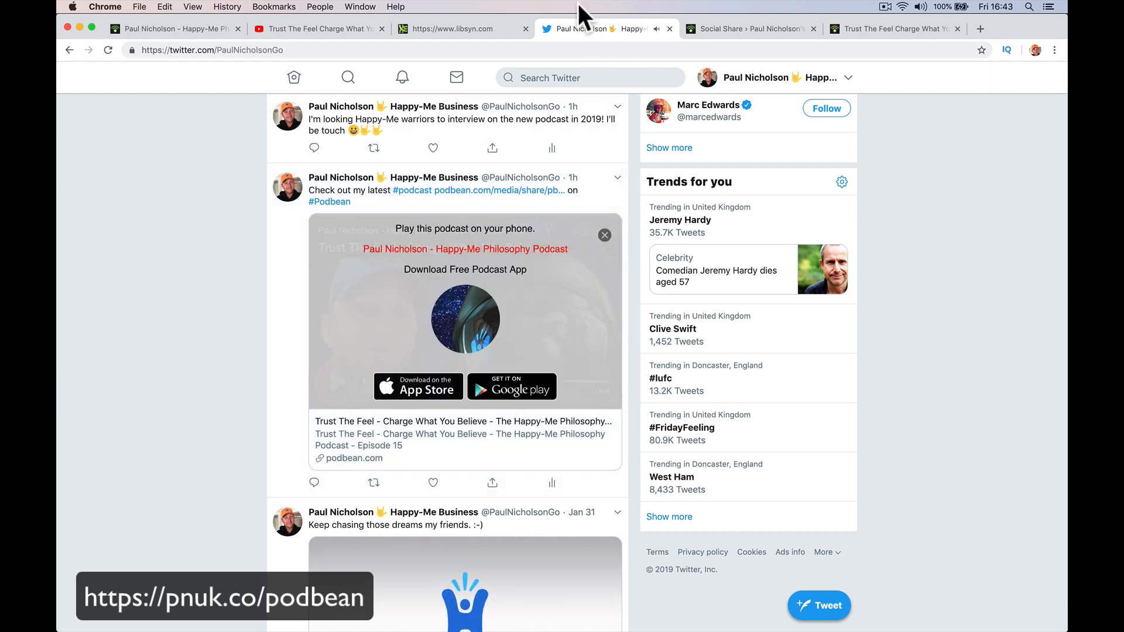
pyautogui.click(499, 27)
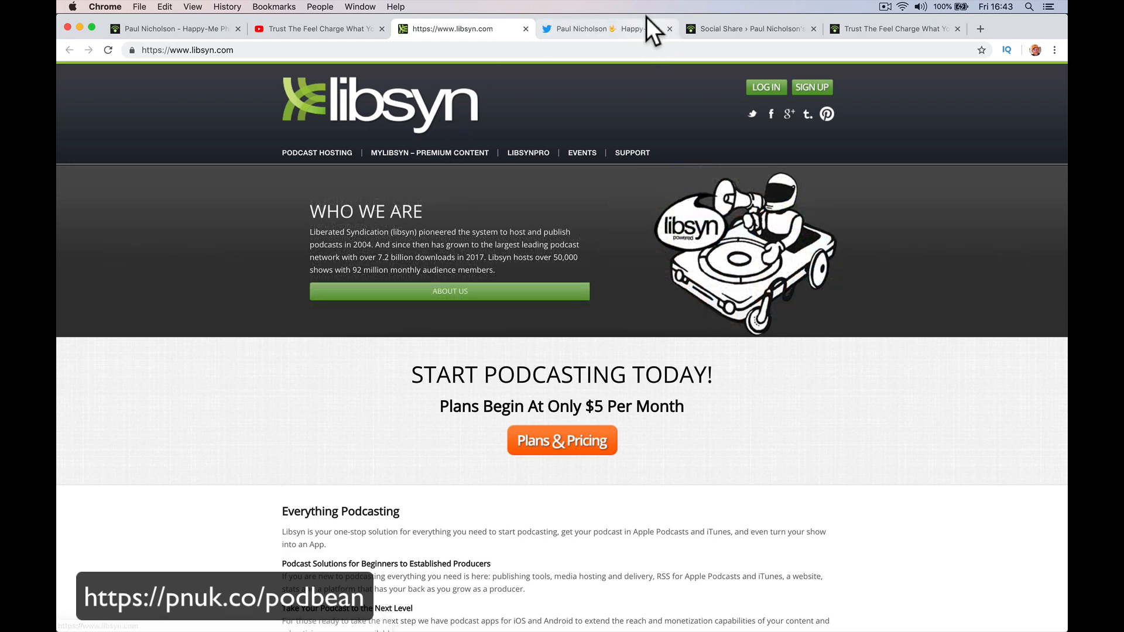
# Return to the Podbean Social Share settings tab.
pyautogui.click(732, 29)
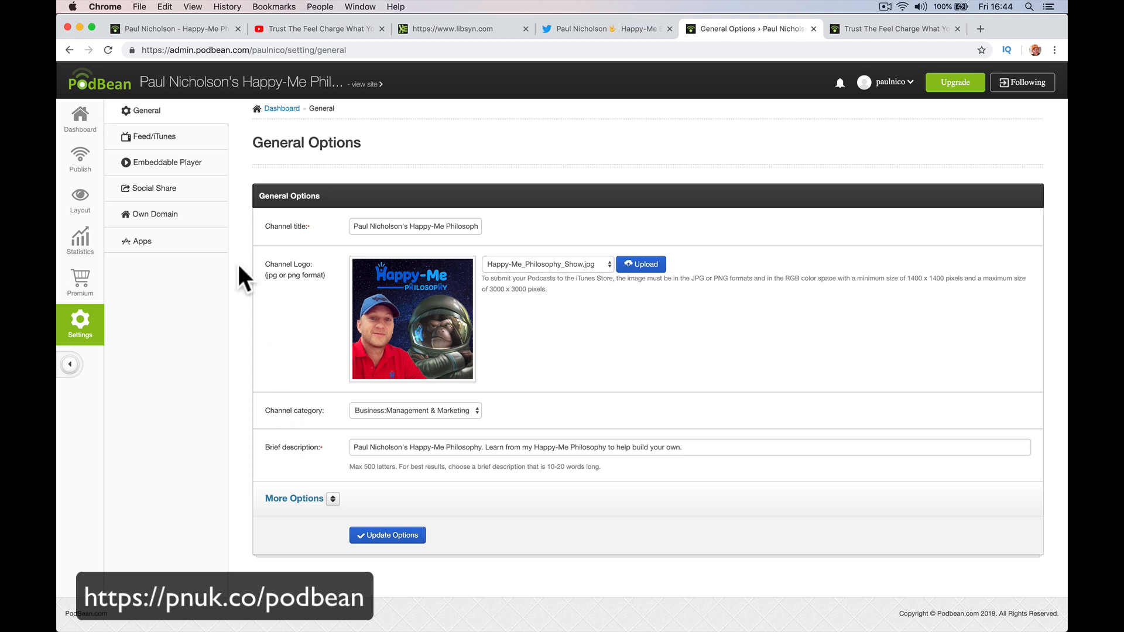
# Open Feed/iTunes settings and look over the RSS feed address and iTunes FeedID.
pyautogui.click(179, 140)
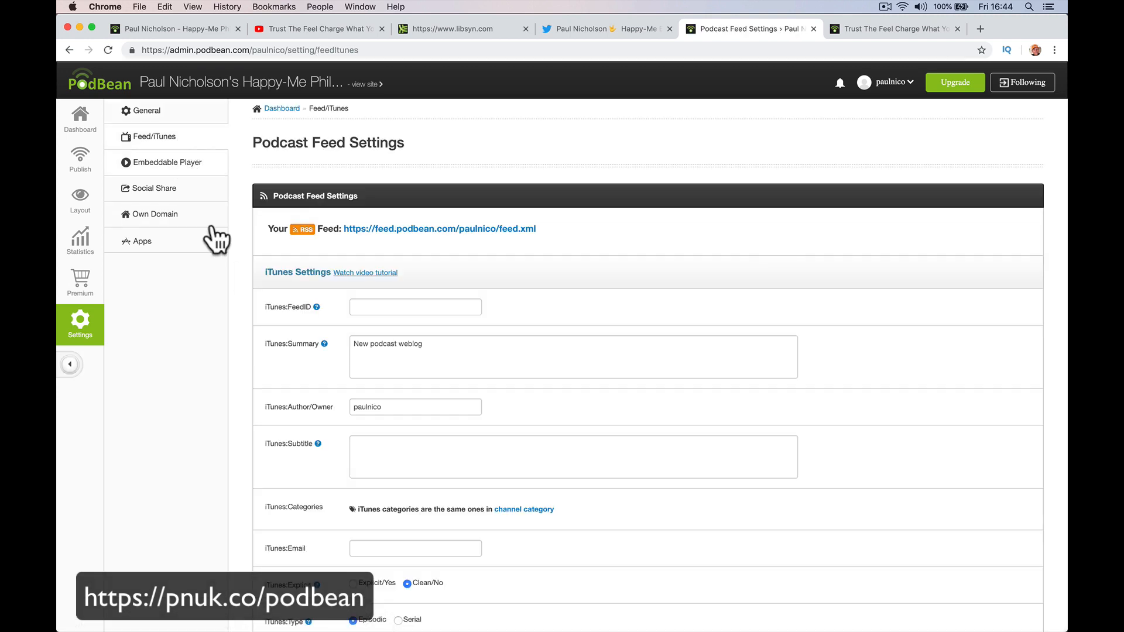
pyautogui.moveTo(563, 233); pyautogui.dragTo(343, 229)
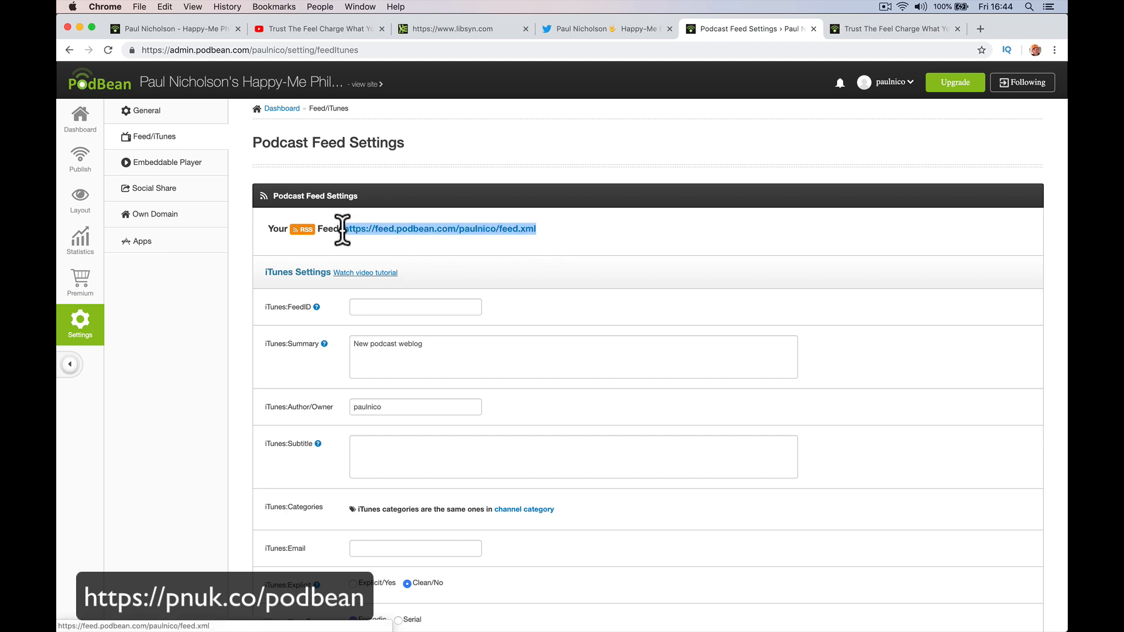
pyautogui.click(355, 237)
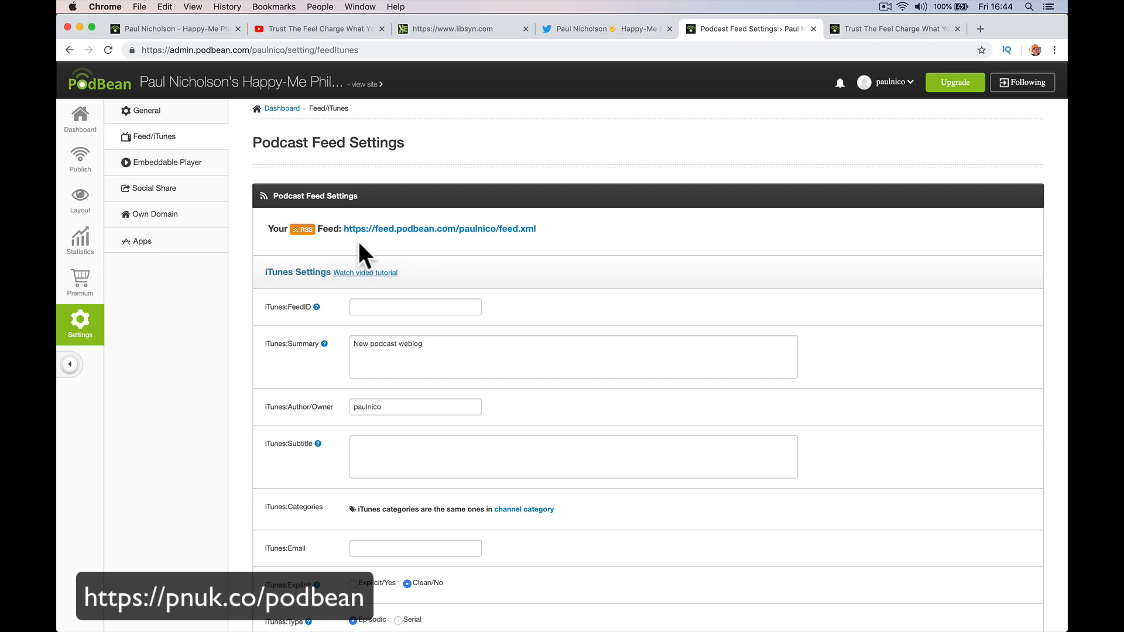
pyautogui.click(371, 305)
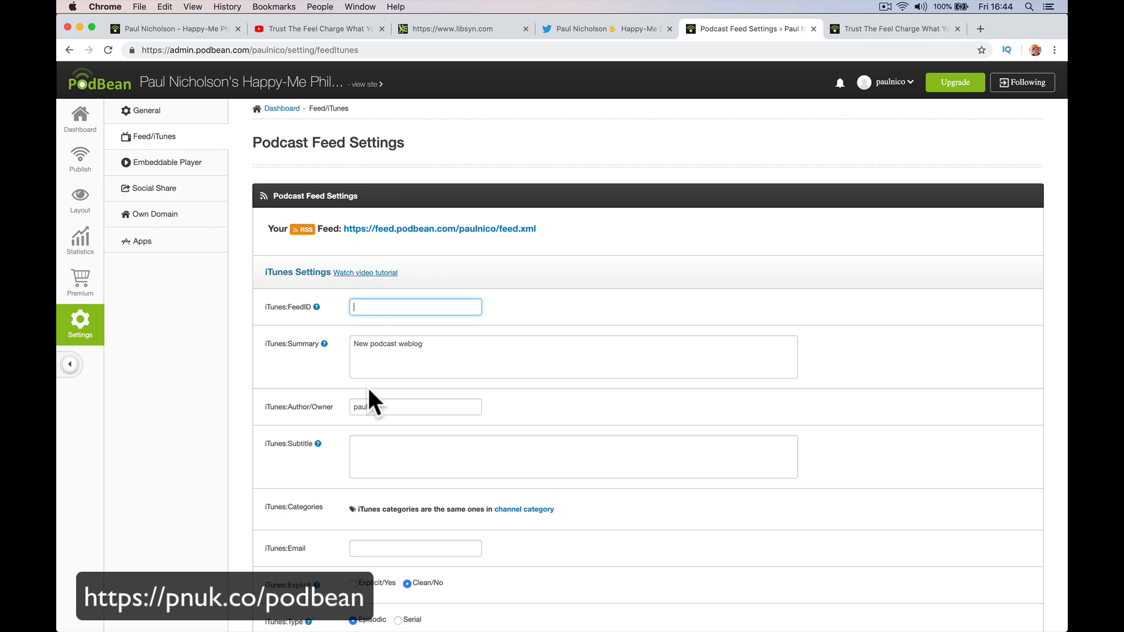
pyautogui.scroll(-5, 369, 389)
pyautogui.scroll(5, 368, 392)
pyautogui.moveTo(317, 309)
# Replace the iTunes Summary with the owner's Happy-Me Philosophy Podcast title.
pyautogui.click(375, 351)
pyautogui.tripleClick(375, 353)
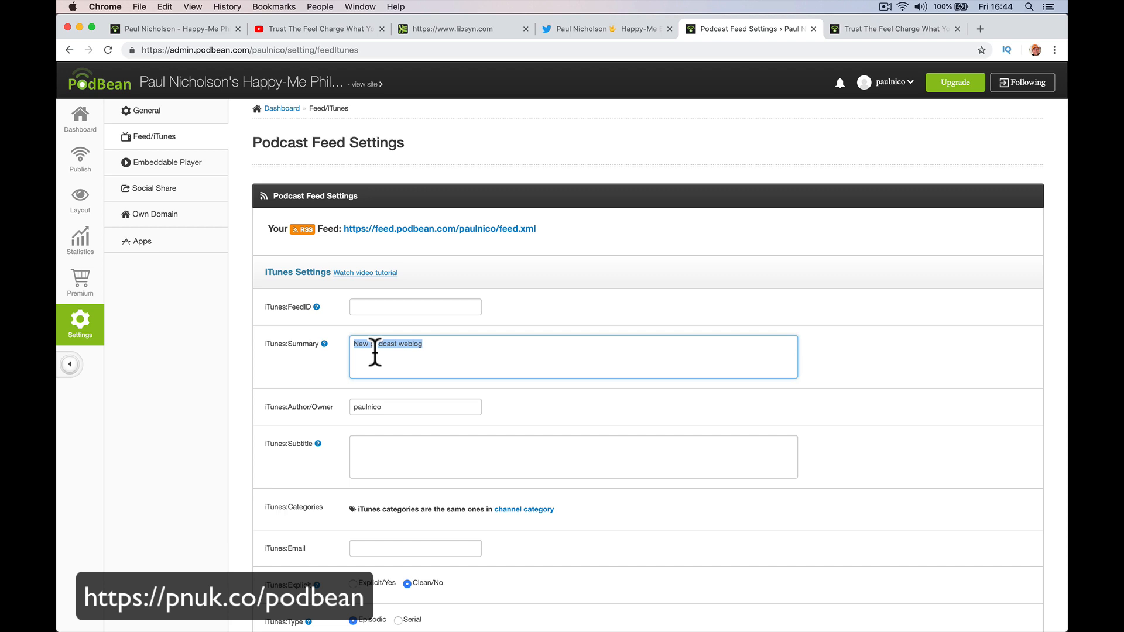
pyautogui.write("Paul Nicholson's Happy-me")
pyautogui.press('BackSpace')
pyautogui.write('Me Philosophy Podcast')
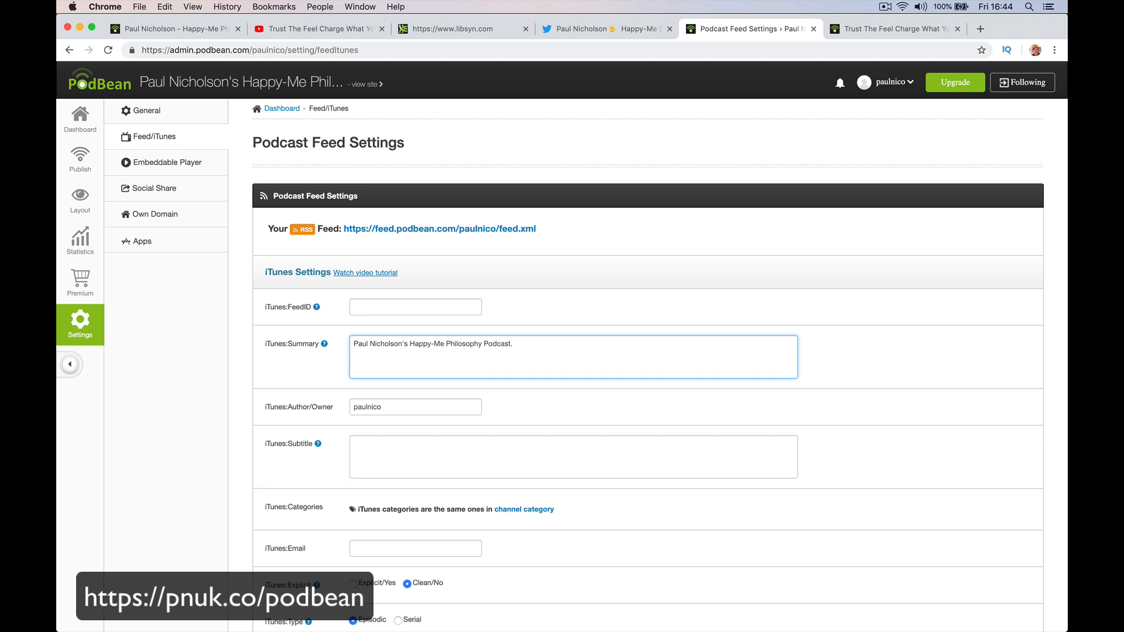
# Enter the owner's full name and subtitle 'Learn your Happy-Me Philosophy from listening to mine.'.
pyautogui.doubleClick(374, 408)
pyautogui.write('Pau')
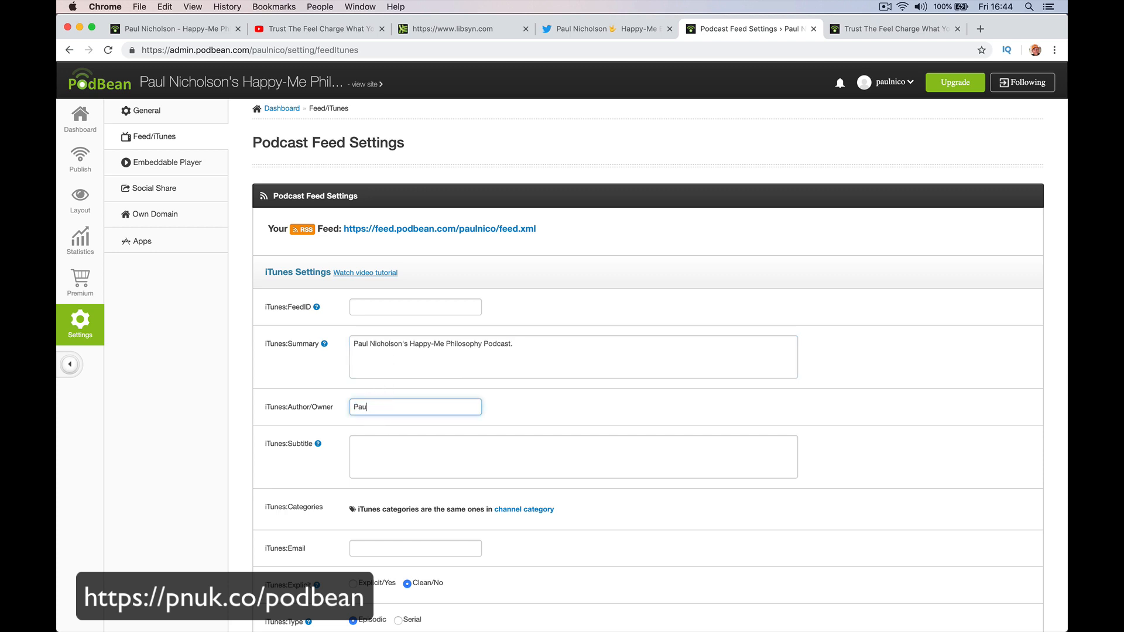
pyautogui.write('l Nicholson')
pyautogui.press('Tab')
pyautogui.press('Tab')
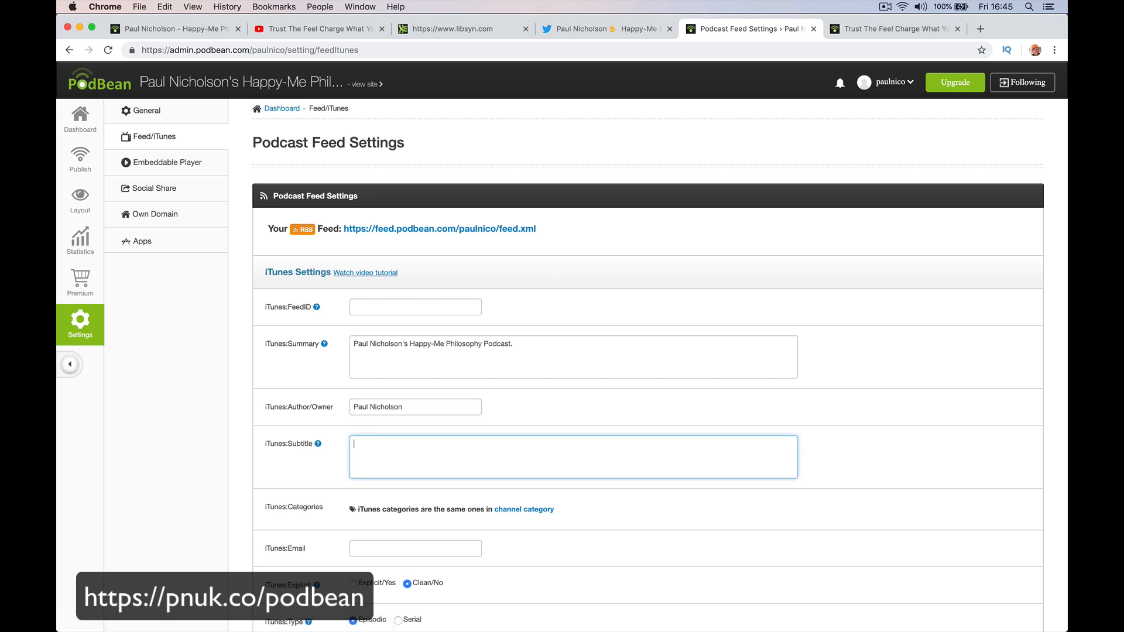
pyautogui.write('Learn your Happy-Me Philosophy from lisrten')
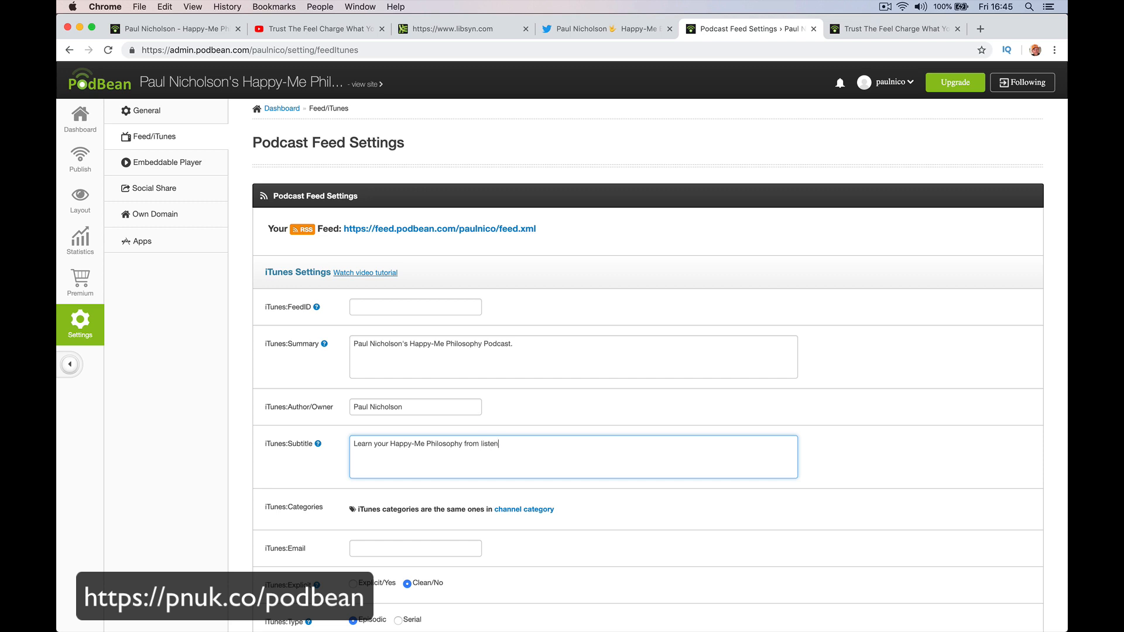
pyautogui.write('ing to mine.')
# Fill in the contact e-mail and keep the podcast marked Clean.
pyautogui.scroll(-3, 408, 455)
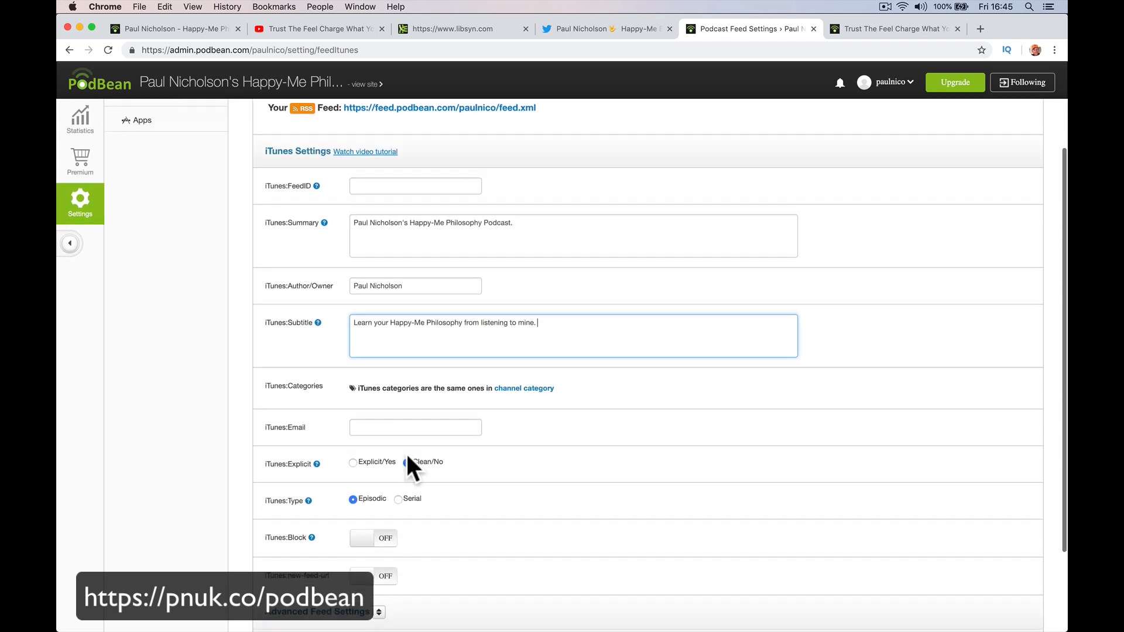
pyautogui.click(454, 428)
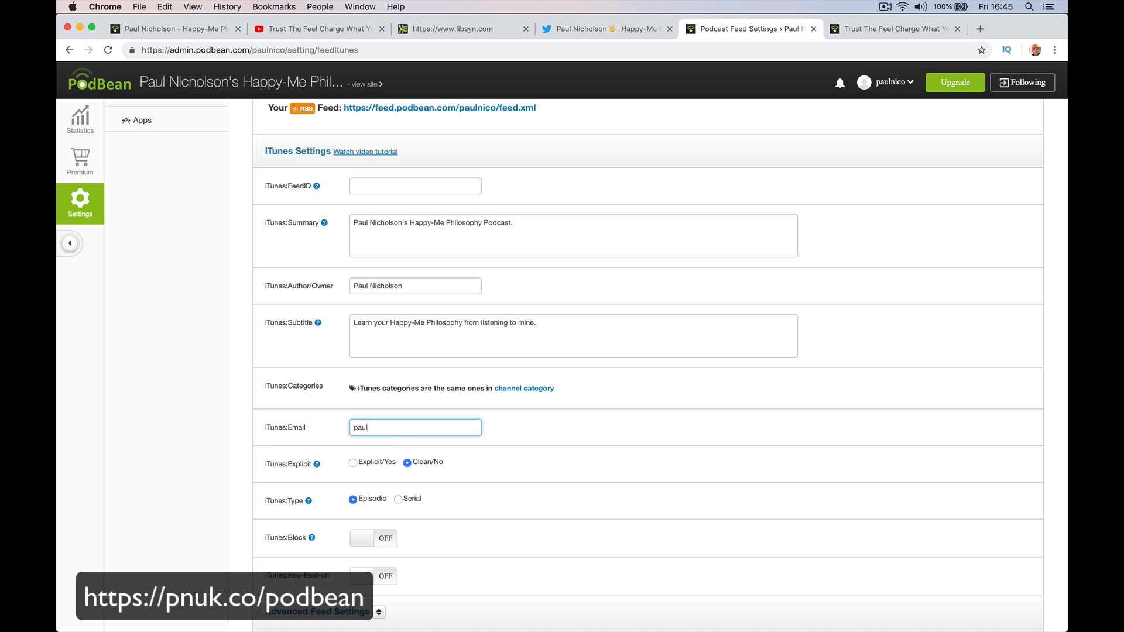
pyautogui.press('Tab')
pyautogui.scroll(-2, 402, 444)
pyautogui.click(407, 382)
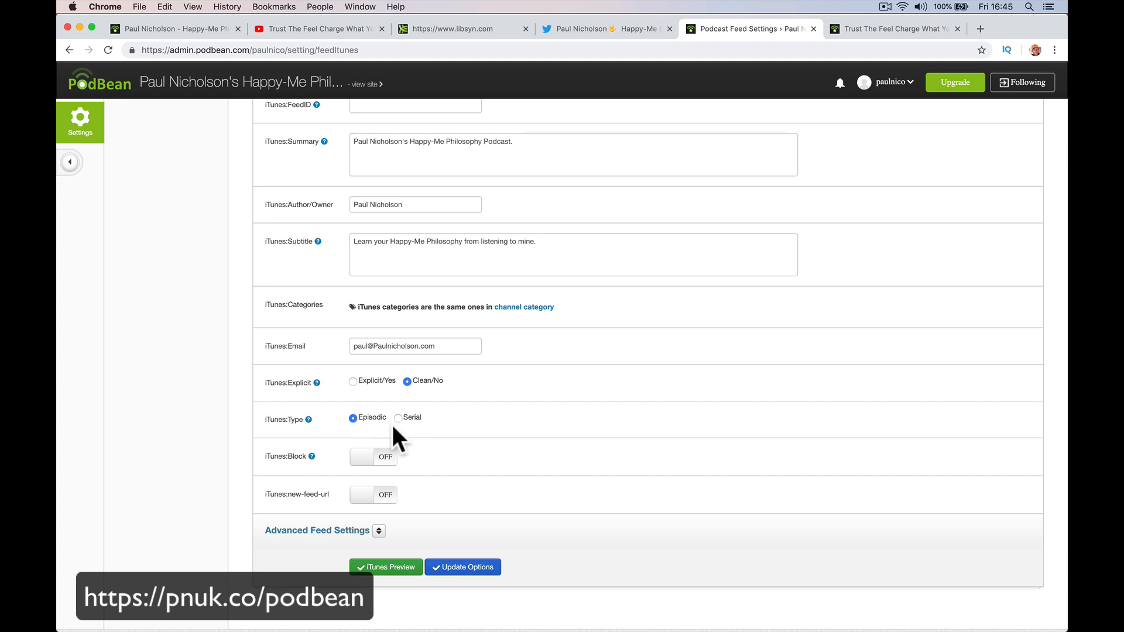
pyautogui.moveTo(309, 419)
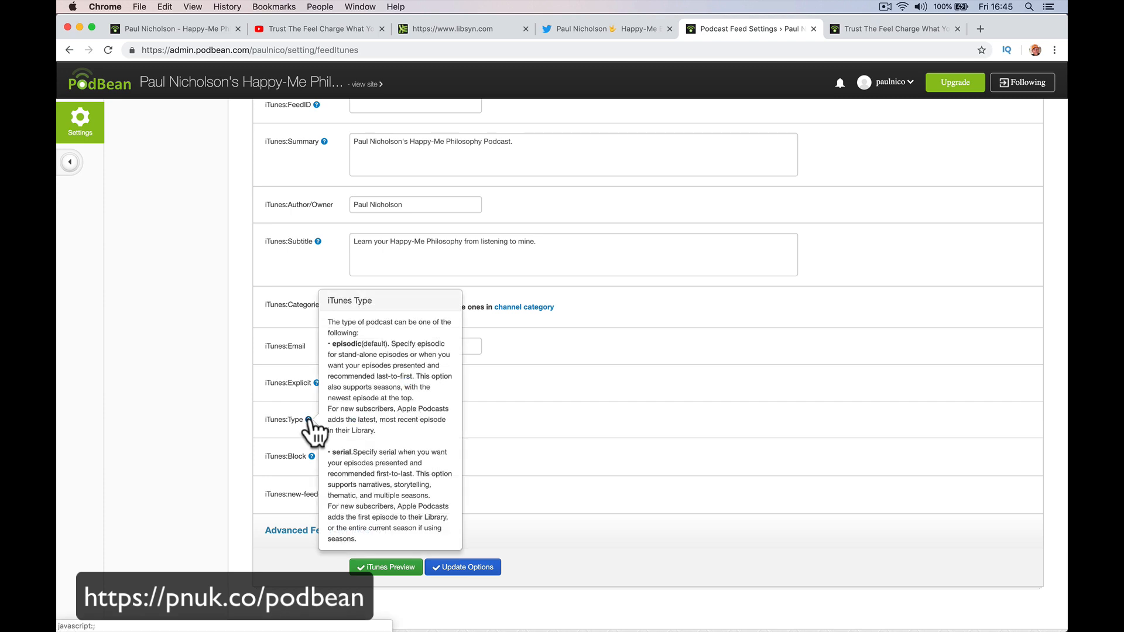
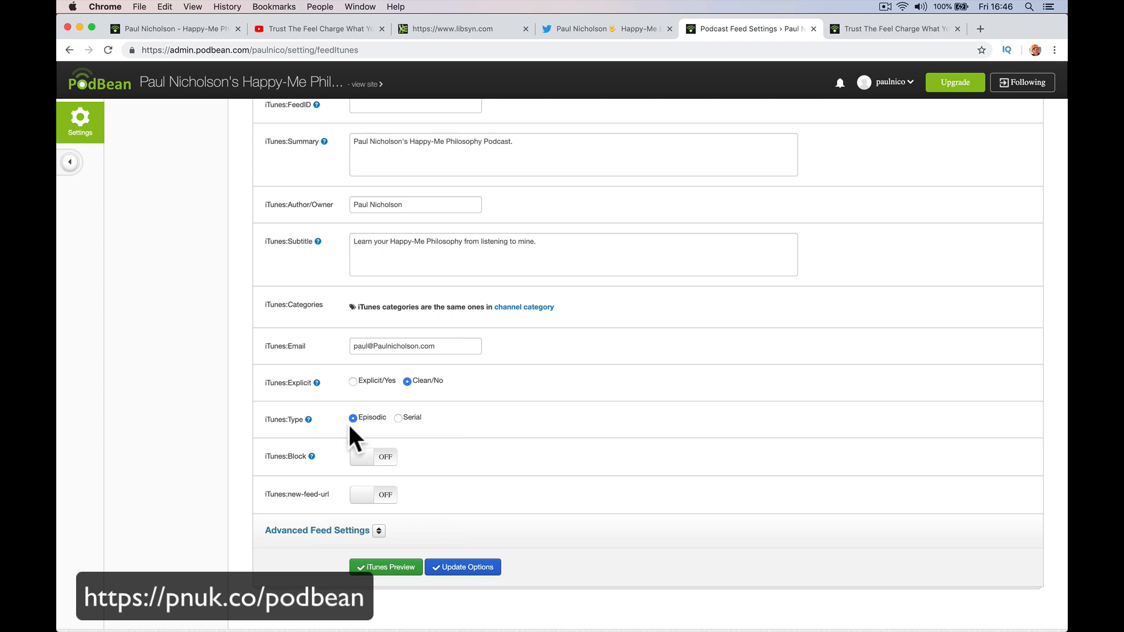
# Show the iTunes Preview diagram under the feed settings and scroll through it.
pyautogui.moveTo(310, 457)
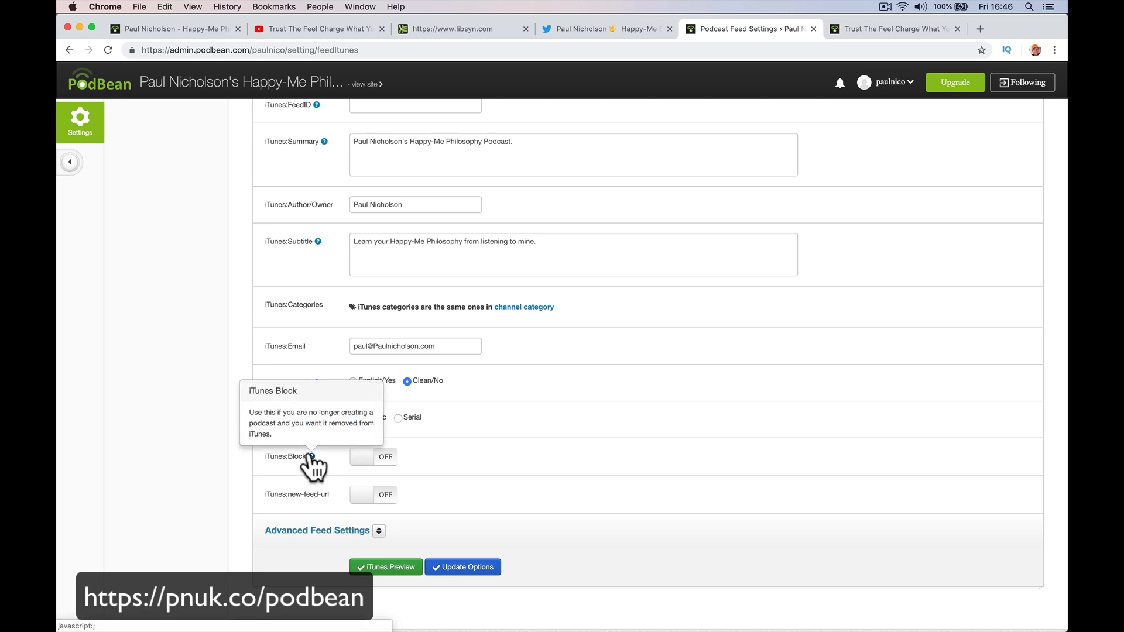
pyautogui.scroll(-1, 328, 472)
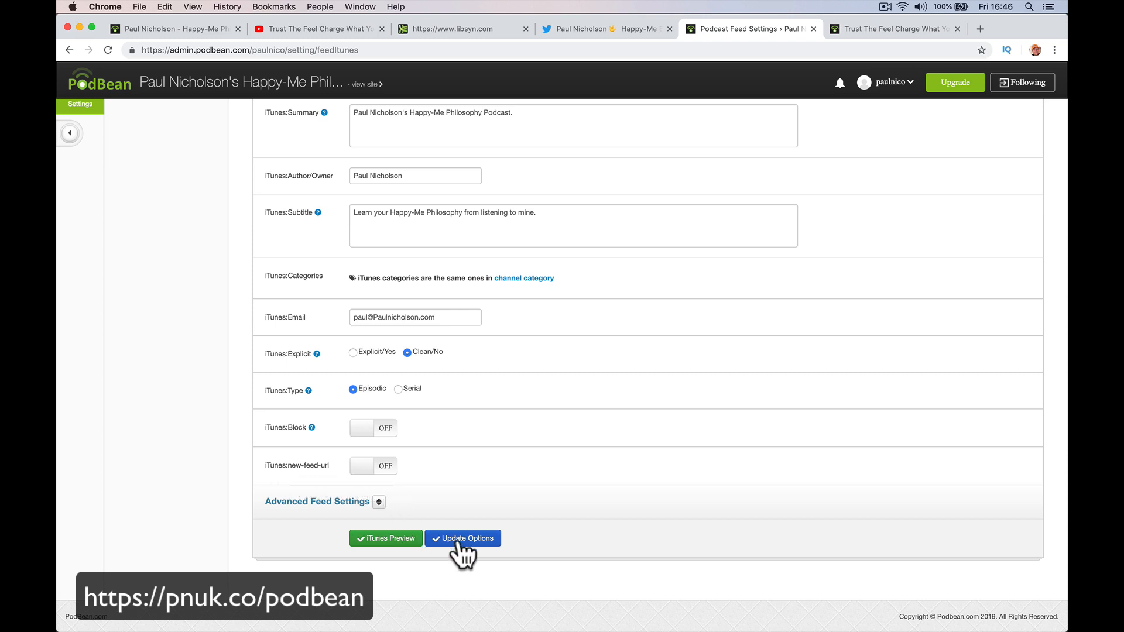
pyautogui.click(396, 547)
pyautogui.scroll(-5, 484, 622)
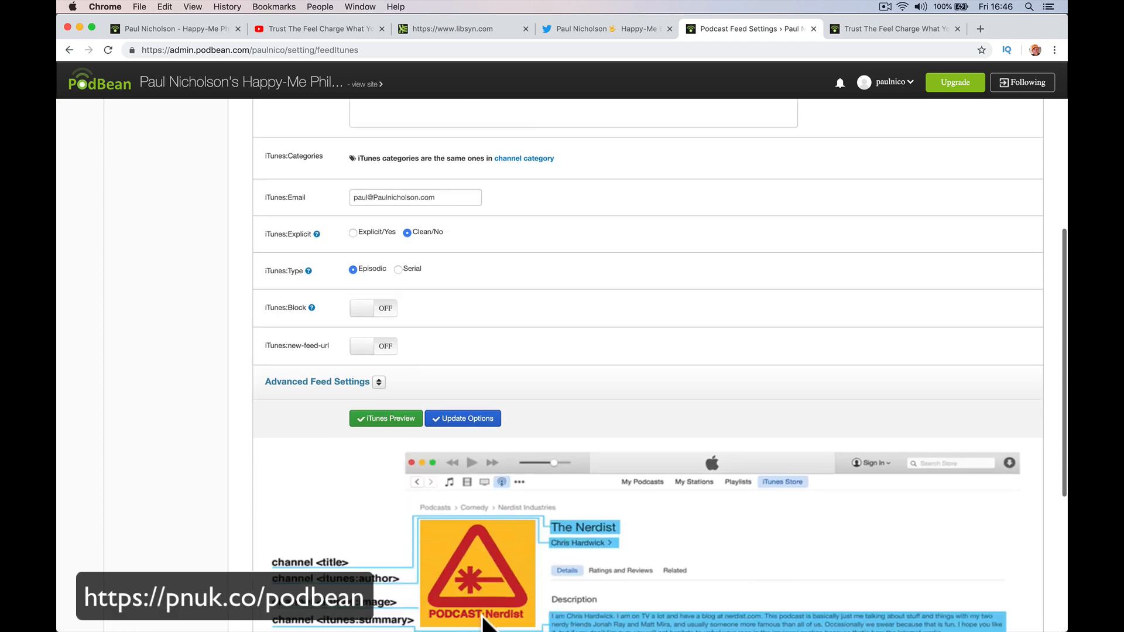
pyautogui.scroll(-3, 484, 623)
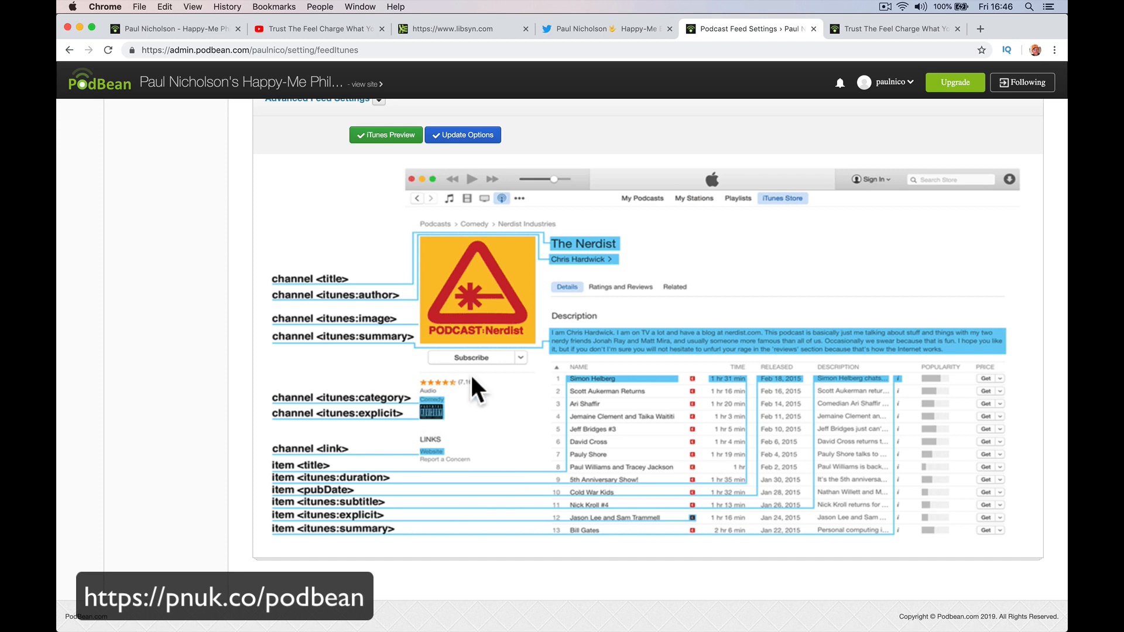
pyautogui.scroll(5, 414, 338)
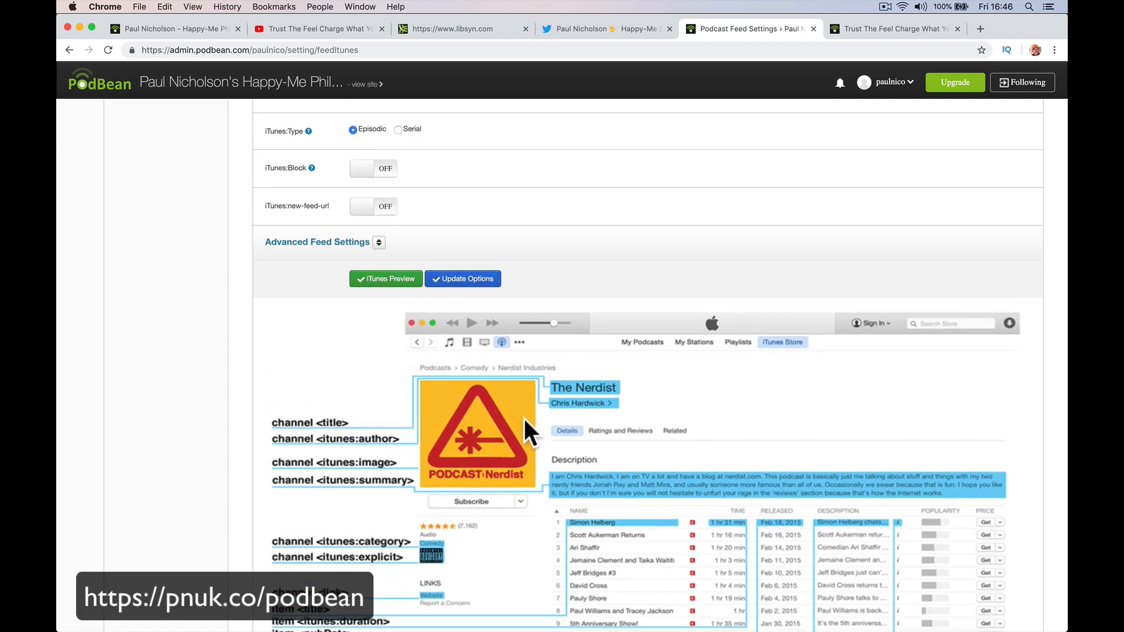
pyautogui.scroll(3, 525, 420)
pyautogui.scroll(2, 531, 335)
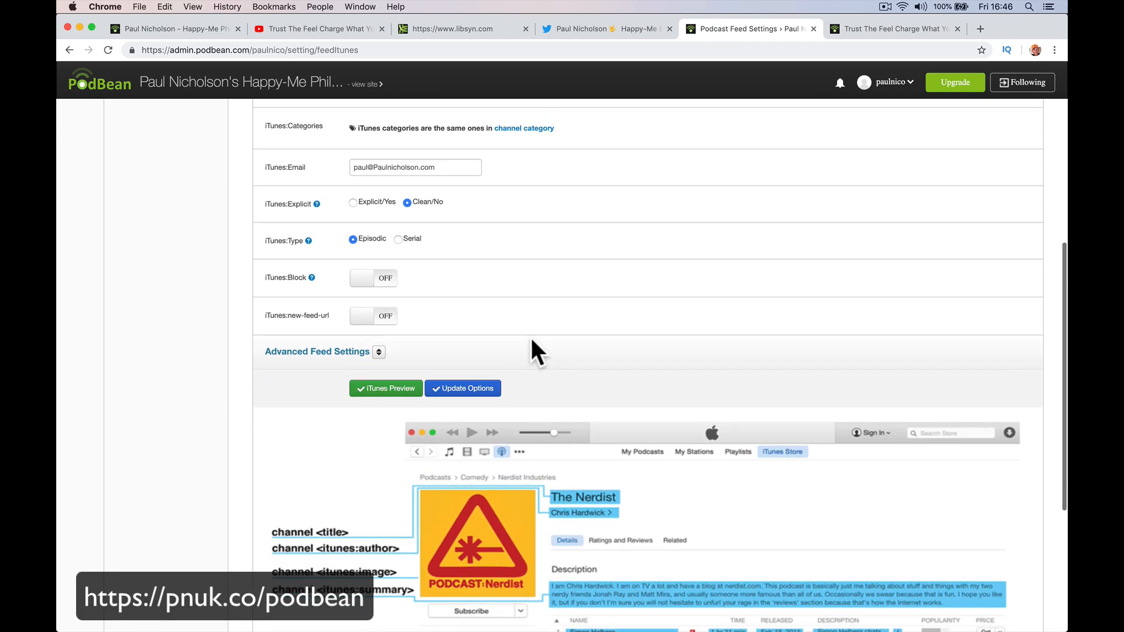
pyautogui.scroll(10, 492, 401)
pyautogui.scroll(-10, 490, 388)
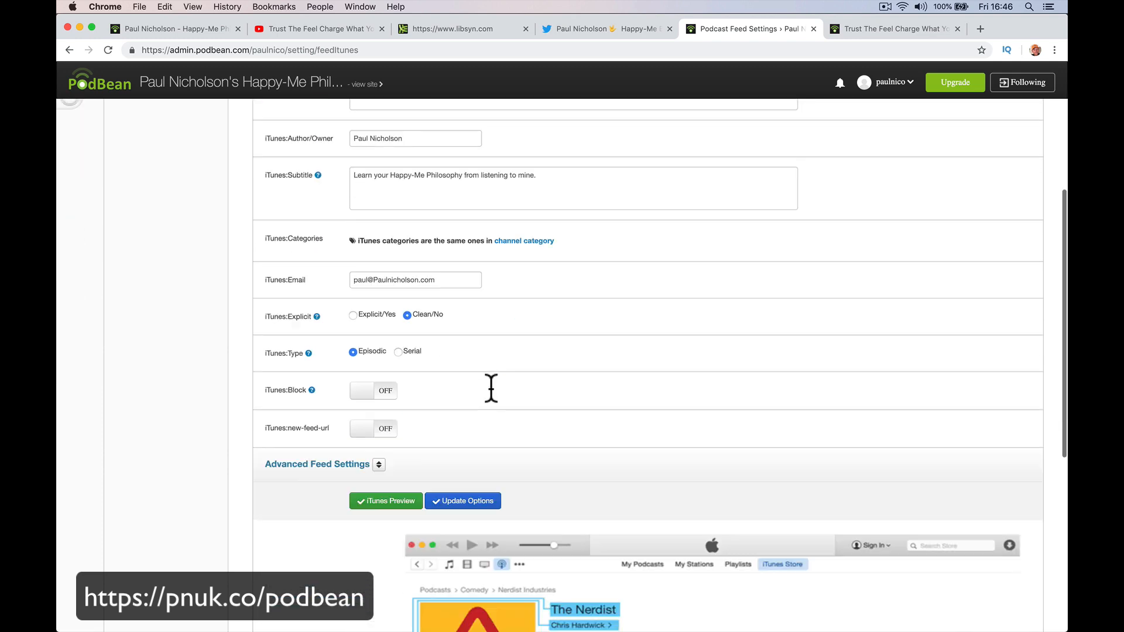
# Save the iTunes feed options and open the tutorial on submitting to iTunes.
pyautogui.click(483, 388)
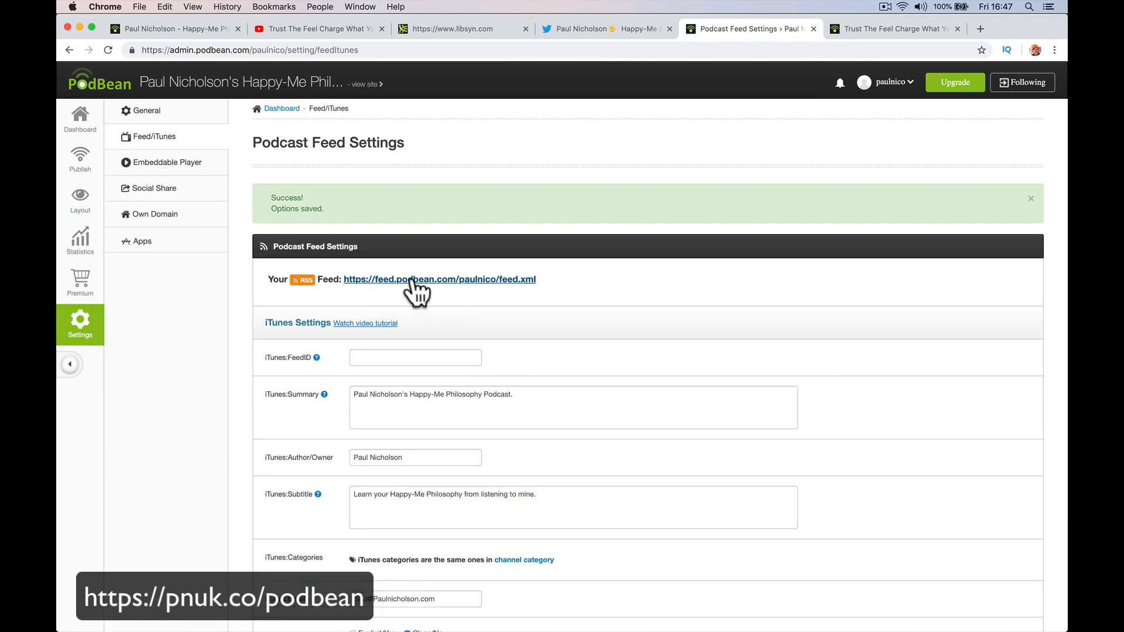
pyautogui.moveTo(536, 279); pyautogui.dragTo(339, 281)
pyautogui.click(876, 28)
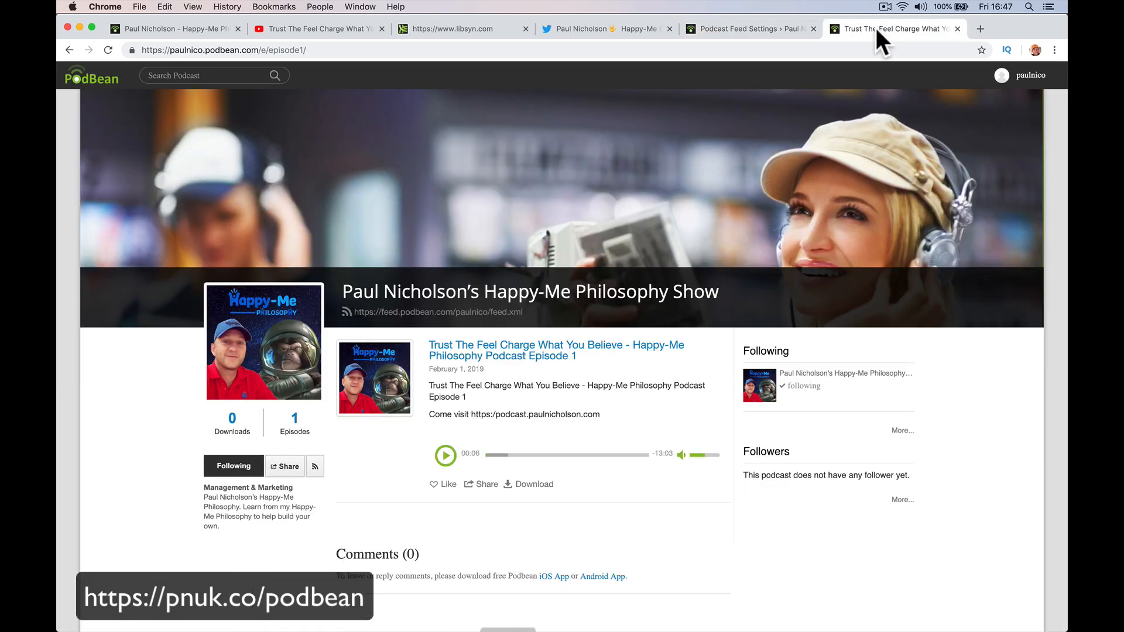
pyautogui.click(765, 28)
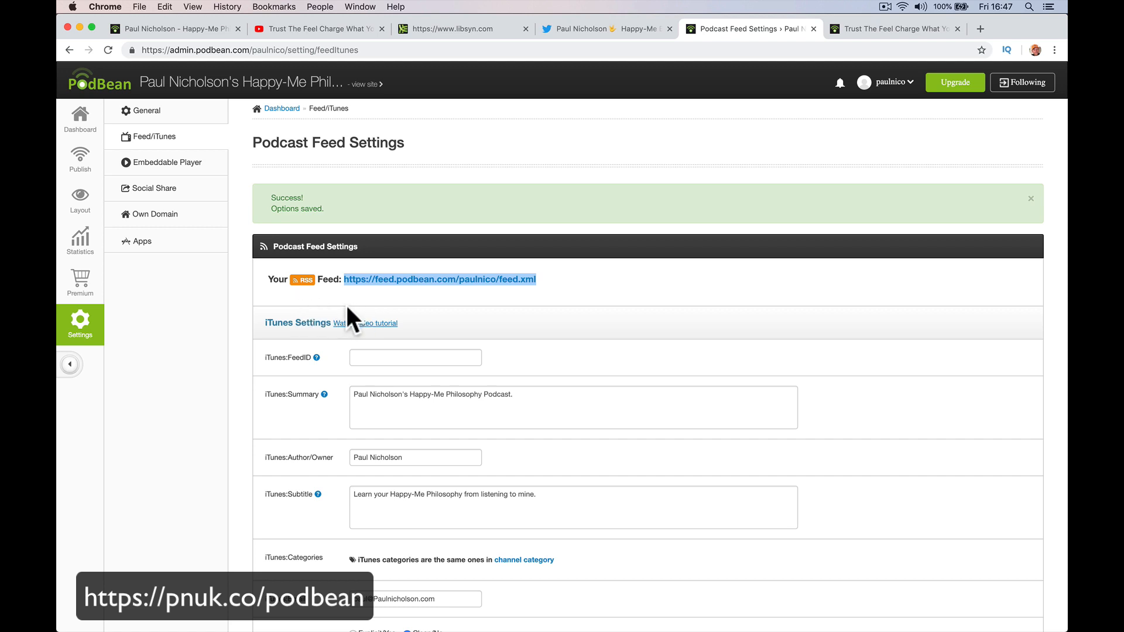
pyautogui.click(364, 324)
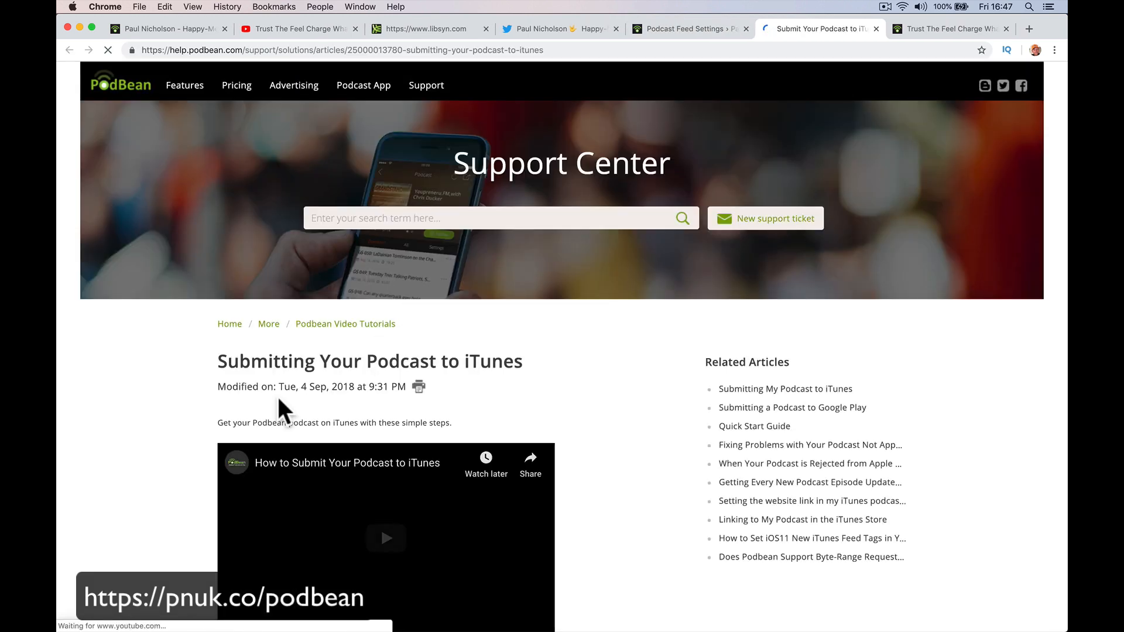
pyautogui.scroll(-5, 279, 400)
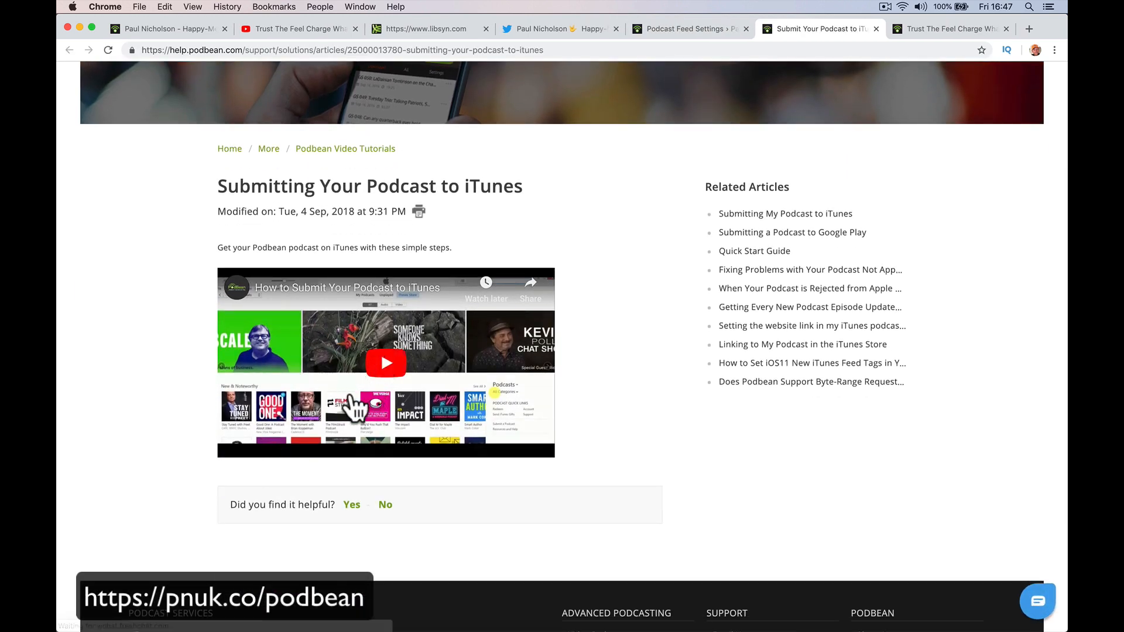
pyautogui.scroll(3, 468, 246)
# Search Google for 'itunes submit podcast'.
pyautogui.click(594, 51)
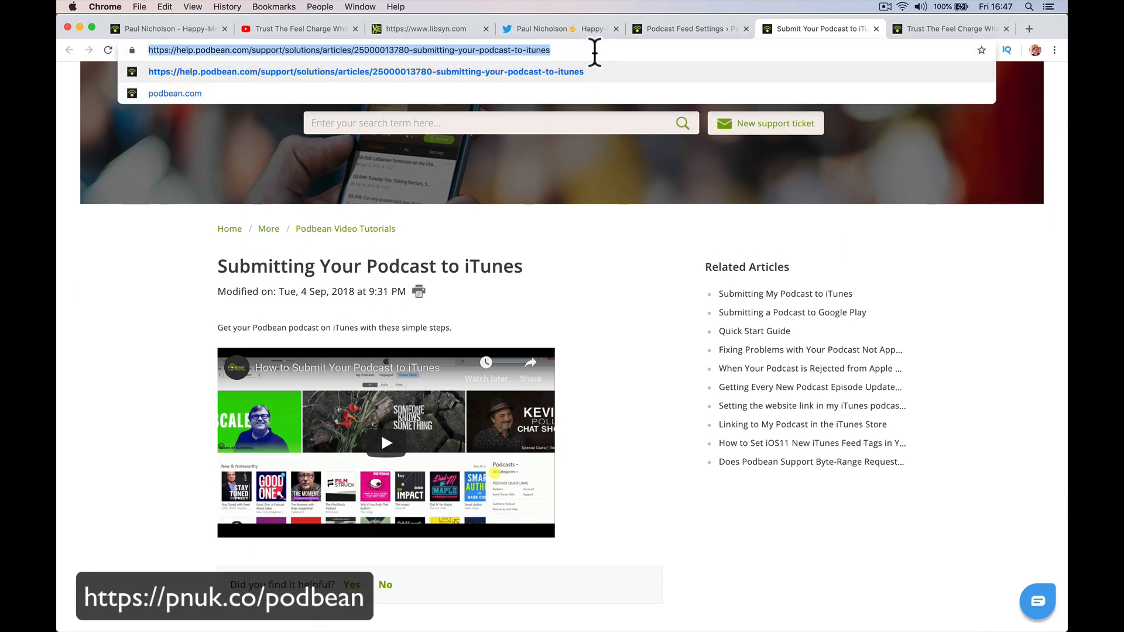
pyautogui.write('pa')
pyautogui.press('BackSpace')
pyautogui.press('BackSpace')
pyautogui.write('it')
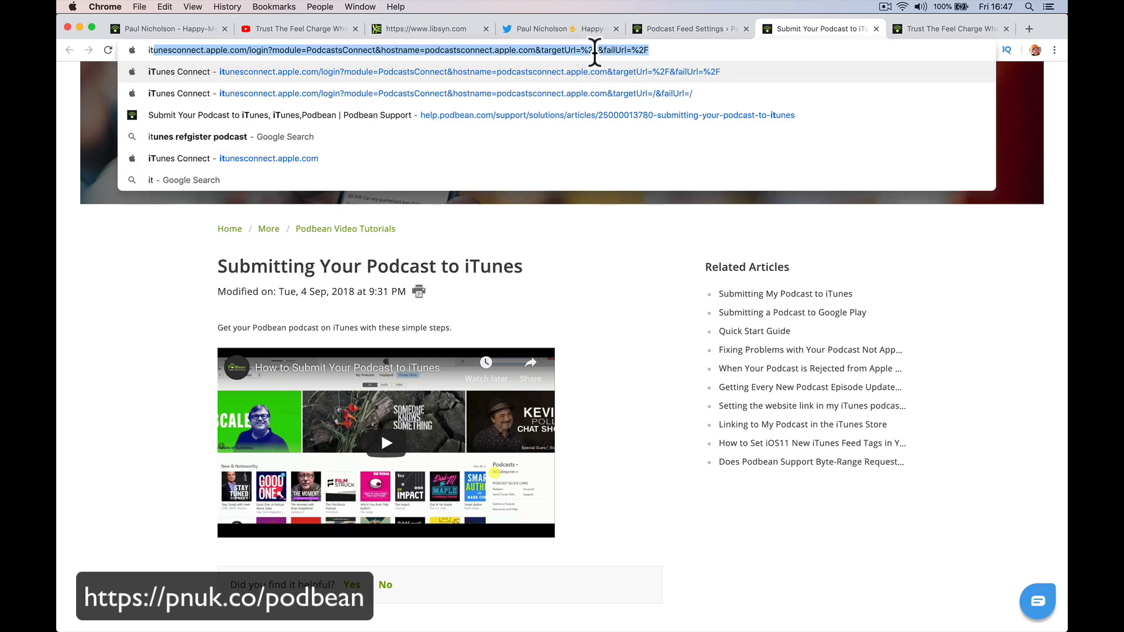
pyautogui.write('unes ')
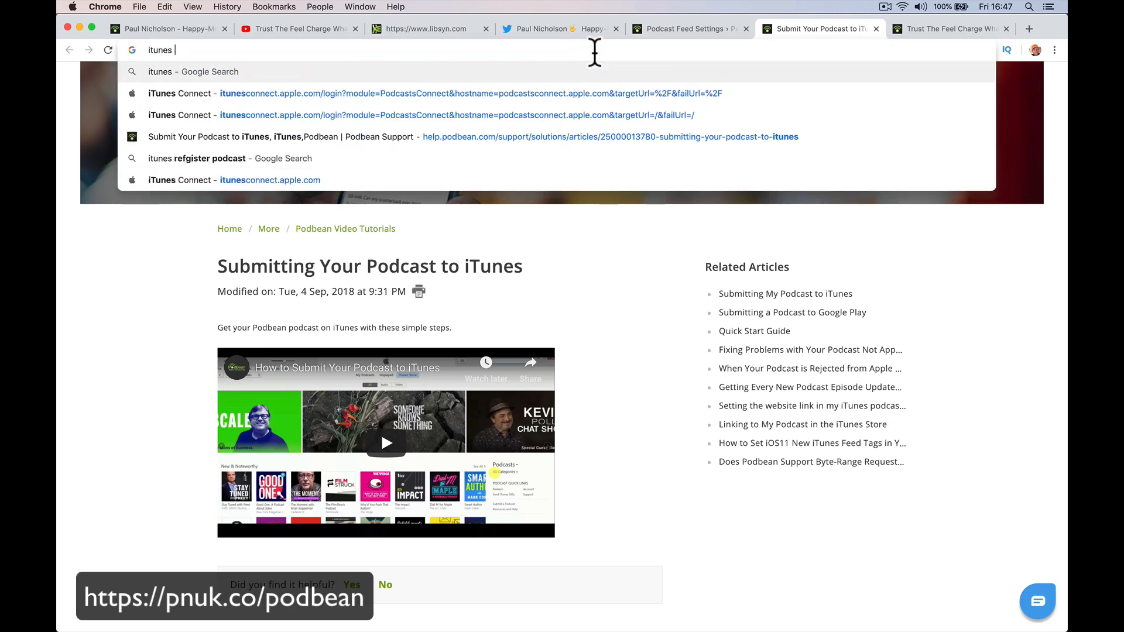
pyautogui.write('submit')
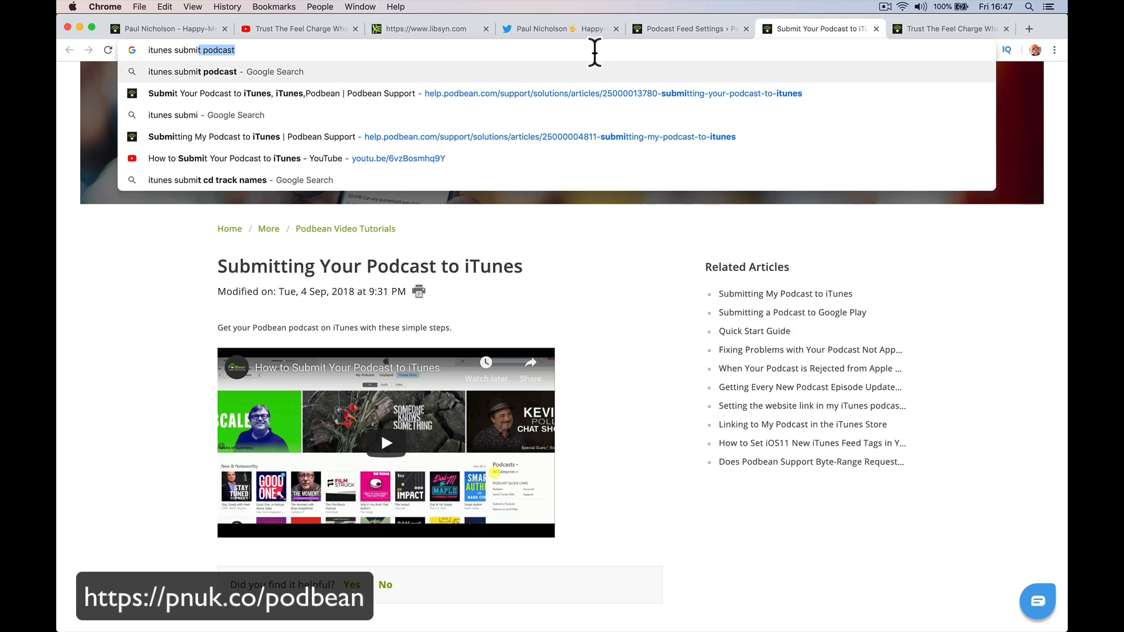
pyautogui.press('Right')
pyautogui.press('Return')
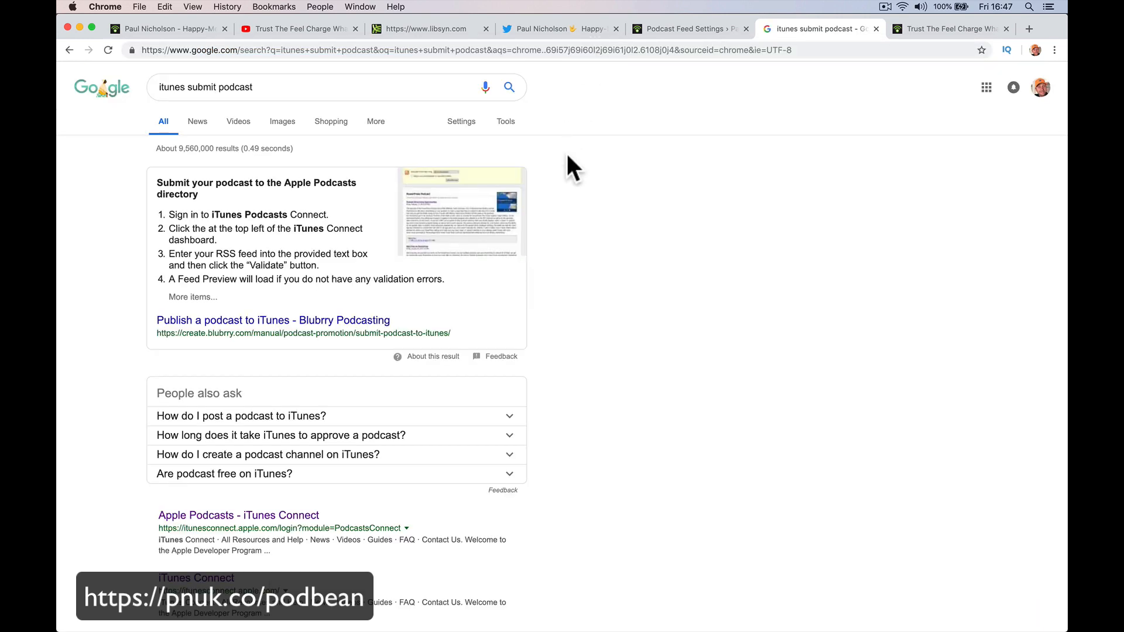
# Open the 'Apple Podcasts - iTunes Connect' result from the search results.
pyautogui.scroll(-4, 390, 351)
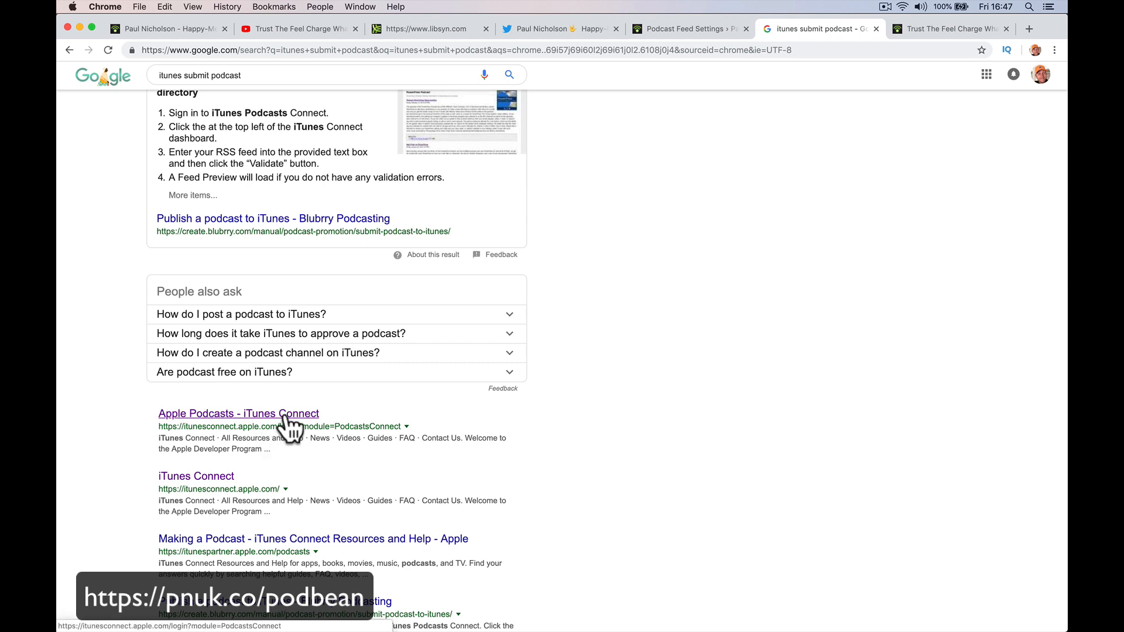
pyautogui.click(285, 414)
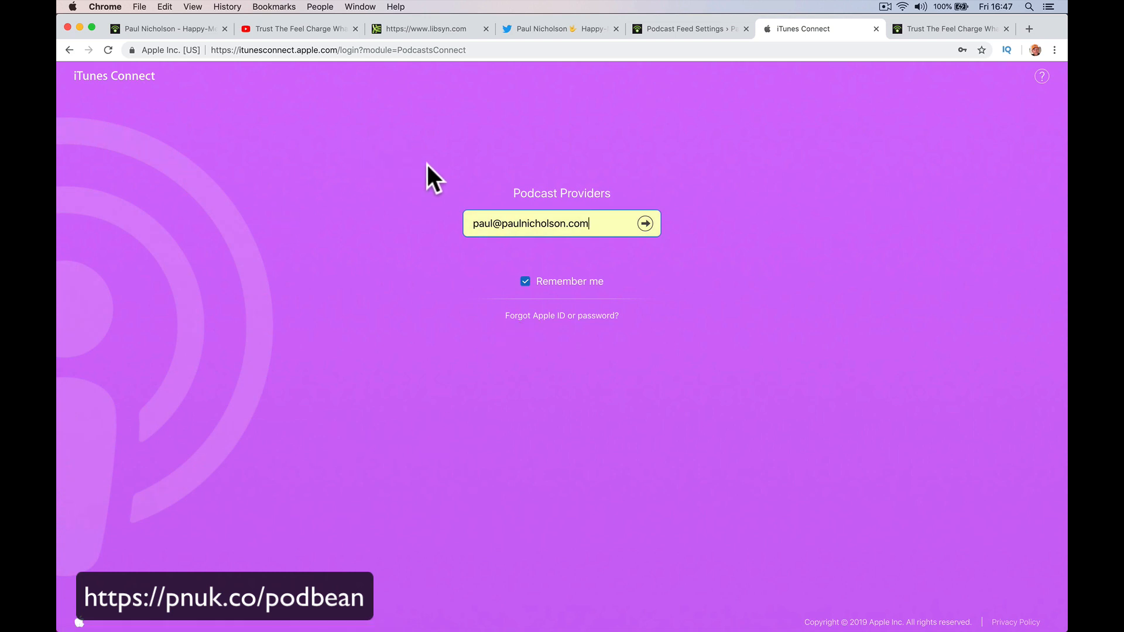
# Sign in, paste the copied Podbean RSS feed URL into the RSS Feed URL field, and validate it.
pyautogui.click(644, 223)
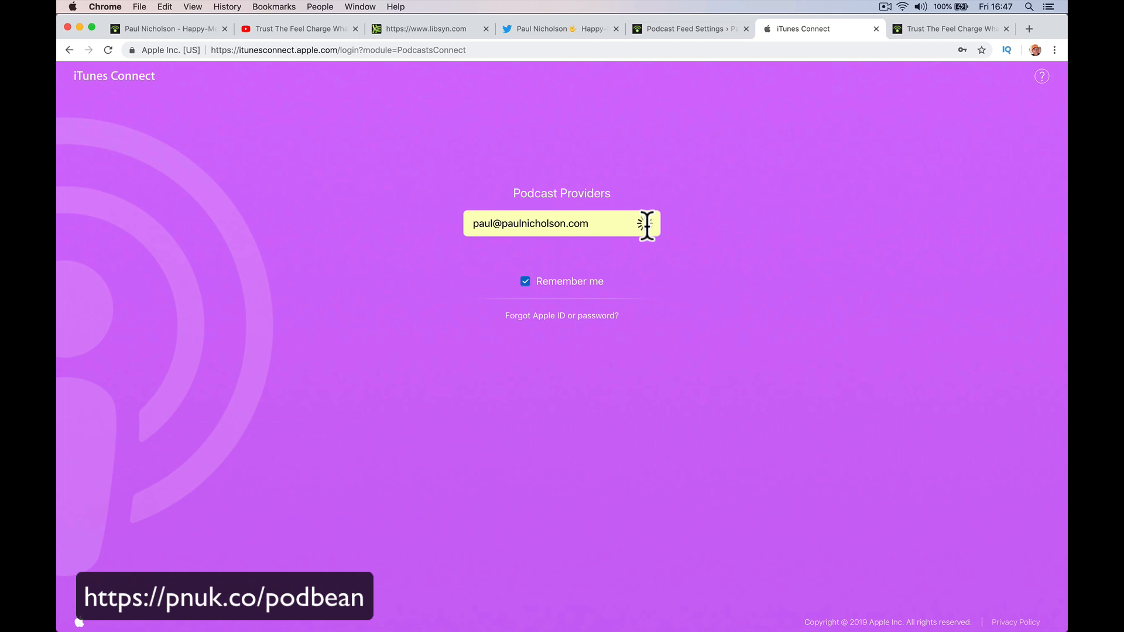
pyautogui.click(643, 249)
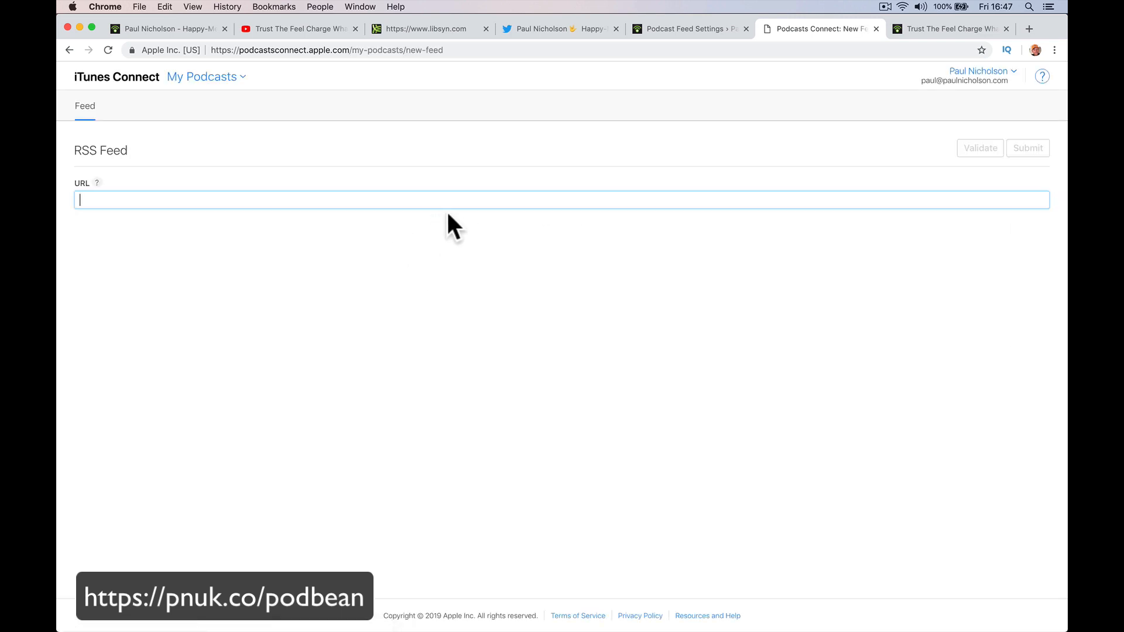
pyautogui.click(915, 32)
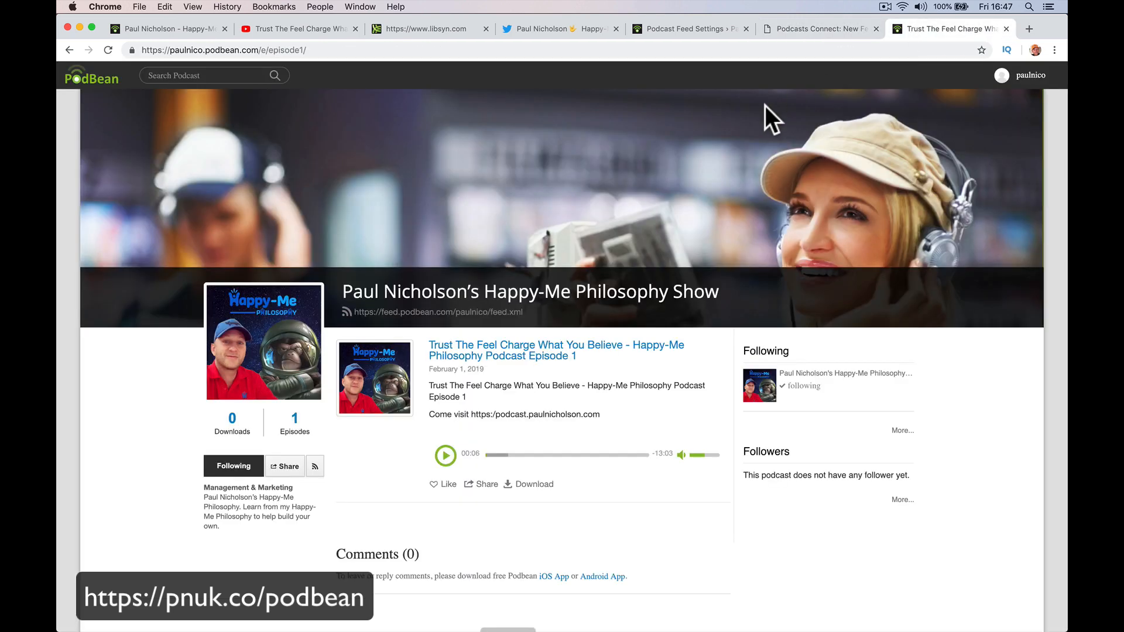
pyautogui.click(697, 29)
pyautogui.rightClick(465, 283)
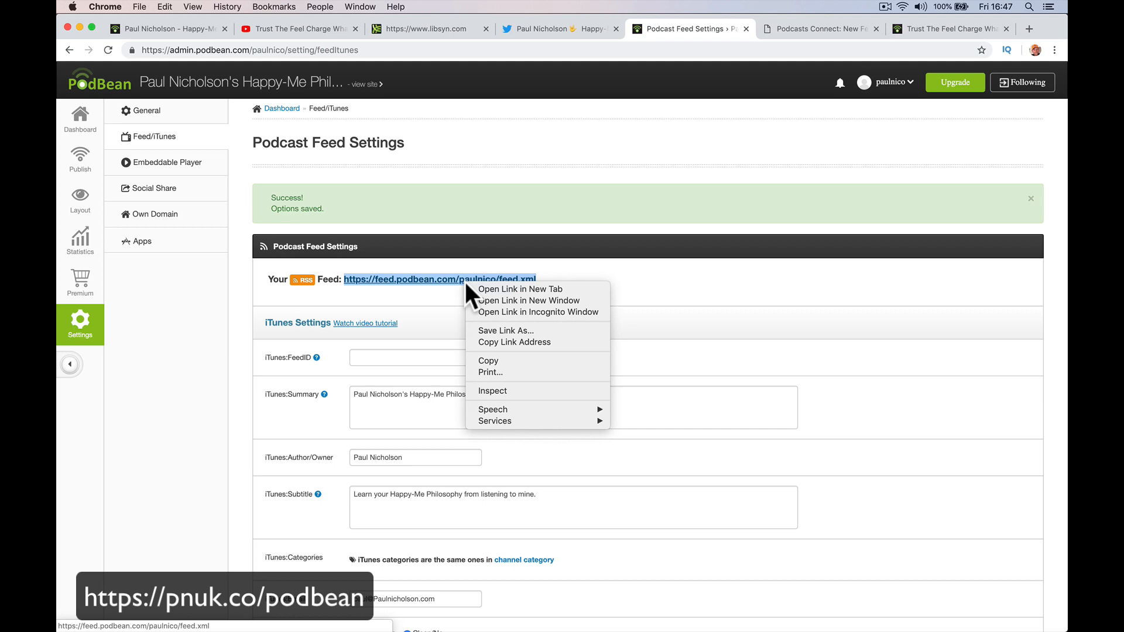
pyautogui.click(488, 361)
pyautogui.click(785, 30)
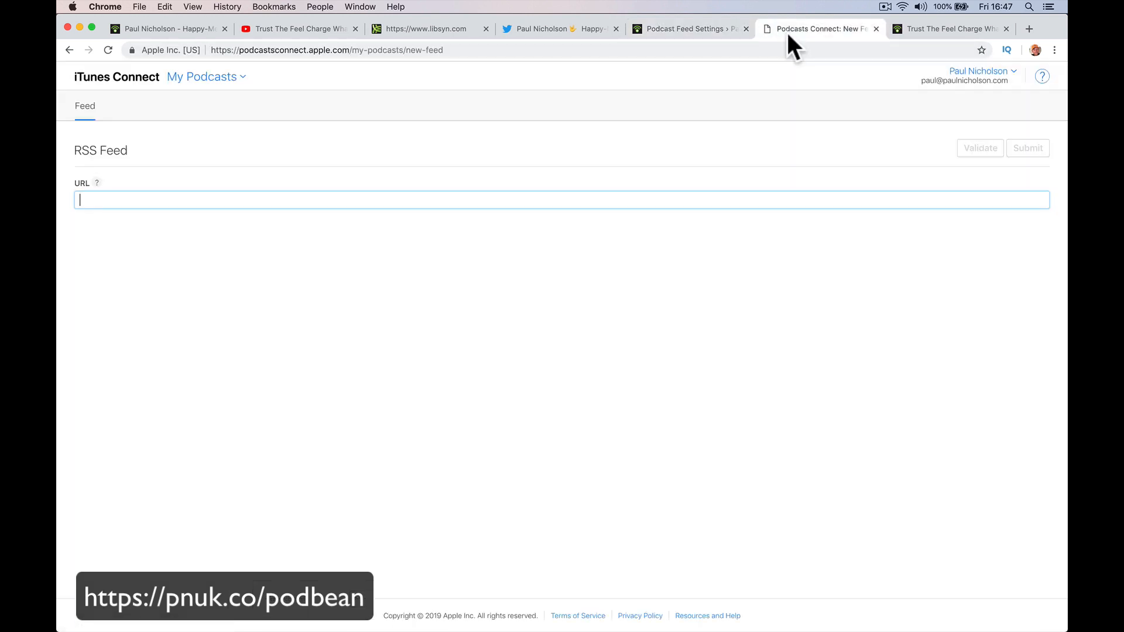
pyautogui.rightClick(536, 202)
pyautogui.click(561, 283)
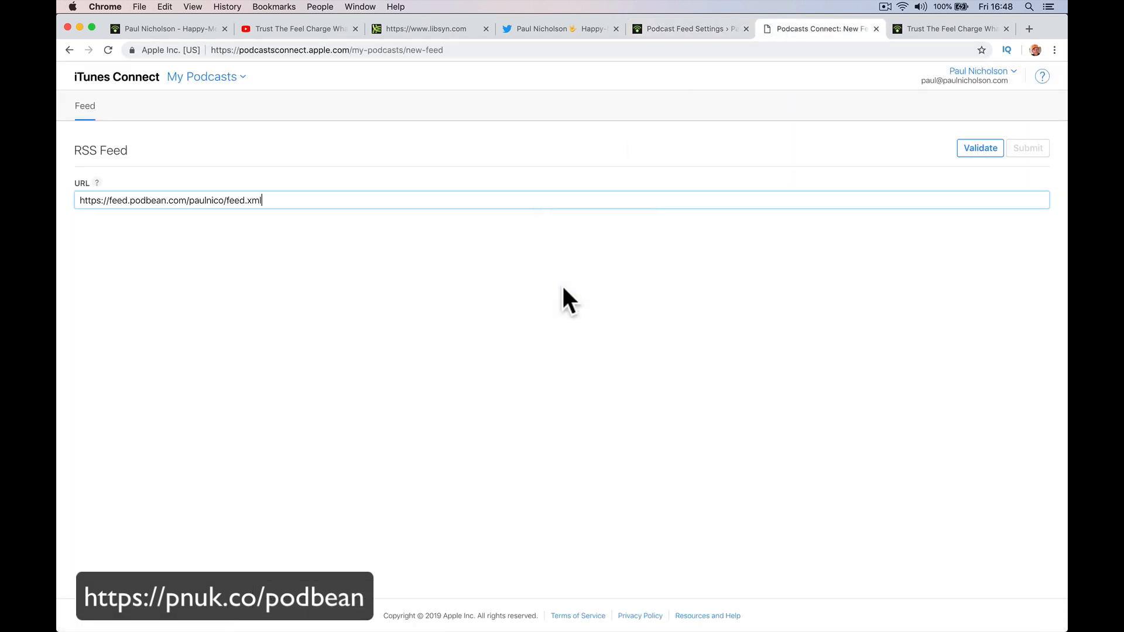
pyautogui.click(977, 150)
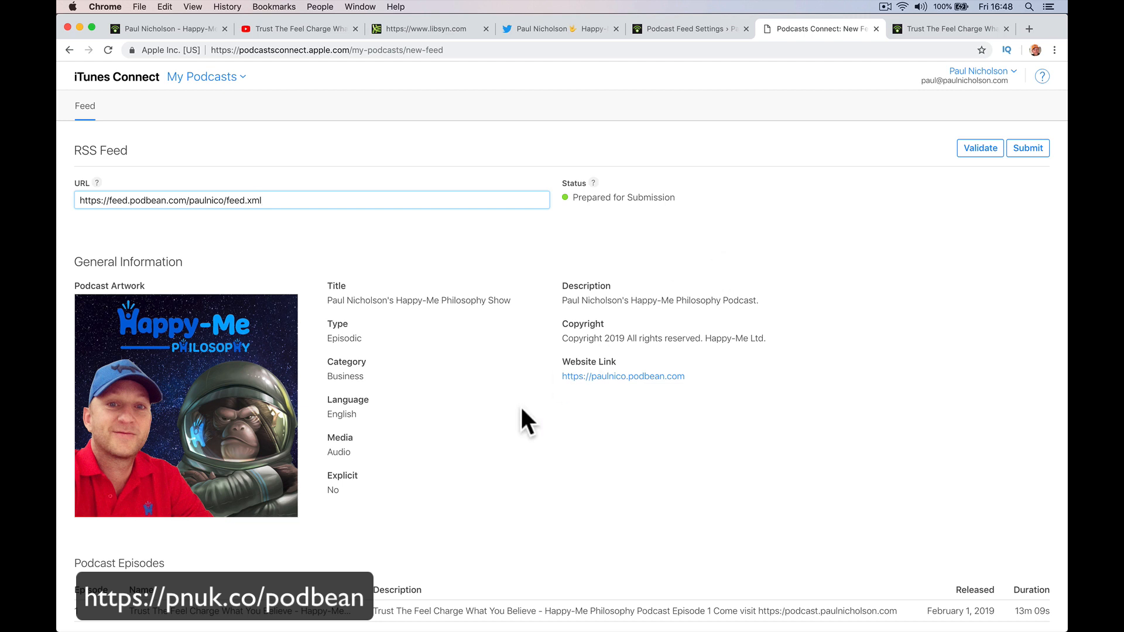
# Scroll through the validated feed's General Information and Podcast Episodes sections.
pyautogui.scroll(-2, 521, 410)
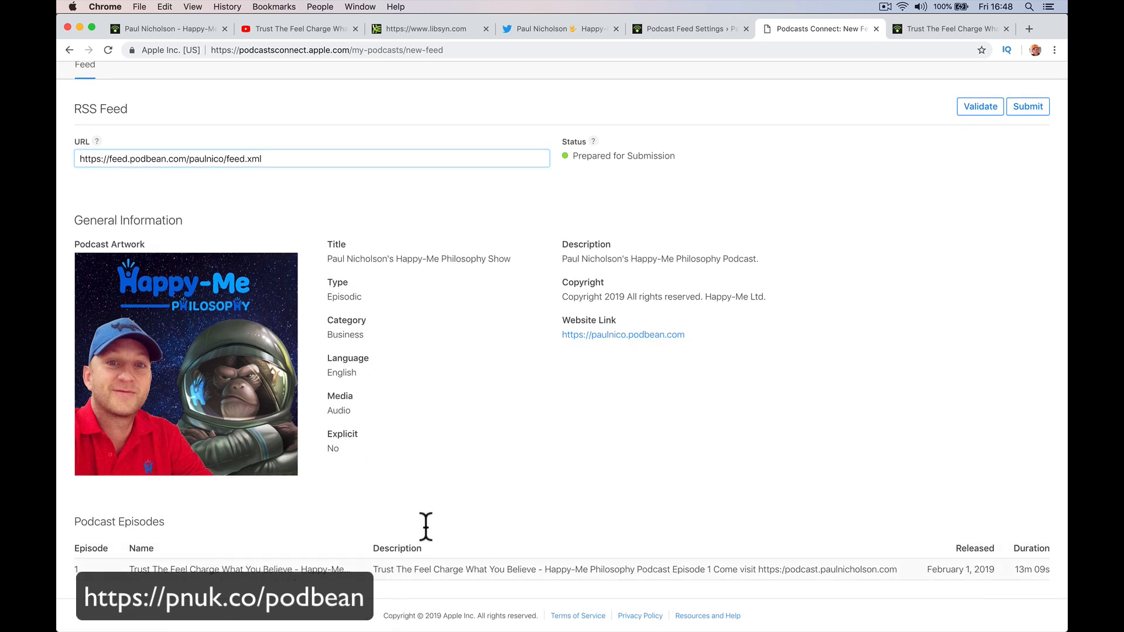
pyautogui.scroll(2, 407, 281)
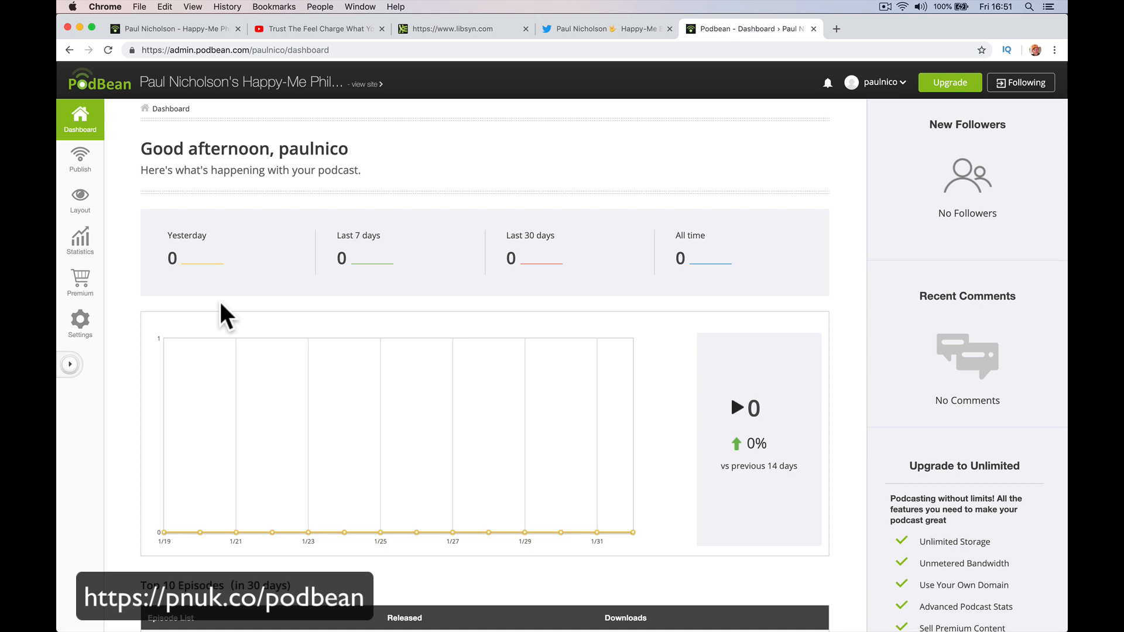
# On the public podcast site, start sharing the episode to Facebook, then leave and close sharing.
pyautogui.click(316, 83)
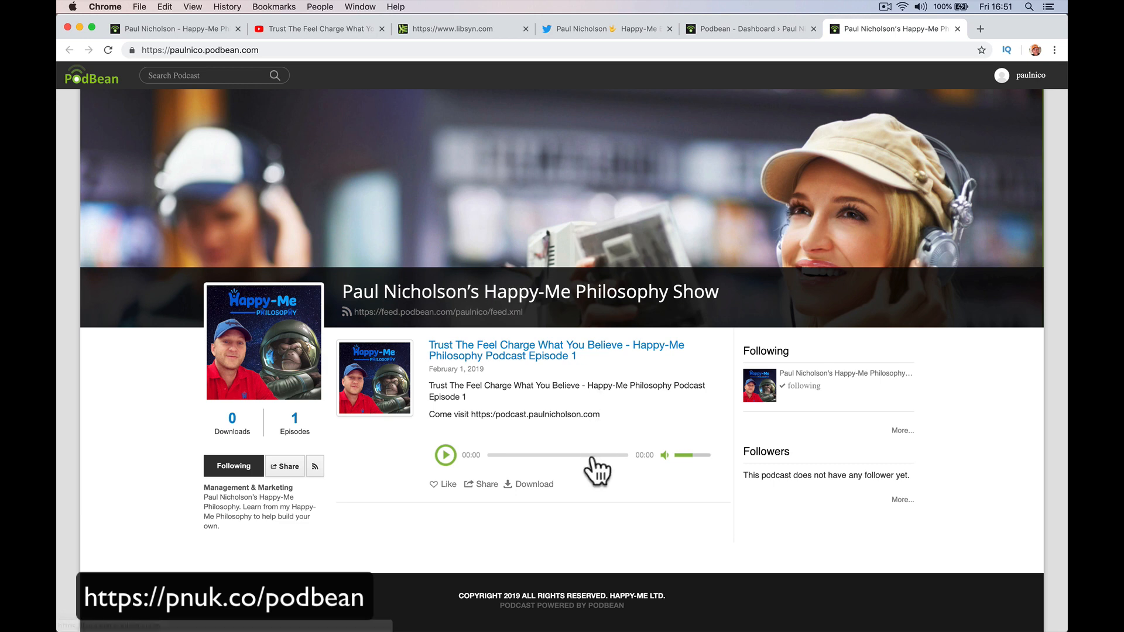
pyautogui.click(483, 486)
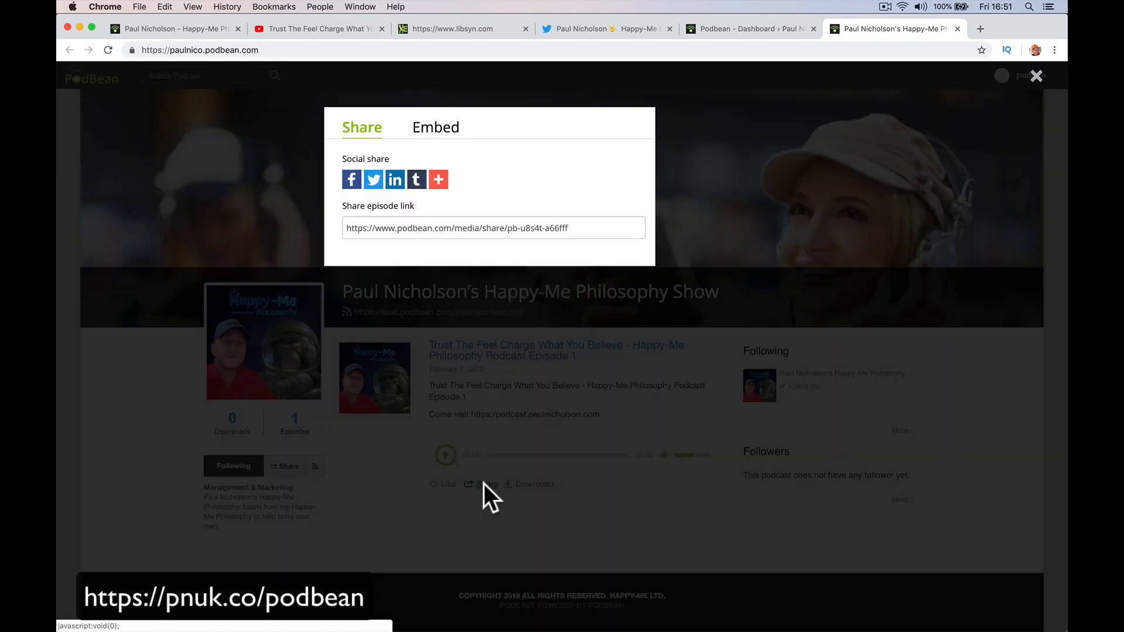
pyautogui.click(351, 180)
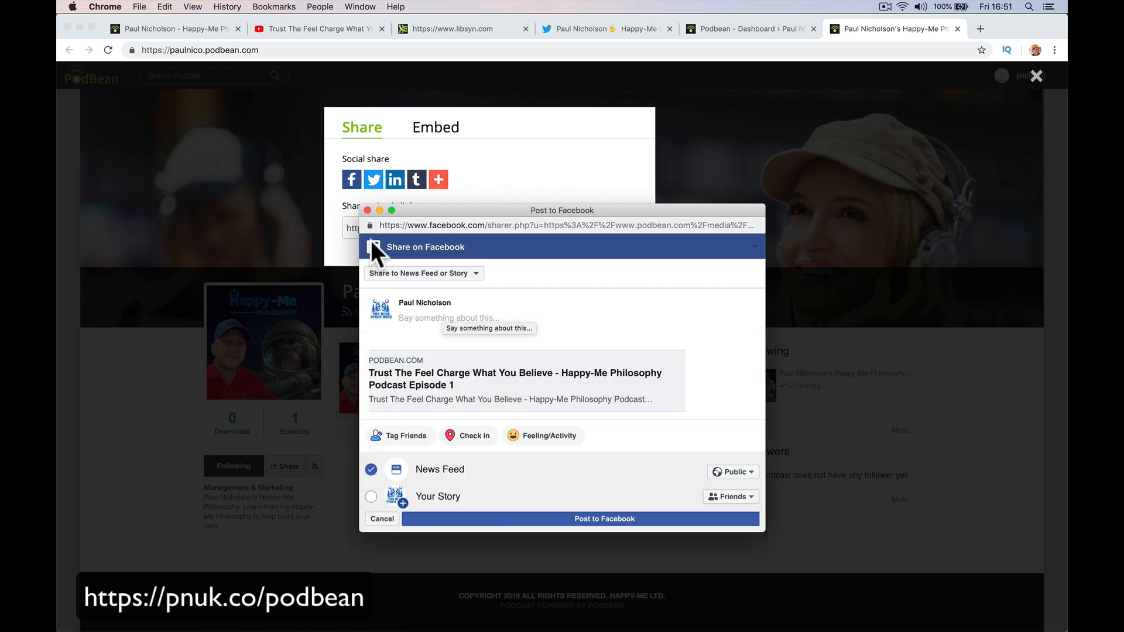
pyautogui.doubleClick(362, 215)
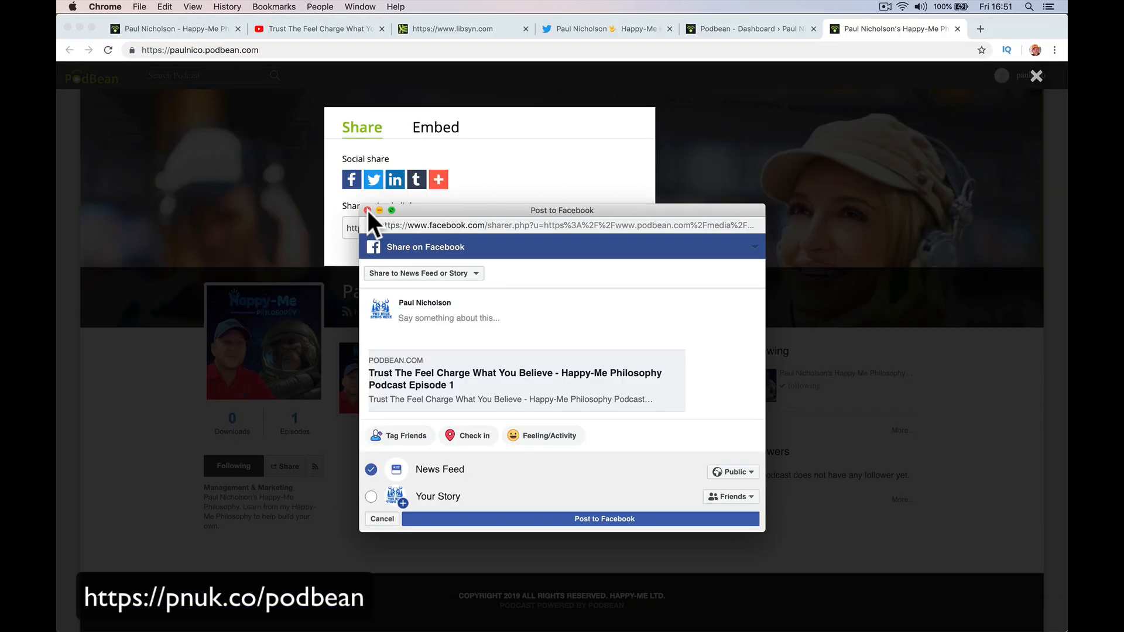
pyautogui.click(367, 210)
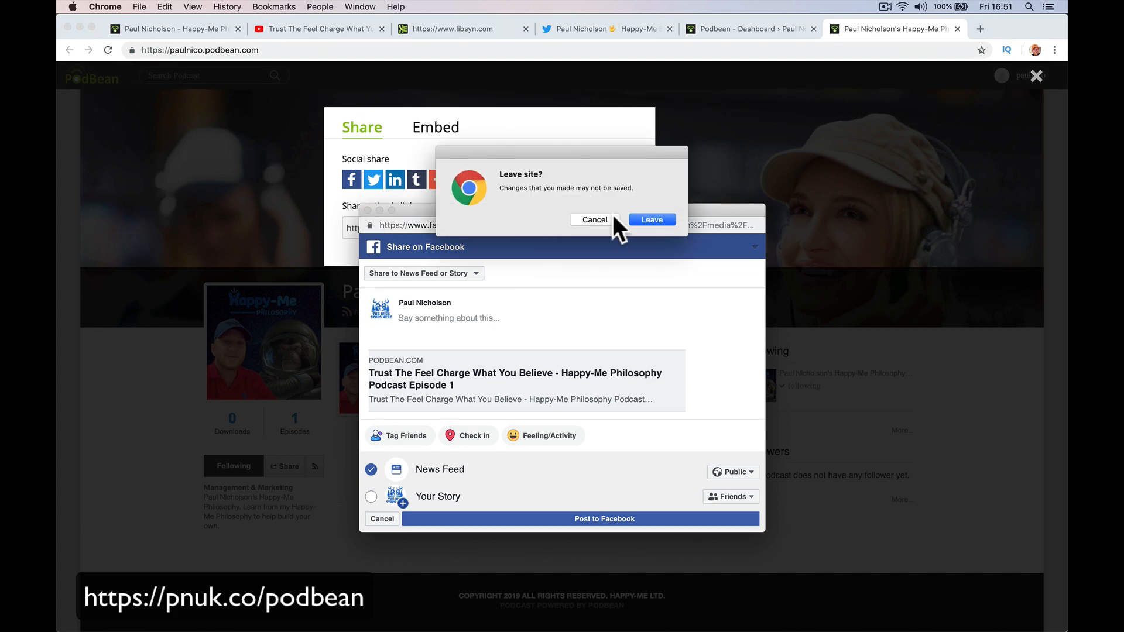
pyautogui.click(636, 222)
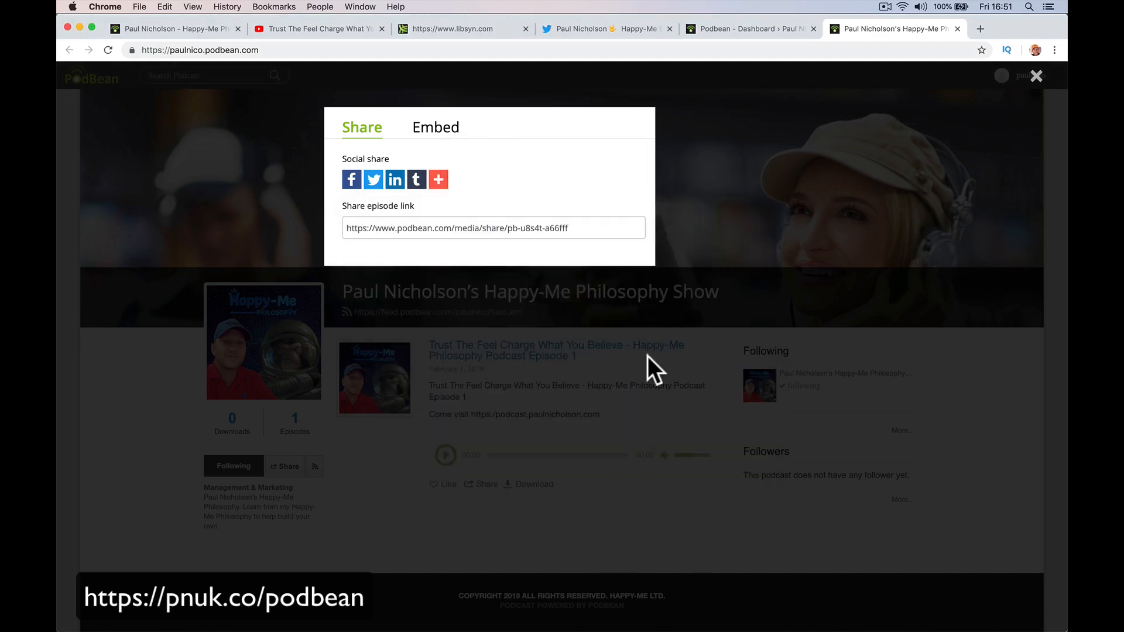
pyautogui.click(1036, 76)
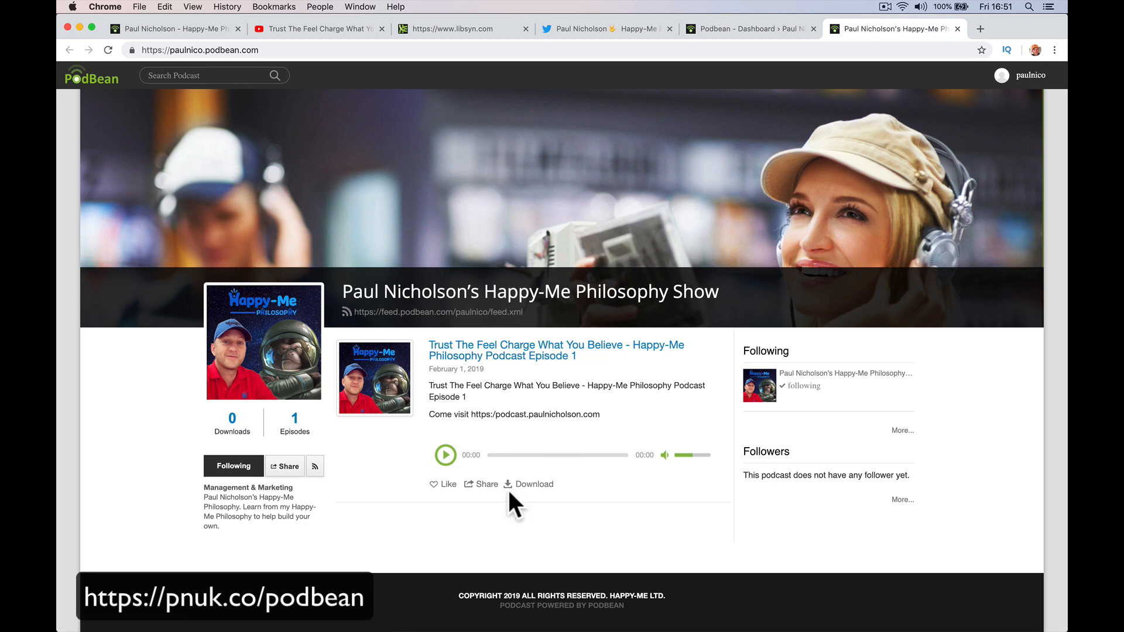
# Retry the Facebook share, close it, and return to the Podbean dashboard.
pyautogui.click(486, 484)
pyautogui.click(352, 177)
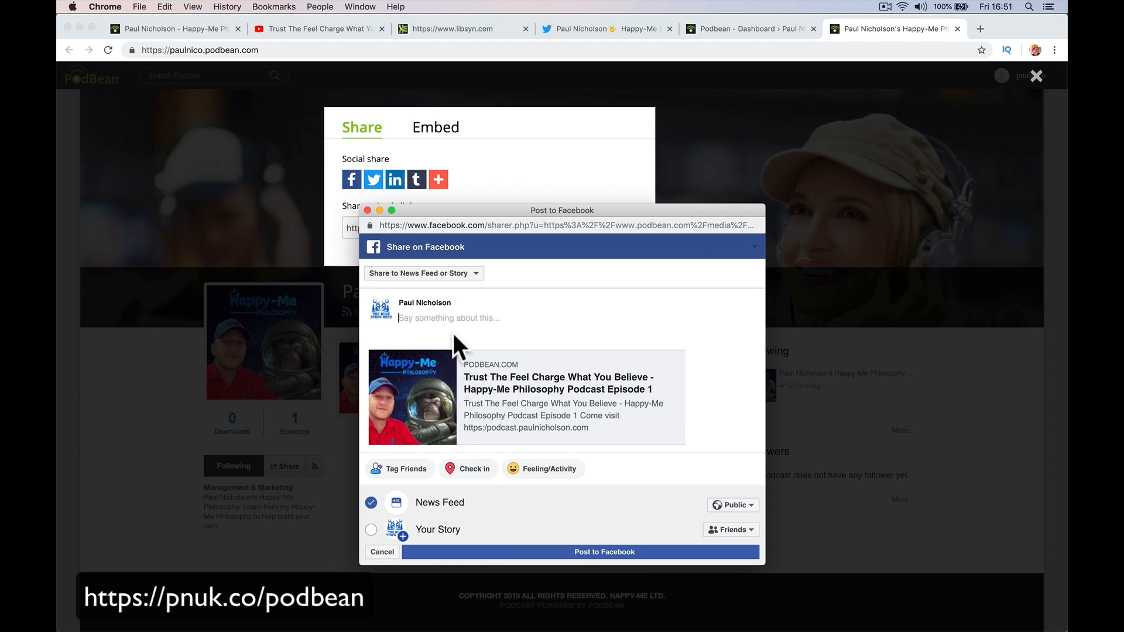
pyautogui.click(367, 209)
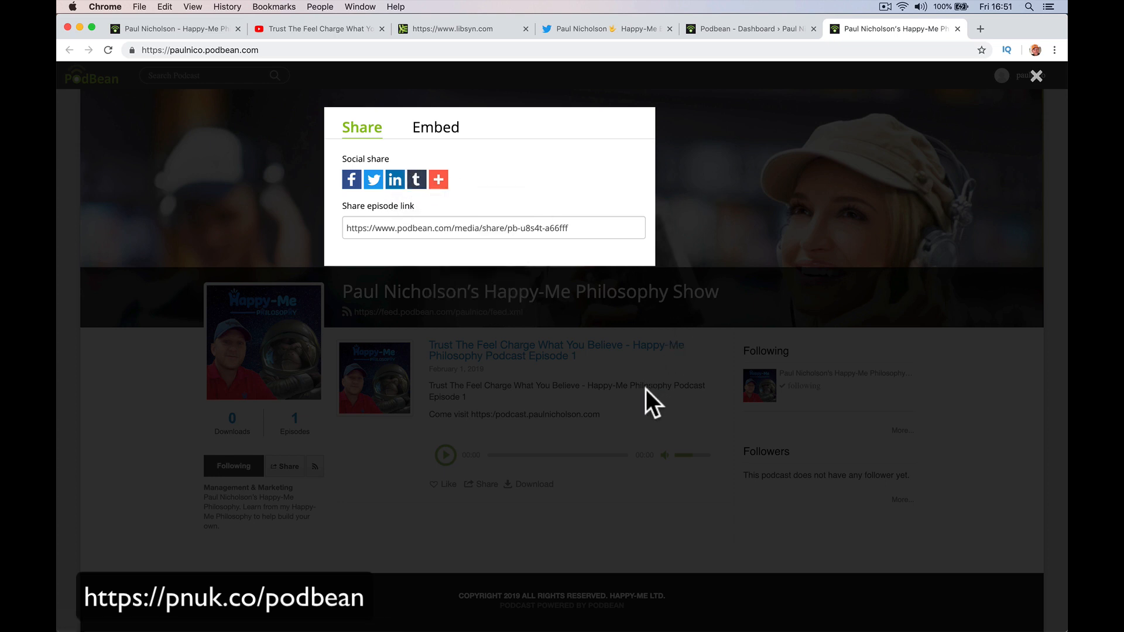
pyautogui.click(1036, 77)
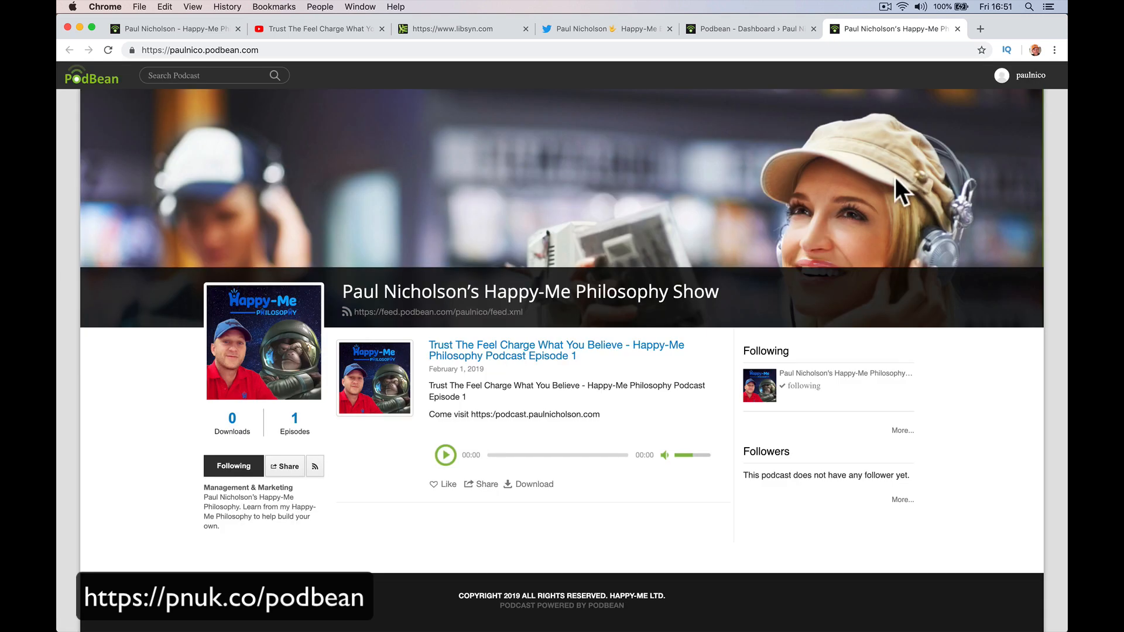
pyautogui.click(720, 30)
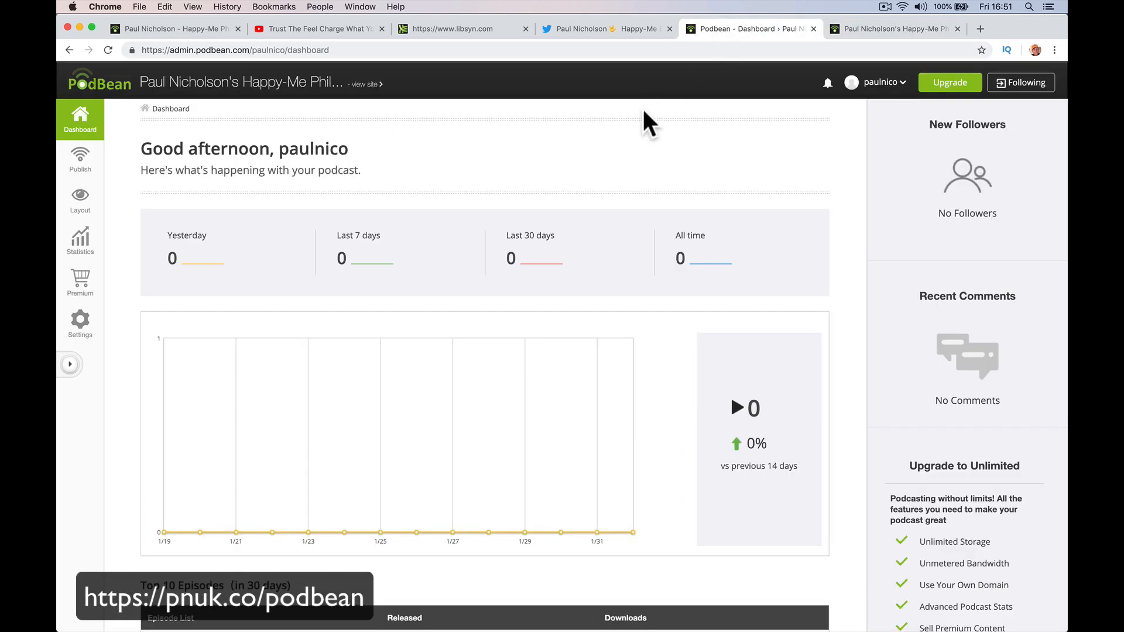
# Set the embeddable player colour to blue and copy its embed code.
pyautogui.click(92, 175)
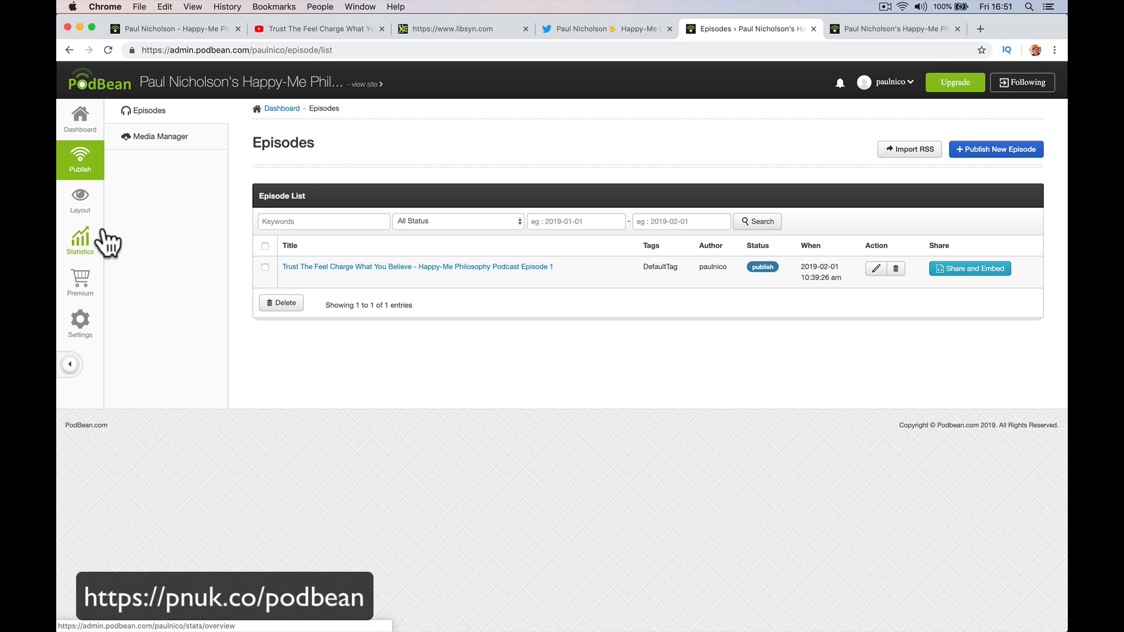
pyautogui.click(86, 319)
pyautogui.click(157, 165)
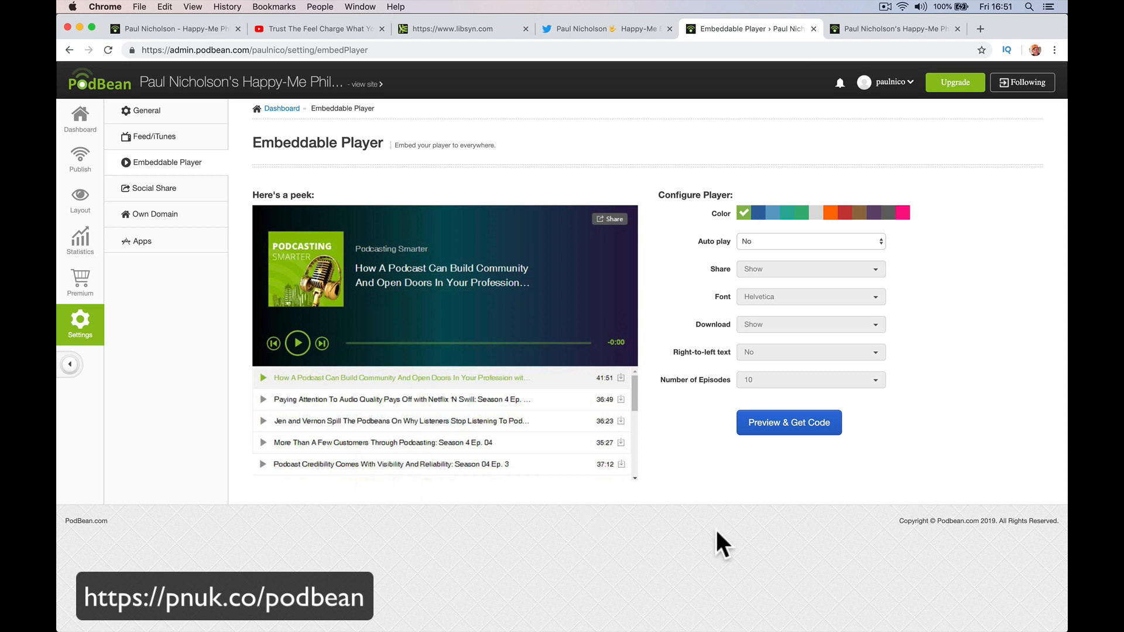
pyautogui.click(796, 431)
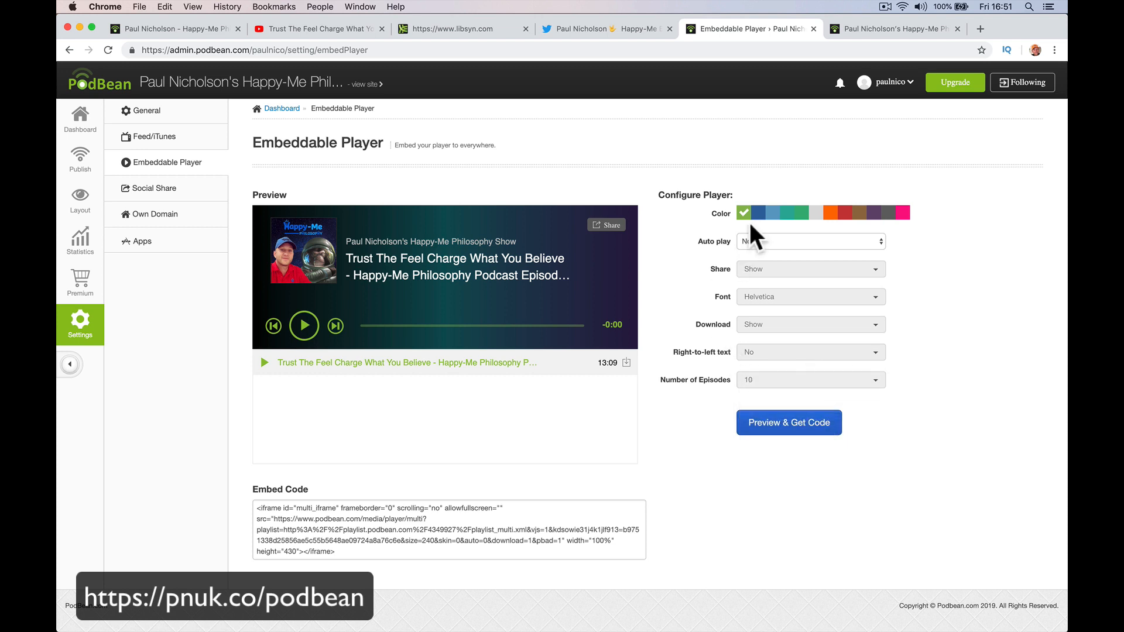
pyautogui.click(760, 214)
pyautogui.click(796, 430)
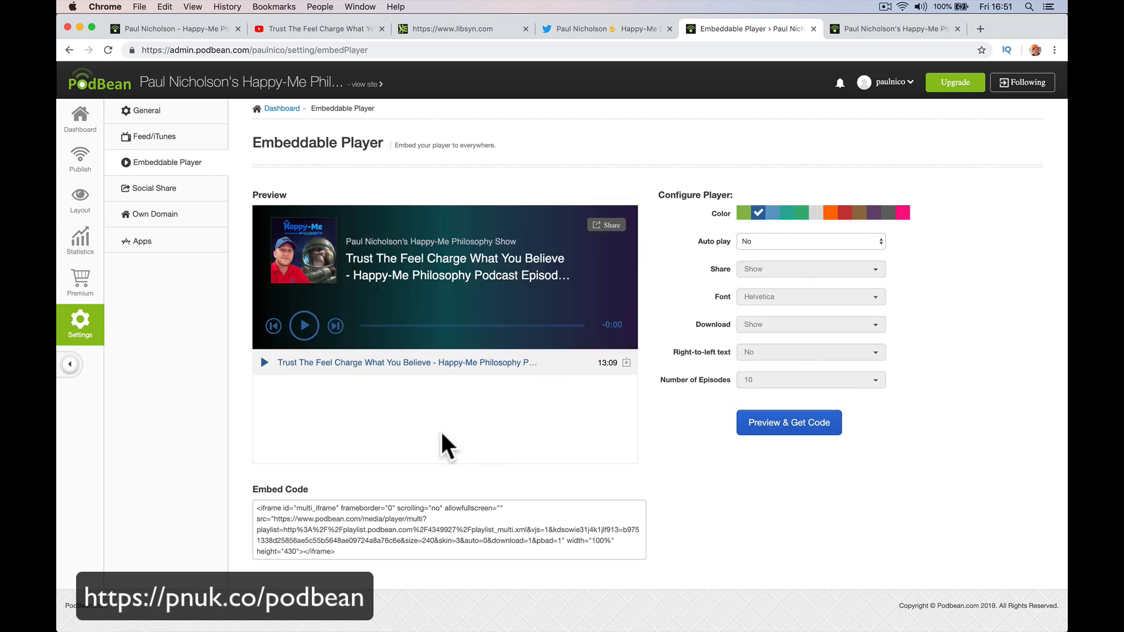
pyautogui.click(397, 511)
pyautogui.rightClick(406, 518)
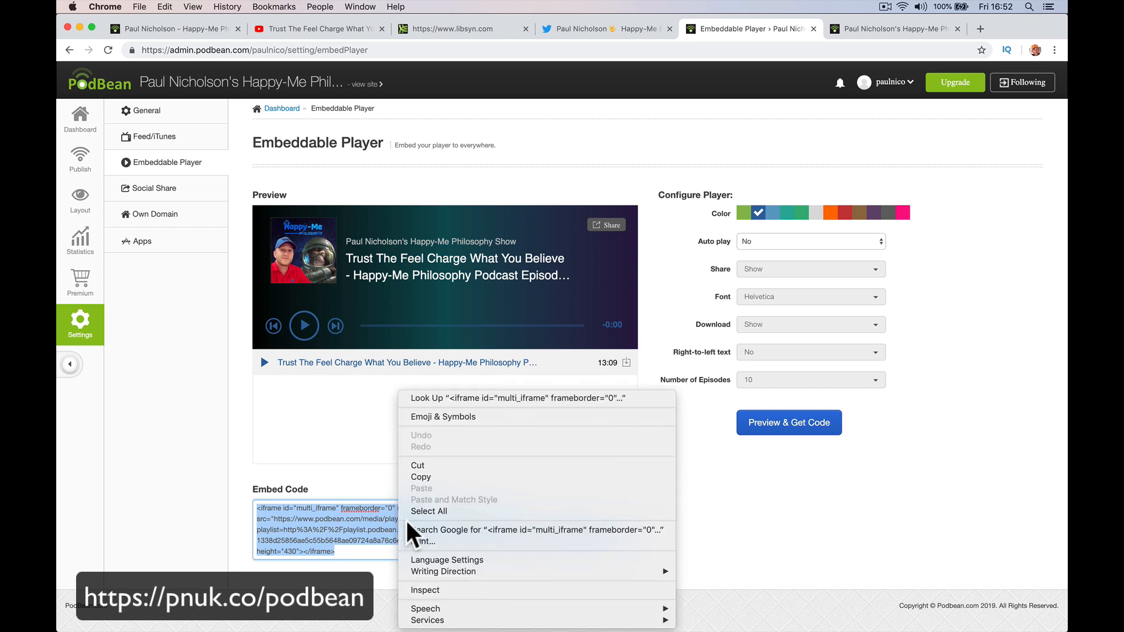
pyautogui.click(427, 473)
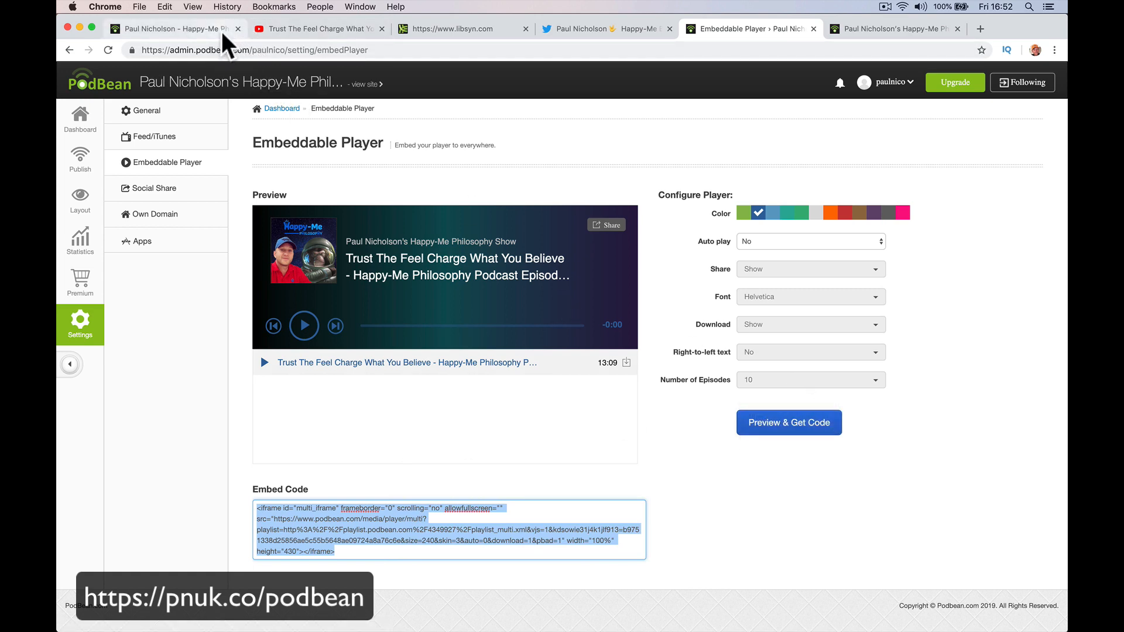
# Go to the forum.paulnicholson.com forum site.
pyautogui.click(281, 33)
pyautogui.click(300, 50)
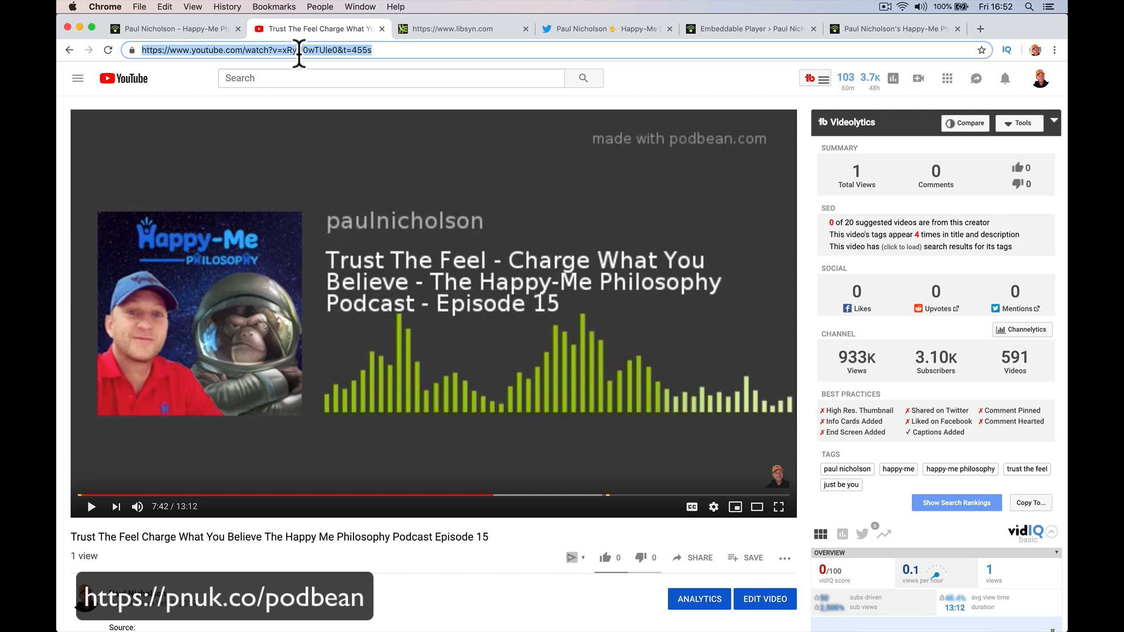
pyautogui.write('forum.')
pyautogui.press('Return')
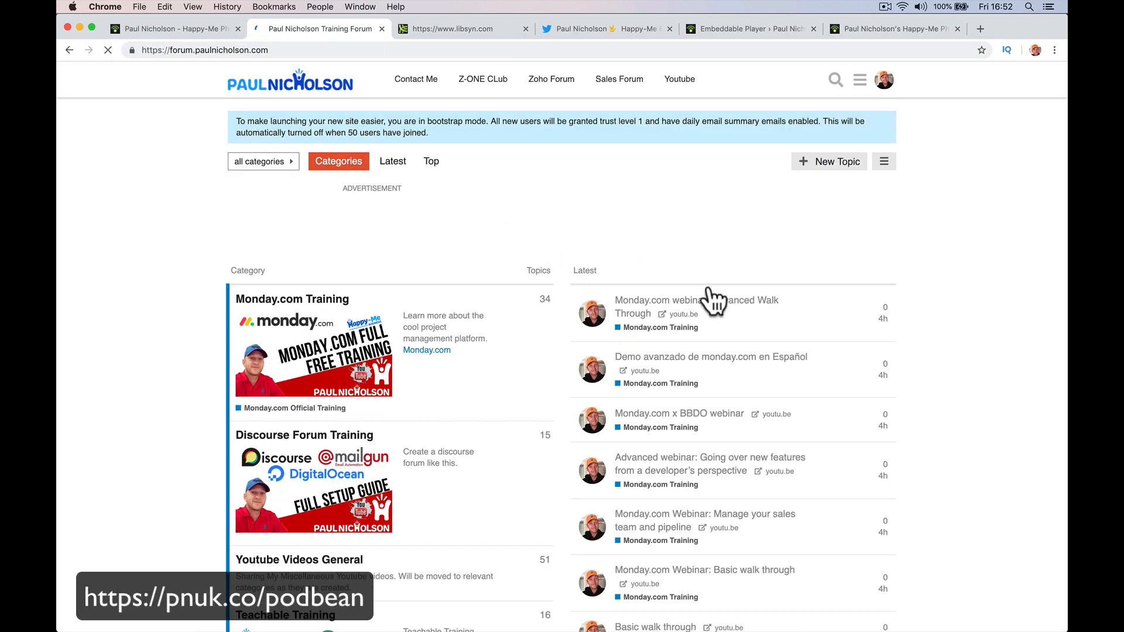
# Post a 'Lastest Podcasts' forum topic with the pasted player embed code as its body.
pyautogui.click(843, 166)
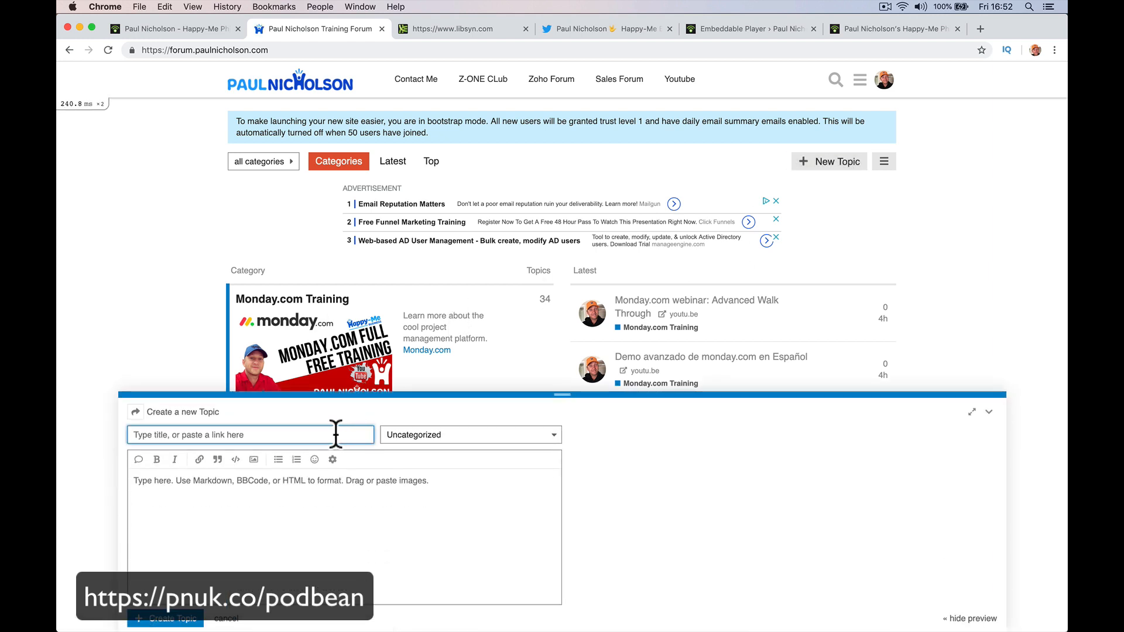
pyautogui.write('Lastest Podcasts')
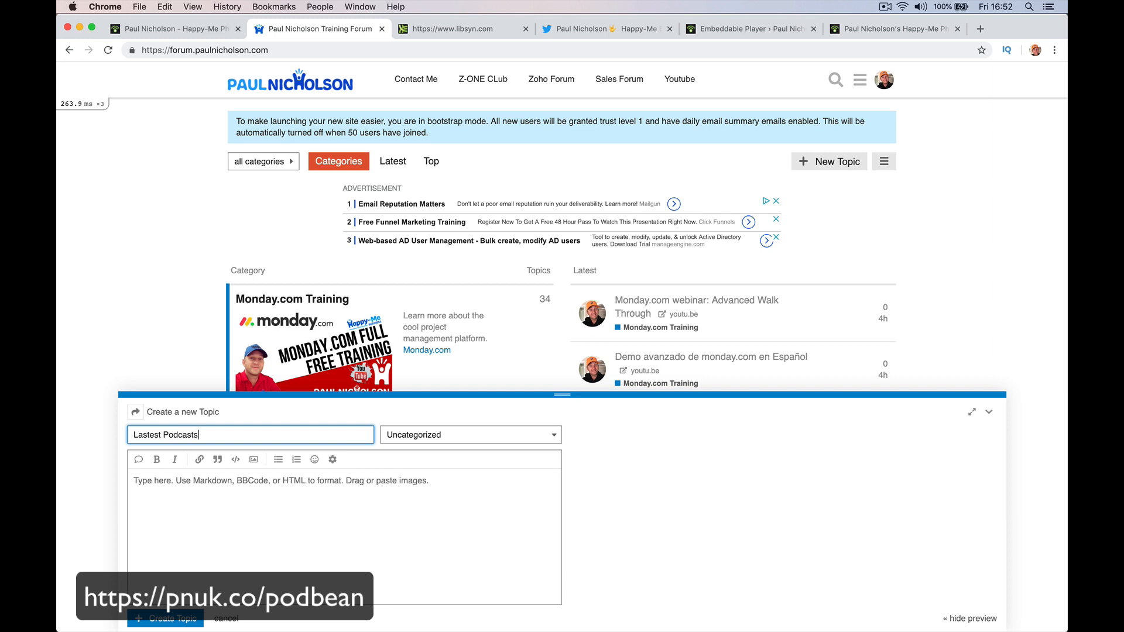
pyautogui.press('Tab')
pyautogui.click(319, 512)
pyautogui.press('super+v')
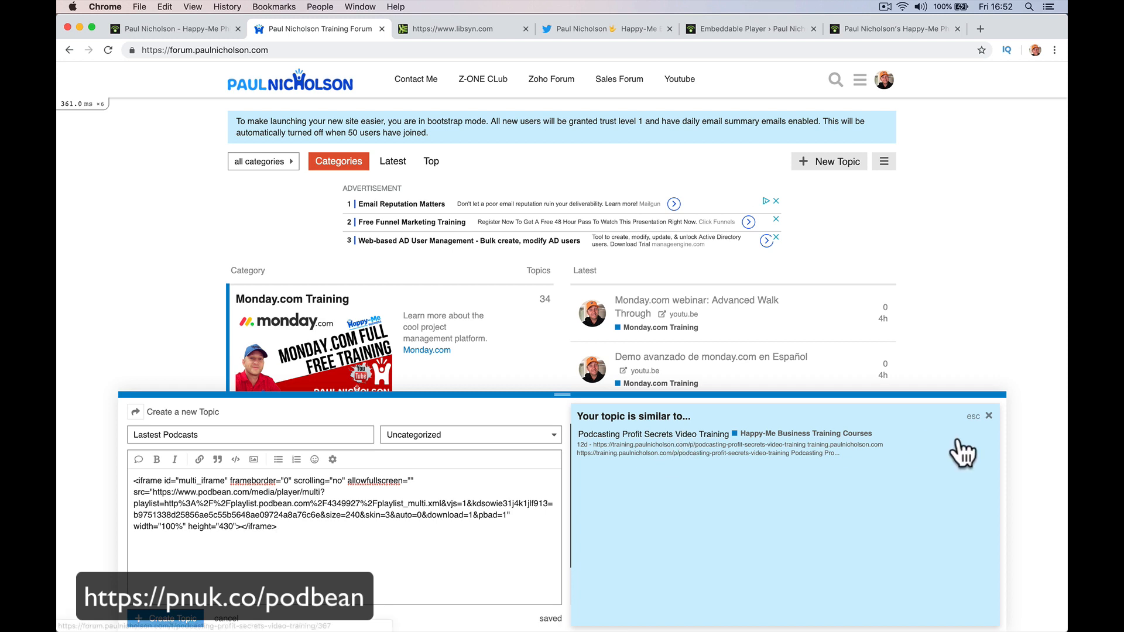
pyautogui.click(989, 417)
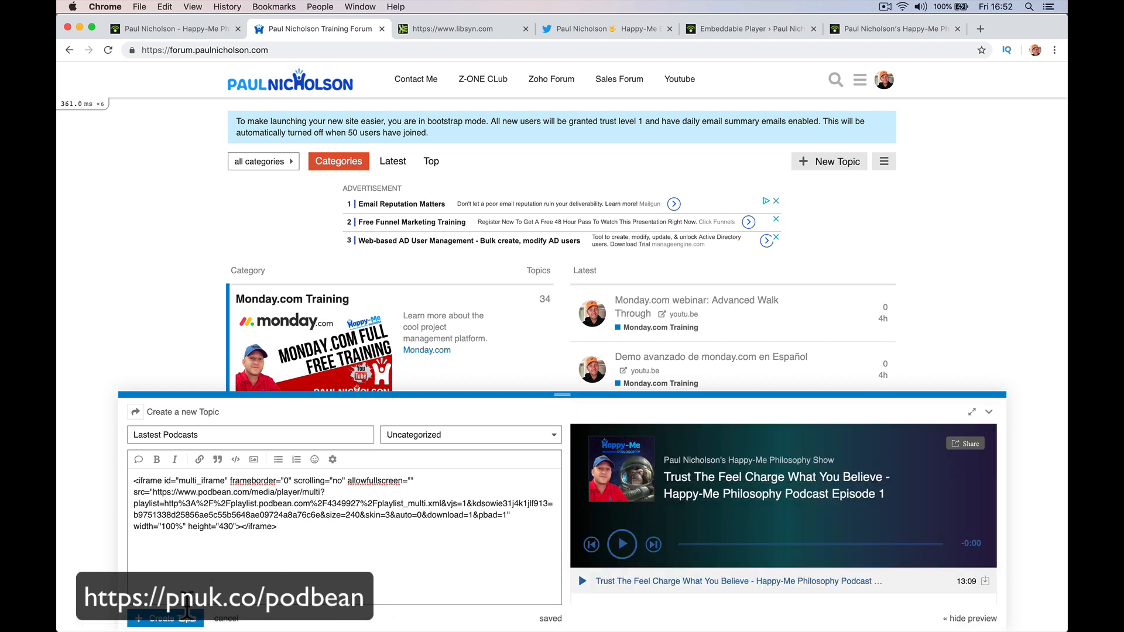
pyautogui.click(186, 615)
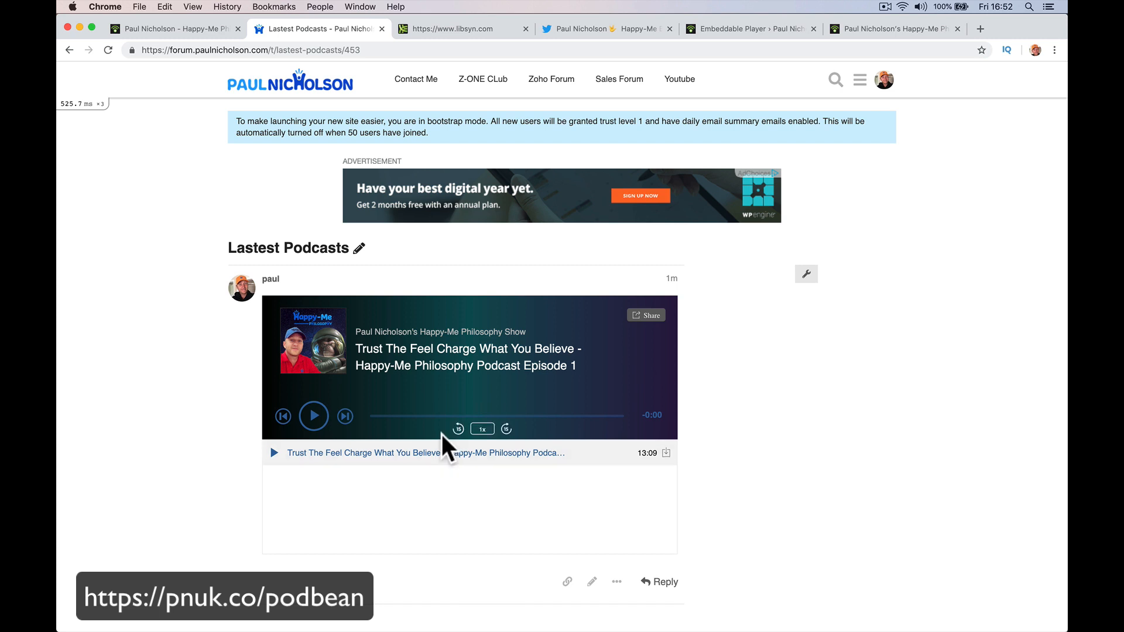
# Delete the 'Lastest Podcasts' topic and return to the public podcast page.
pyautogui.click(808, 275)
pyautogui.click(812, 322)
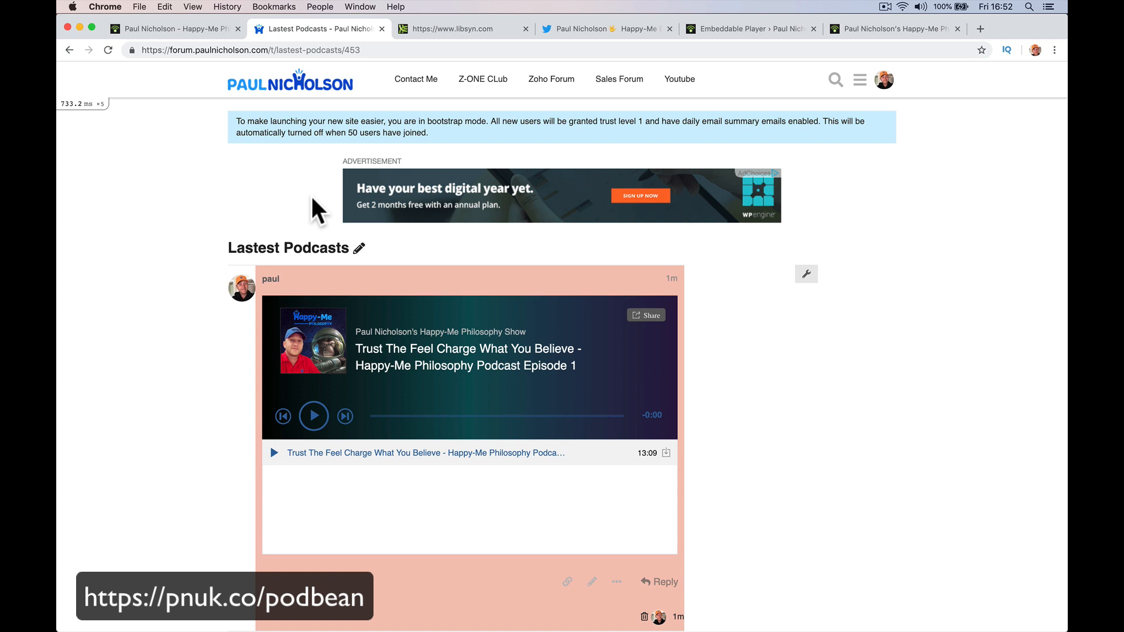
pyautogui.click(848, 27)
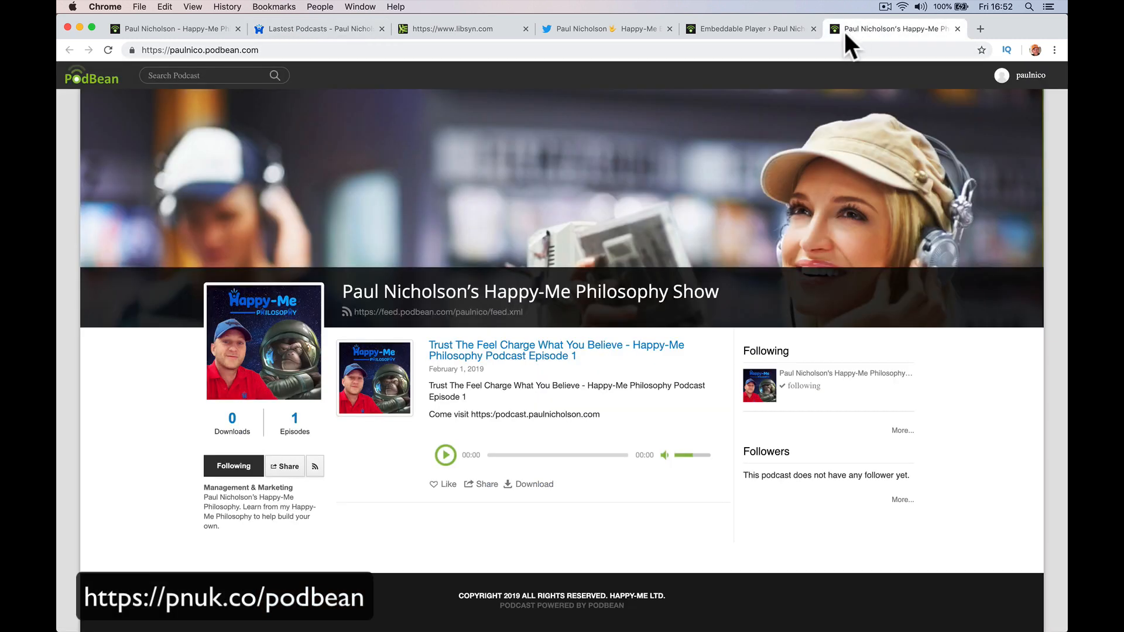
# Open the episode's public page from the Podbean episode list.
pyautogui.click(757, 28)
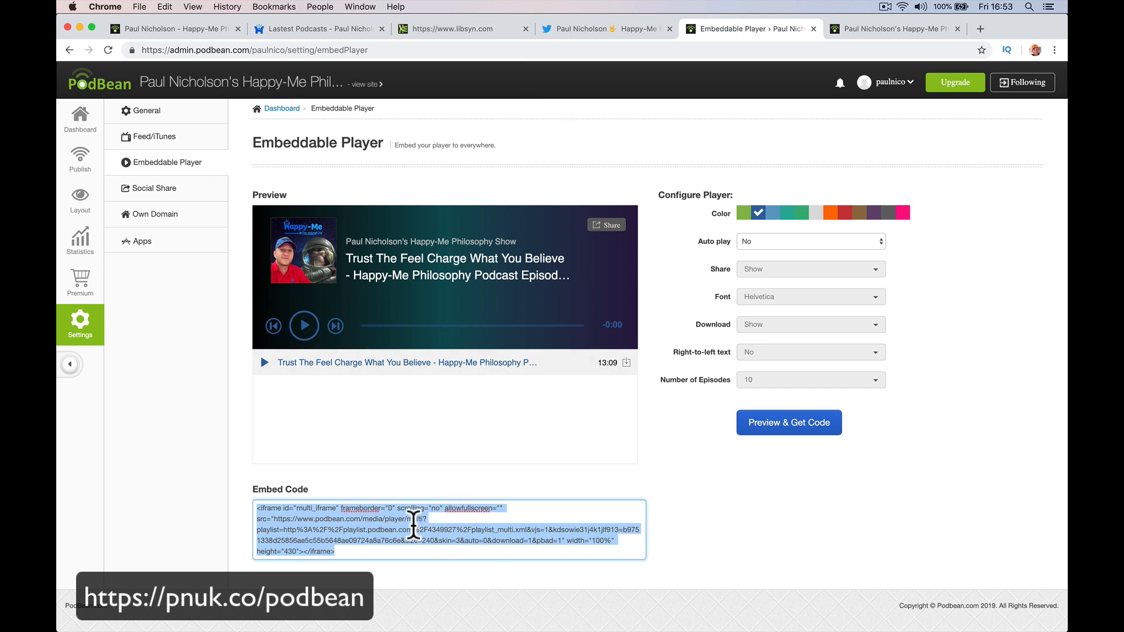
pyautogui.click(410, 525)
pyautogui.click(83, 199)
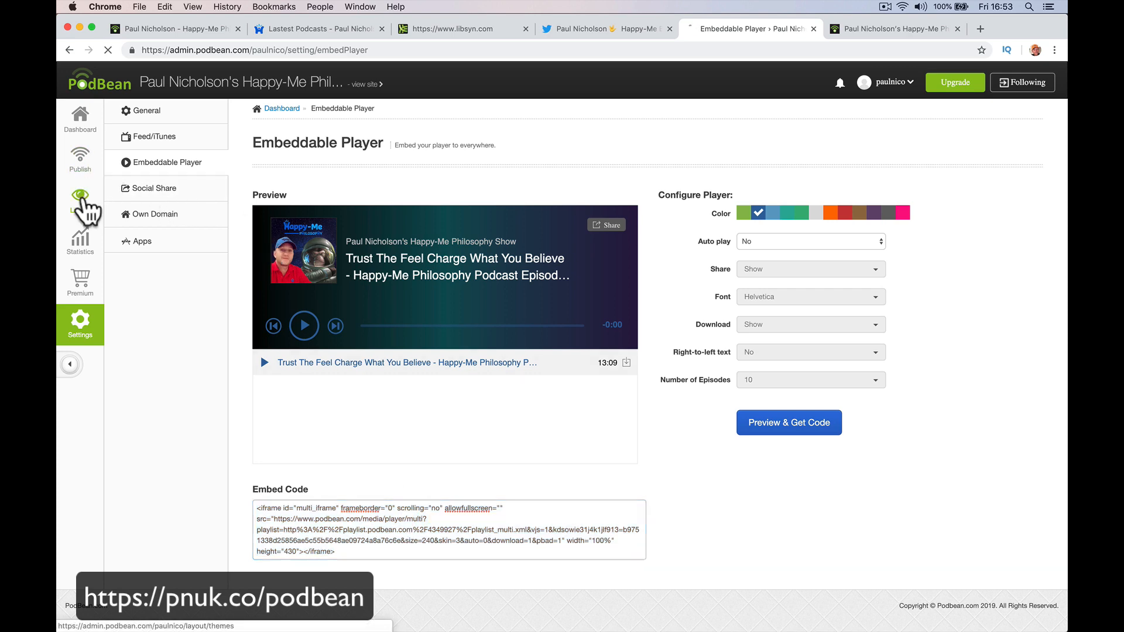
pyautogui.click(82, 167)
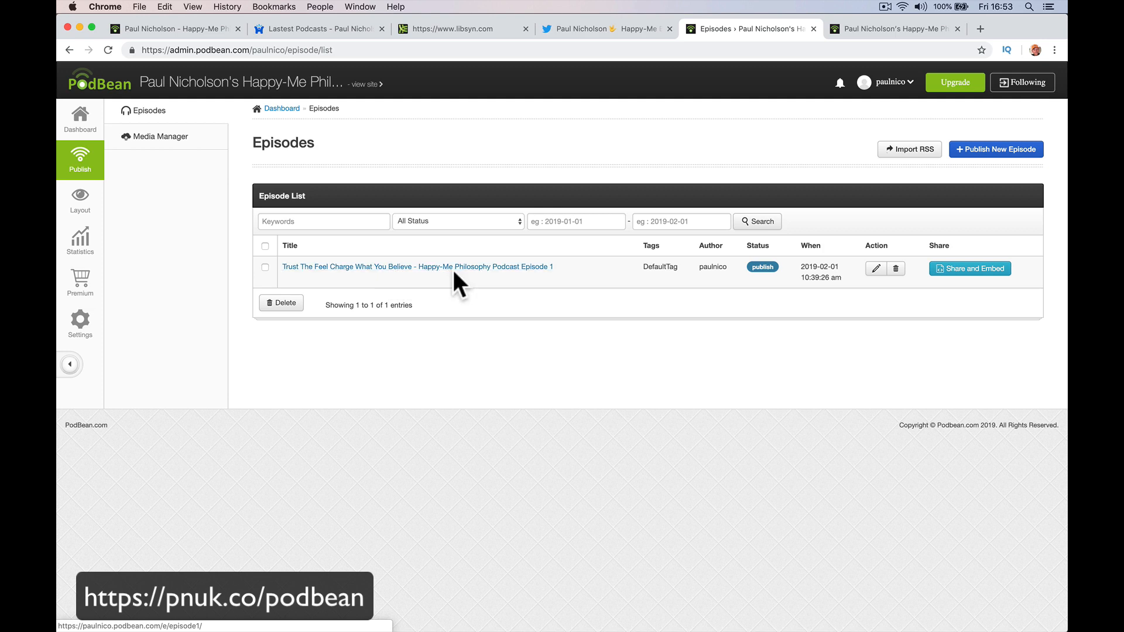
pyautogui.click(500, 265)
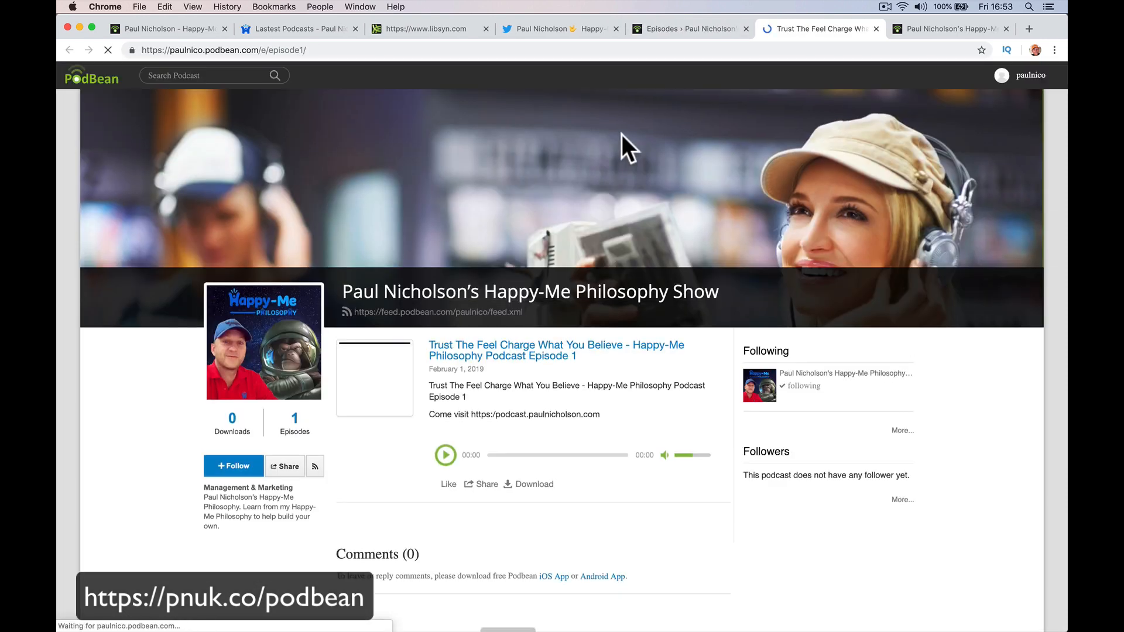
pyautogui.click(877, 29)
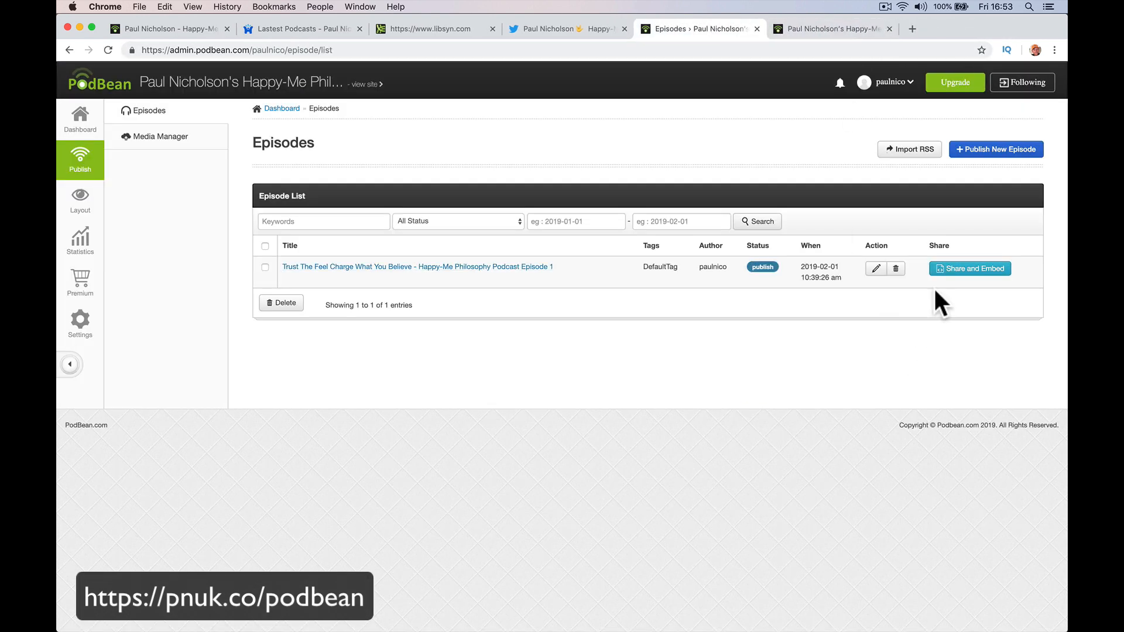
# In Share and Embed, choose a dark-blue player with light-blue buttons and cut the widget code.
pyautogui.click(960, 269)
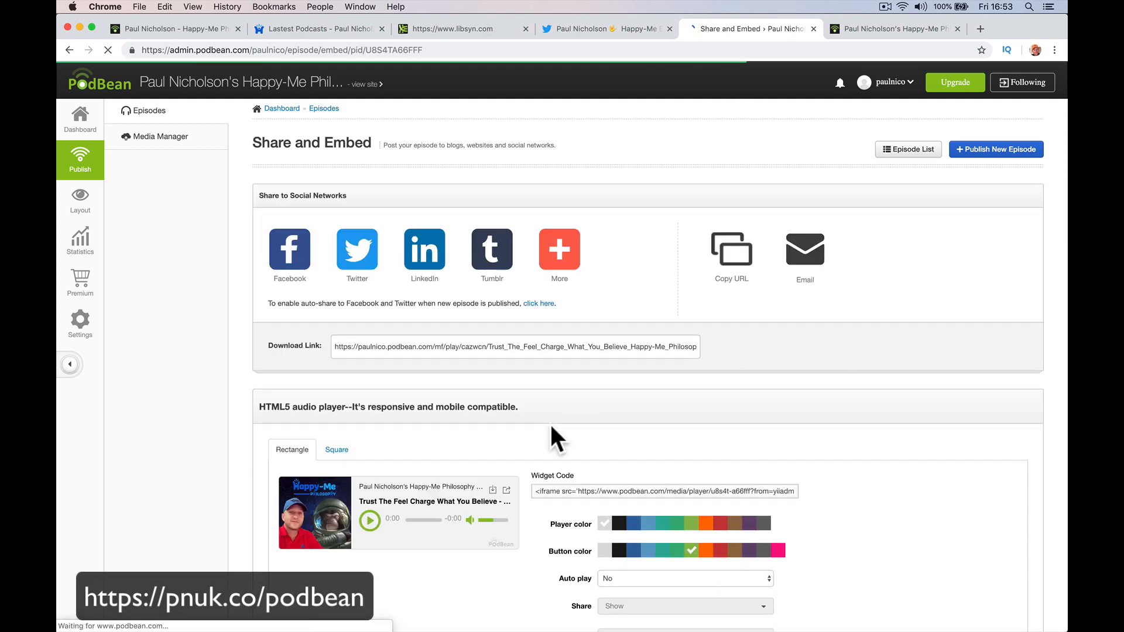
pyautogui.scroll(-5, 551, 492)
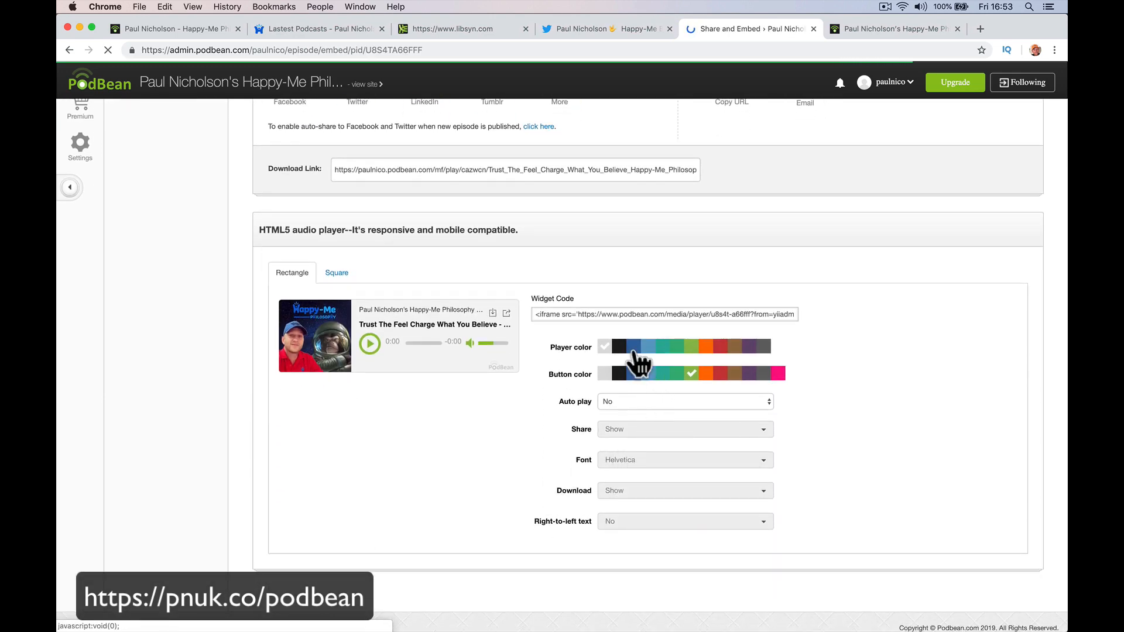
pyautogui.click(634, 347)
pyautogui.click(648, 374)
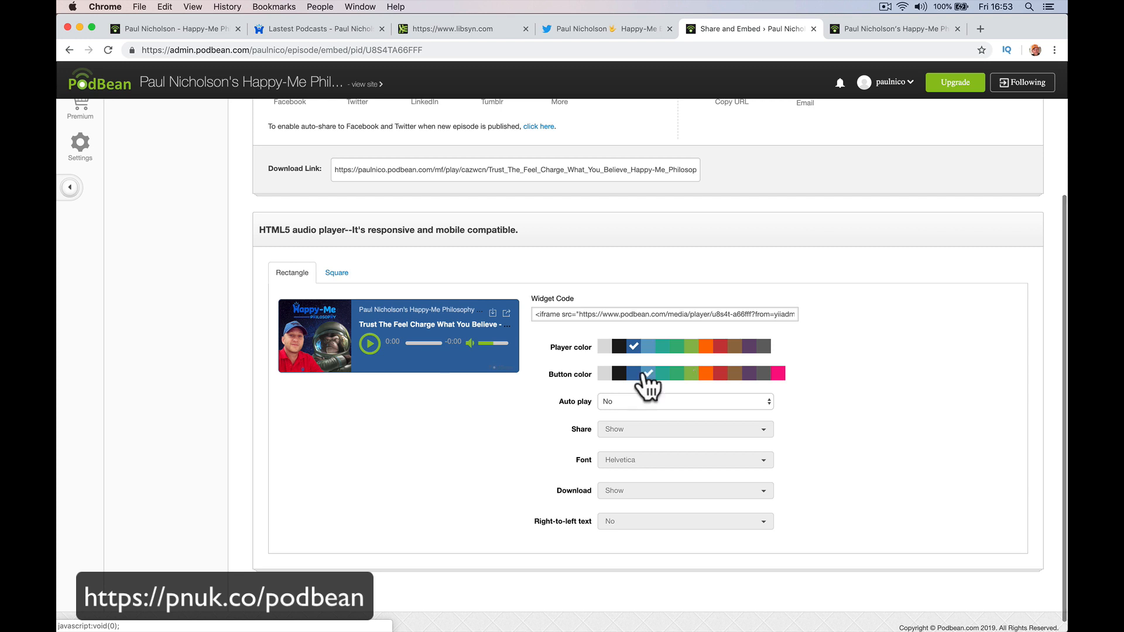
pyautogui.click(648, 315)
pyautogui.rightClick(647, 315)
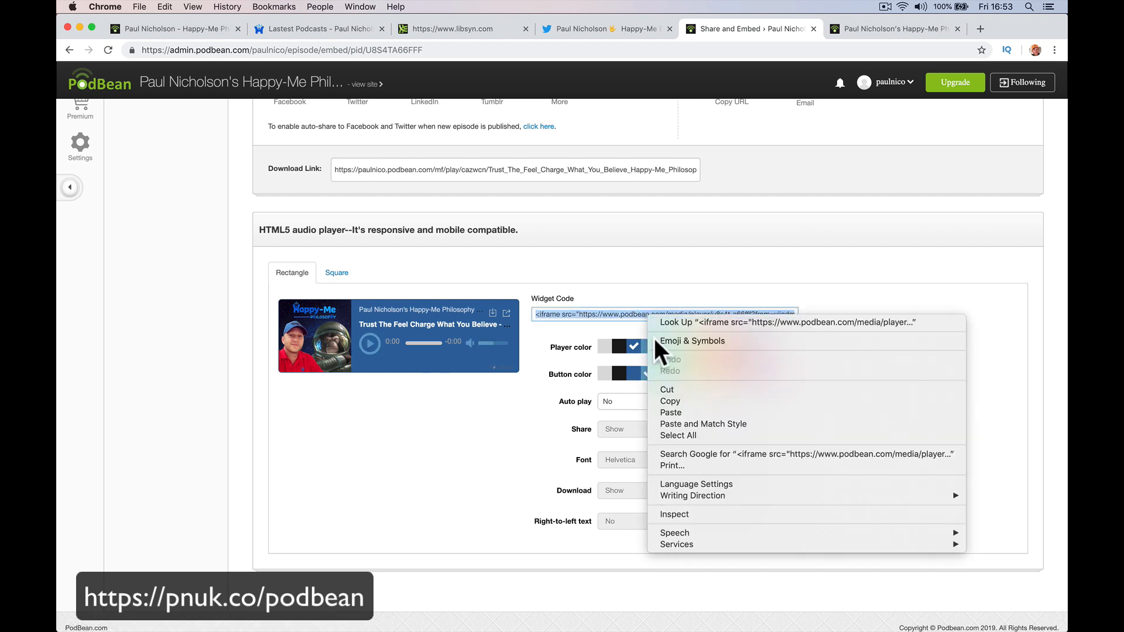
pyautogui.click(674, 388)
pyautogui.click(853, 27)
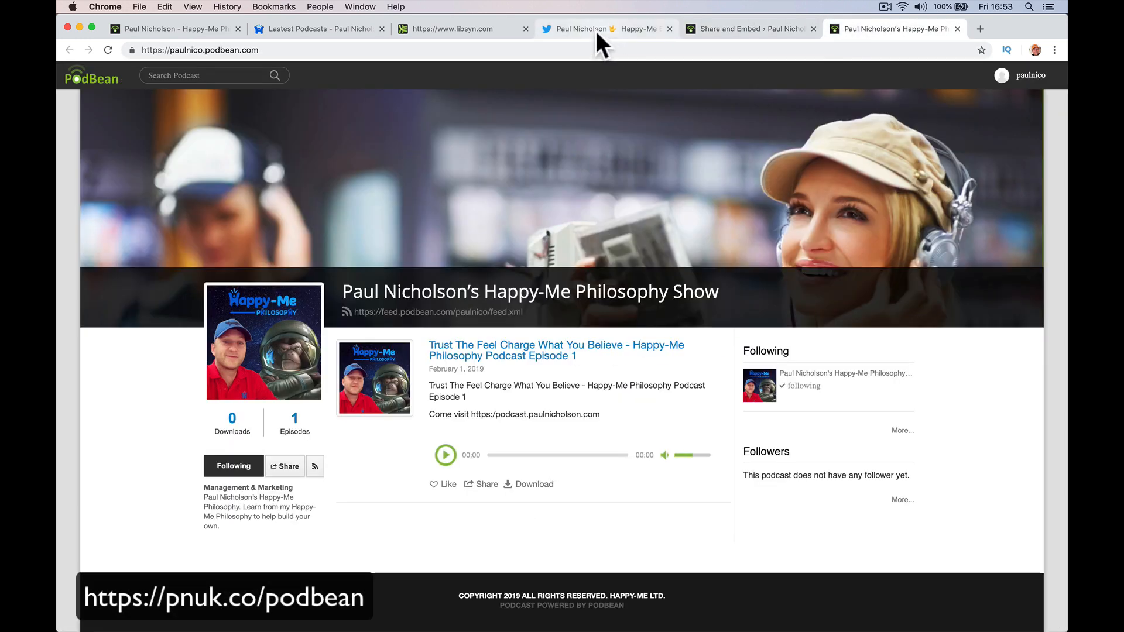
# Start a forum topic titled 'New Podcast' with the Podbean player embed code in the body.
pyautogui.click(323, 28)
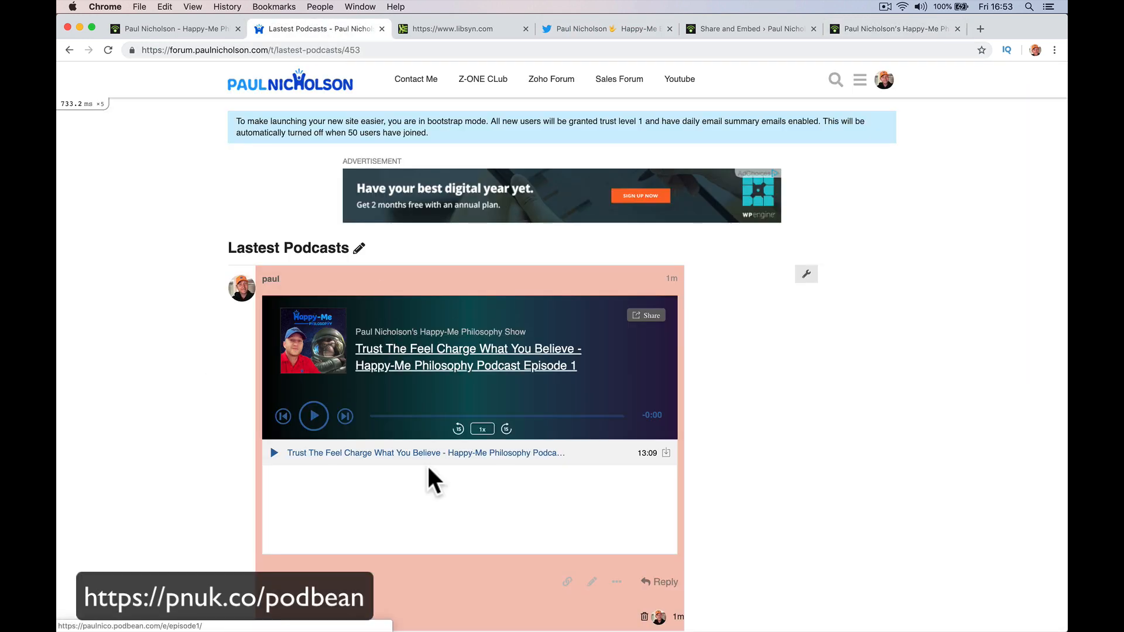
pyautogui.scroll(-5, 433, 475)
pyautogui.scroll(5, 591, 300)
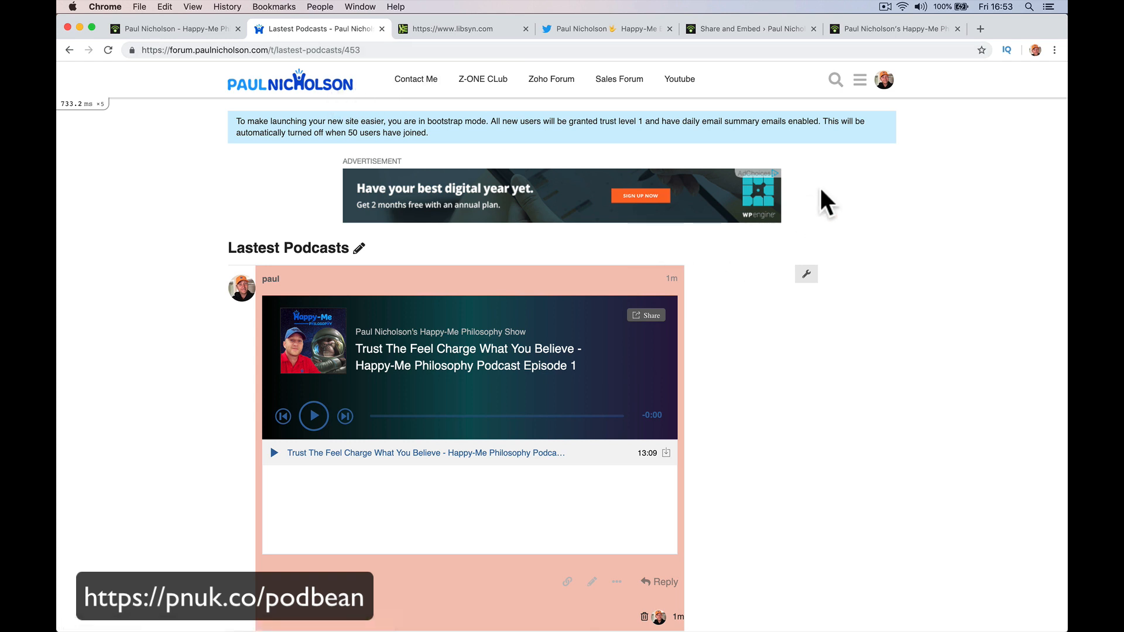
pyautogui.click(330, 88)
pyautogui.click(829, 164)
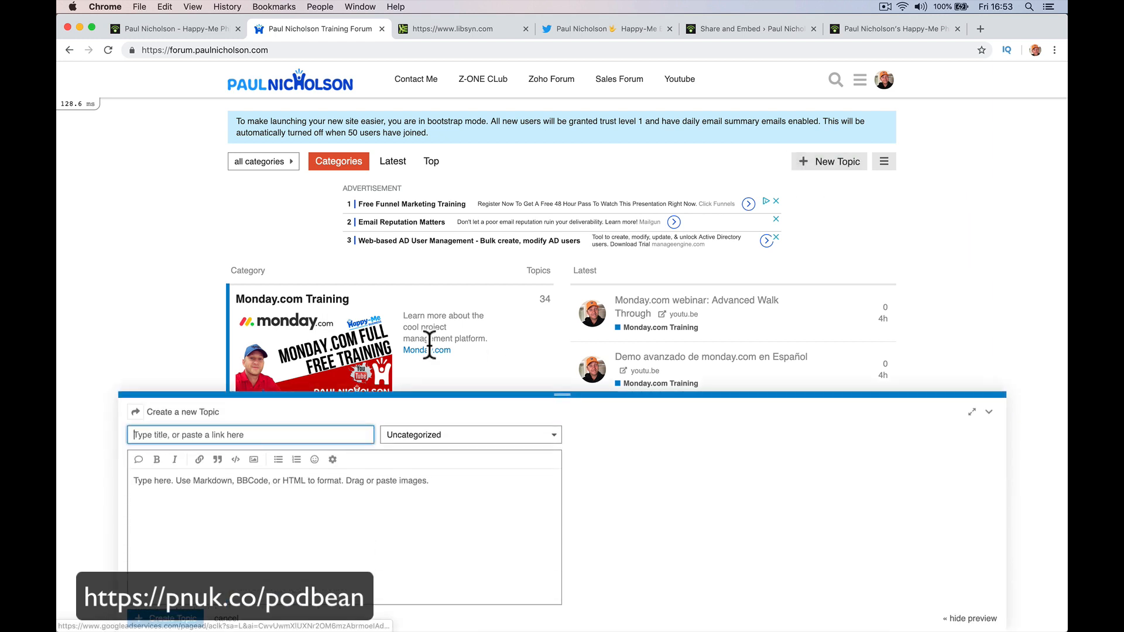
pyautogui.write('New Podcast')
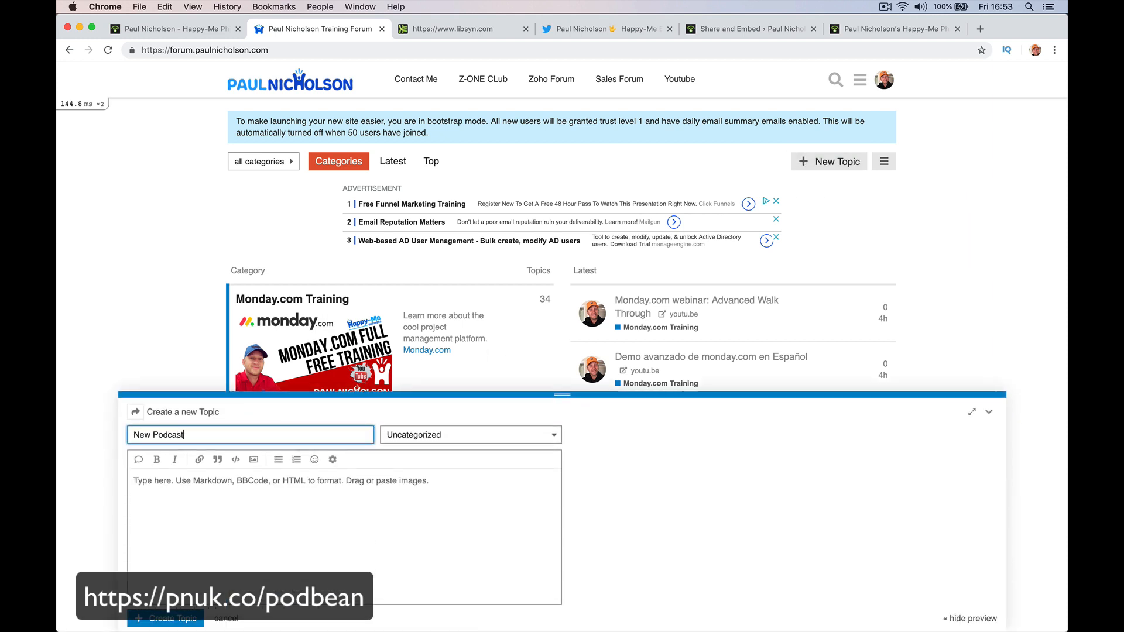
pyautogui.press('Tab')
pyautogui.click(276, 489)
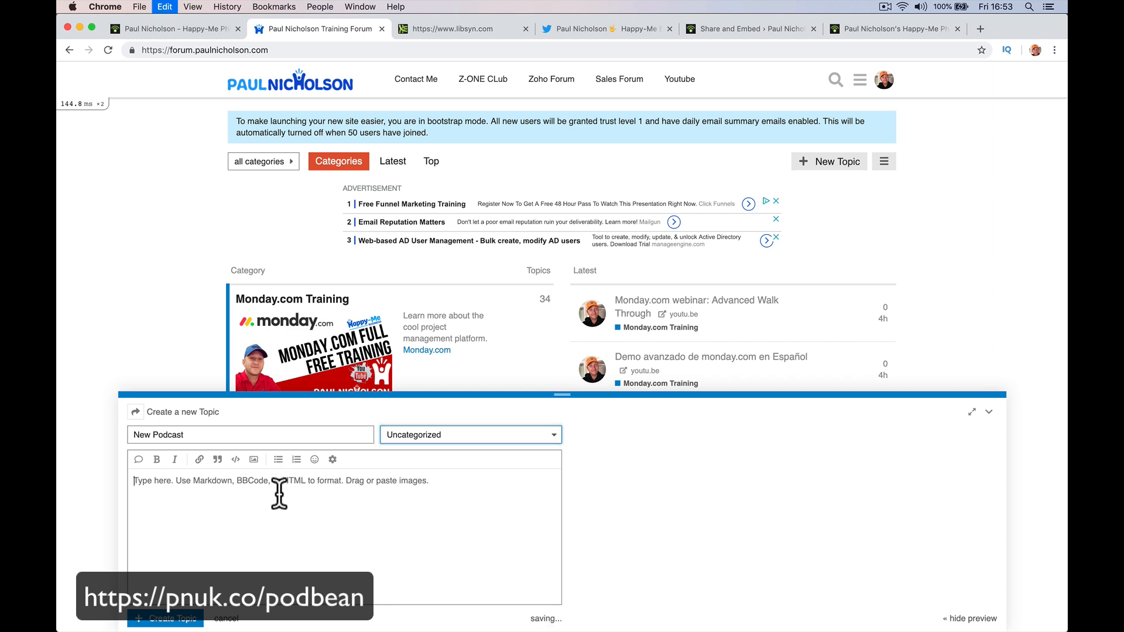
pyautogui.write('<iframe src="https://www.podbean.com/media/player/u8s4t-a66fff?from=yiiadmin&download=1&version=1&skin=3&btn-skin=104&auto=0&download=1&pbad=1" height="122" width="100%" frameborder="0" scrolling="no" data-name="pb-iframe-player"></iframe>')
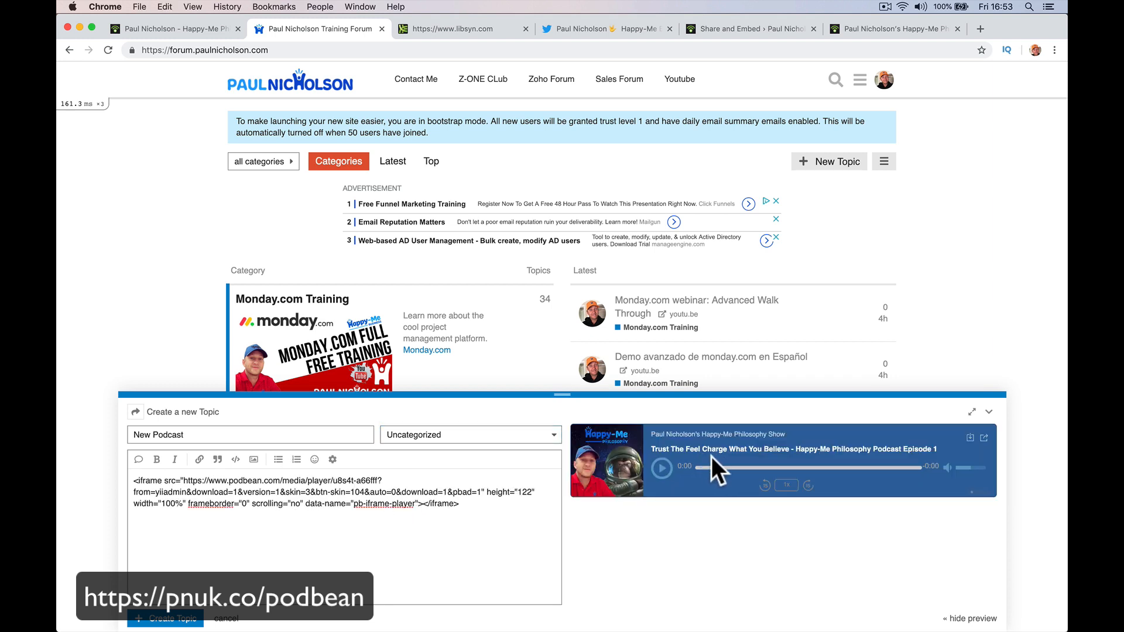
# Add the host's name to the topic title and publish the topic.
pyautogui.click(194, 619)
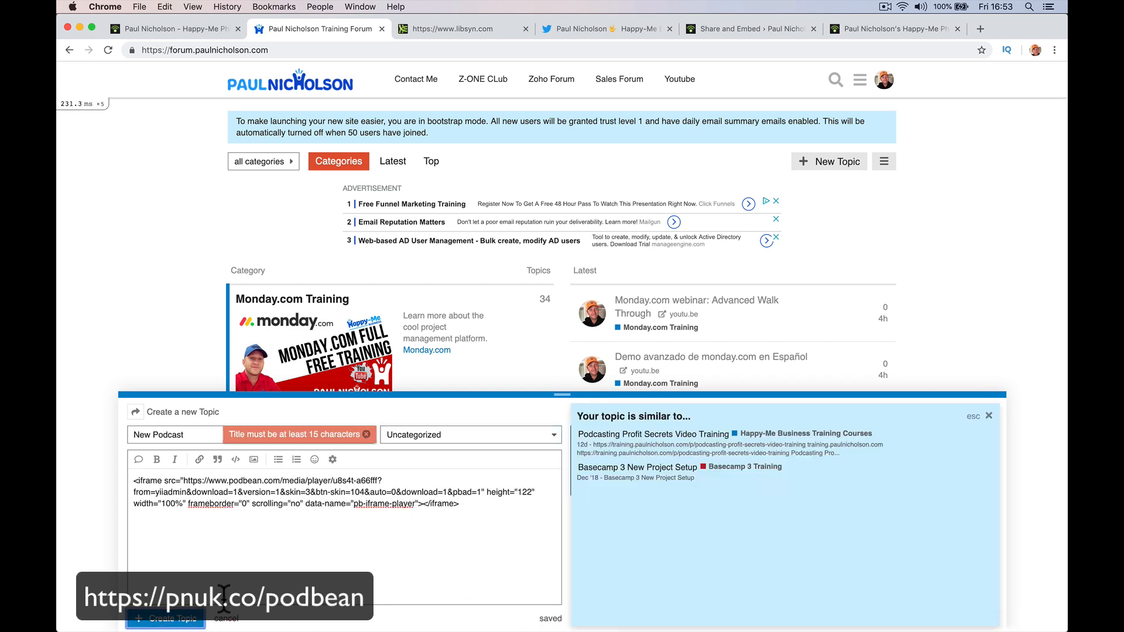
pyautogui.click(194, 437)
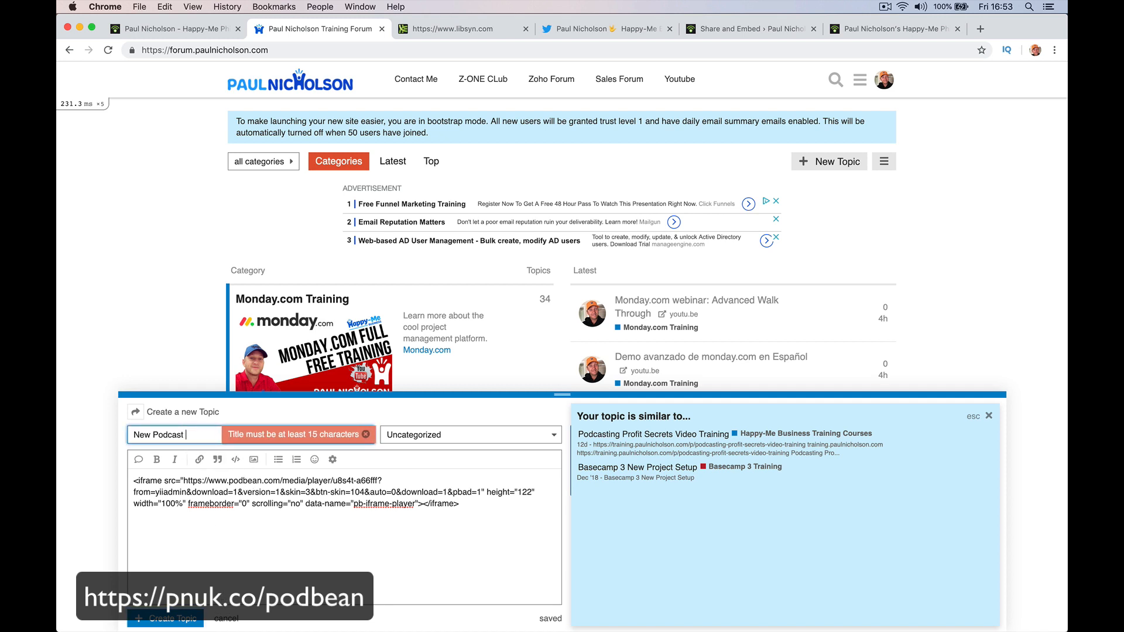
pyautogui.write('Paul N')
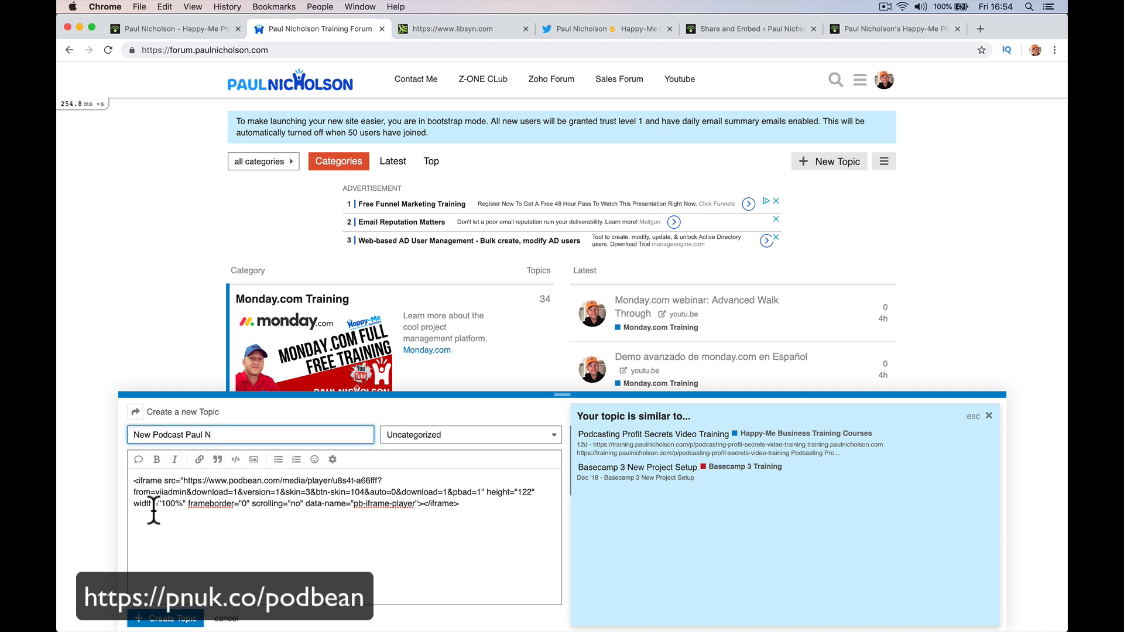
pyautogui.click(154, 619)
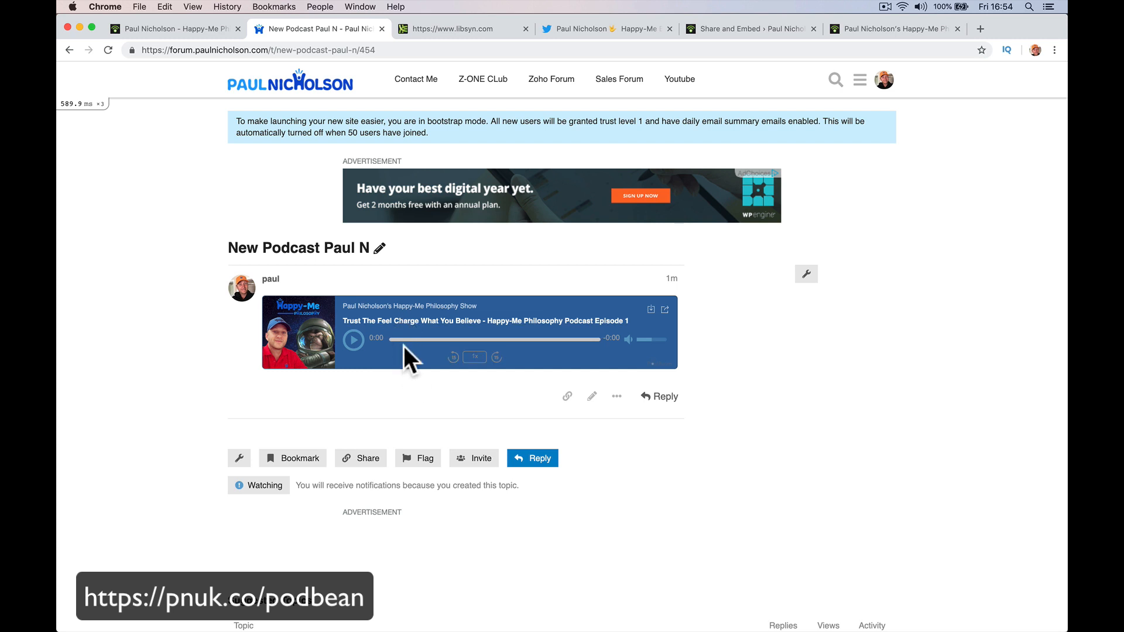
# Recheck the episode's share and embed page, then the general and embeddable player settings.
pyautogui.click(859, 30)
pyautogui.click(720, 30)
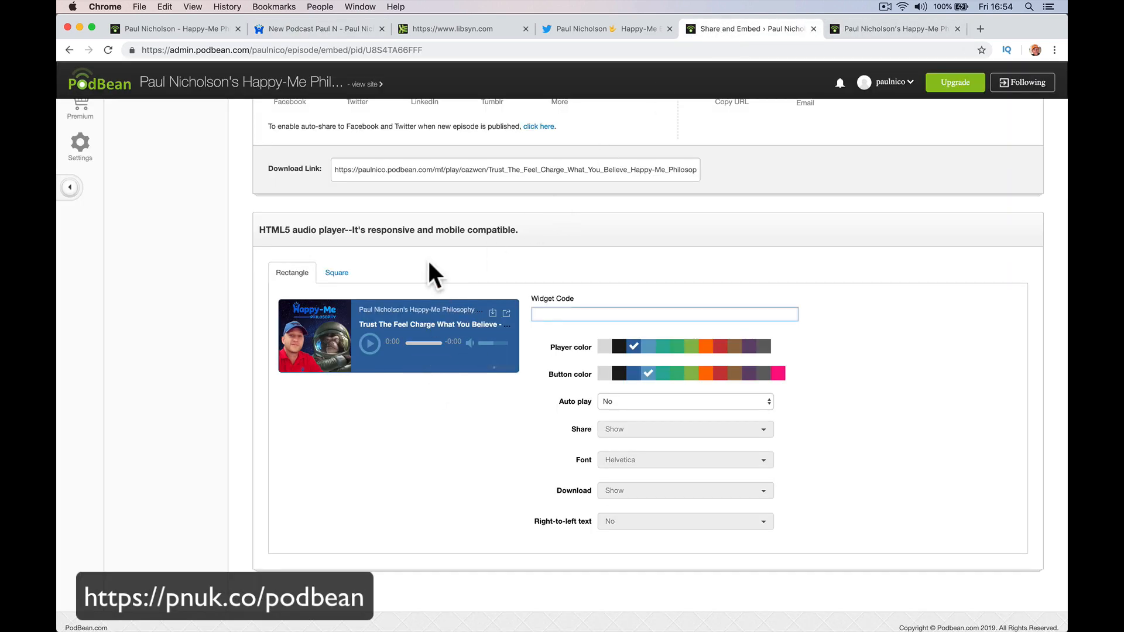
pyautogui.scroll(3, 428, 261)
pyautogui.click(87, 171)
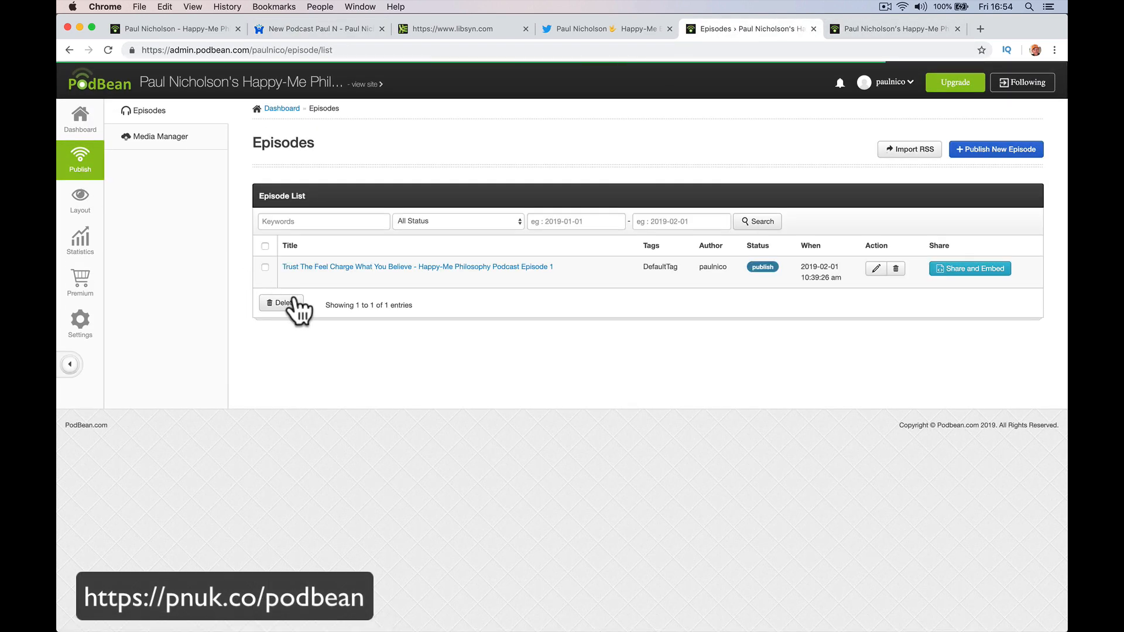
pyautogui.click(969, 268)
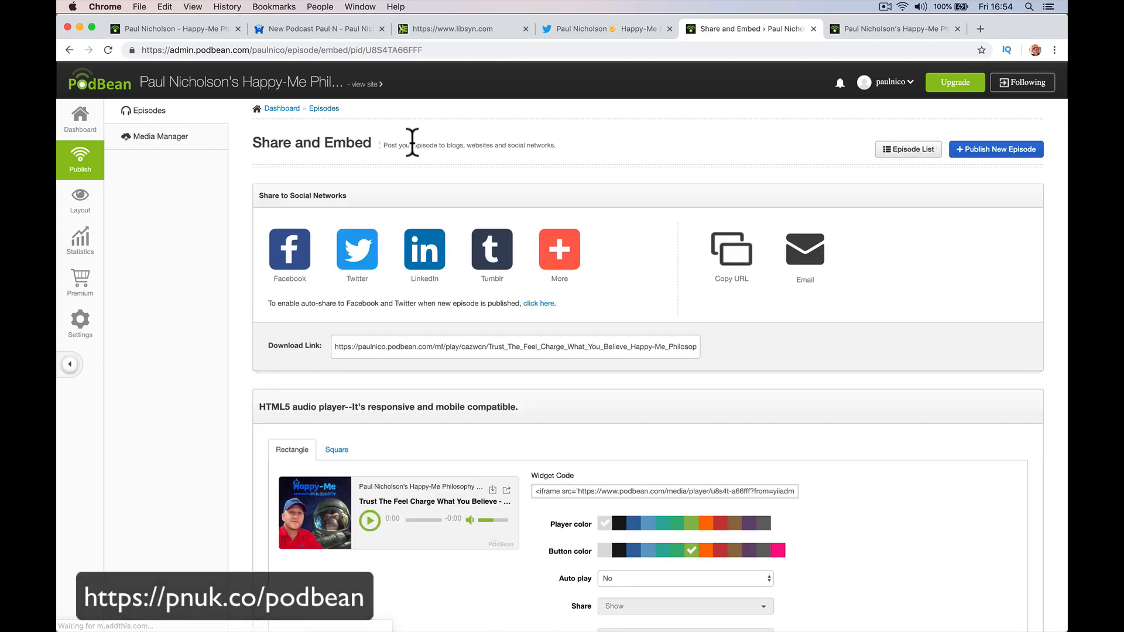
pyautogui.click(83, 321)
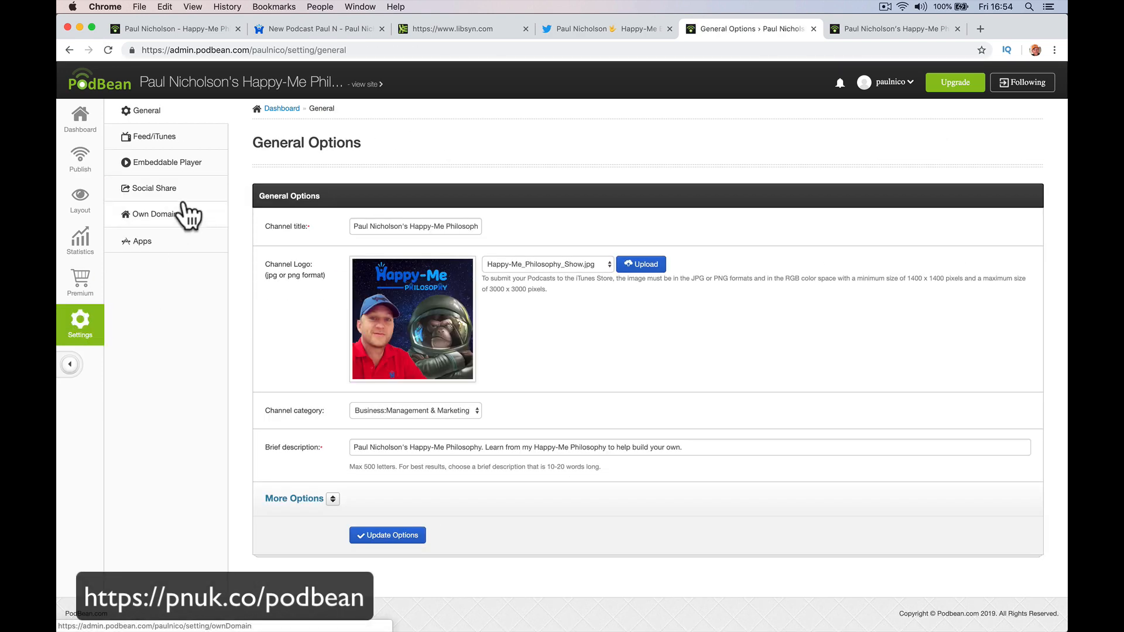
pyautogui.click(182, 166)
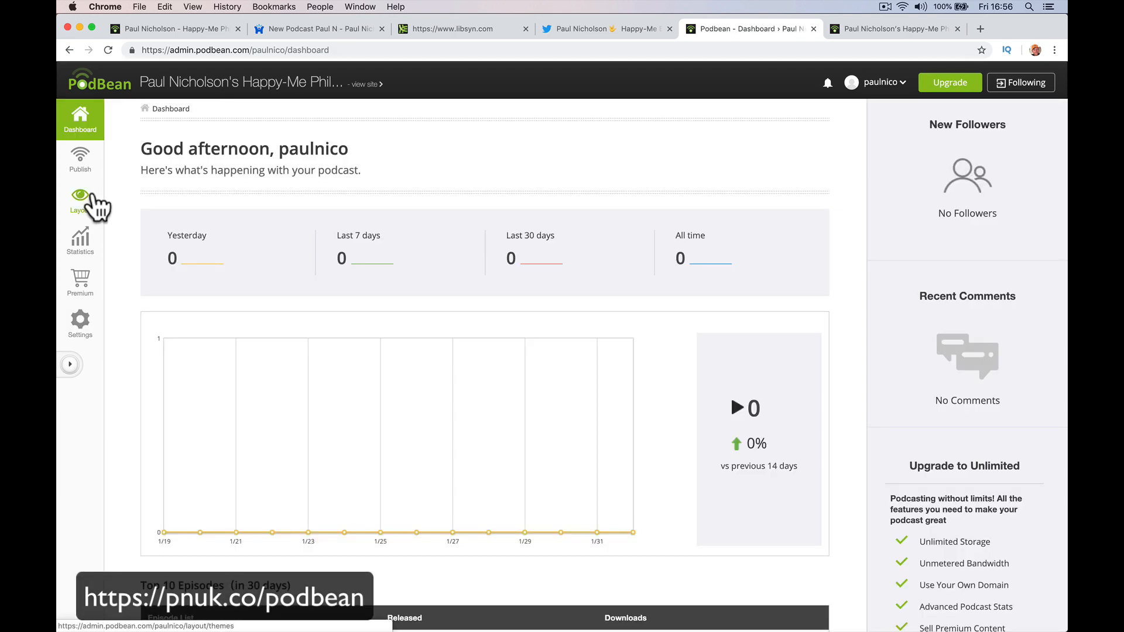
# Open the site's theme settings and view the public podcast site in a new tab.
pyautogui.click(93, 198)
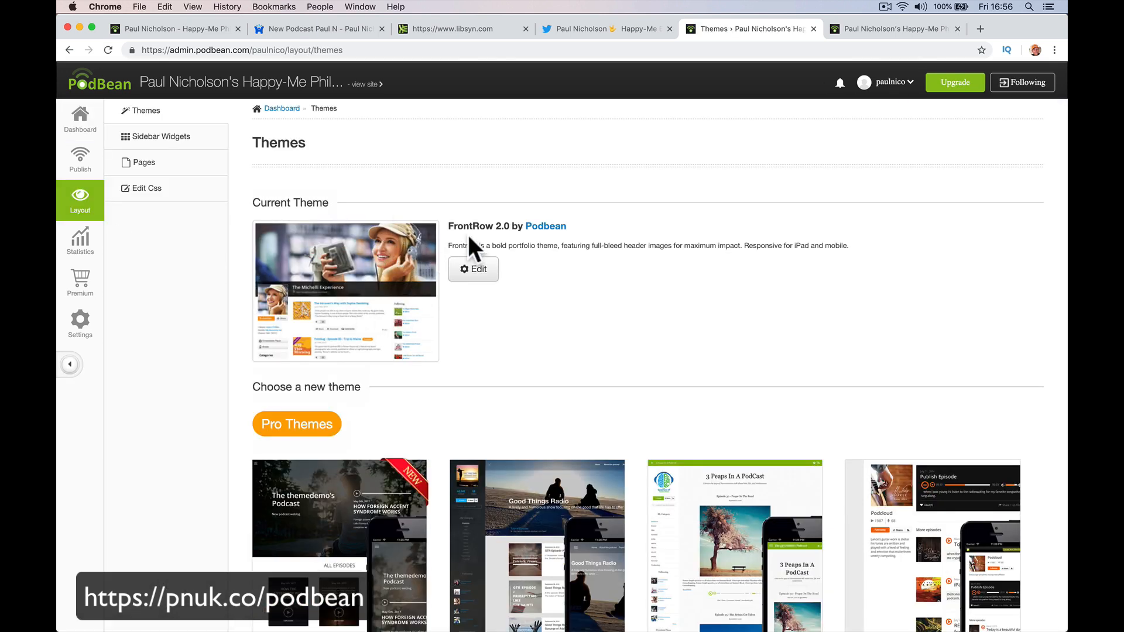
pyautogui.click(313, 82)
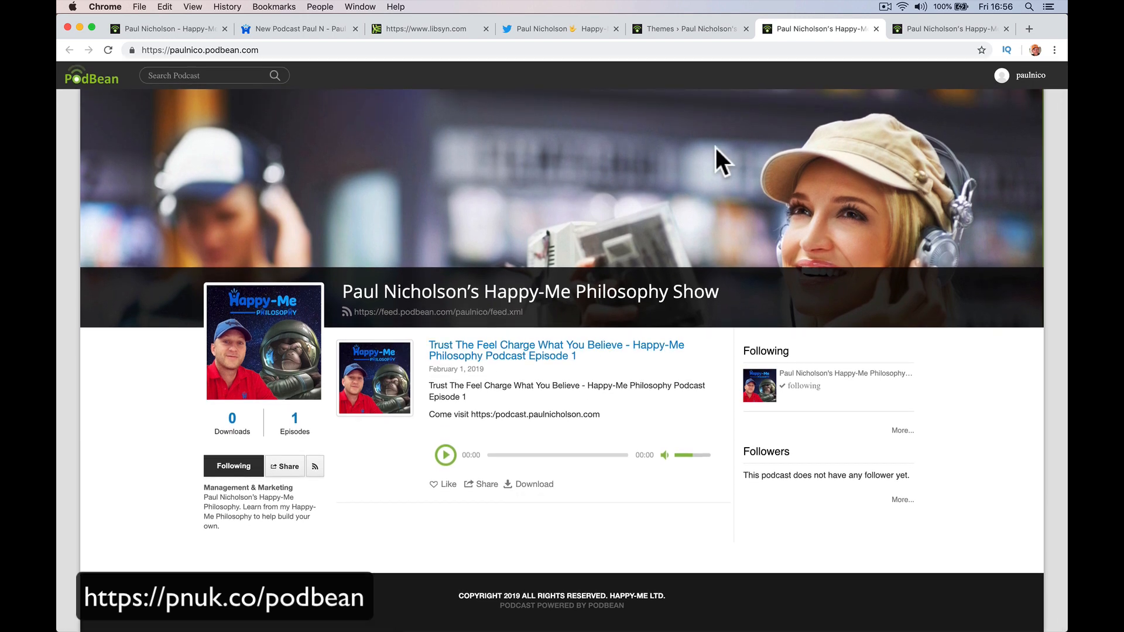
pyautogui.click(726, 28)
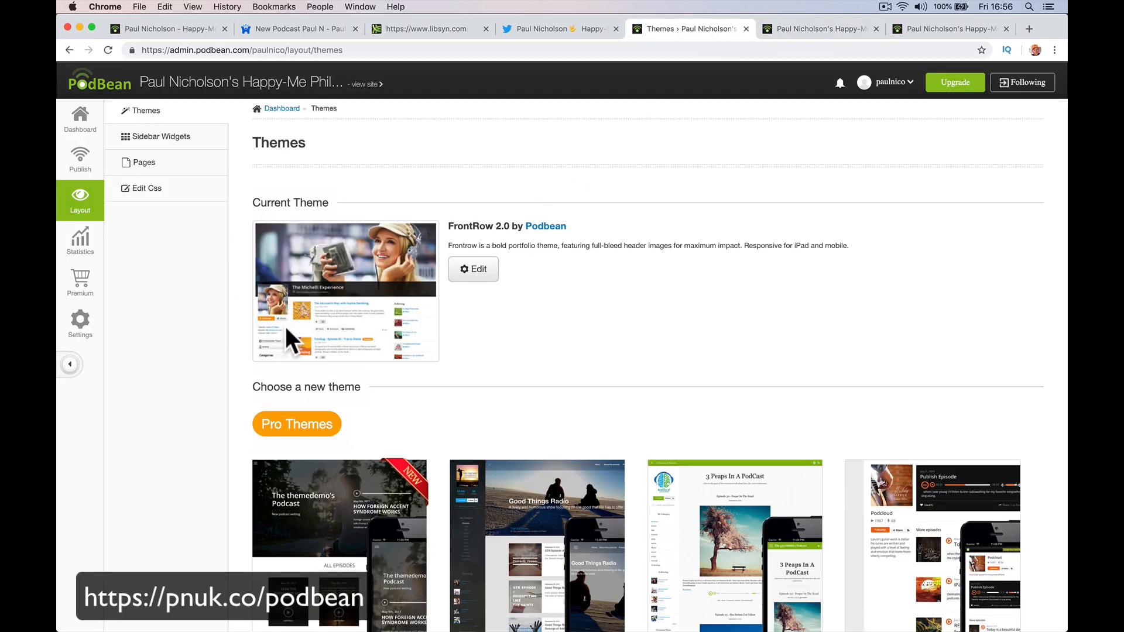
# Drag the Mobile App Download widget into the right sidebar and save the changes.
pyautogui.click(176, 143)
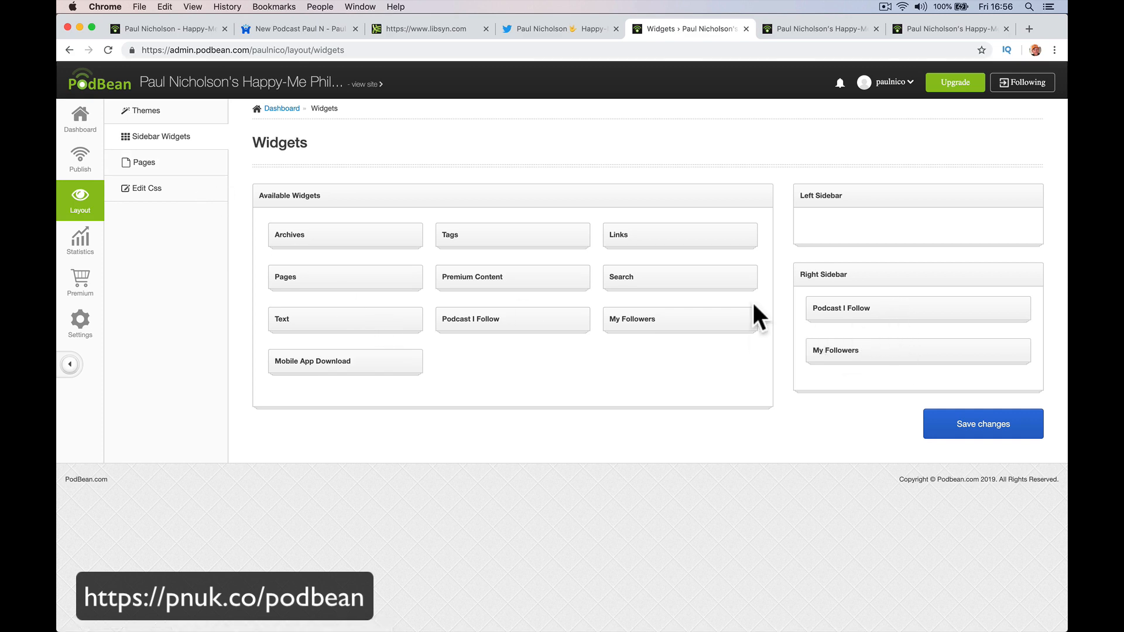
pyautogui.click(806, 24)
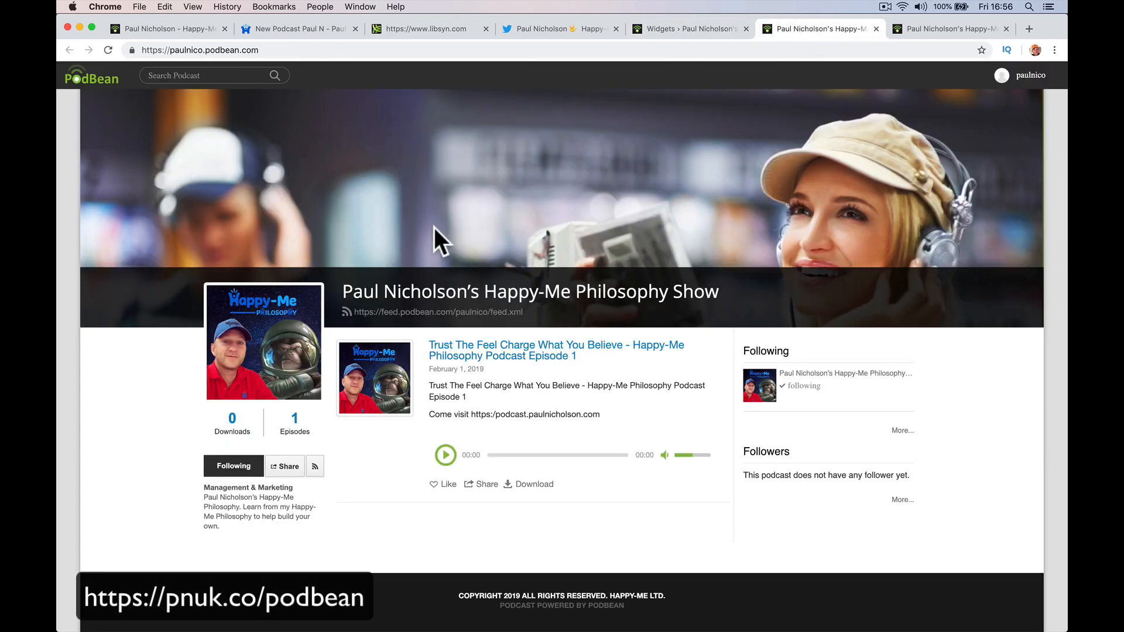
pyautogui.click(670, 27)
pyautogui.moveTo(413, 362); pyautogui.dragTo(920, 380)
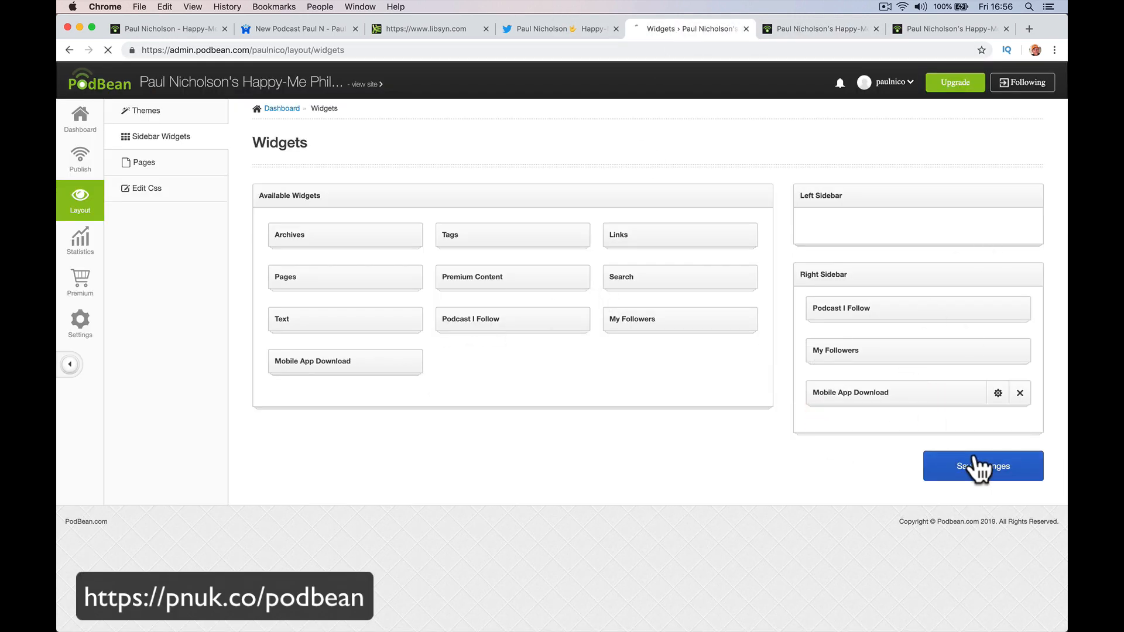
pyautogui.click(977, 465)
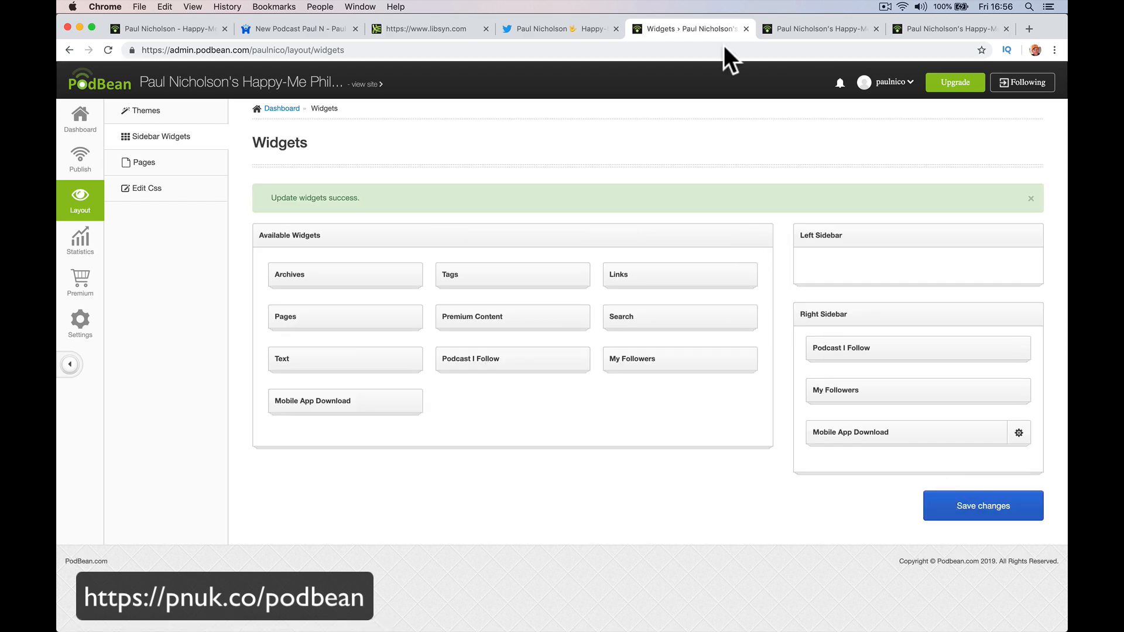
pyautogui.click(775, 27)
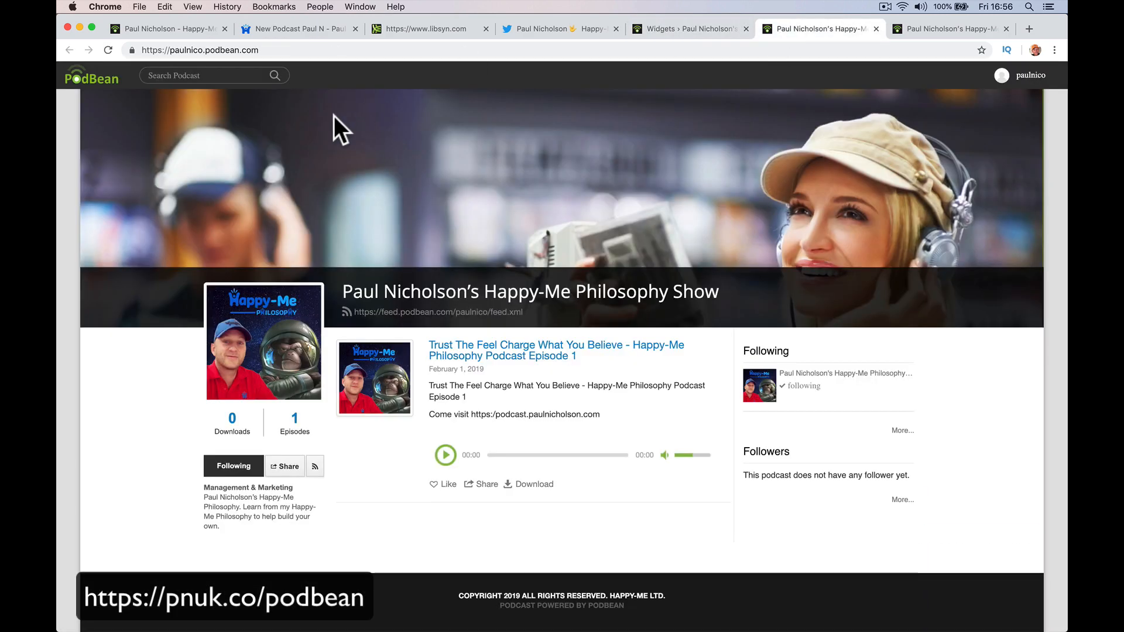
# Reload the public site to see the new widget, then look at custom pages before reaching Themes.
pyautogui.click(109, 50)
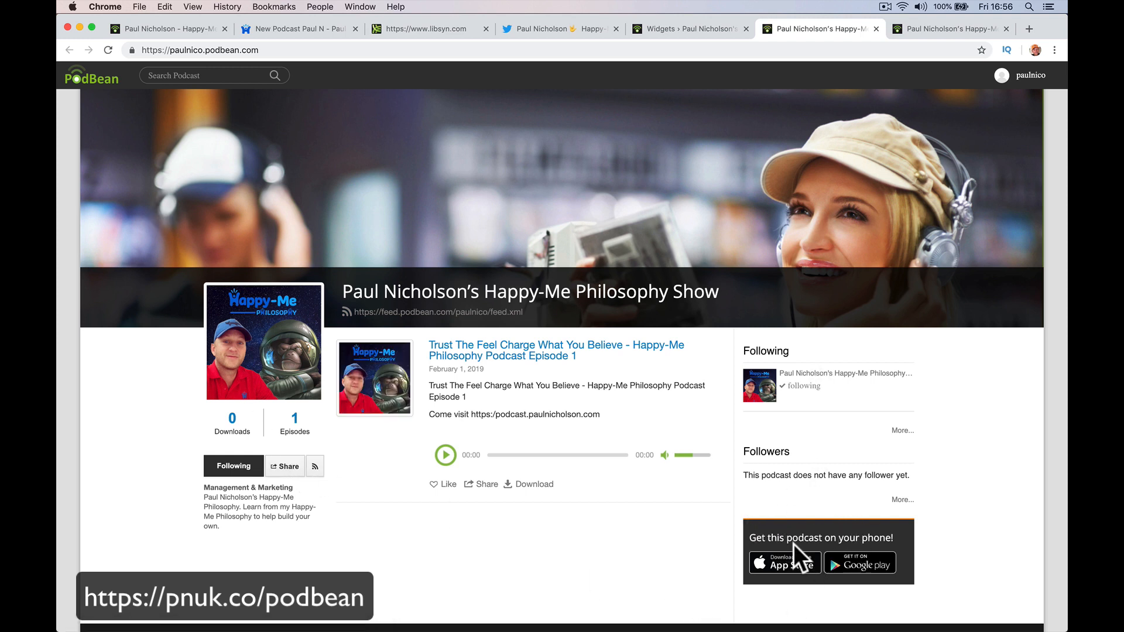
pyautogui.click(682, 30)
pyautogui.click(154, 165)
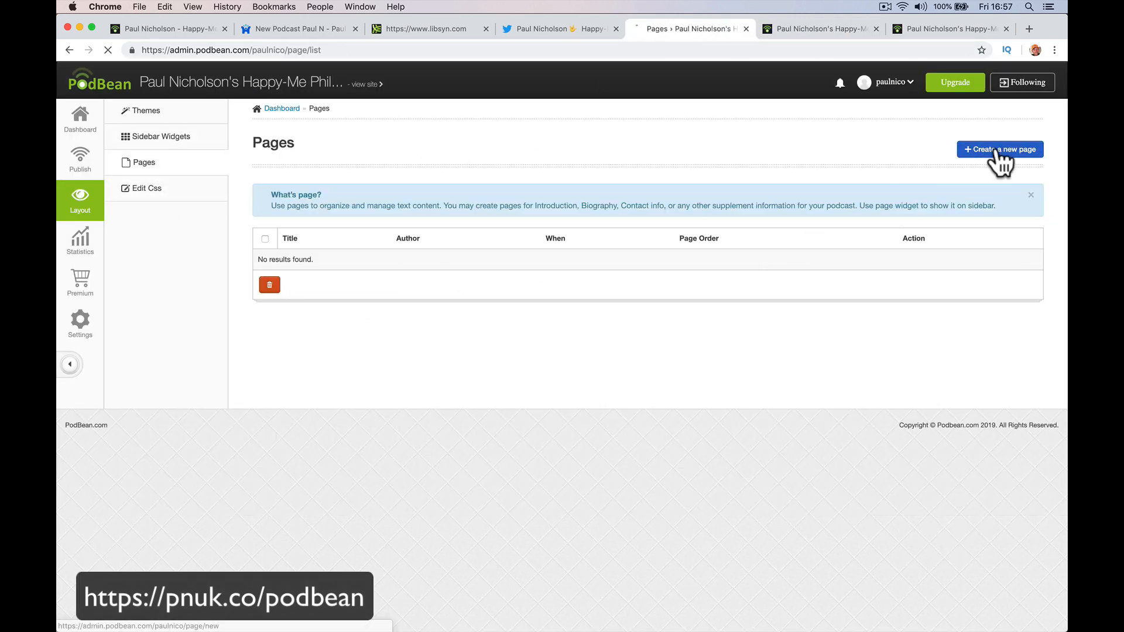
pyautogui.click(999, 152)
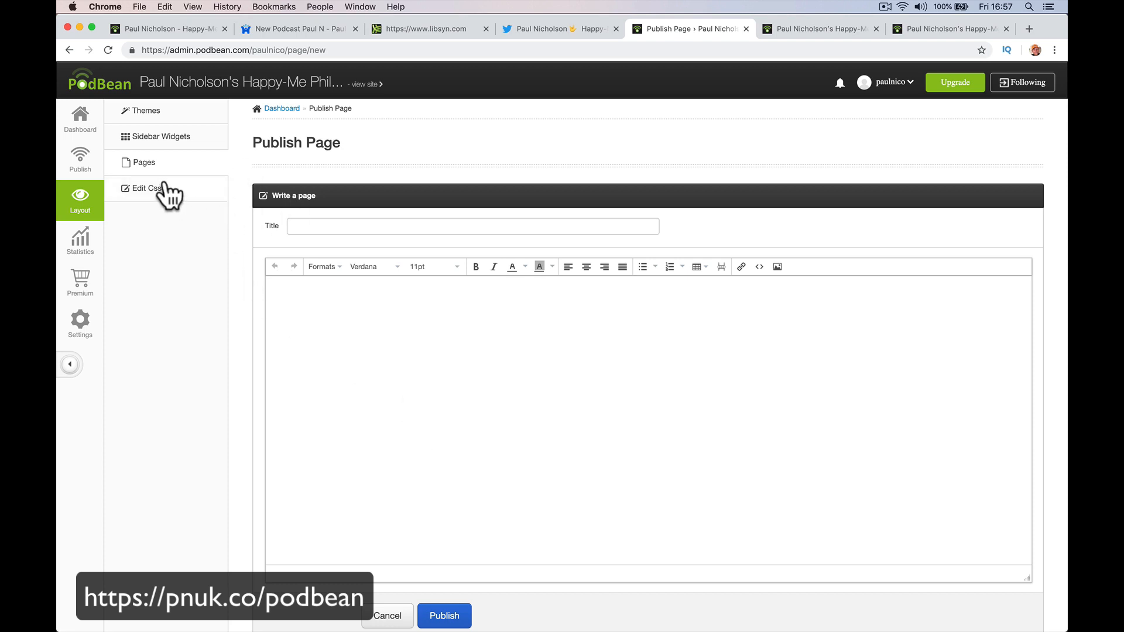
pyautogui.click(177, 112)
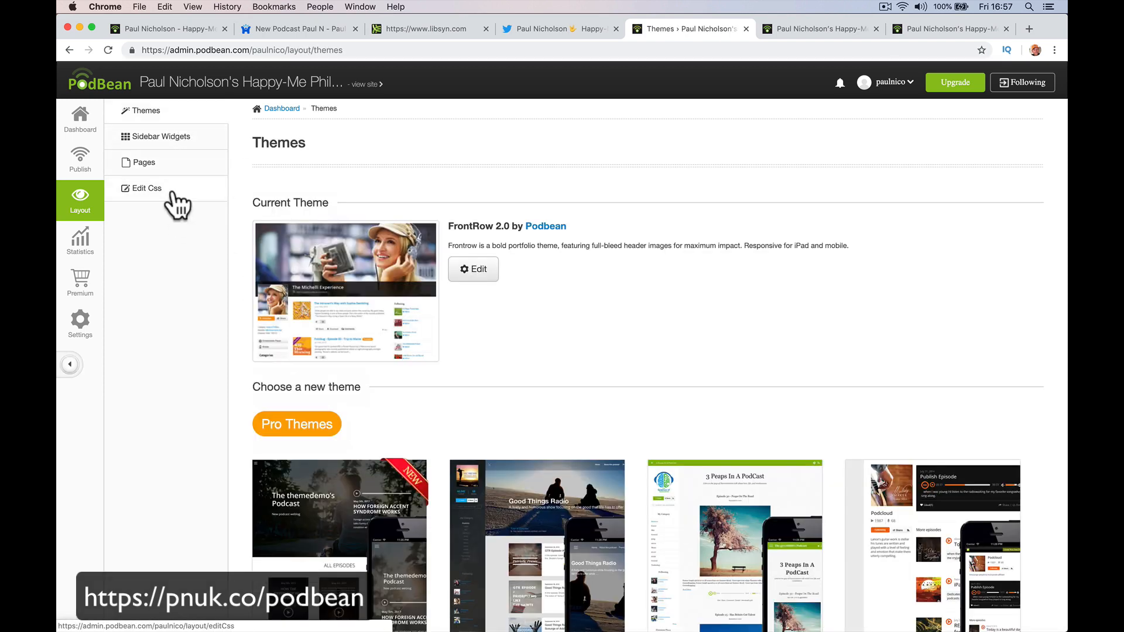
# Activate the Pure 2.74 theme and reload the public site to see it.
pyautogui.scroll(-15, 300, 253)
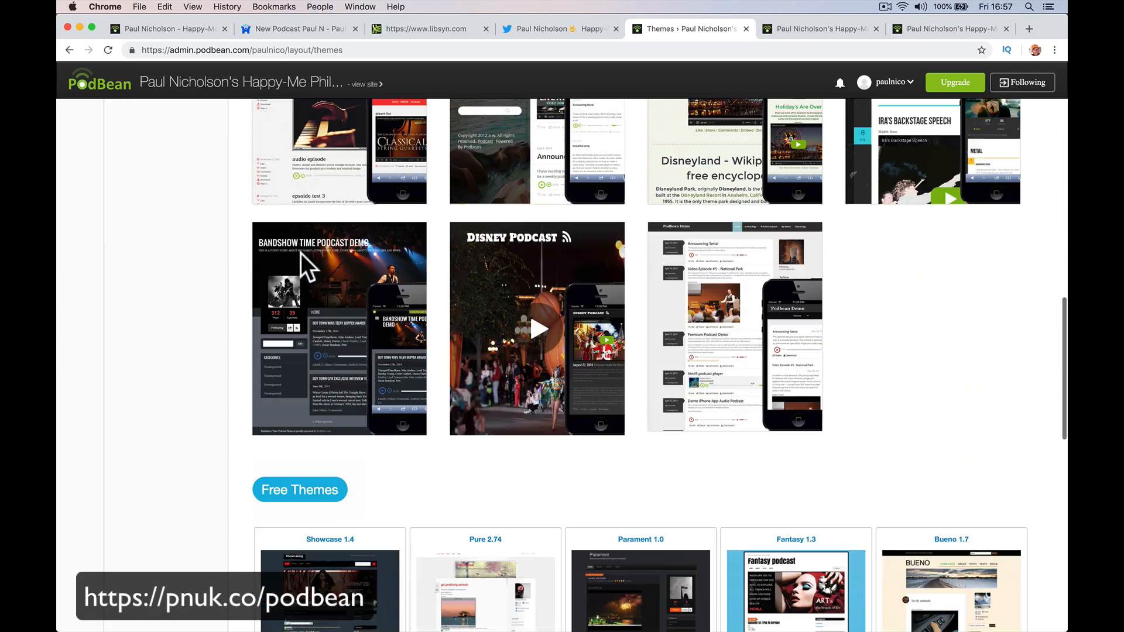
pyautogui.scroll(5, 301, 258)
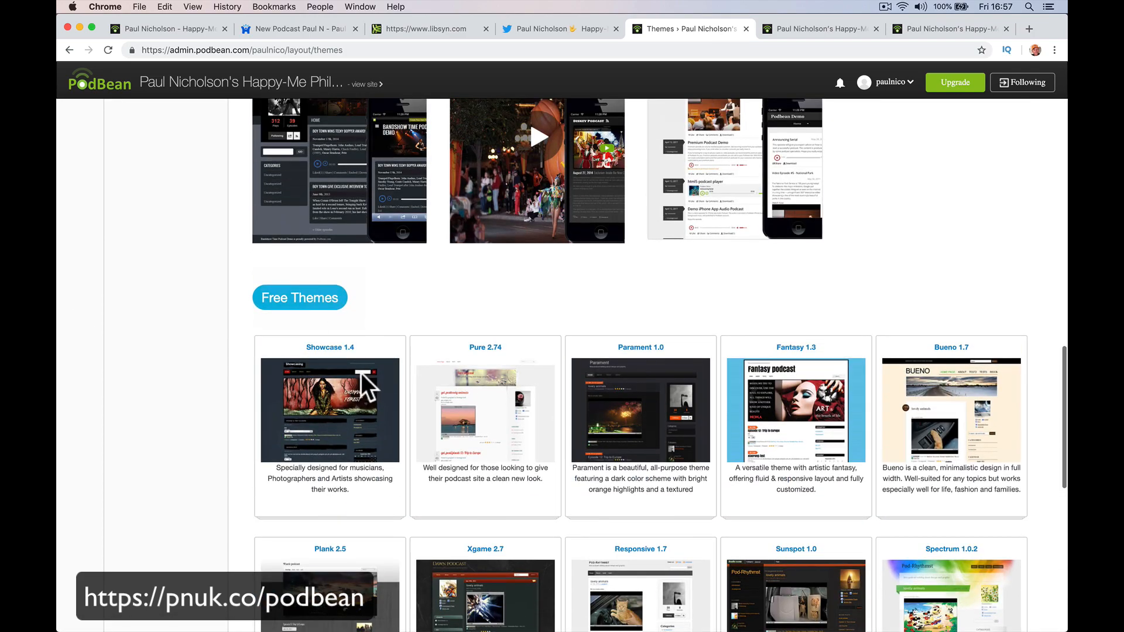
pyautogui.click(486, 411)
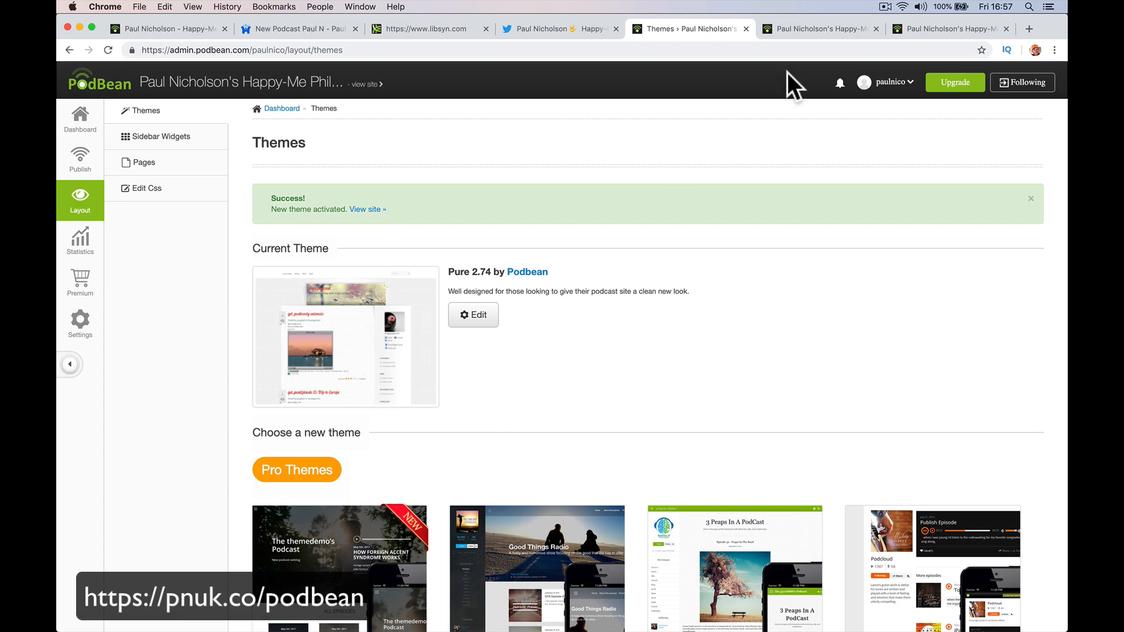
pyautogui.click(819, 29)
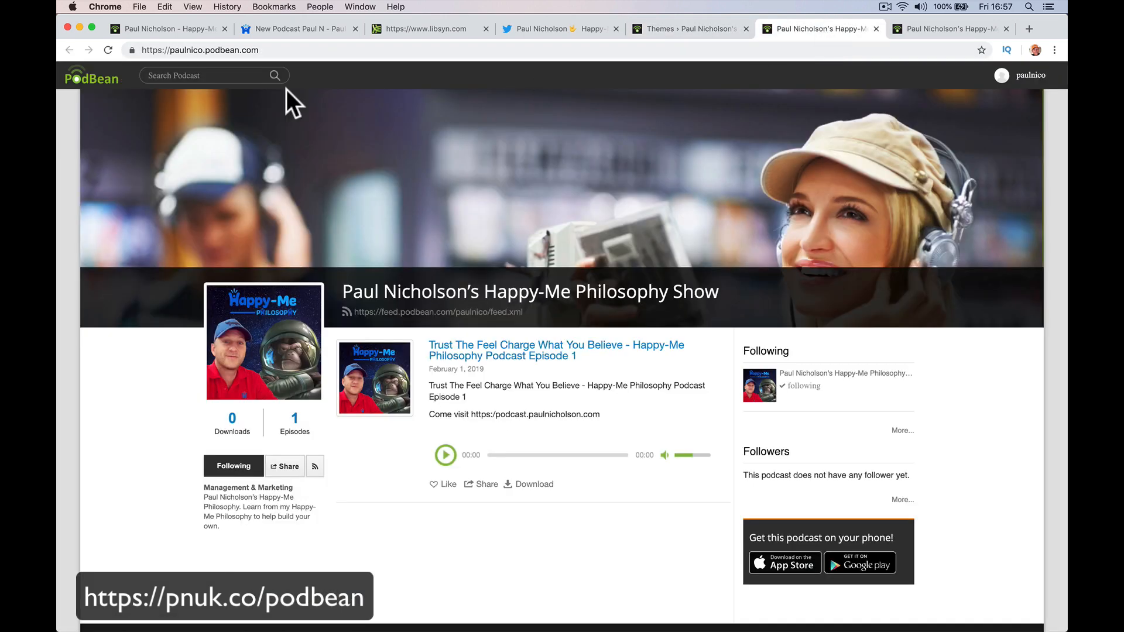
pyautogui.click(107, 50)
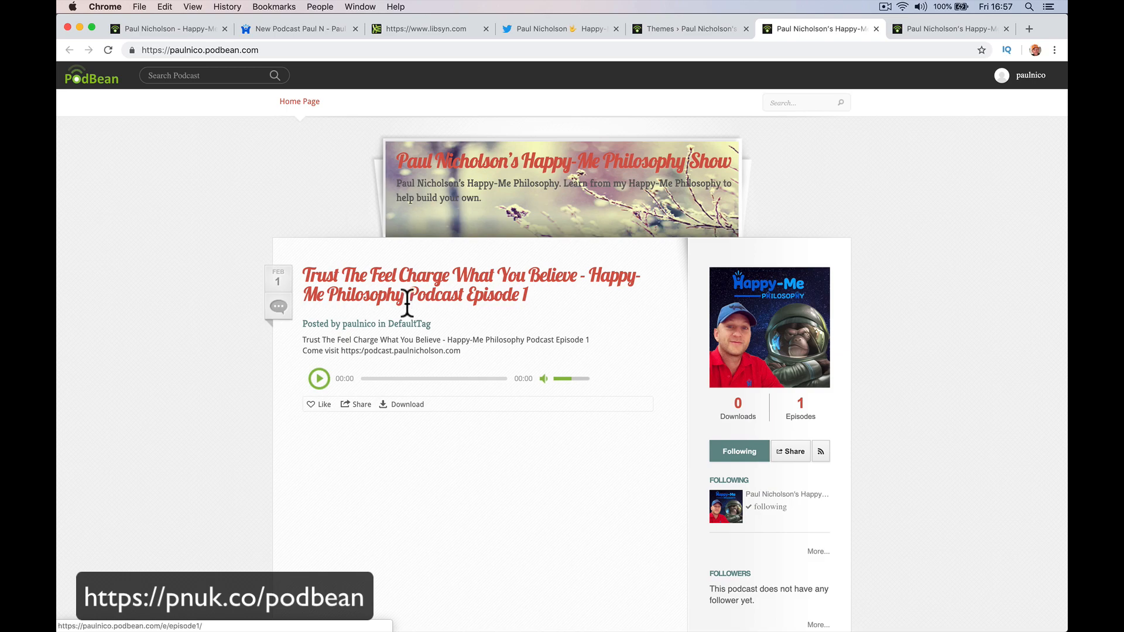
# Activate Curve 1.6, reload the public site and view the first episode's page in the green design.
pyautogui.click(695, 32)
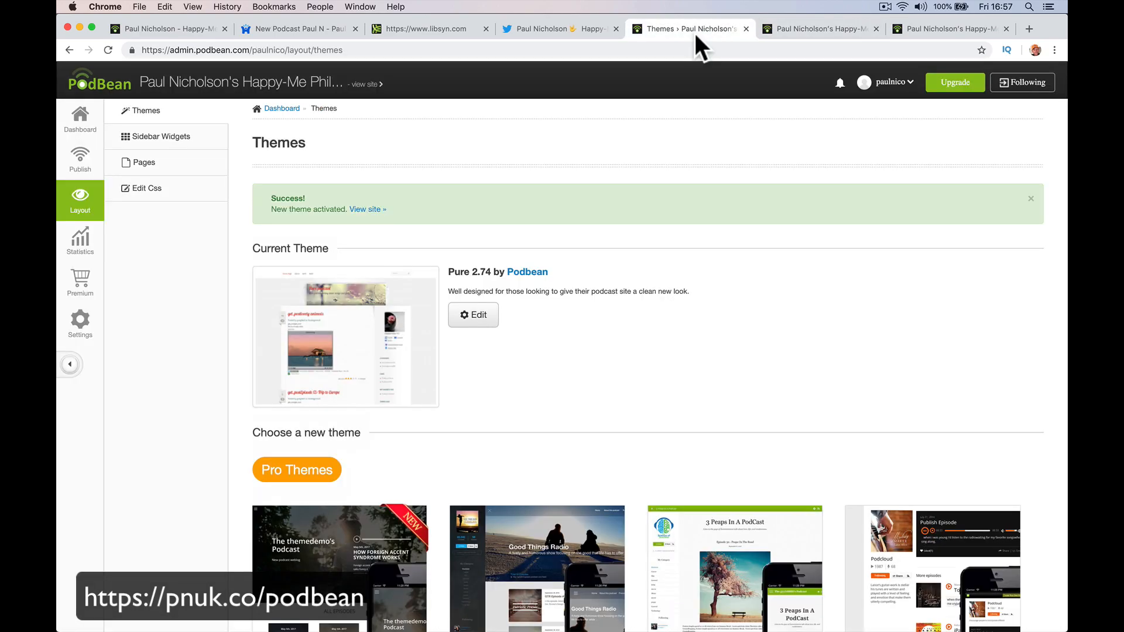
pyautogui.scroll(-20, 563, 399)
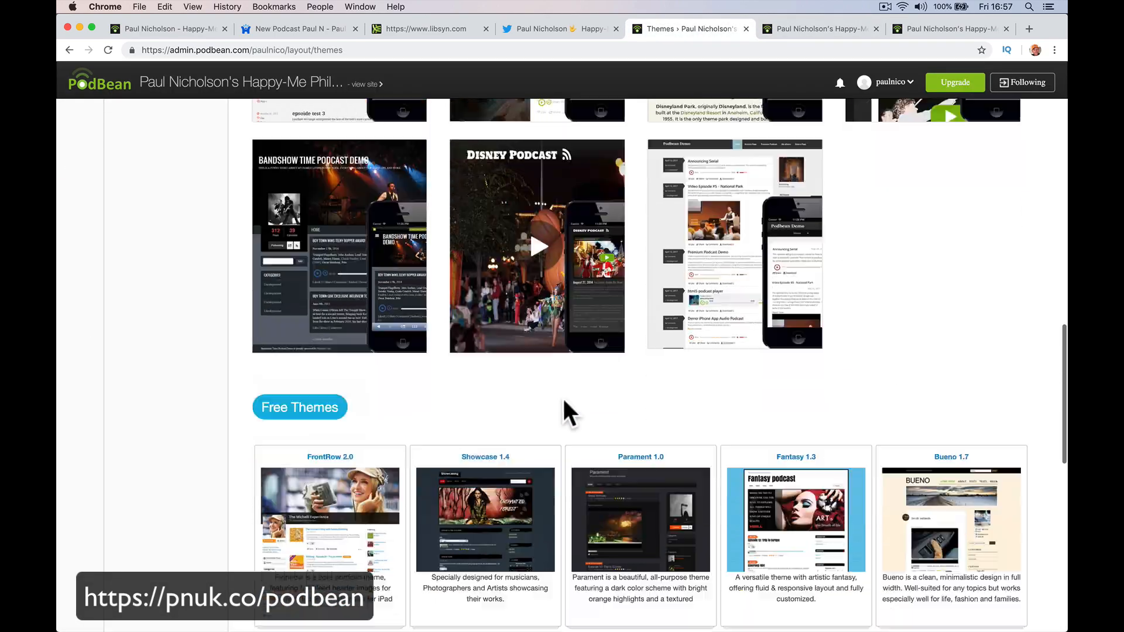
pyautogui.scroll(-4, 339, 485)
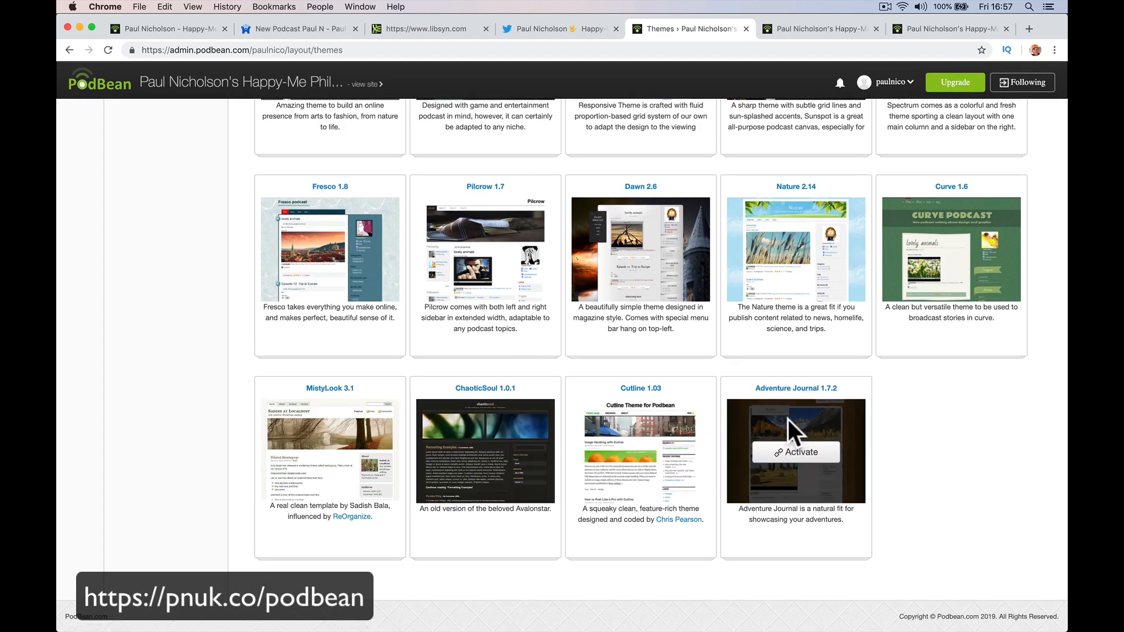
pyautogui.click(942, 248)
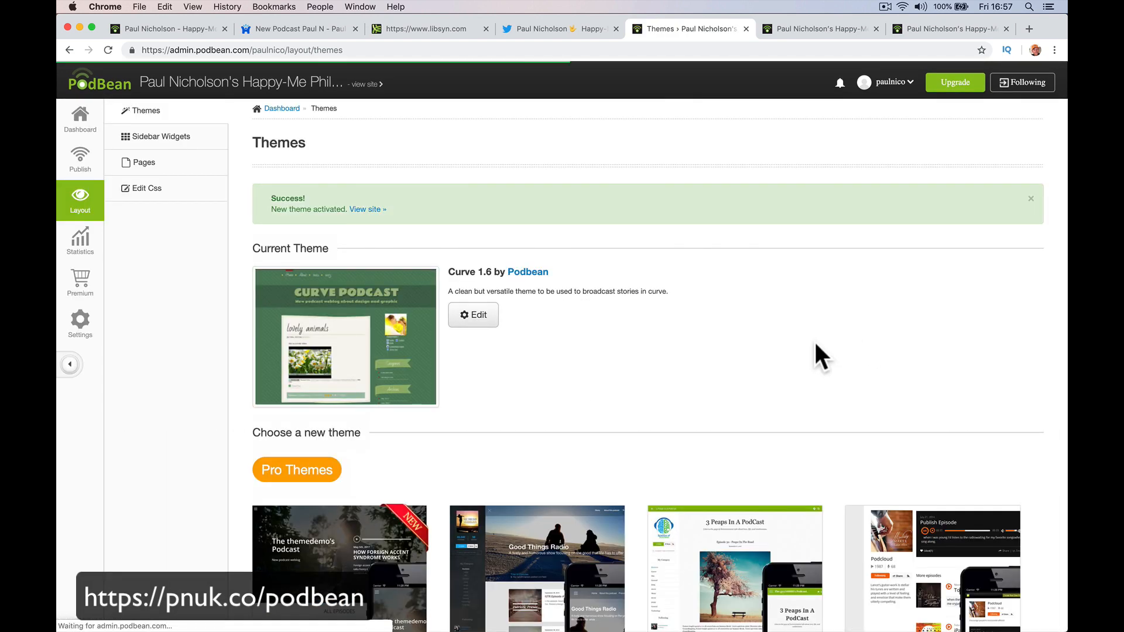
pyautogui.click(826, 29)
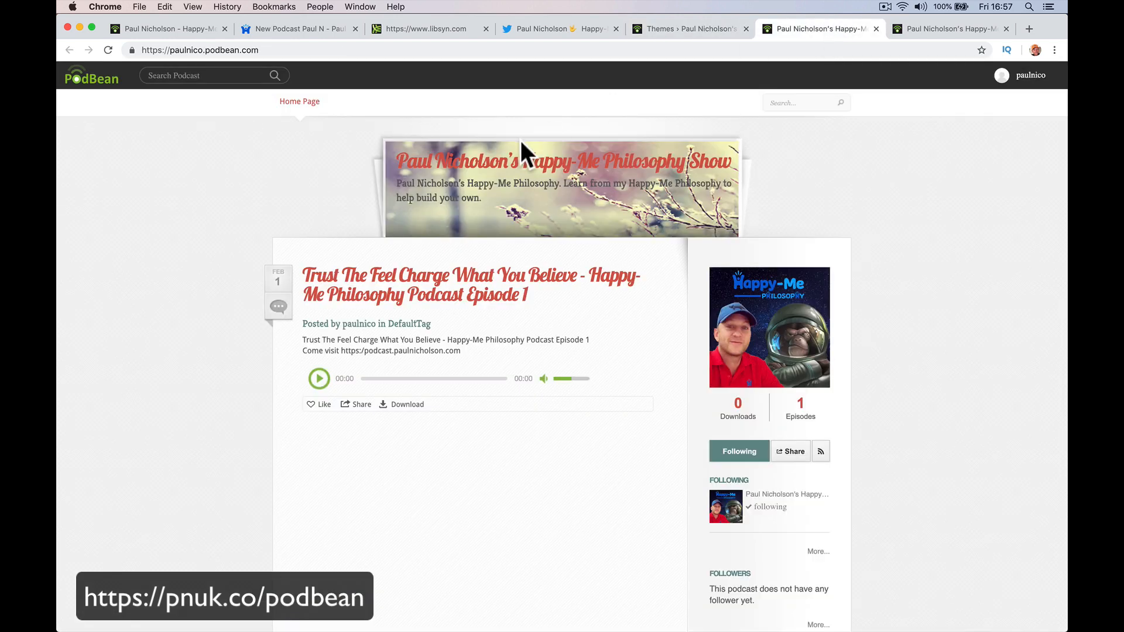
pyautogui.click(108, 51)
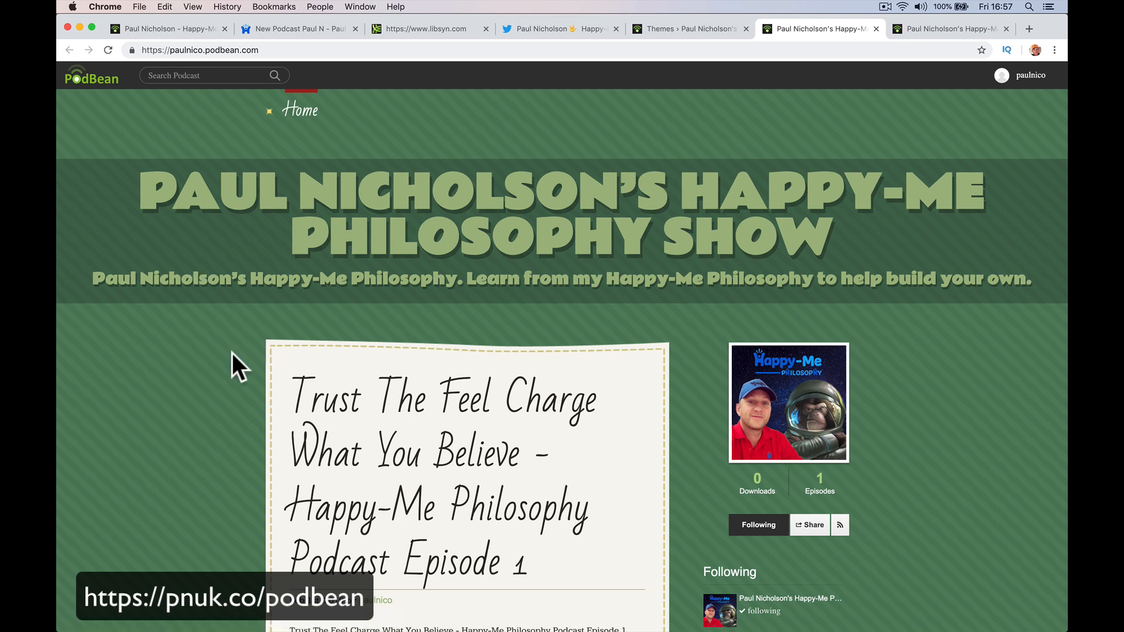
pyautogui.scroll(-5, 232, 353)
pyautogui.click(417, 186)
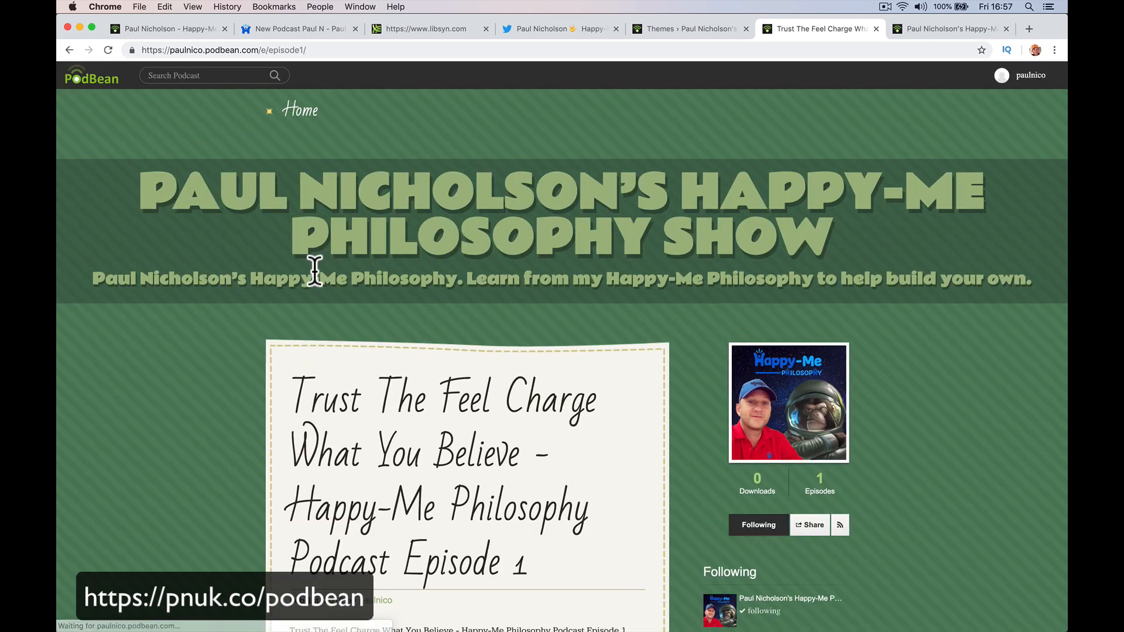
pyautogui.scroll(-8, 315, 271)
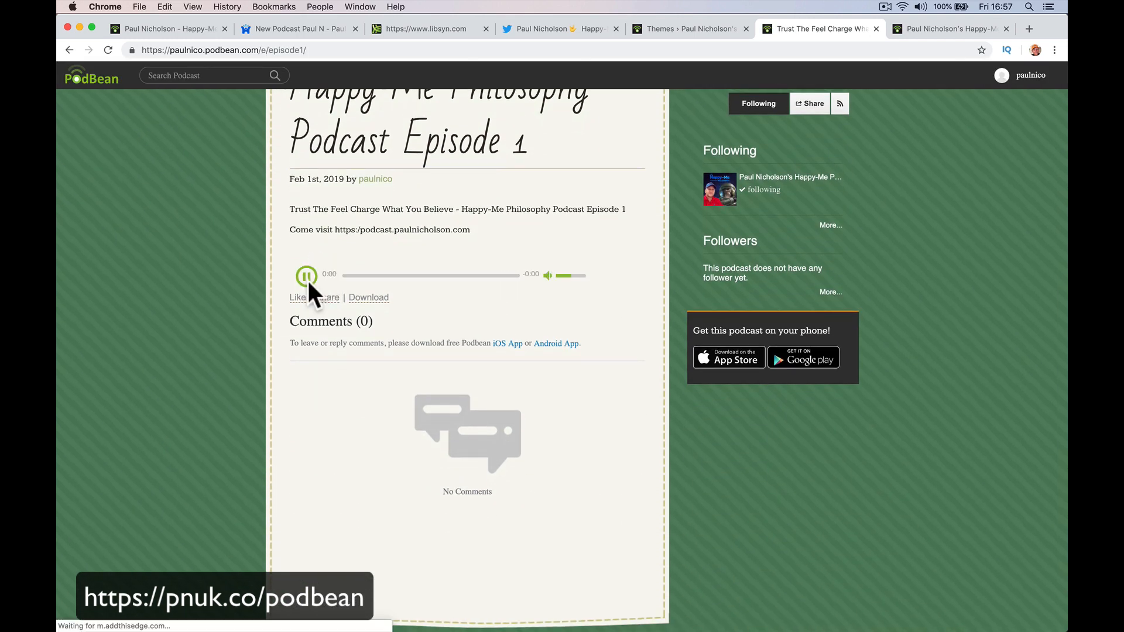
pyautogui.scroll(10, 308, 282)
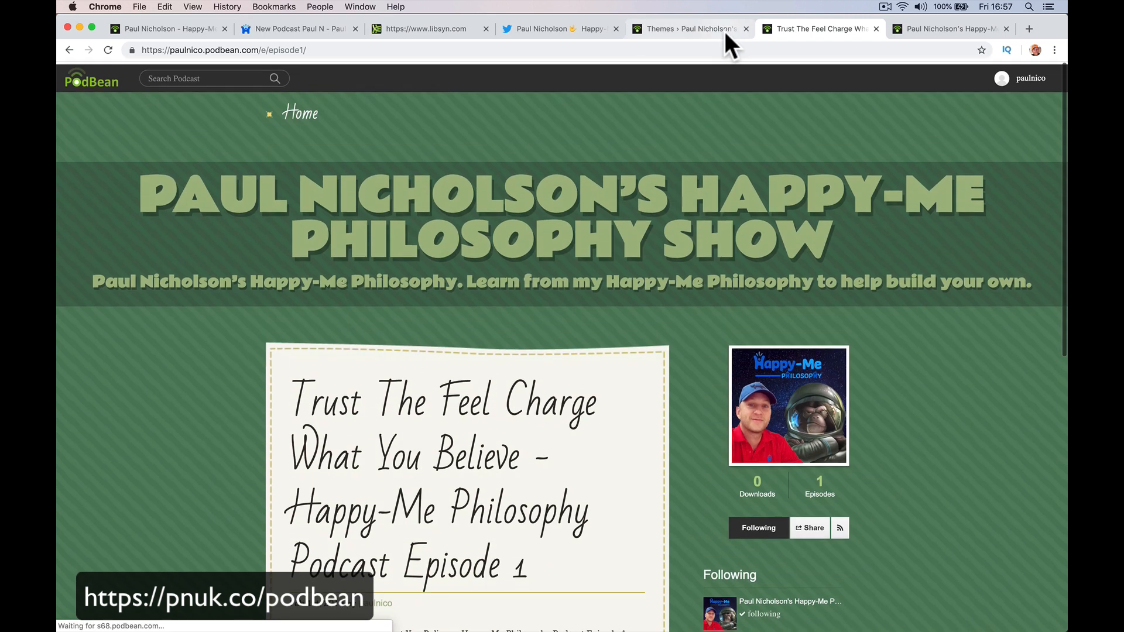
pyautogui.click(876, 29)
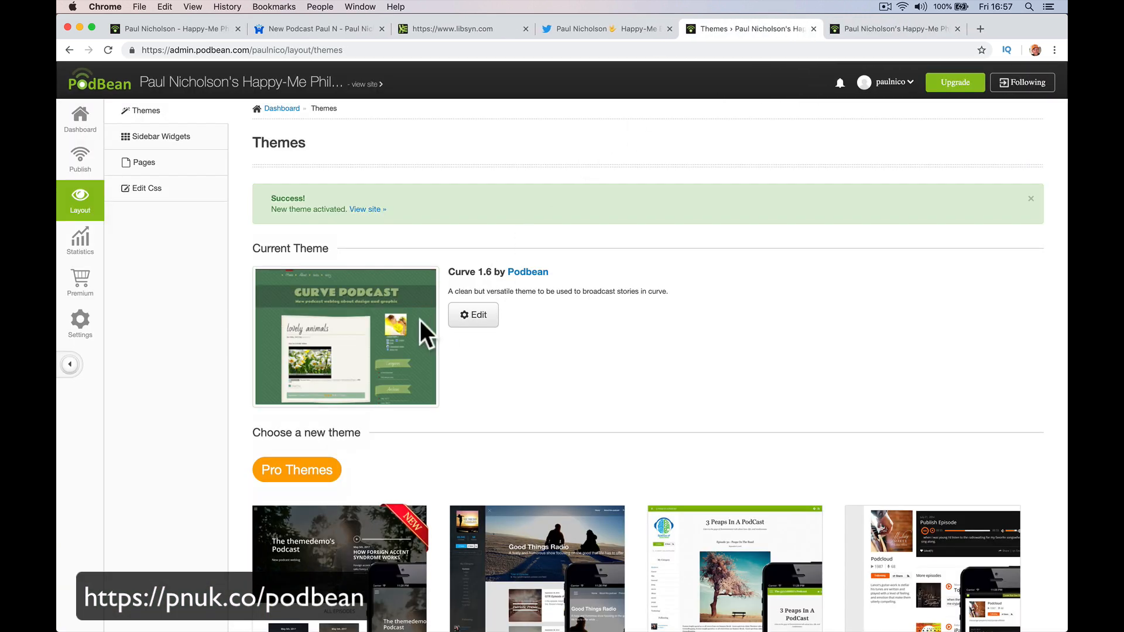
# Check the Audiocast 1.0 theme's customisation options, then return via the dashboard and episodes to Themes.
pyautogui.click(477, 316)
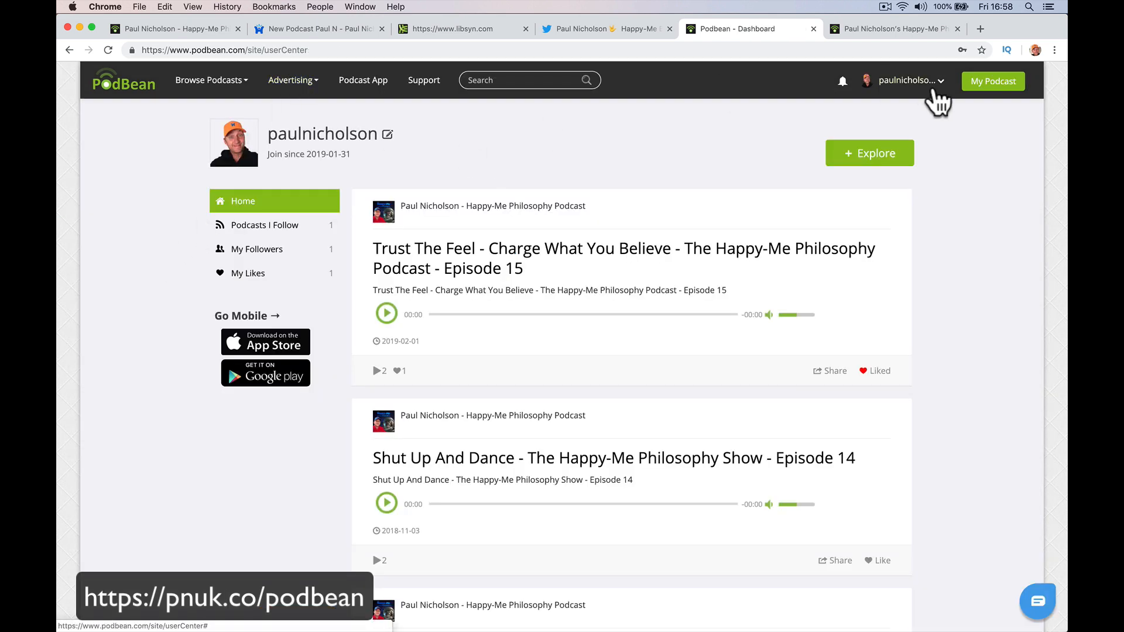
pyautogui.click(970, 86)
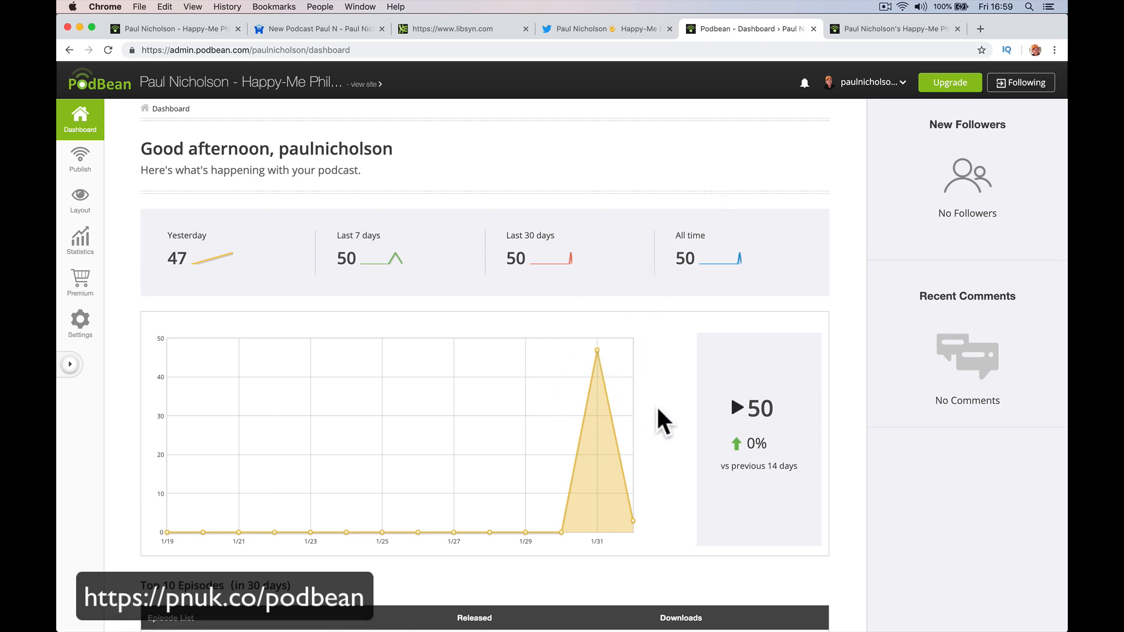
pyautogui.scroll(-10, 648, 384)
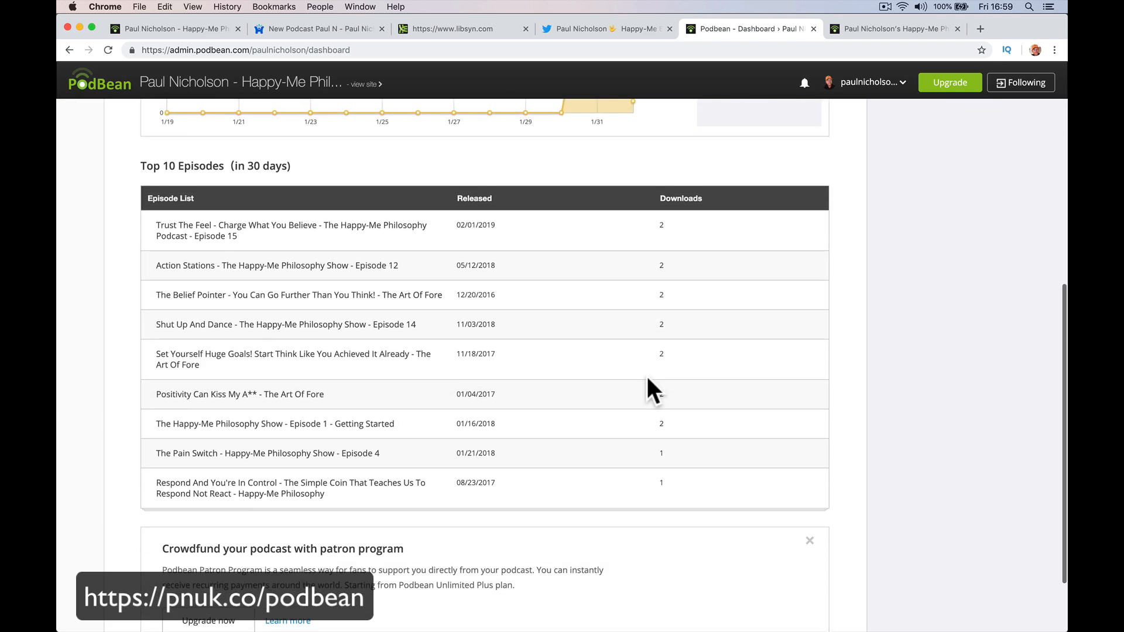
pyautogui.scroll(10, 650, 389)
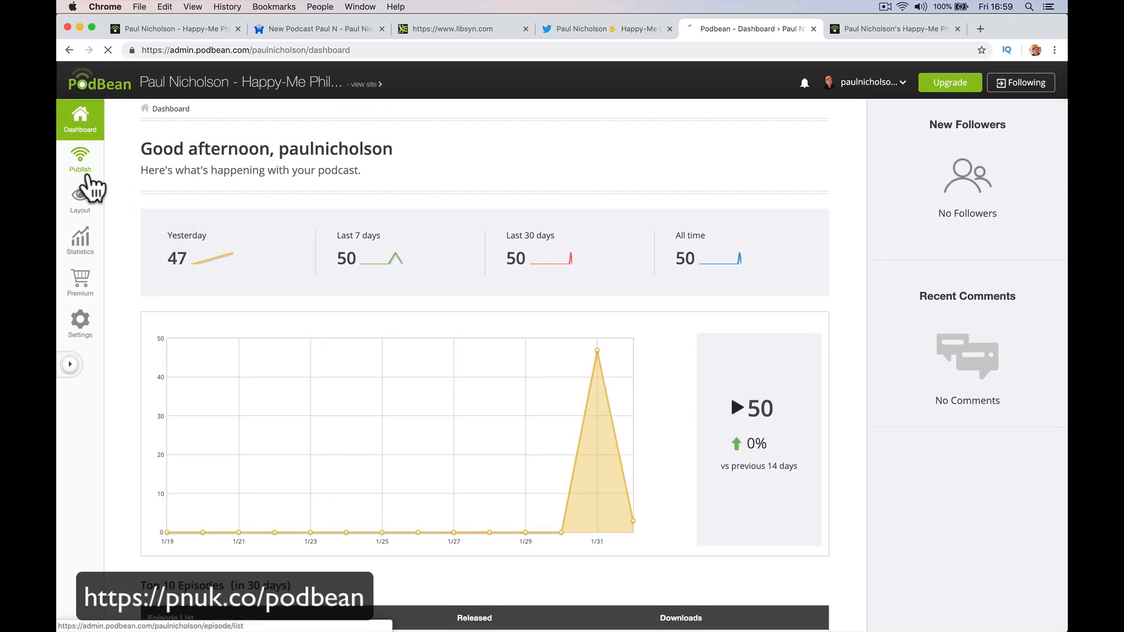
pyautogui.click(82, 169)
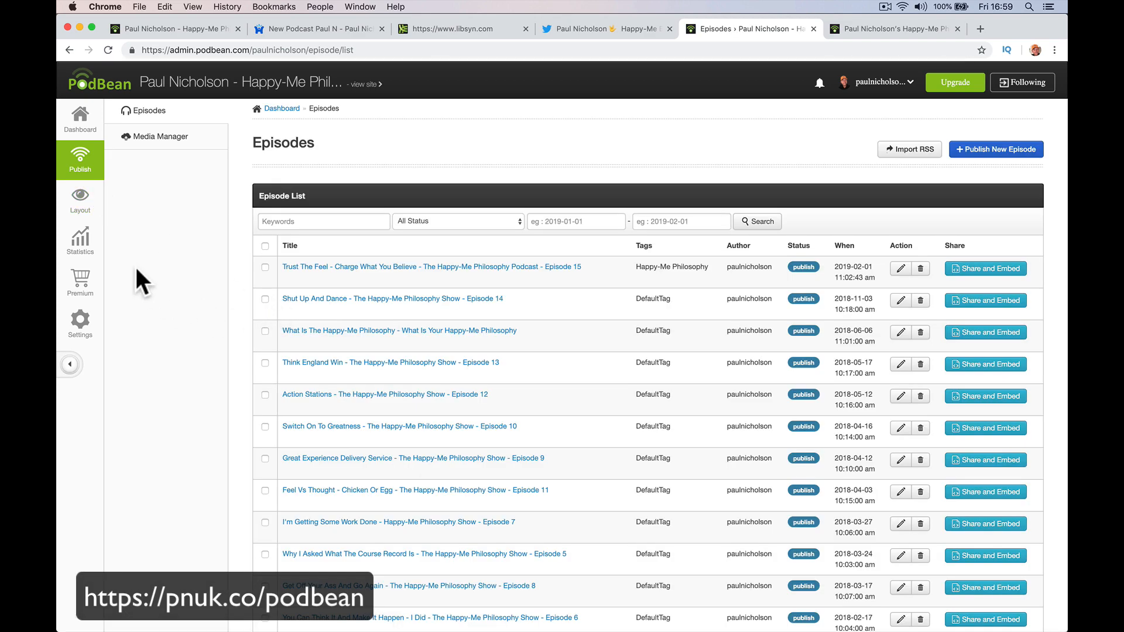
pyautogui.click(79, 206)
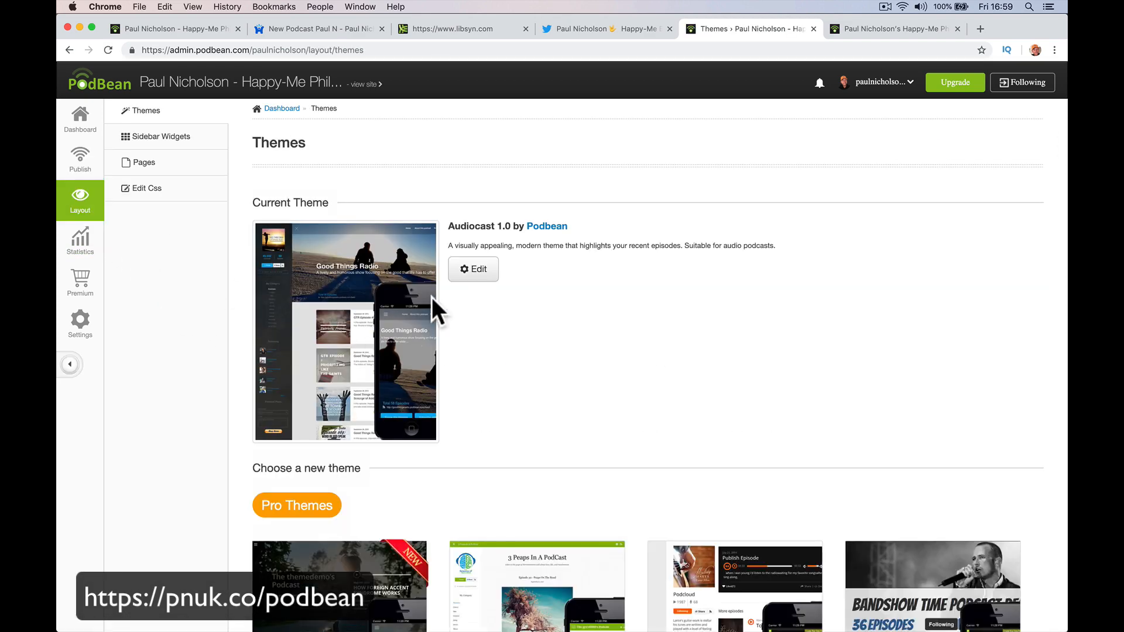
# Open the current theme's customisation and cancel choosing a new header image.
pyautogui.click(488, 275)
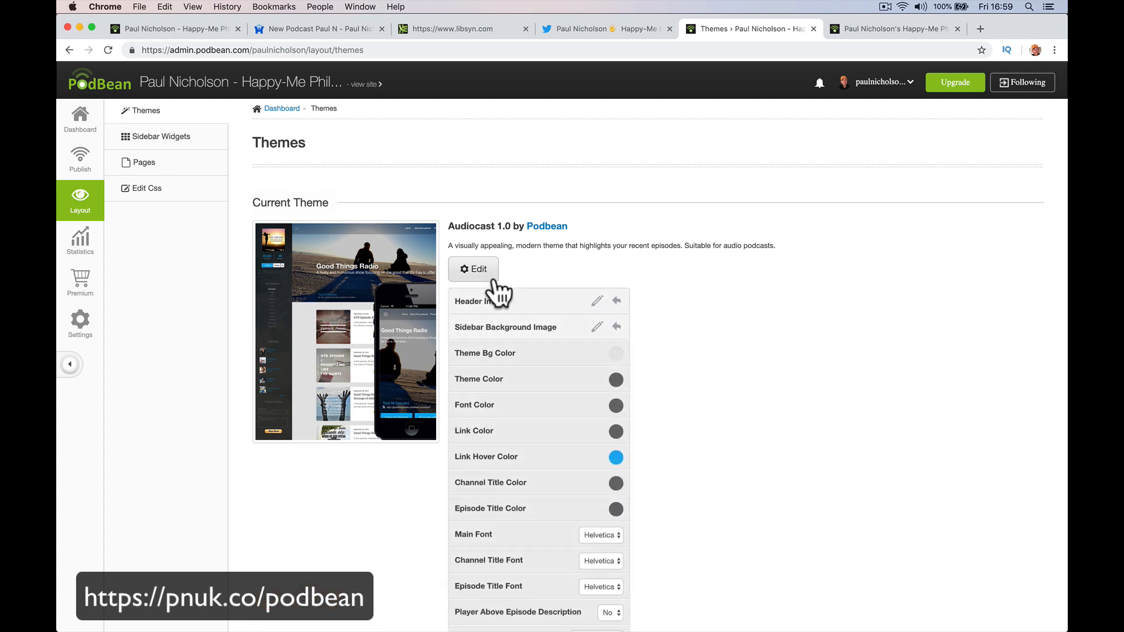
pyautogui.click(598, 300)
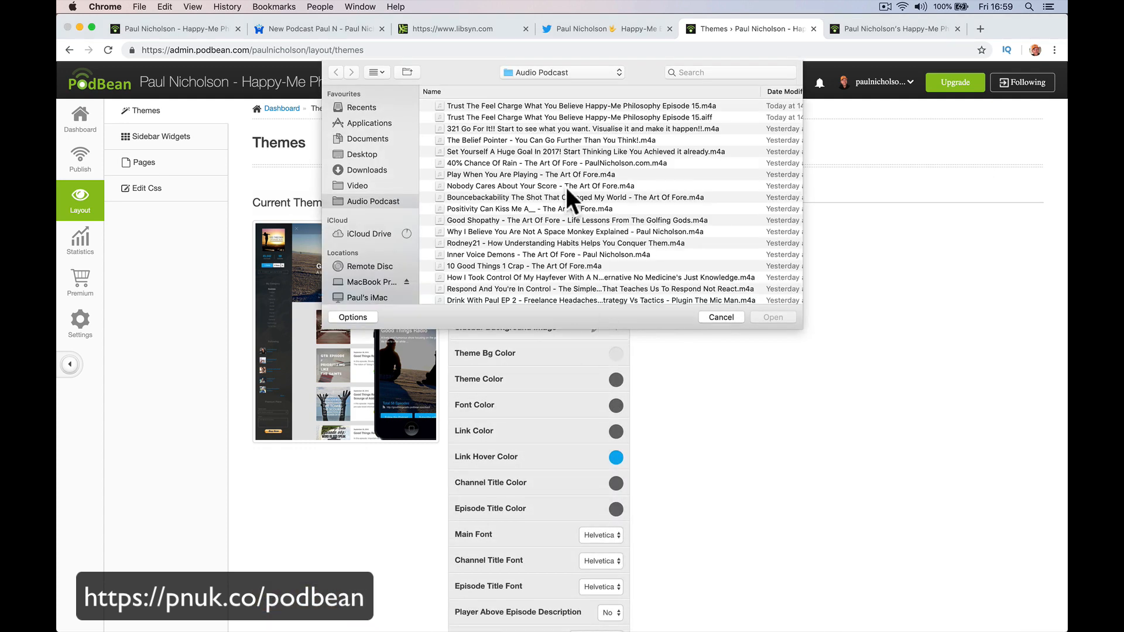
pyautogui.click(728, 312)
# Preview the Podcastbyte theme at larger size, then activate it.
pyautogui.scroll(-5, 609, 410)
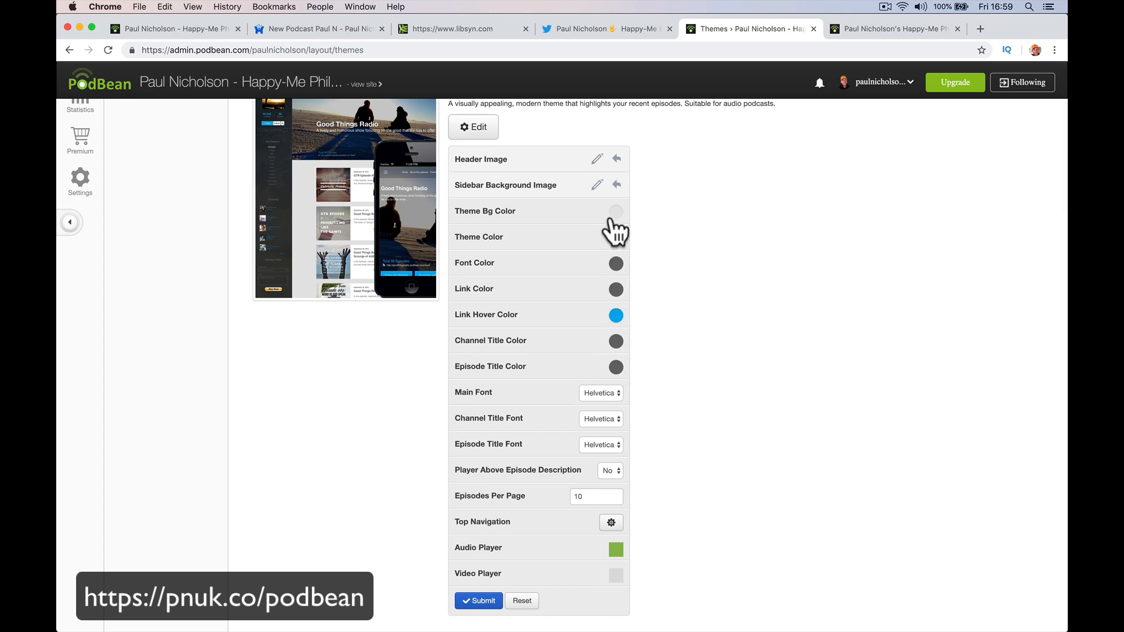
pyautogui.scroll(-7, 572, 402)
pyautogui.scroll(-8, 510, 448)
pyautogui.moveTo(377, 388)
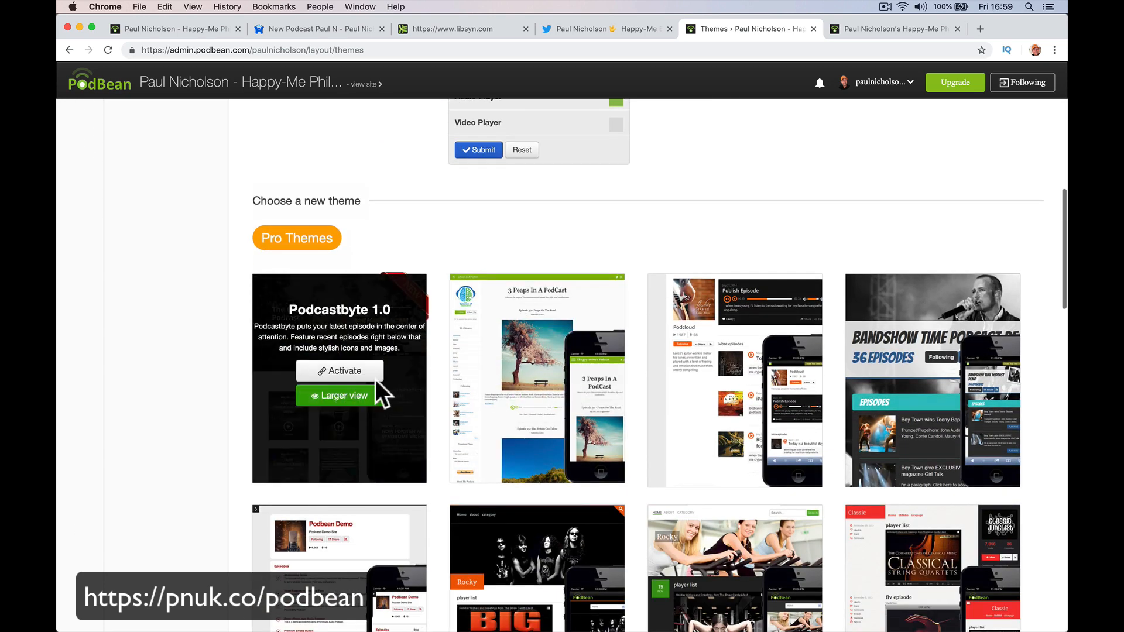
pyautogui.click(340, 398)
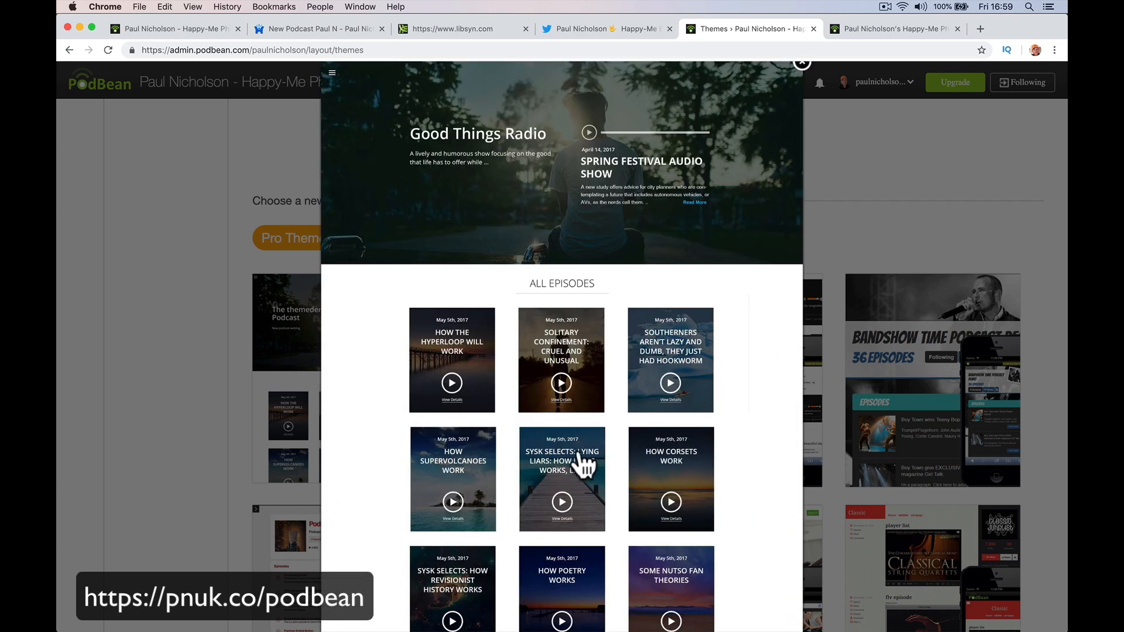
pyautogui.click(800, 63)
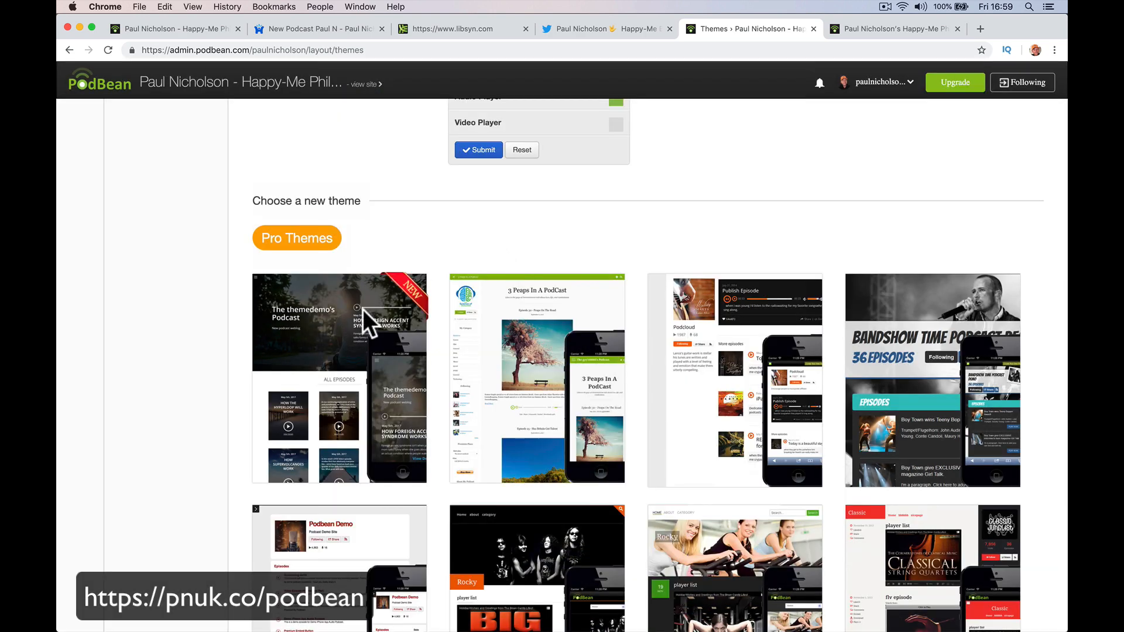
pyautogui.moveTo(363, 310)
pyautogui.click(336, 373)
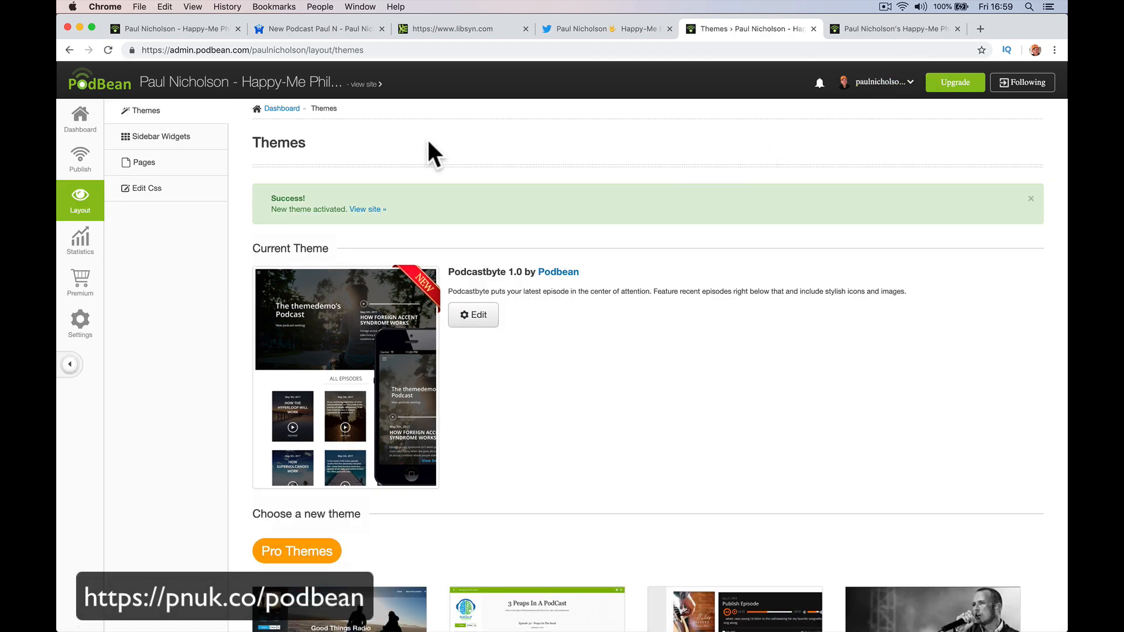
# Review the live podcast site with Podcastbyte, then go to the podcast's Settings.
pyautogui.click(356, 84)
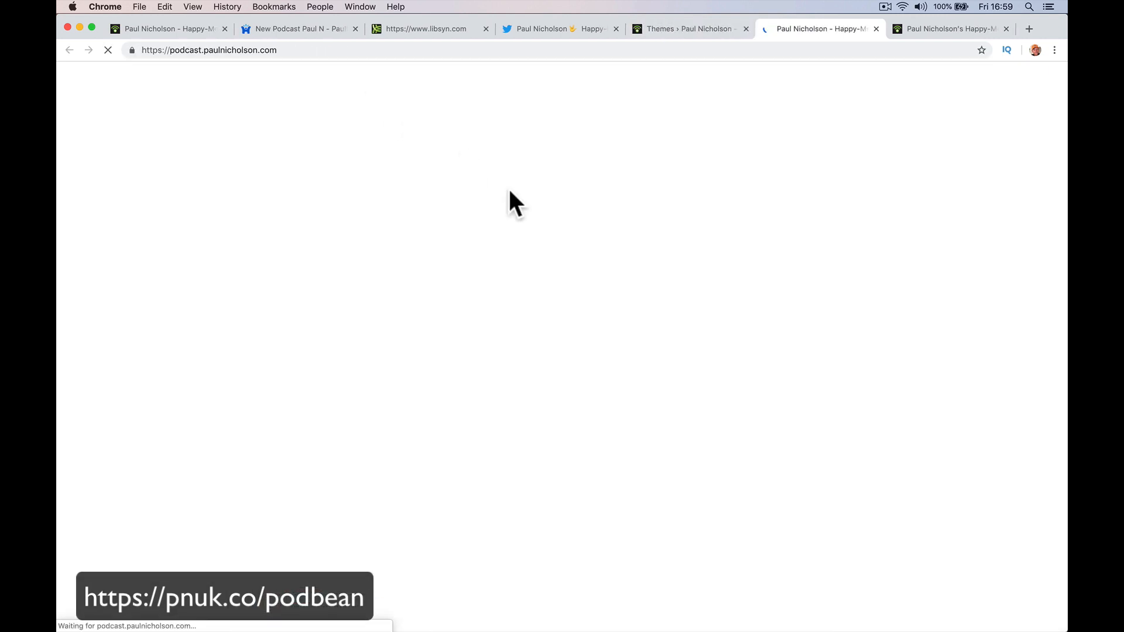
pyautogui.scroll(-12, 546, 262)
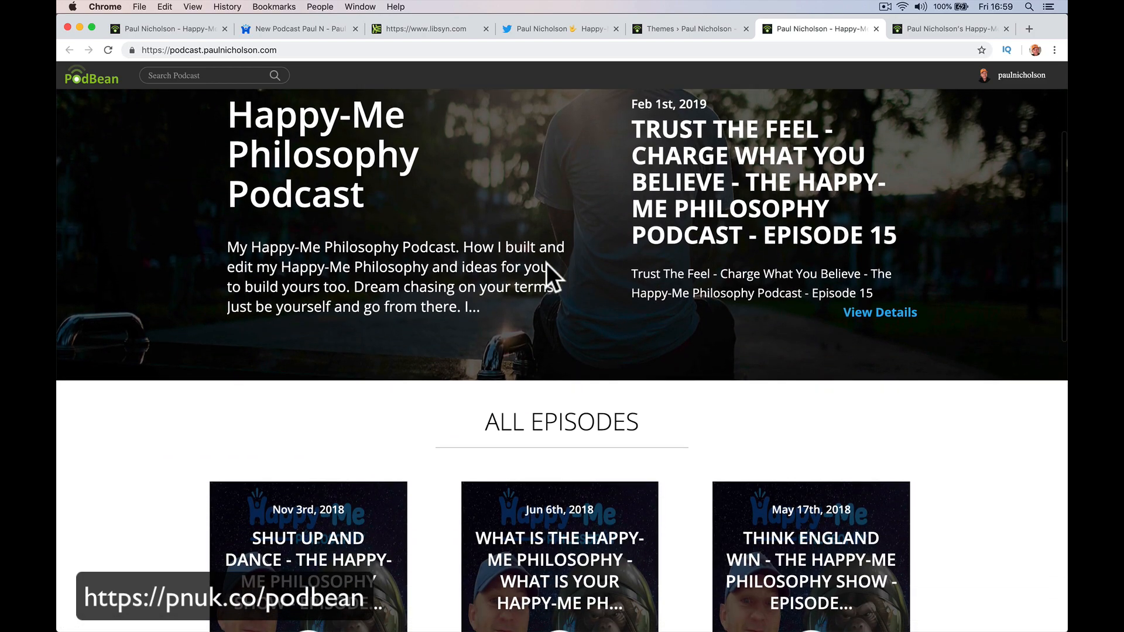
pyautogui.scroll(-4, 546, 264)
pyautogui.scroll(20, 547, 276)
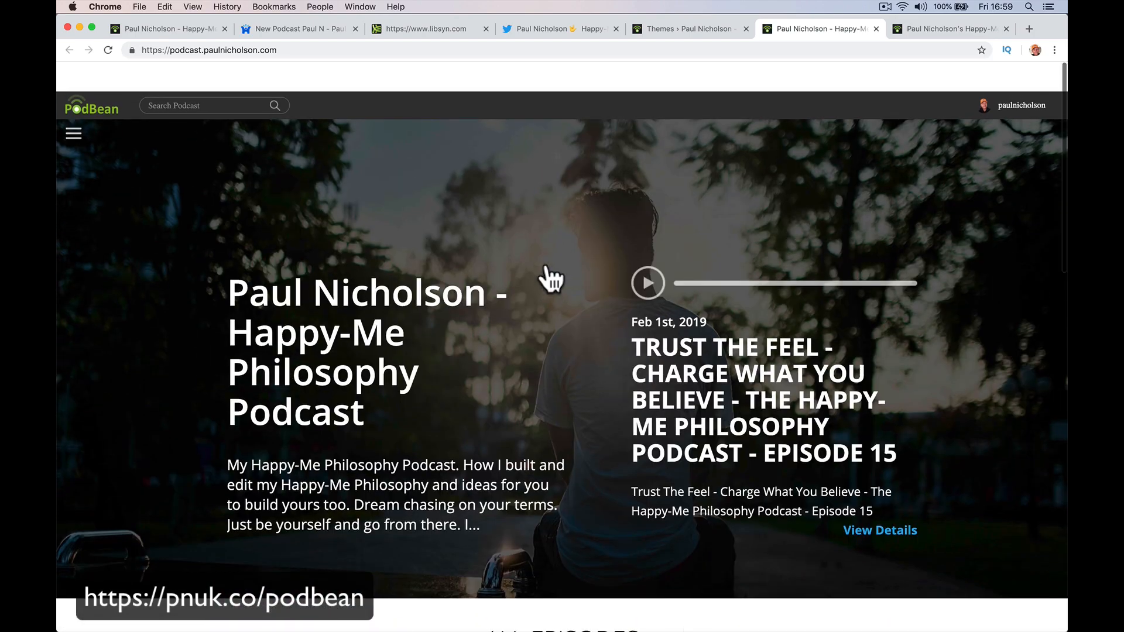
pyautogui.click(876, 29)
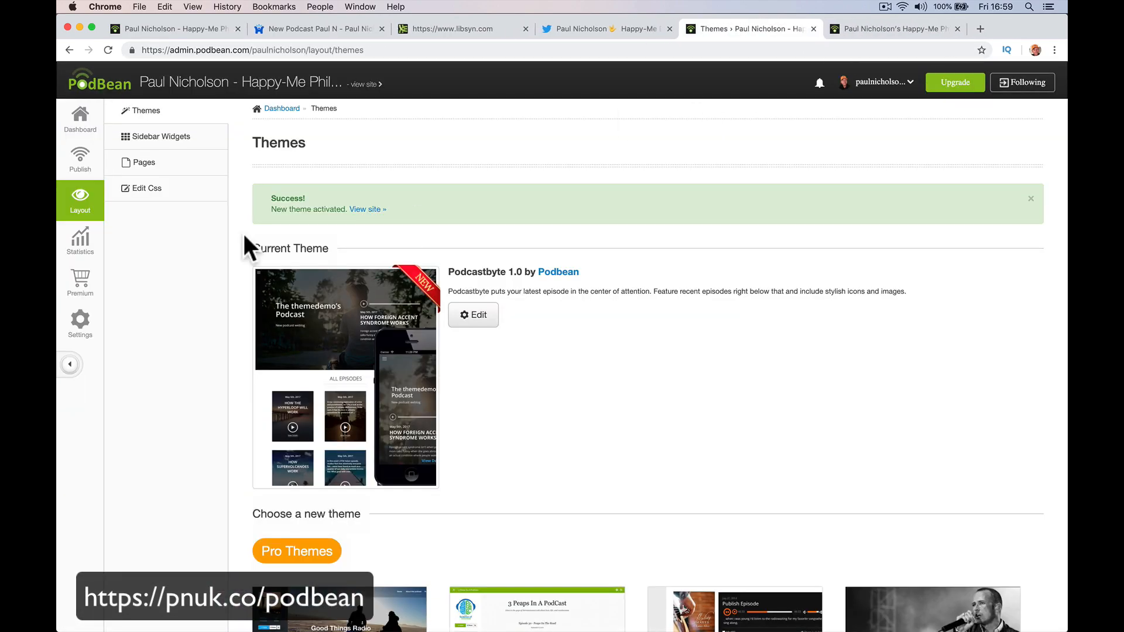
pyautogui.click(82, 324)
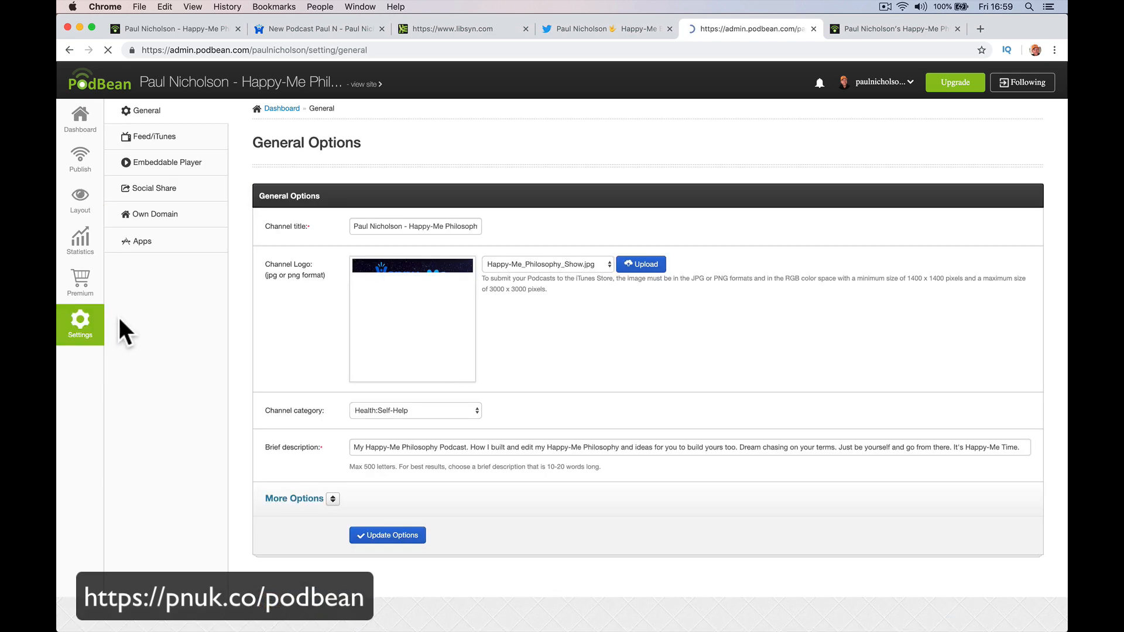
# Open the Spotify connection under Social Share and visit the podcast's Spotify show page.
pyautogui.click(189, 193)
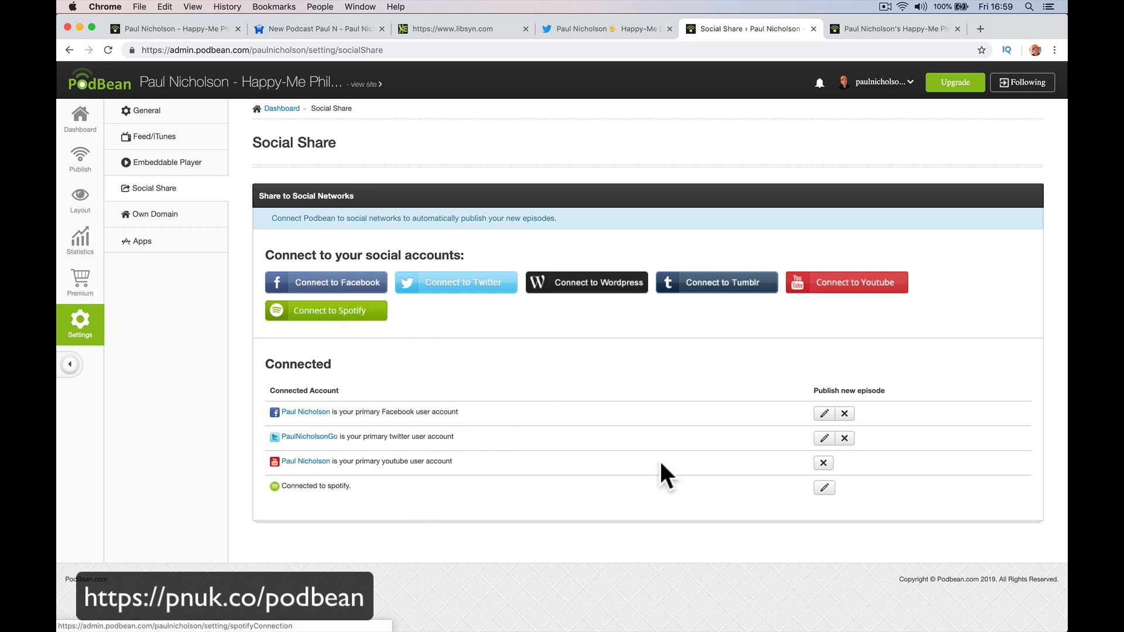
pyautogui.click(824, 489)
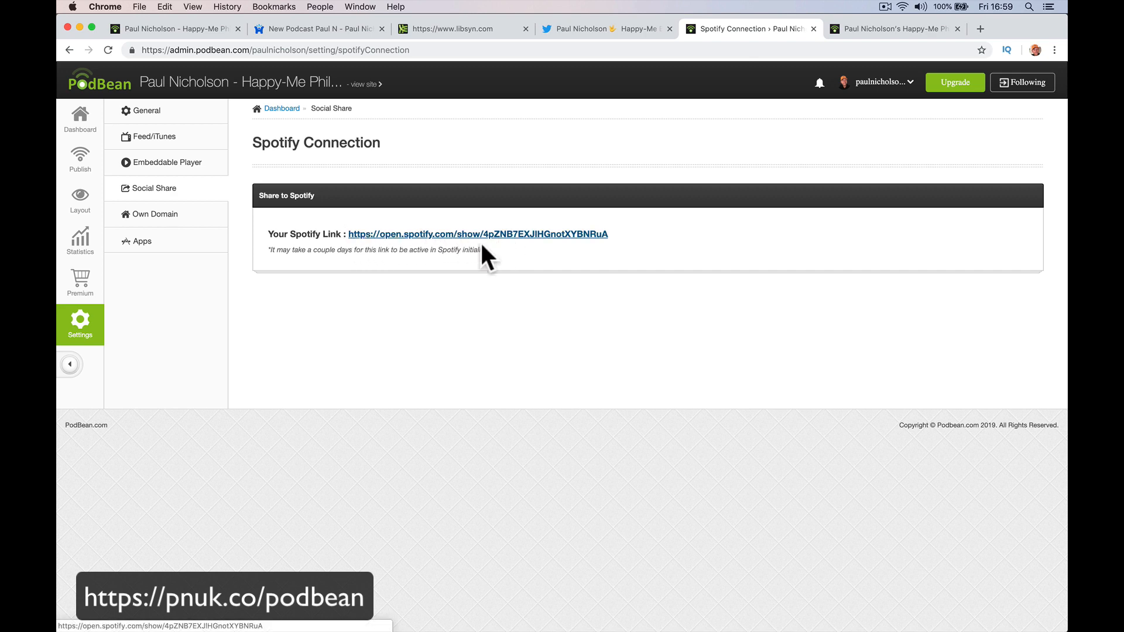
pyautogui.click(521, 236)
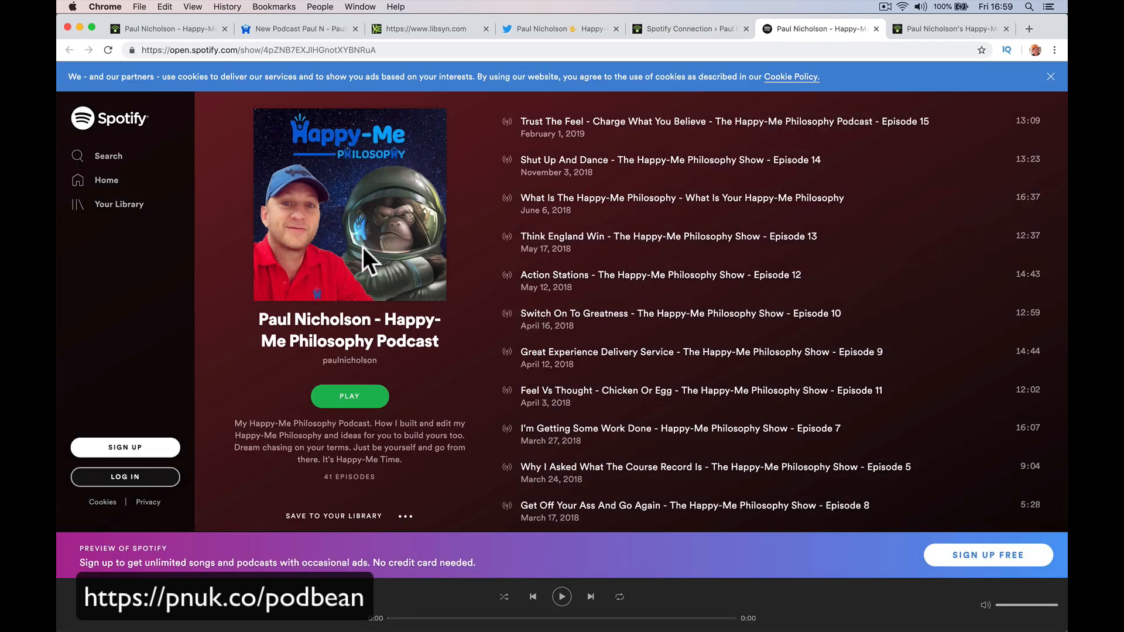
pyautogui.click(675, 28)
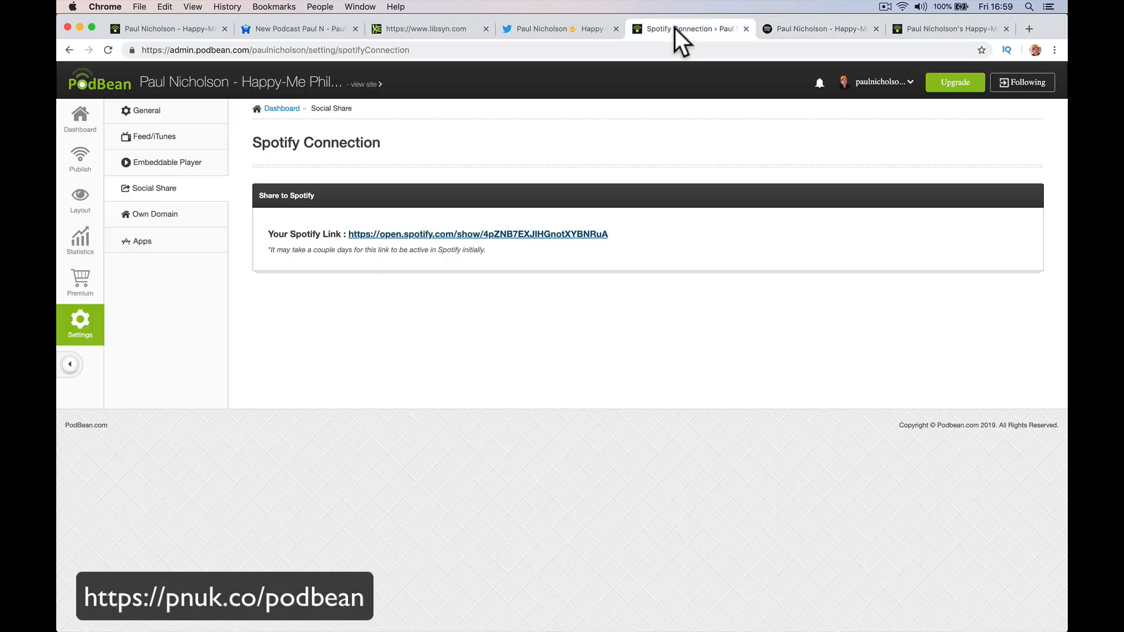
pyautogui.click(800, 30)
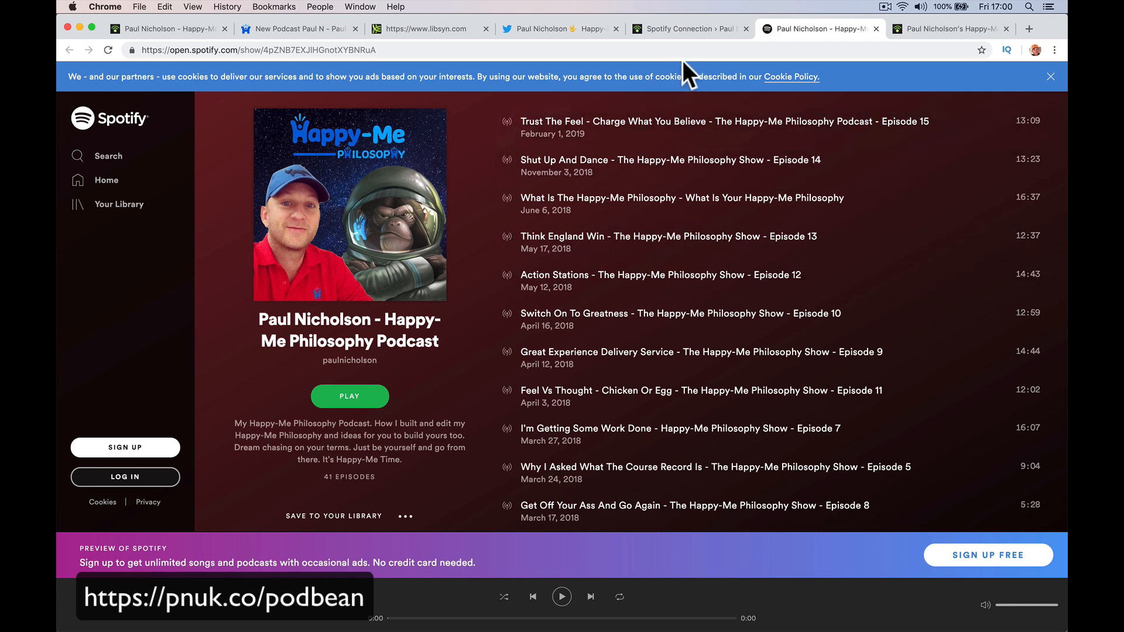
pyautogui.click(686, 24)
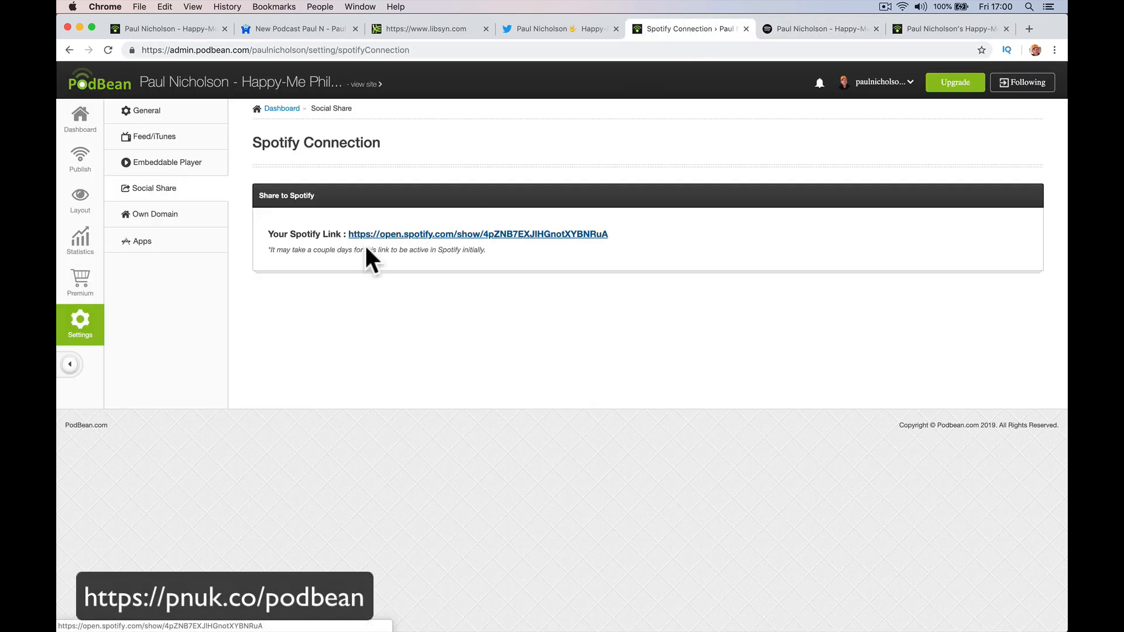
# Move through General and Social Share settings to the Own Domain settings.
pyautogui.click(174, 120)
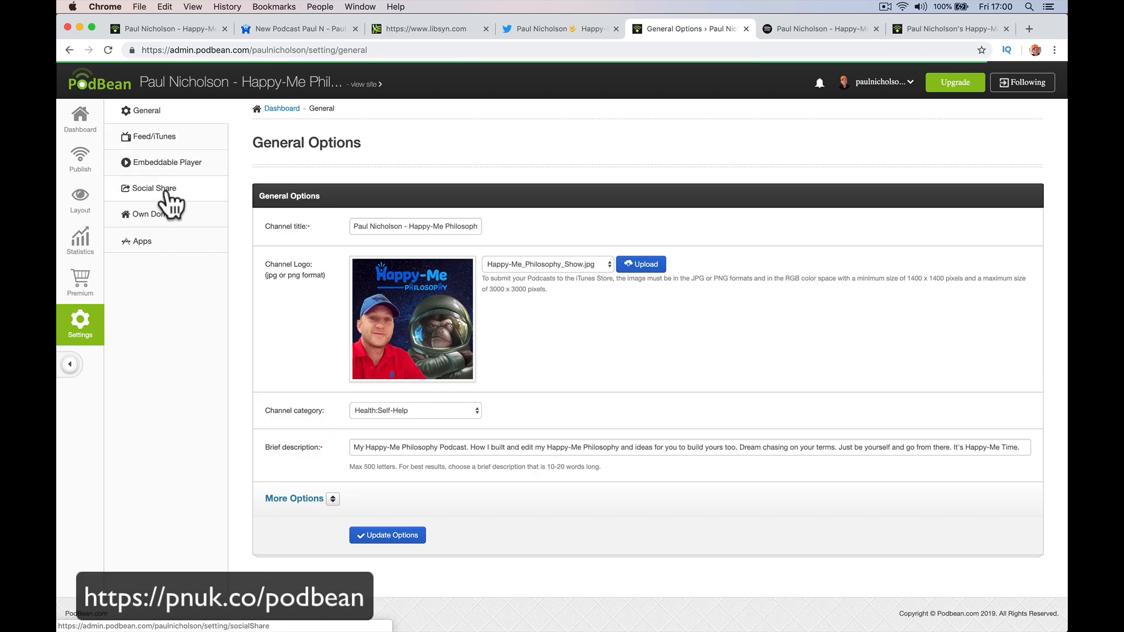
pyautogui.click(166, 192)
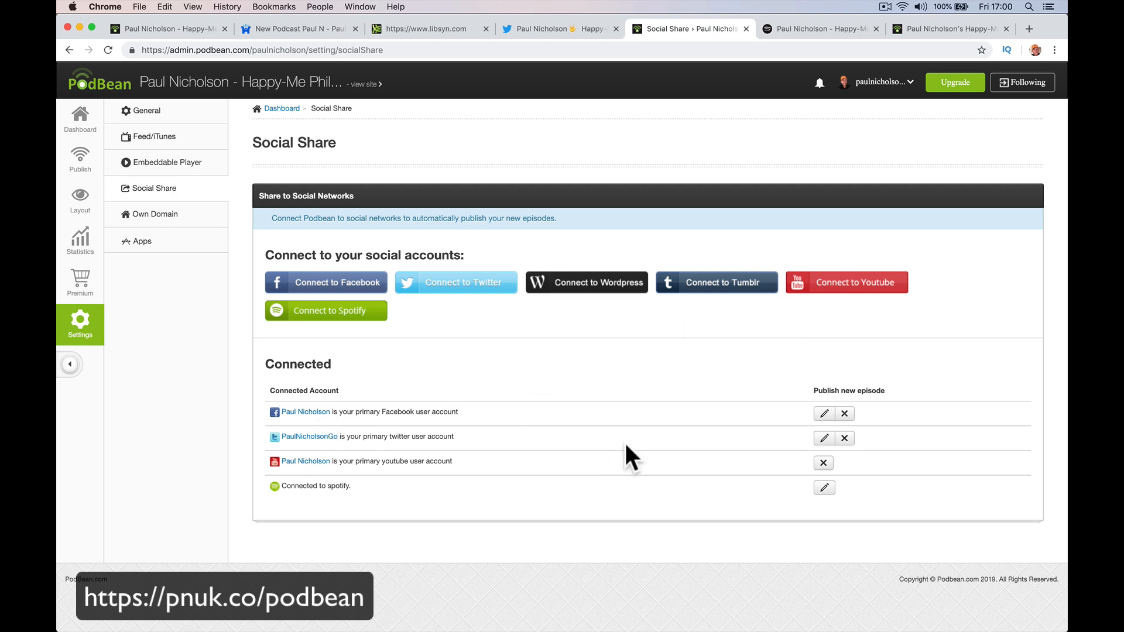
pyautogui.click(176, 215)
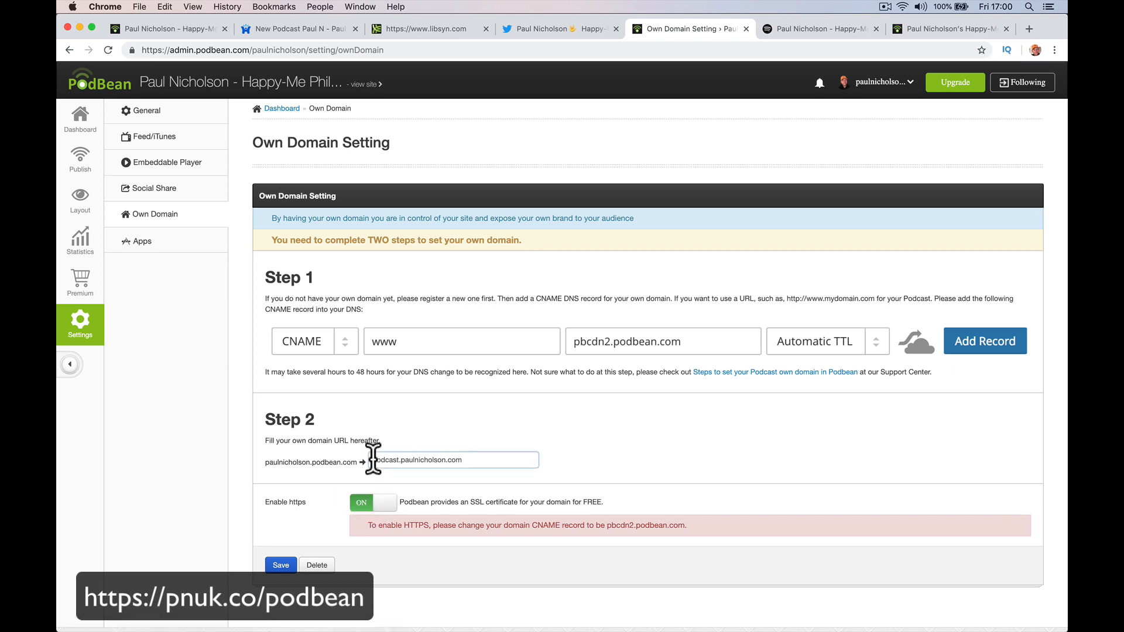
pyautogui.moveTo(371, 460); pyautogui.dragTo(400, 457)
pyautogui.click(167, 215)
pyautogui.click(389, 460)
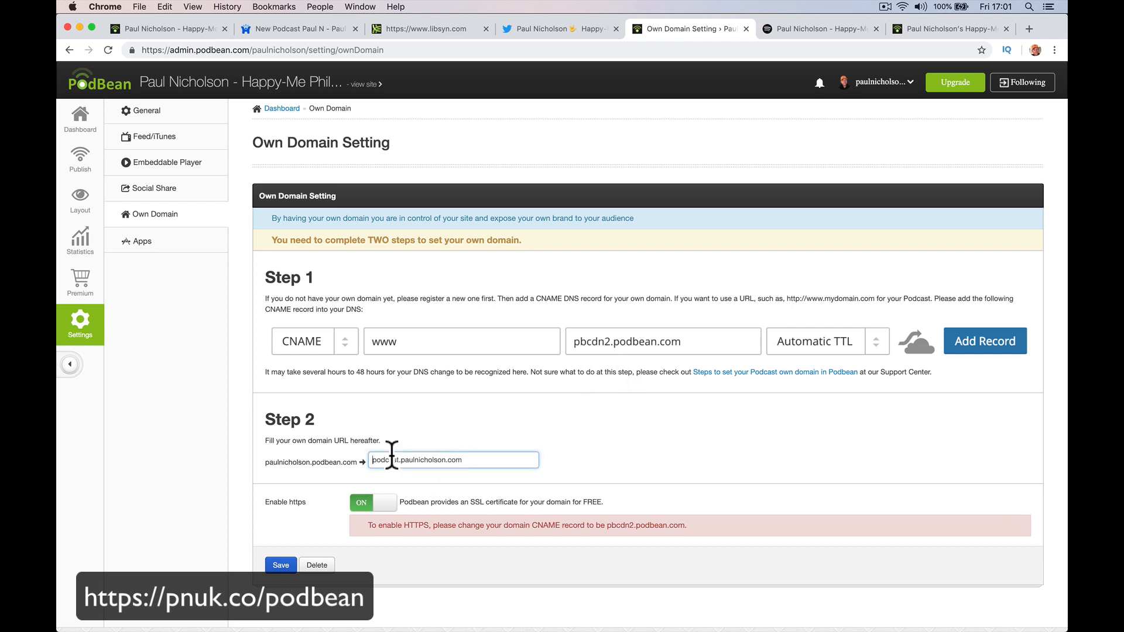
pyautogui.moveTo(379, 460); pyautogui.dragTo(398, 461)
pyautogui.click(446, 430)
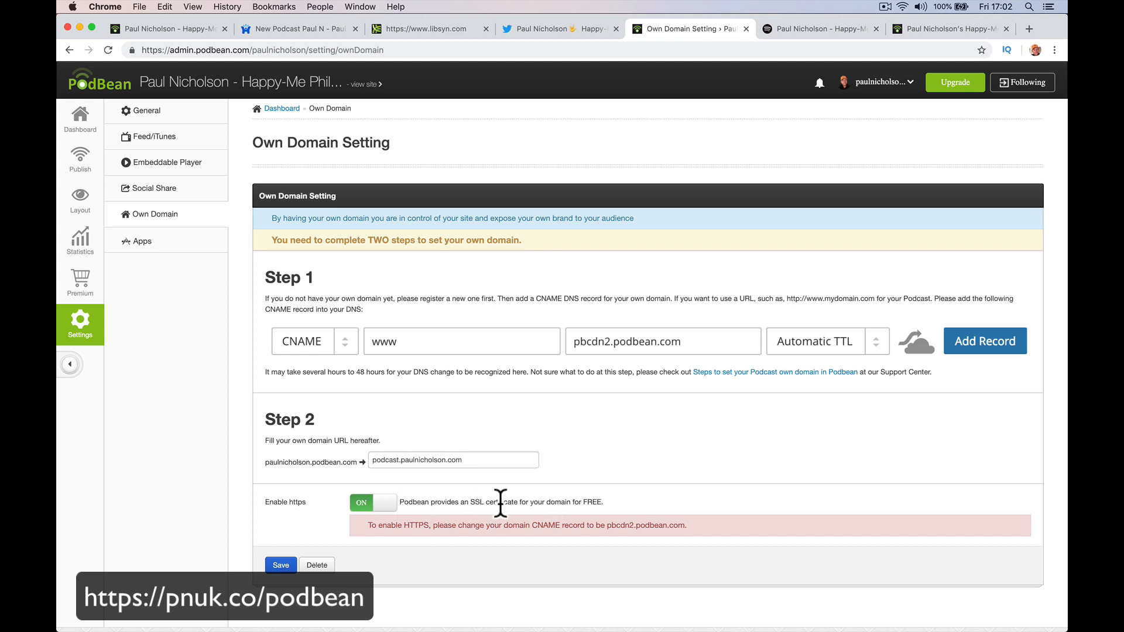
pyautogui.click(817, 29)
# Load podcast.paulnicholson.com in the browser, then return to the Own Domain Setting tab.
pyautogui.click(169, 49)
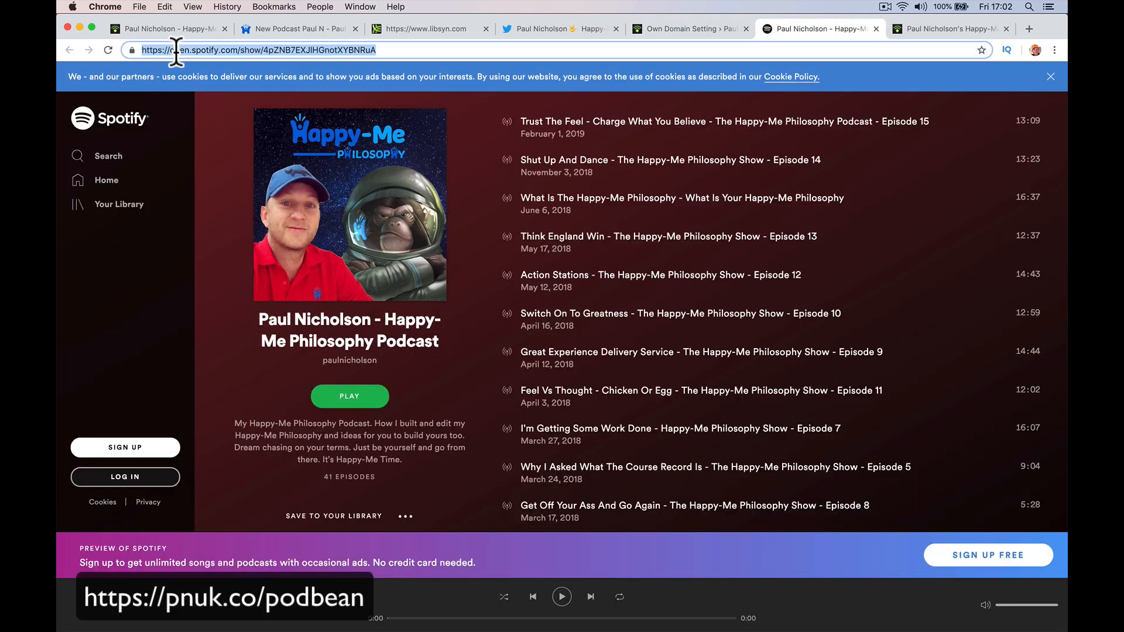
pyautogui.write('podcast.paulnicholson.com')
pyautogui.press('Return')
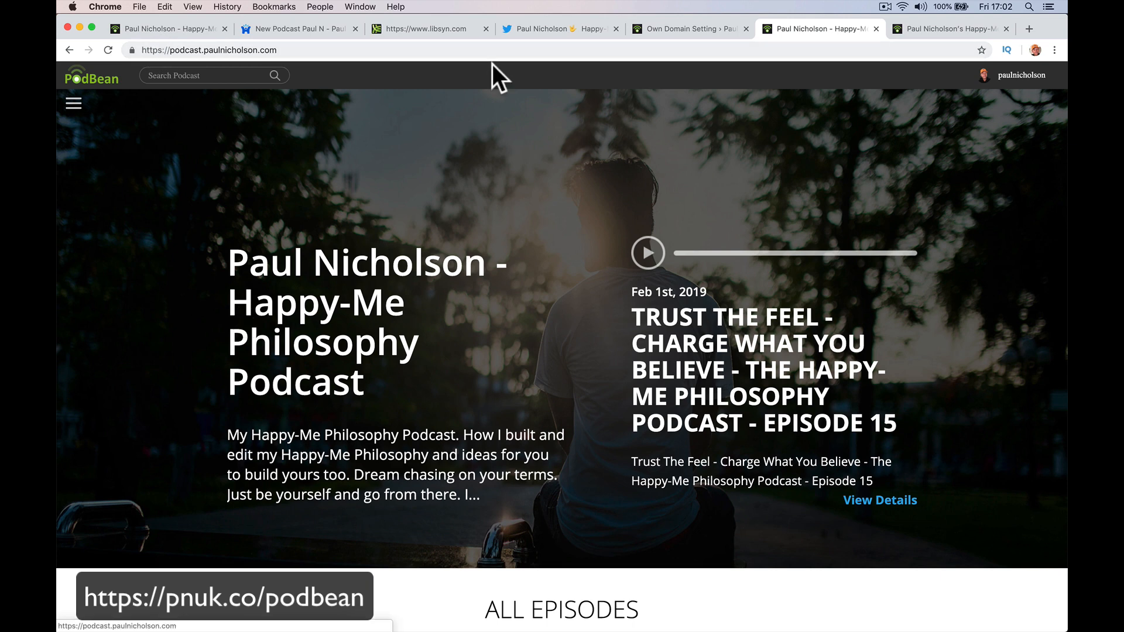
pyautogui.click(637, 30)
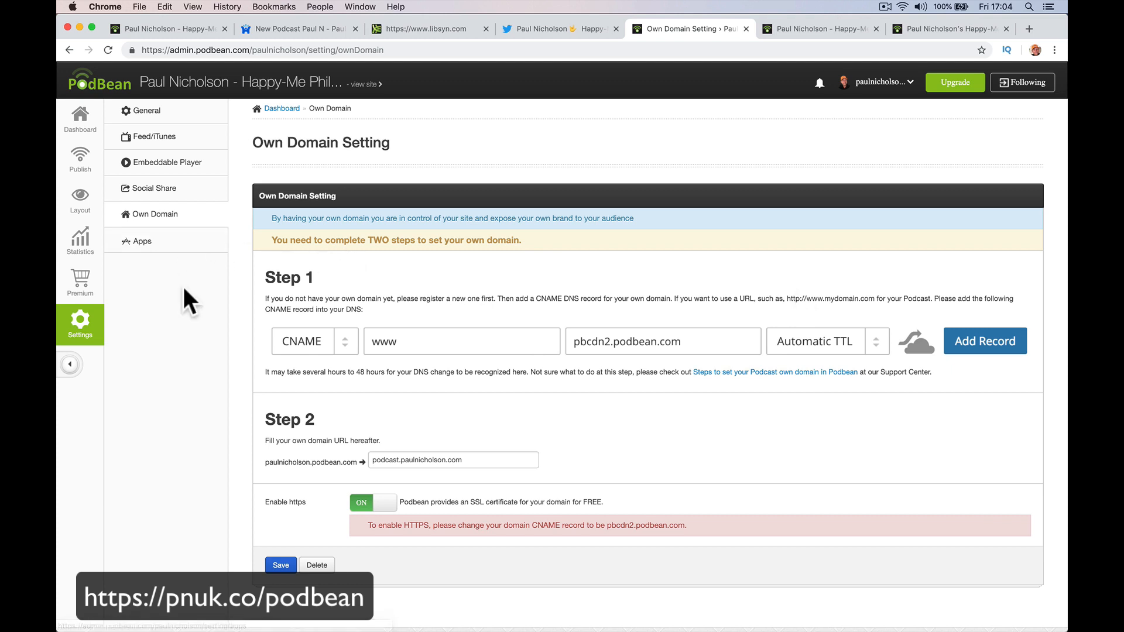
# Reopen the Spotify connection details under Settings, then switch to the Mail inbox.
pyautogui.click(88, 327)
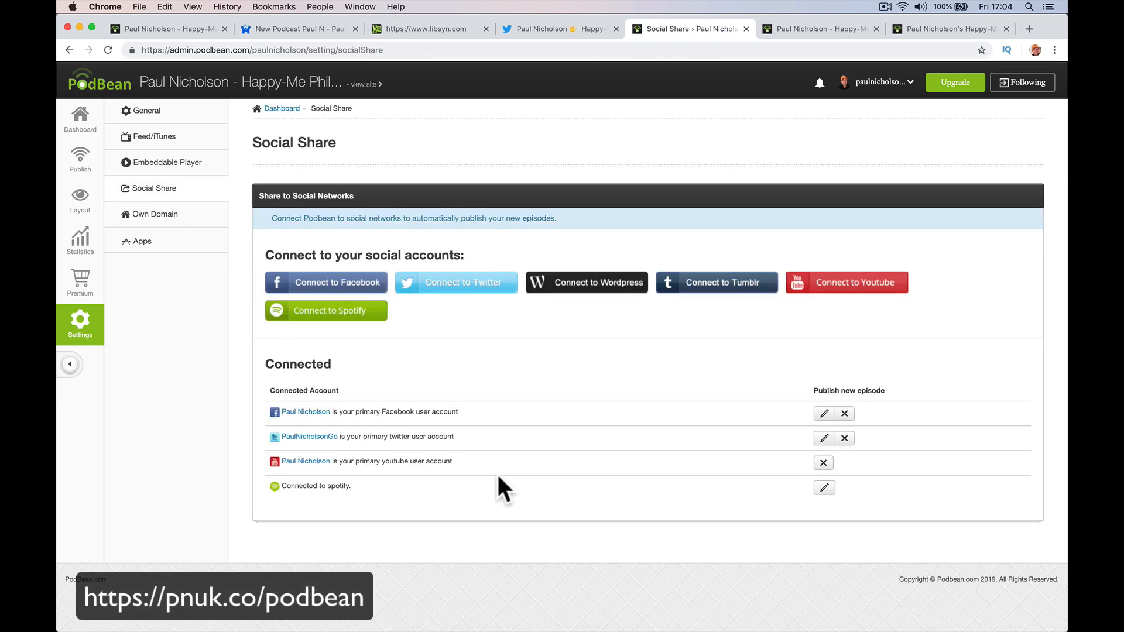
pyautogui.click(360, 310)
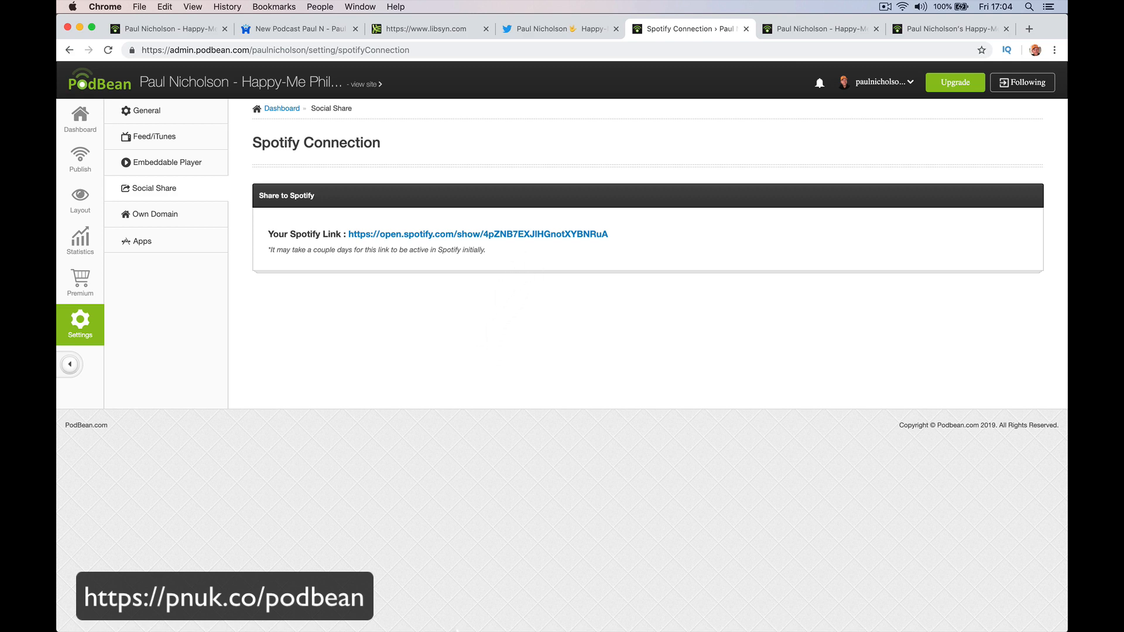
pyautogui.click(365, 607)
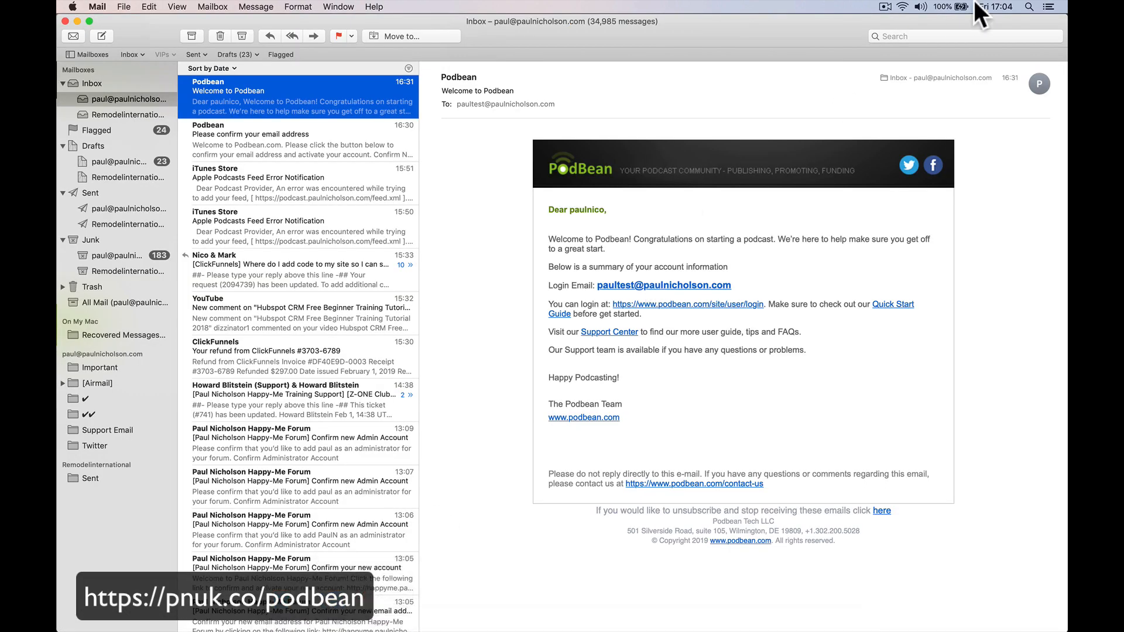
# Search Mail for 'spotify', open the 'Your Podcast is on Spotify Now' email and its show link.
pyautogui.click(917, 35)
pyautogui.write('spo')
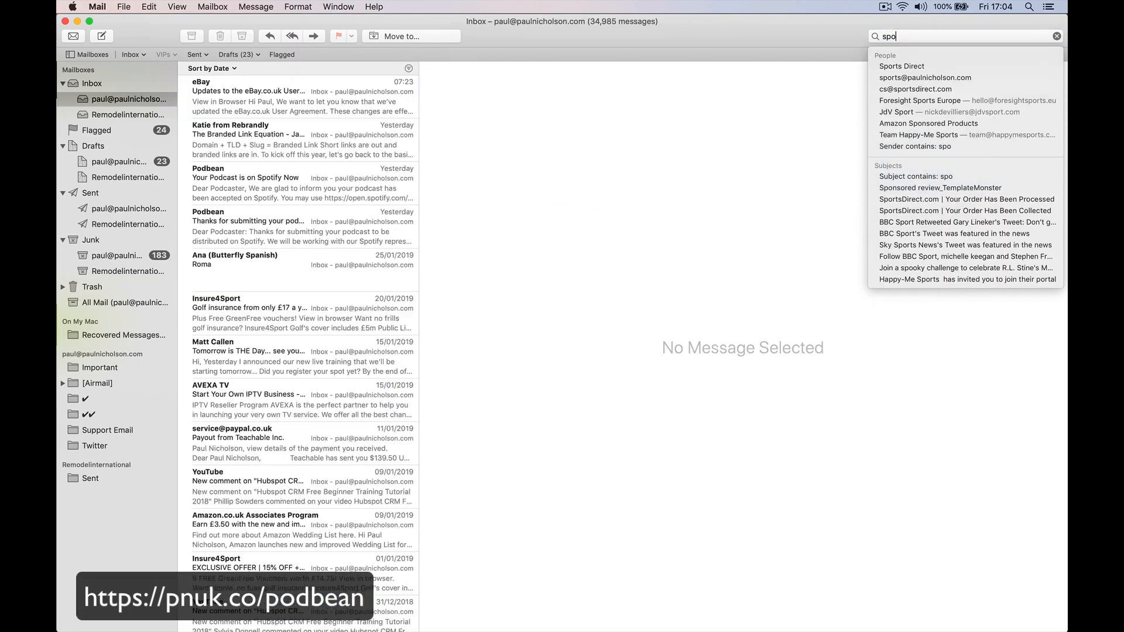
pyautogui.write('tify')
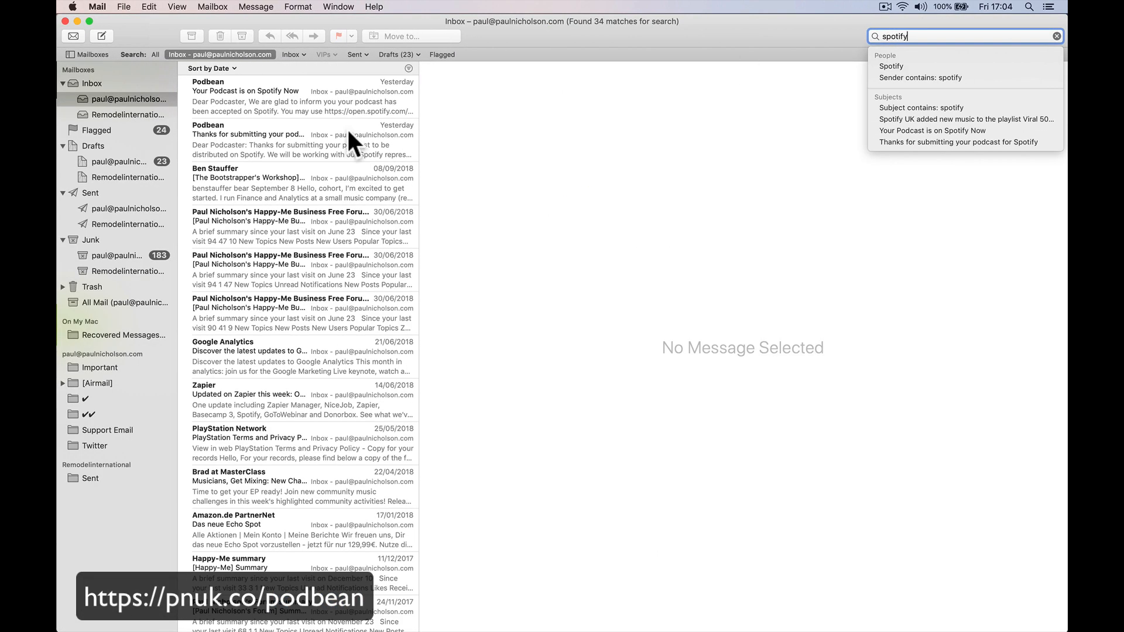
pyautogui.click(323, 108)
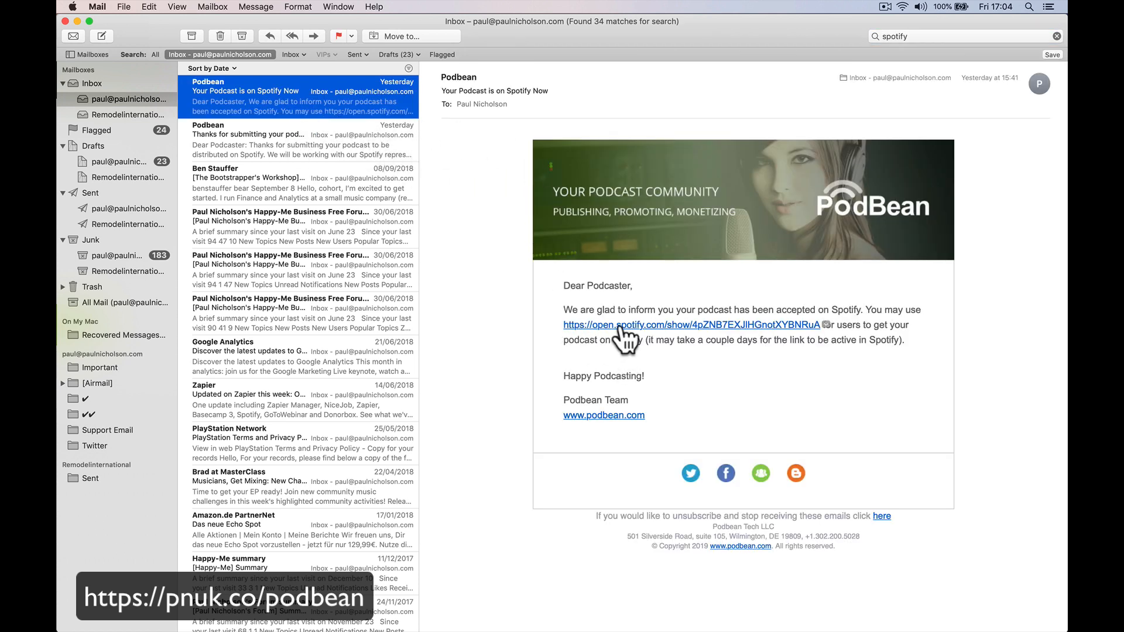
pyautogui.click(742, 325)
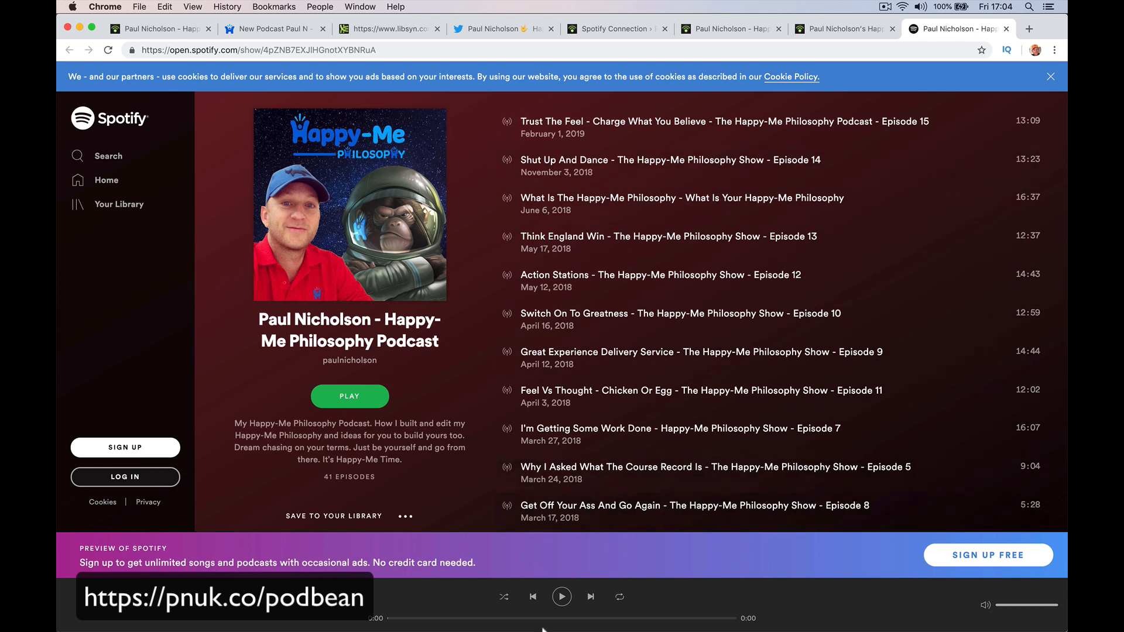
# Return to the email, then bring the Spotify app forward on the podcast's page.
pyautogui.click(344, 618)
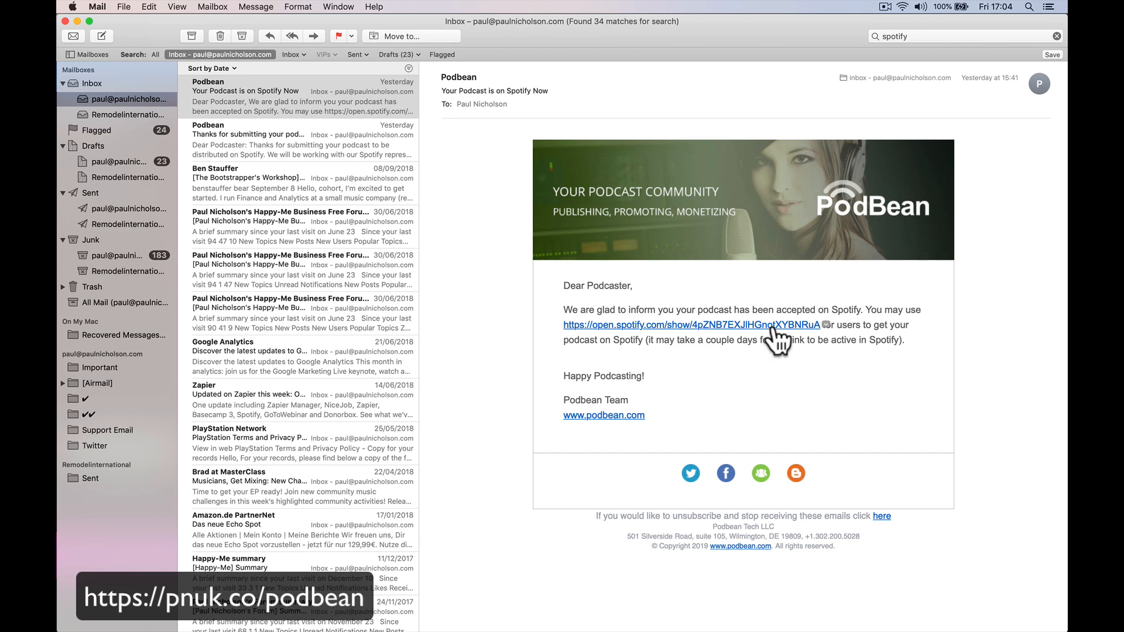
pyautogui.moveTo(779, 339)
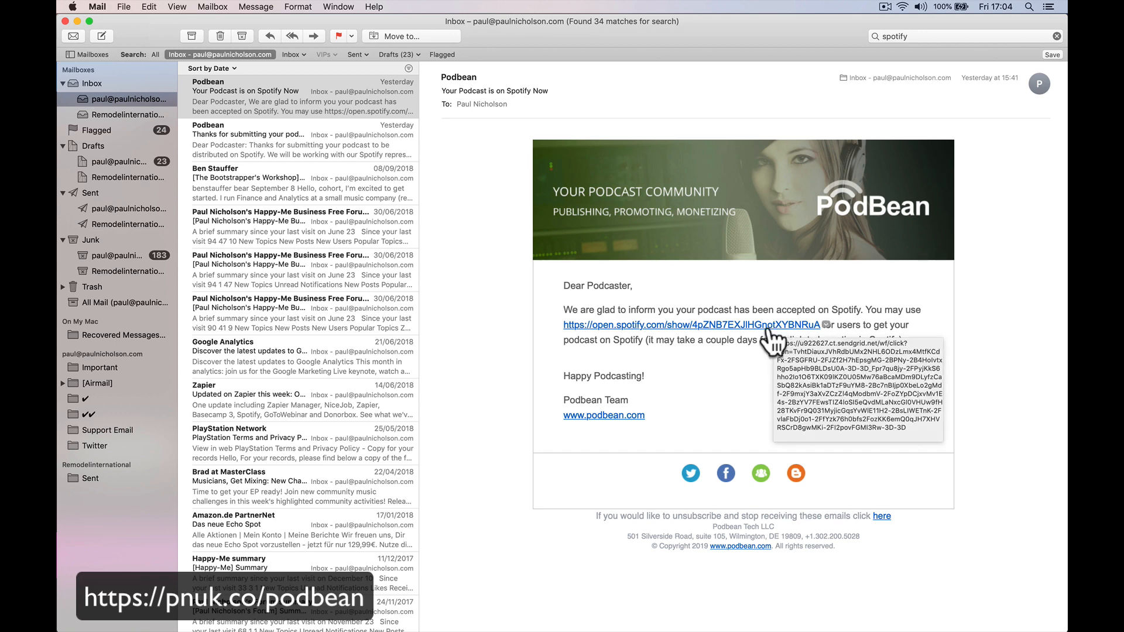
pyautogui.moveTo(680, 609)
pyautogui.click(730, 607)
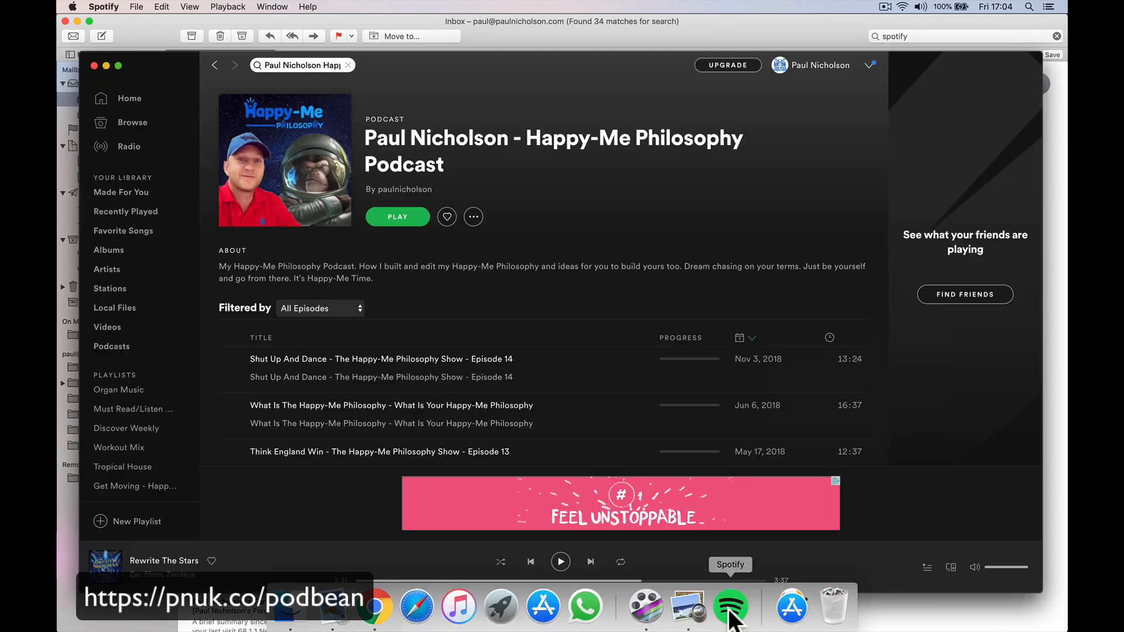
# Search Spotify for the Happy-Me Philosophy podcast by its host's name, open its page, and return to Chrome.
pyautogui.click(145, 95)
pyautogui.click(279, 66)
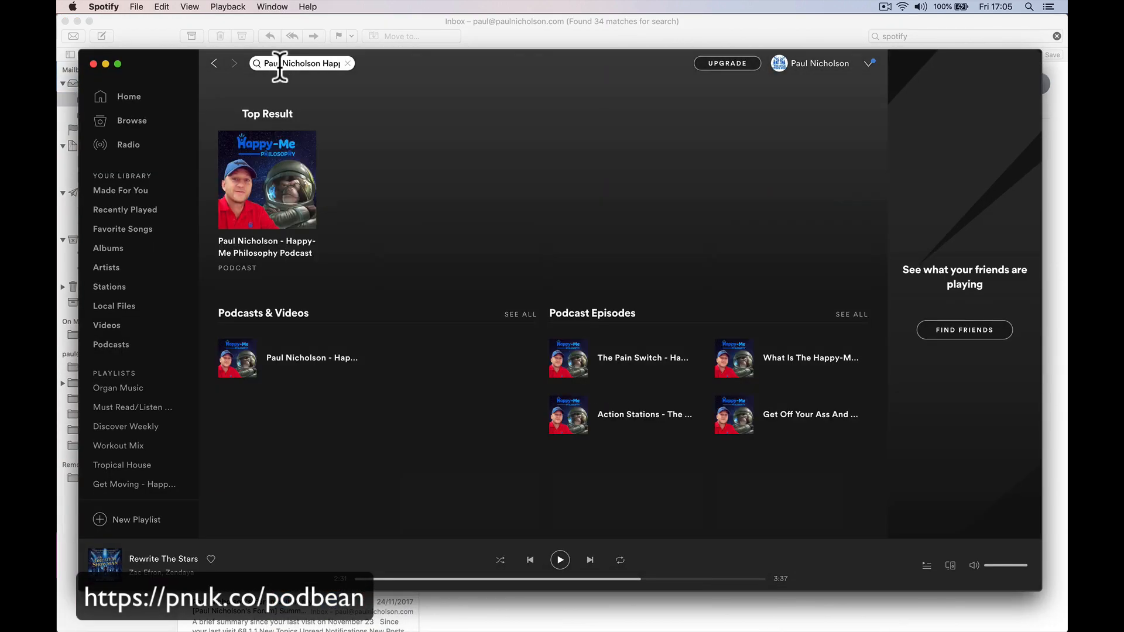
pyautogui.press('BackSpace')
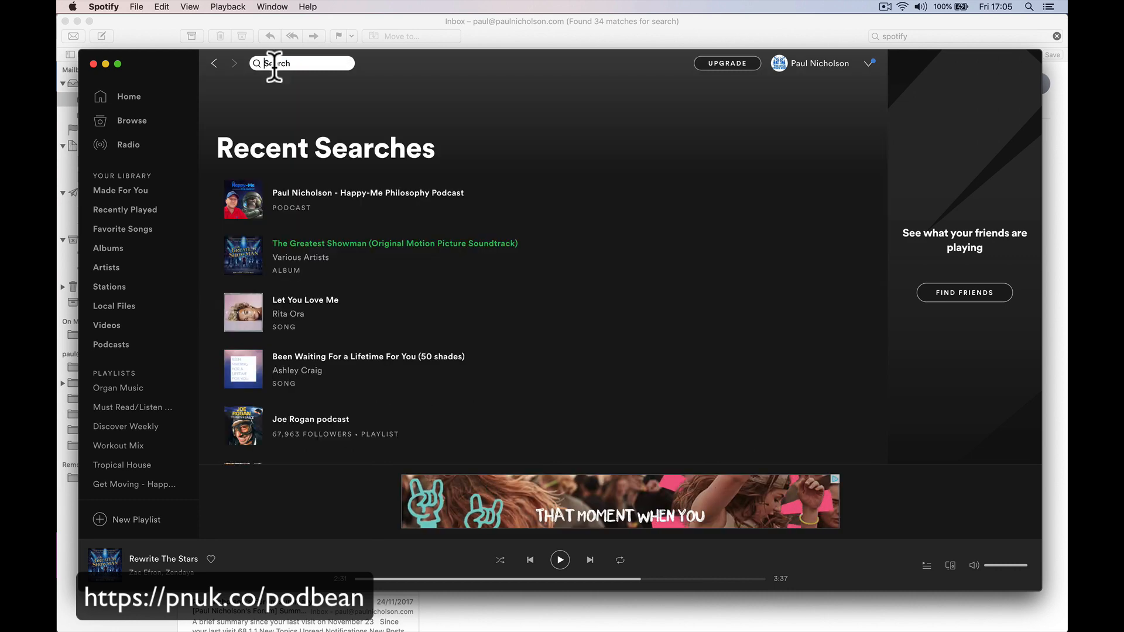
pyautogui.click(130, 103)
pyautogui.click(265, 64)
pyautogui.write('paul')
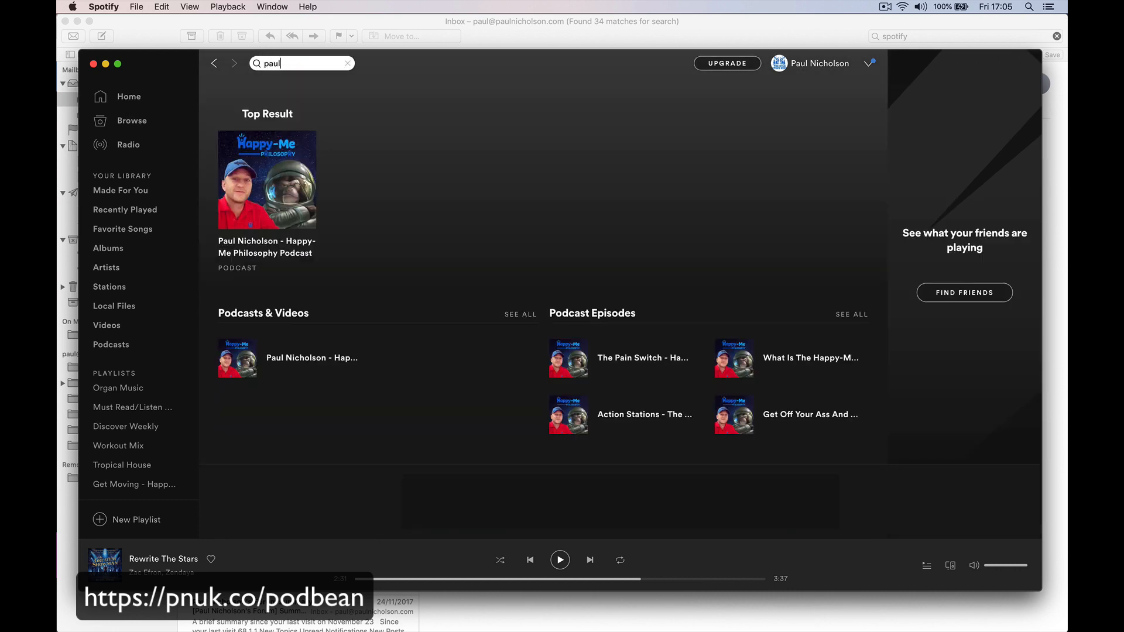
pyautogui.write(' nicholson')
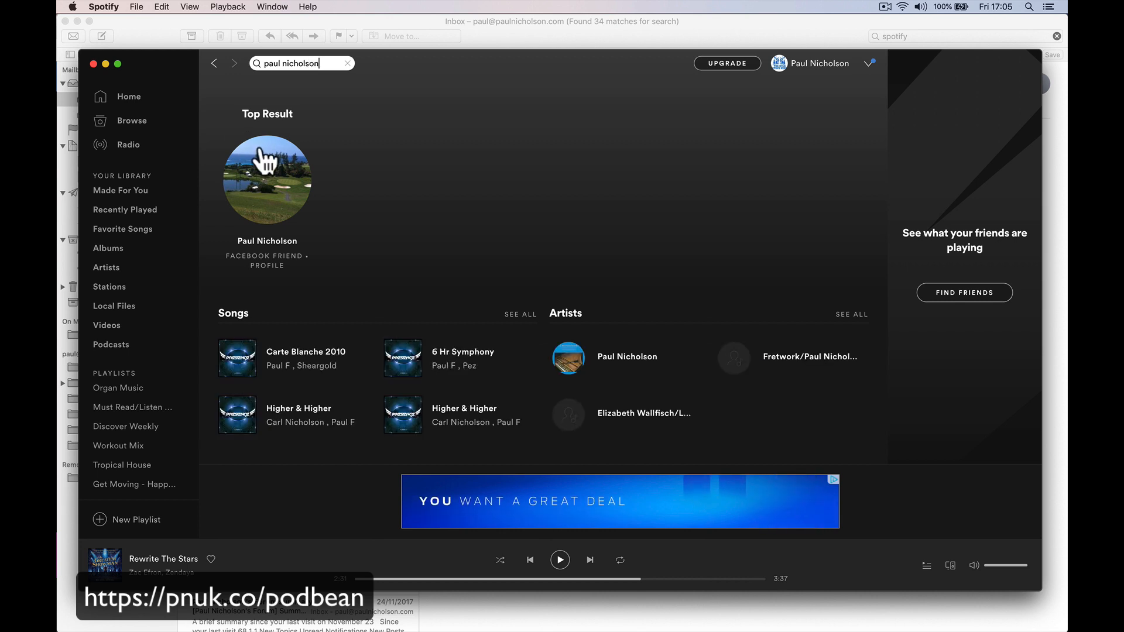
pyautogui.write(' happy')
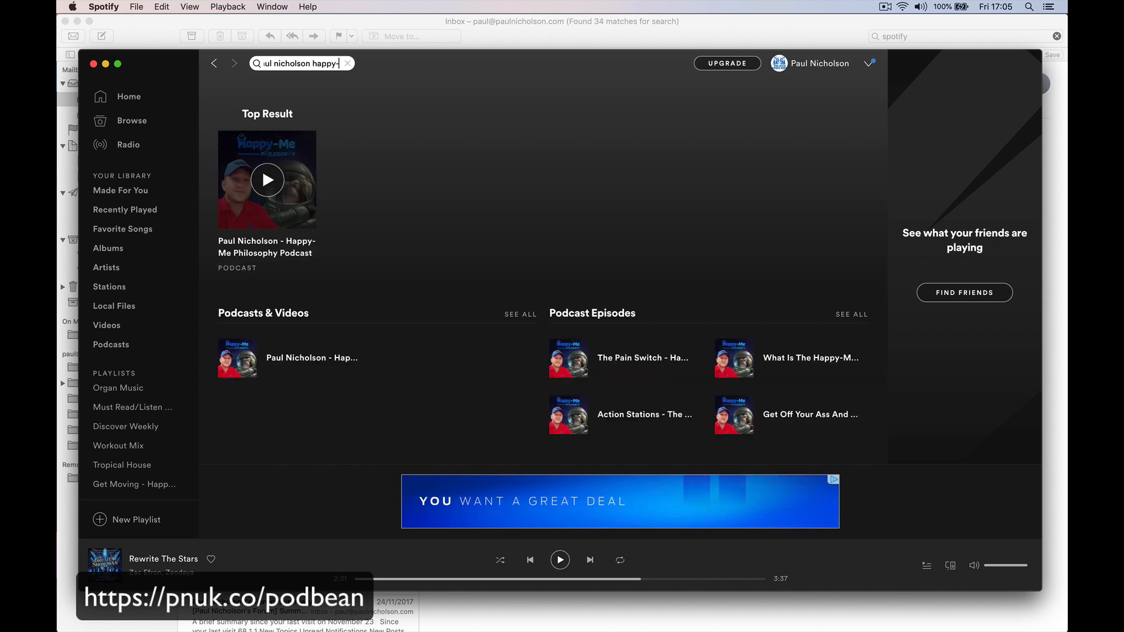
pyautogui.click(246, 265)
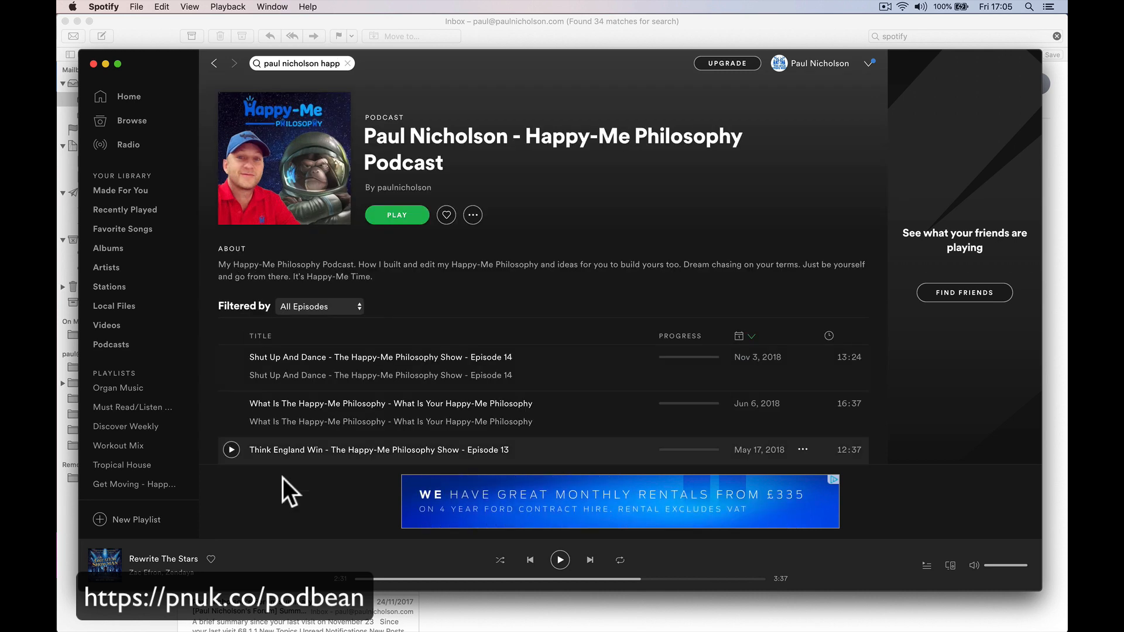
pyautogui.moveTo(391, 628)
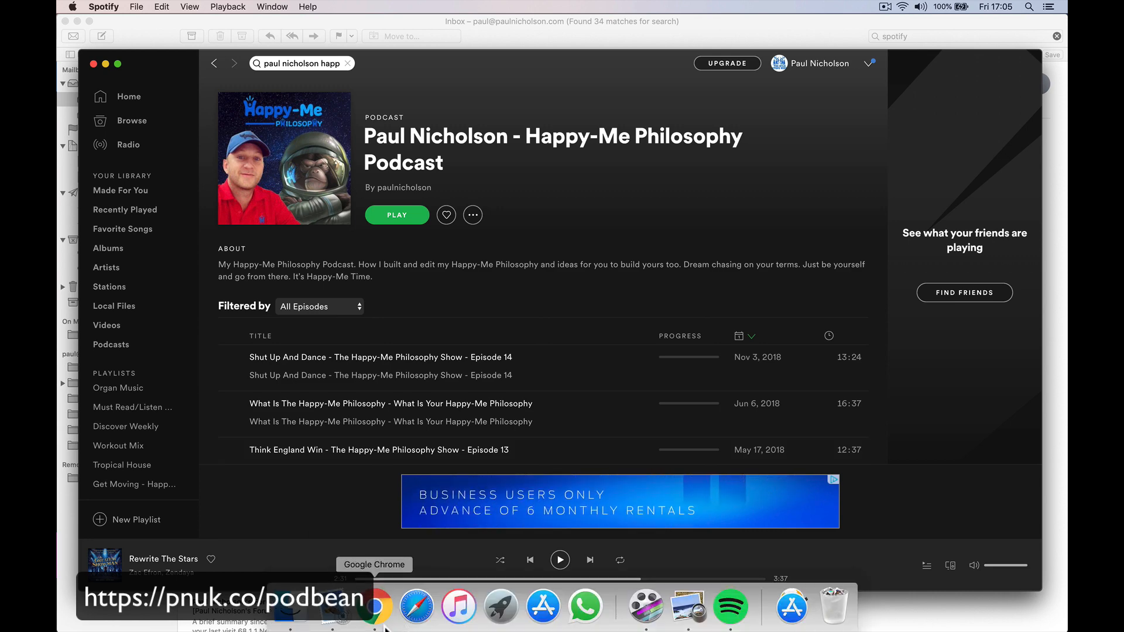
pyautogui.click(374, 609)
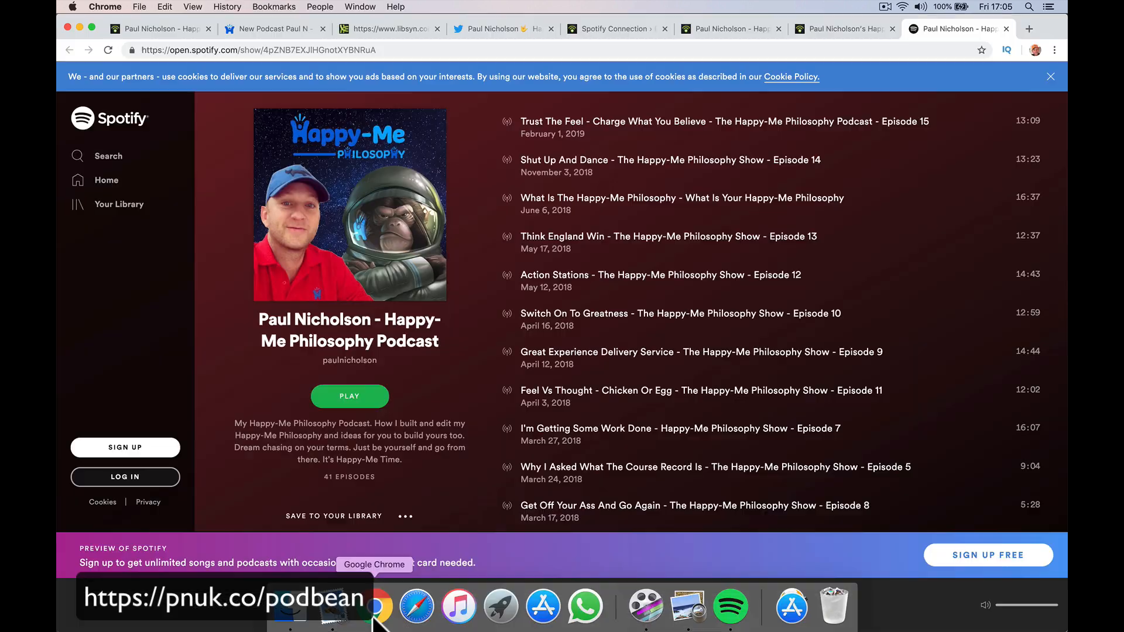
# In the Podbean admin tab, check the podcast's Spotify connection link under Social Share settings.
pyautogui.click(759, 26)
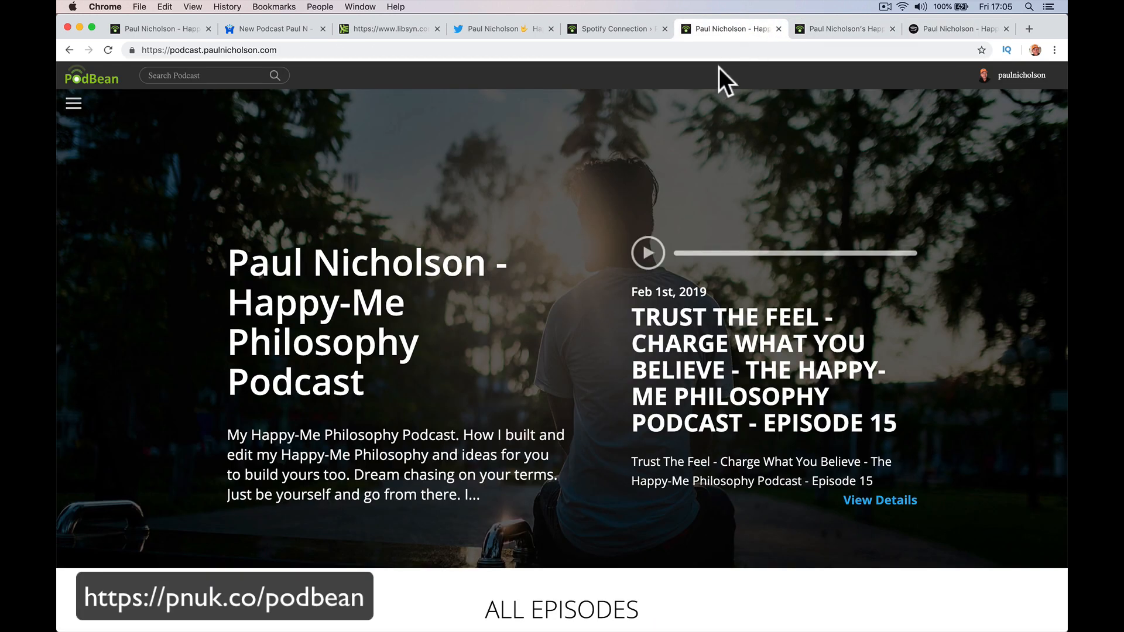
pyautogui.click(821, 26)
pyautogui.click(623, 33)
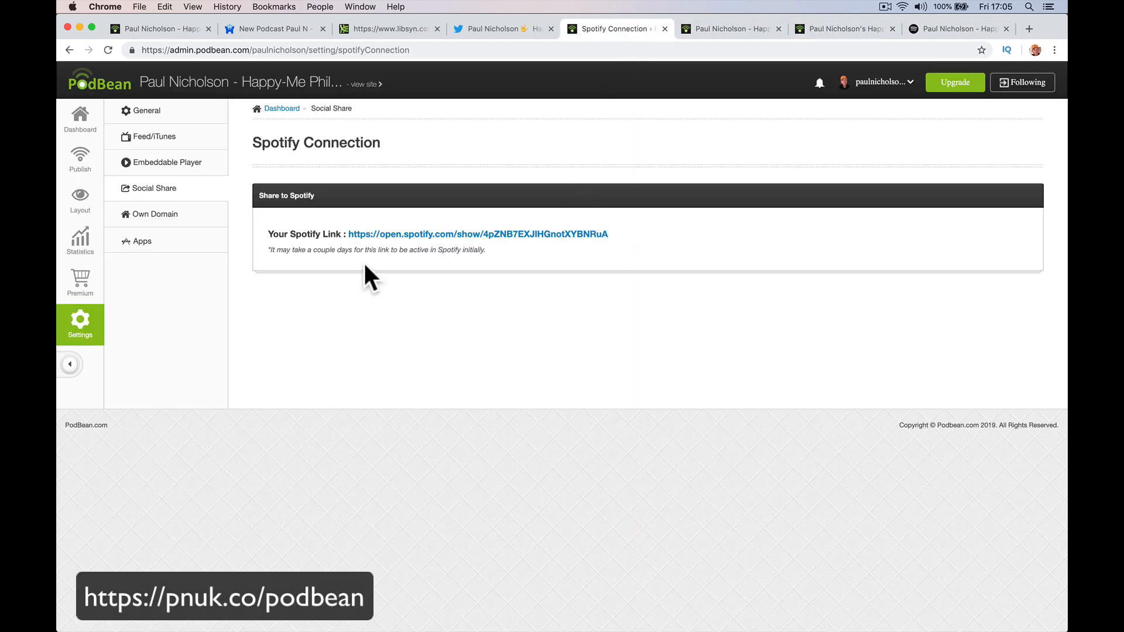
pyautogui.click(173, 198)
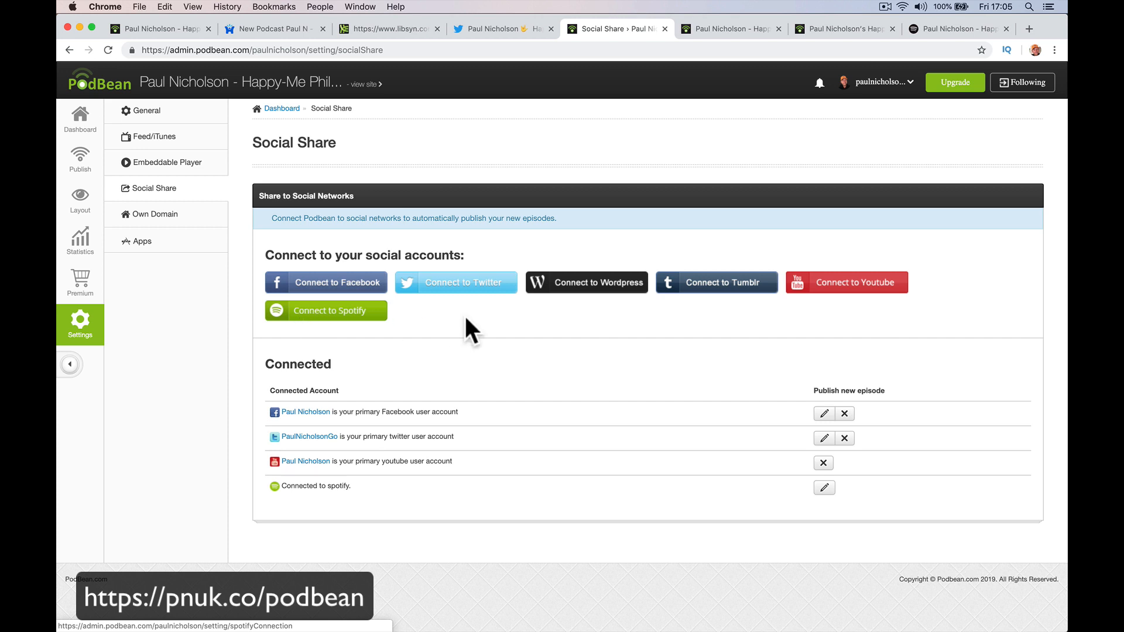
pyautogui.click(366, 315)
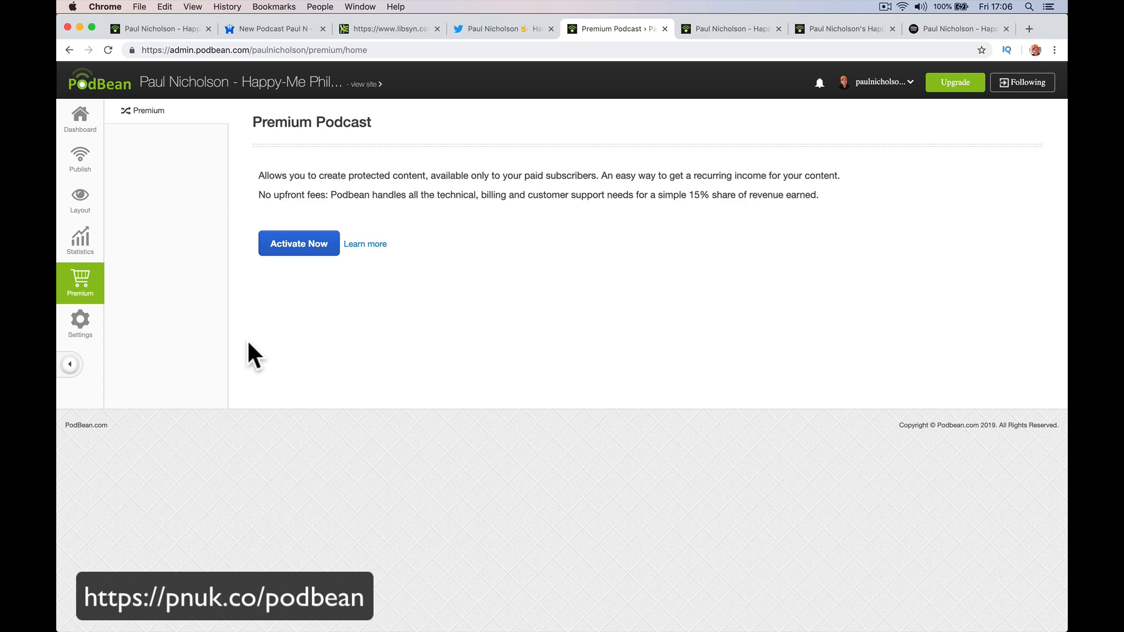
# Activate the Premium Podcast paid-subscriber feature.
pyautogui.click(83, 251)
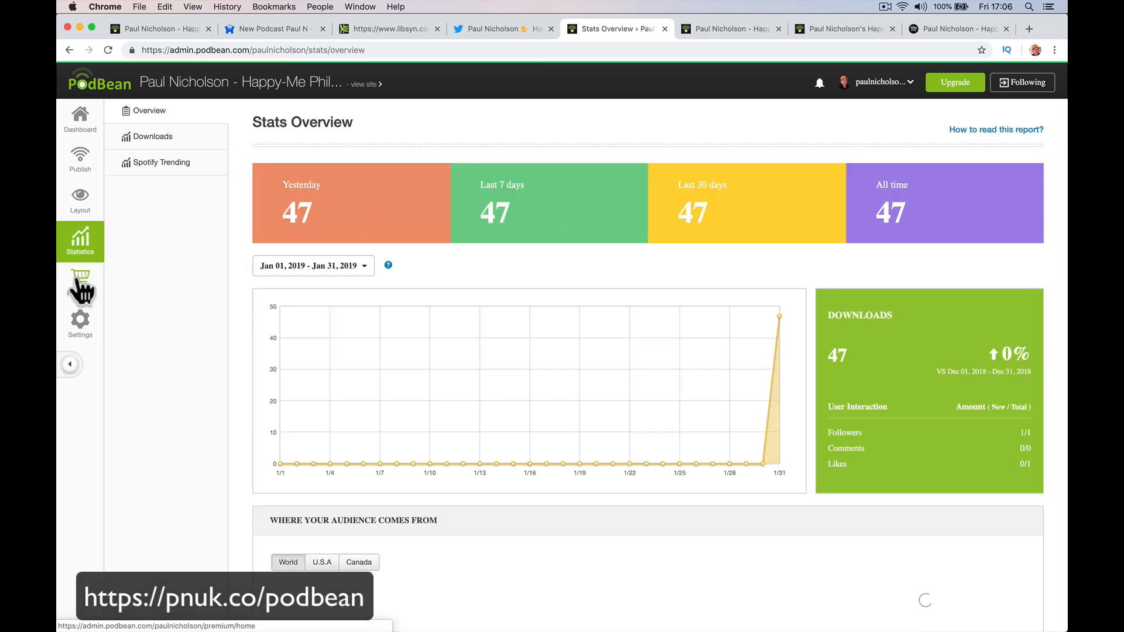
pyautogui.click(91, 282)
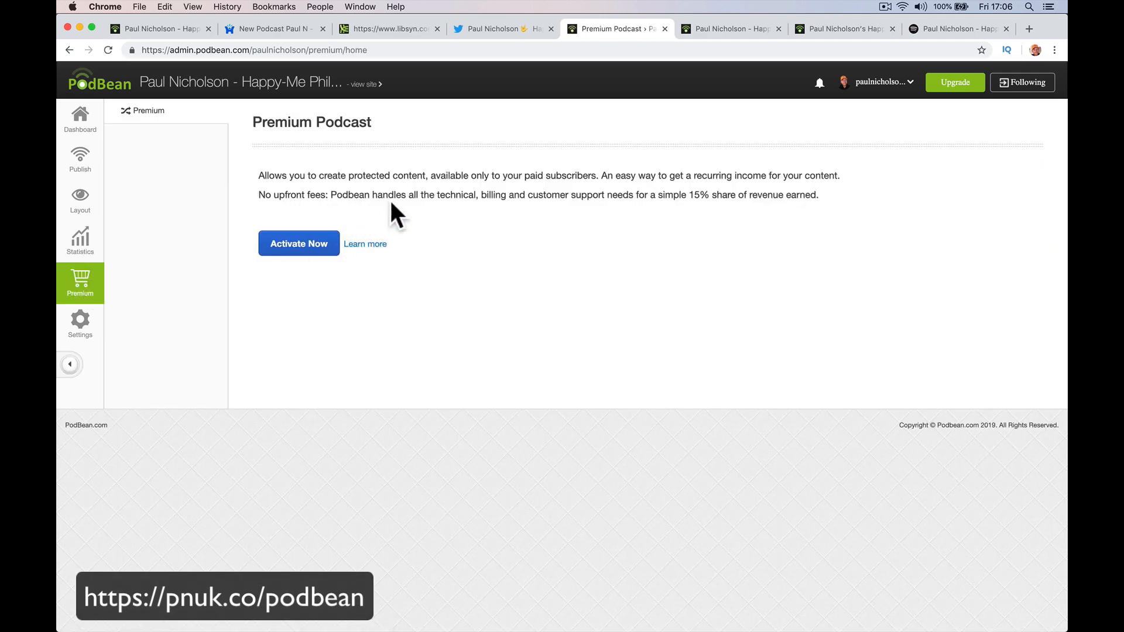
pyautogui.click(320, 245)
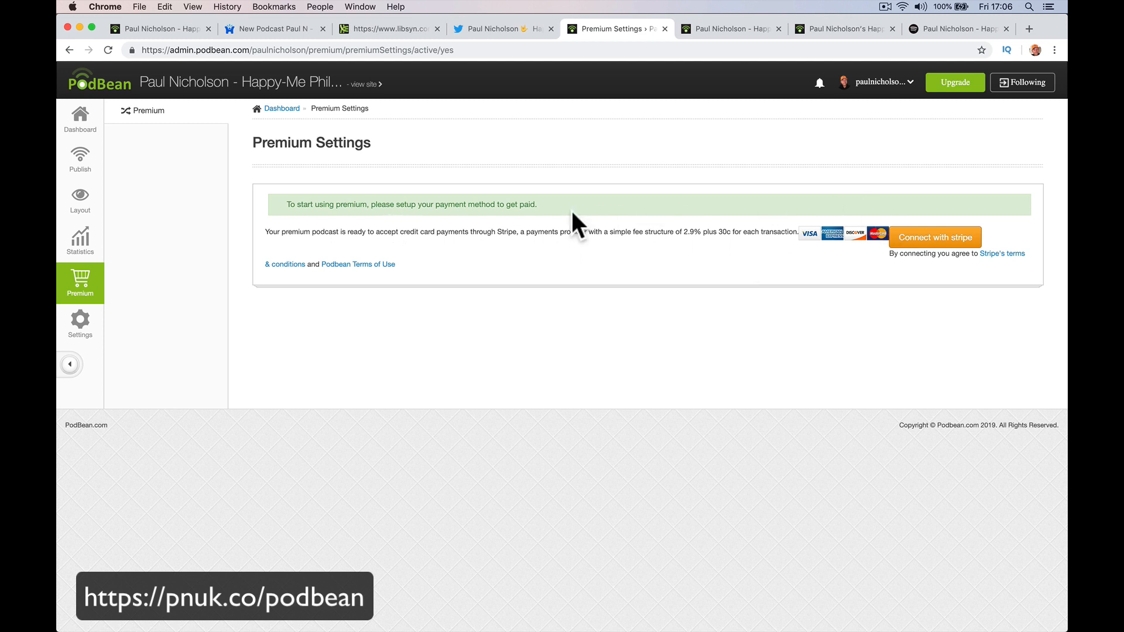
# Look over the Statistics, Layout themes and published episodes pages, then go back to the Dashboard.
pyautogui.click(76, 253)
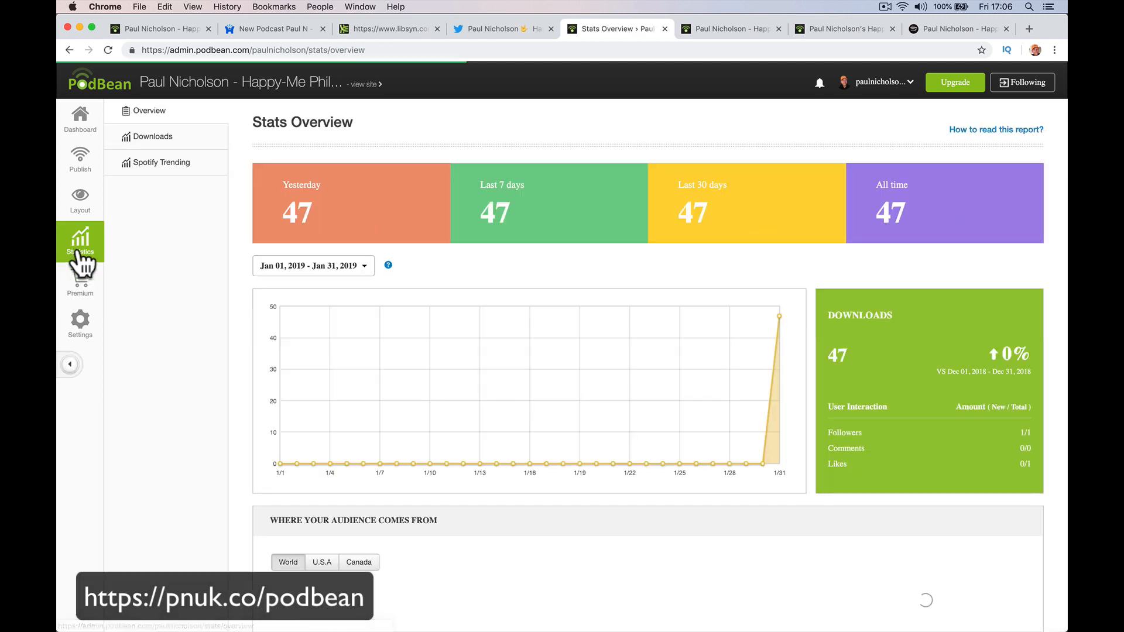
pyautogui.click(80, 202)
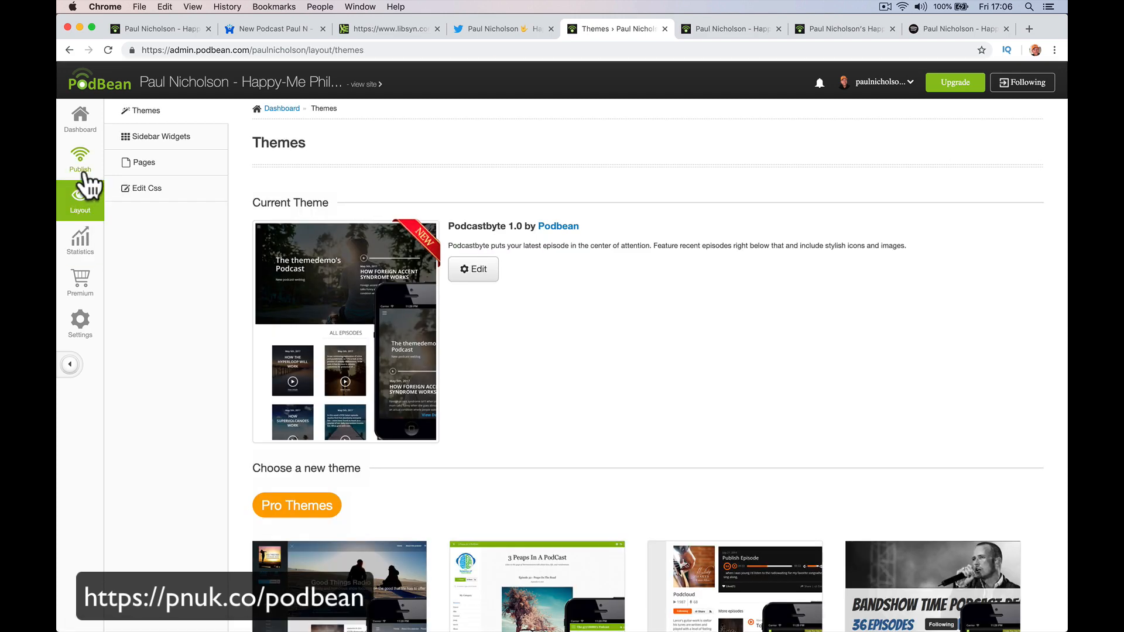
pyautogui.click(82, 174)
pyautogui.click(80, 119)
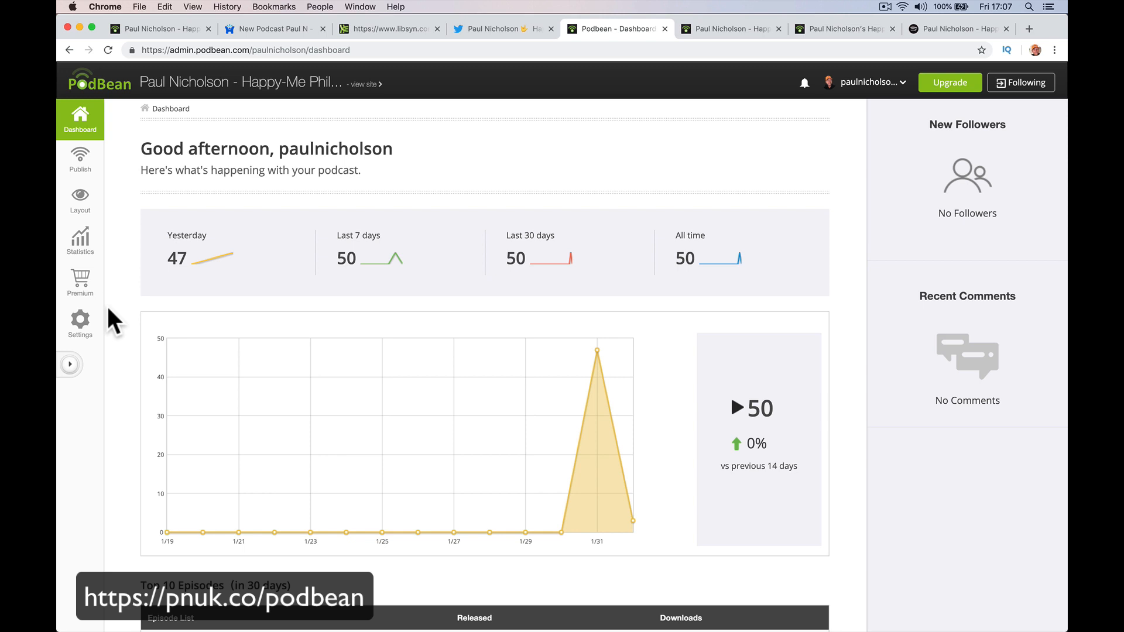
# Open the public podcast site on the custom domain and scroll through the All Episodes grid.
pyautogui.click(193, 85)
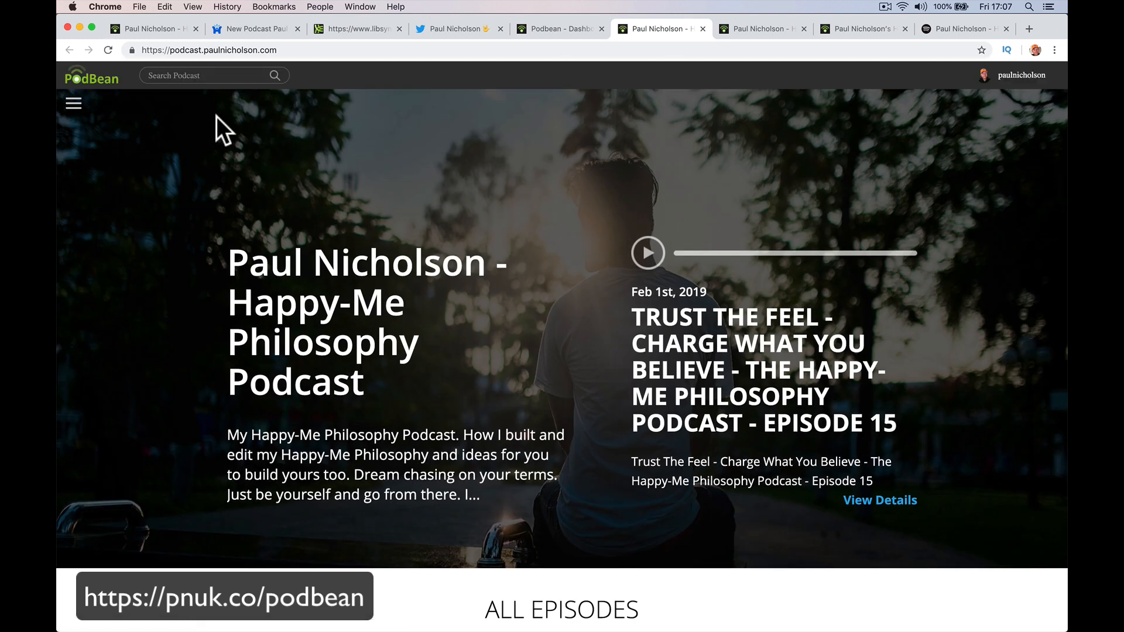
pyautogui.scroll(-5, 369, 451)
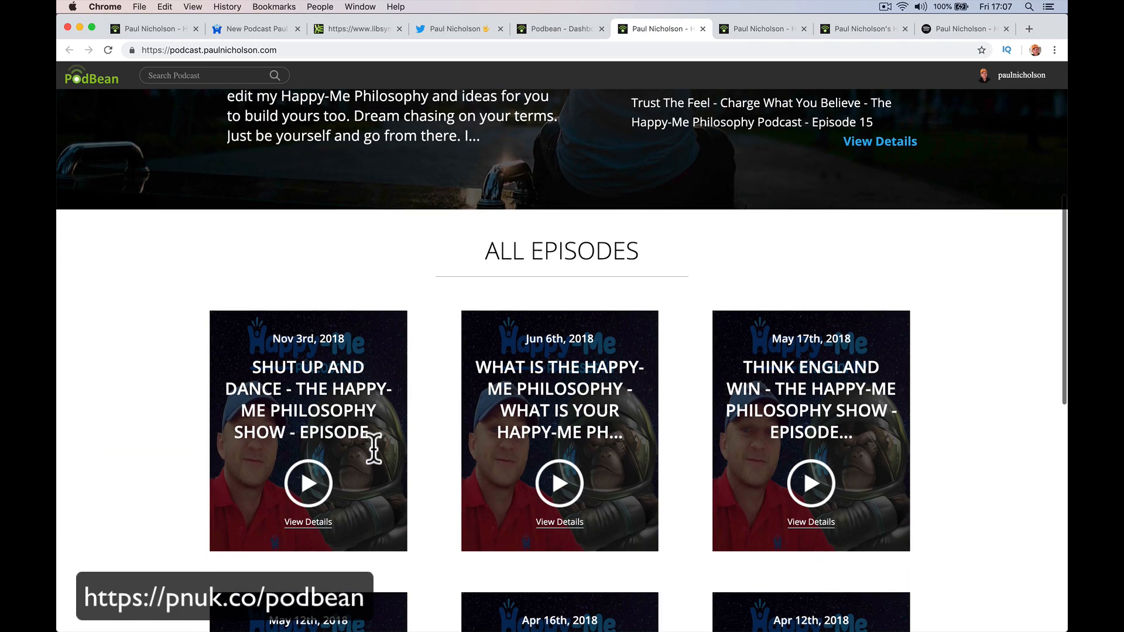
pyautogui.scroll(-9, 373, 448)
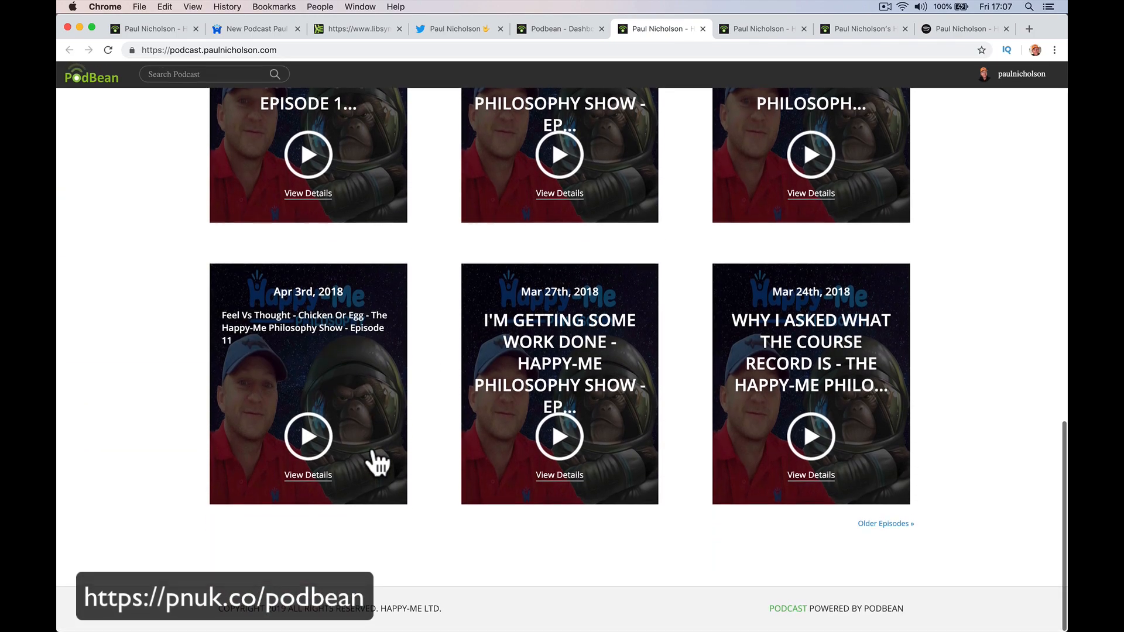
pyautogui.scroll(12, 379, 463)
pyautogui.scroll(-7, 375, 460)
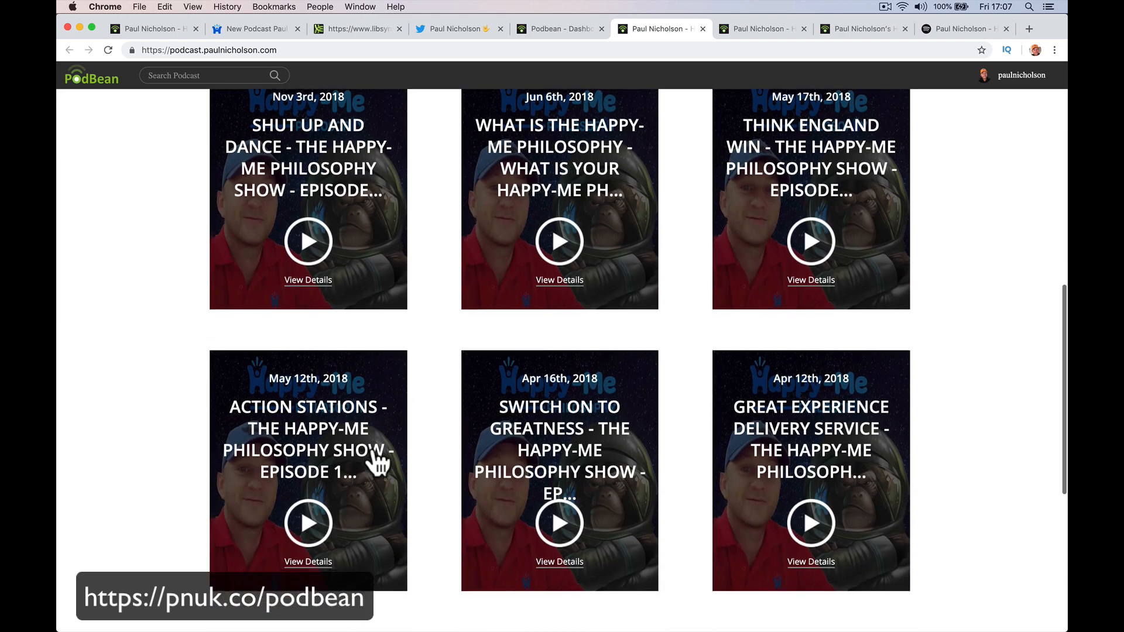
pyautogui.scroll(7, 371, 459)
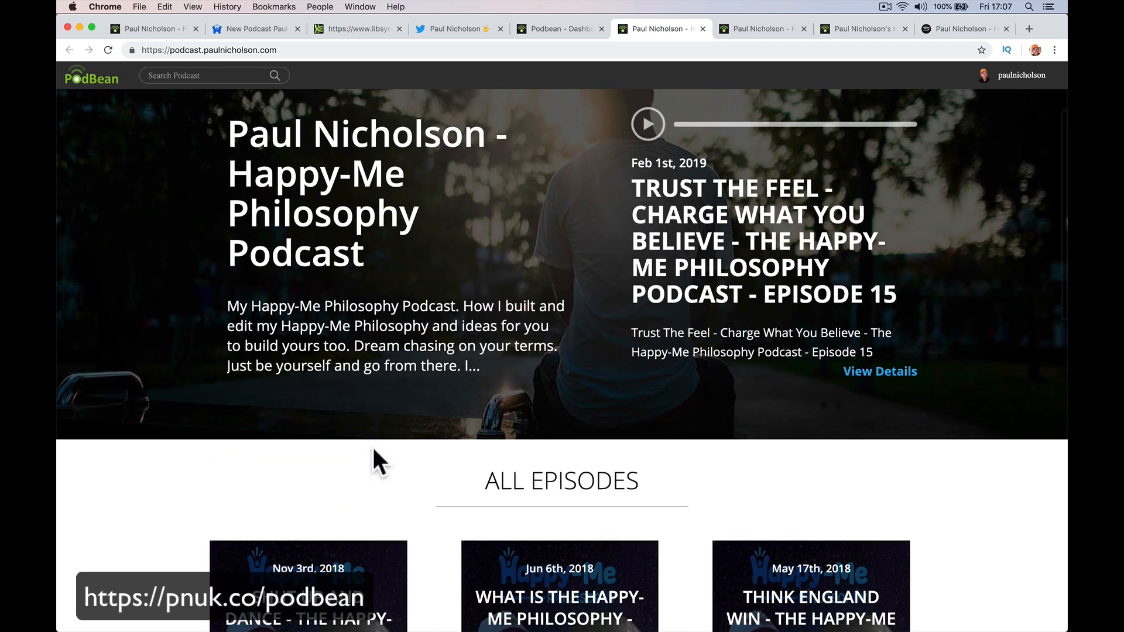